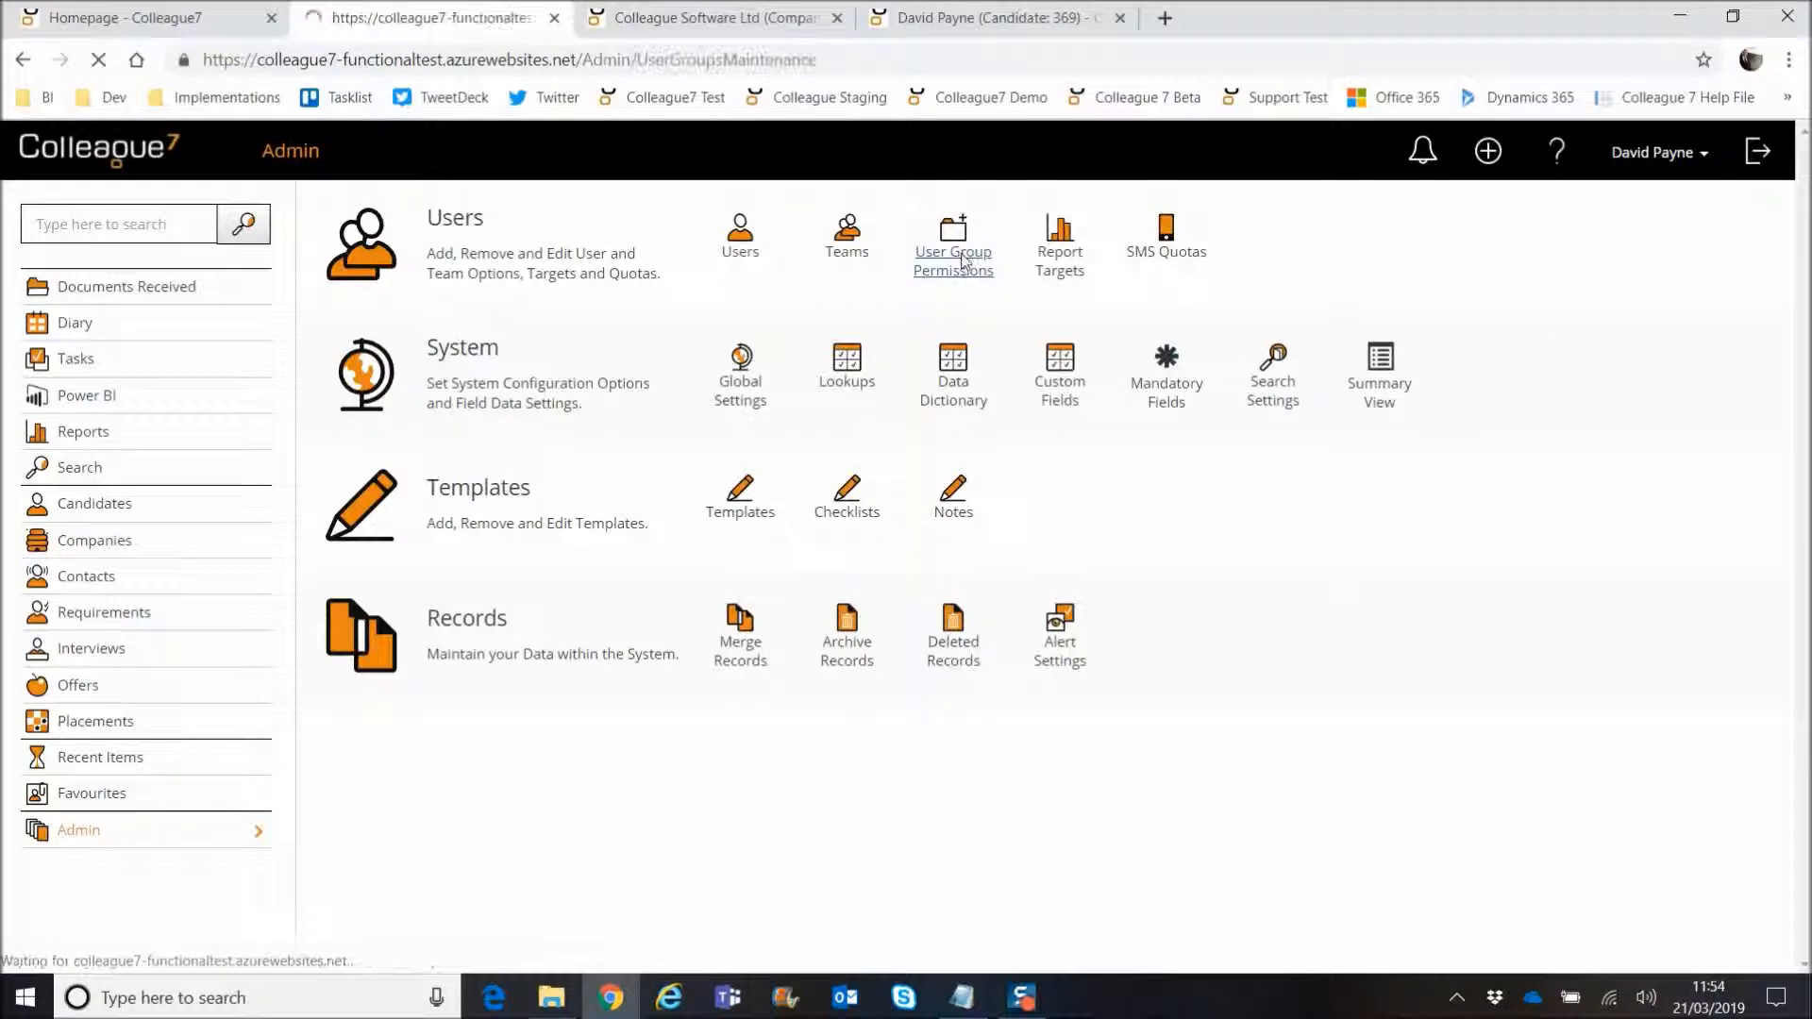
Step: Examine the View Bank Details and Add/Edit Bank Details entries in the user group permissions
click(525, 478)
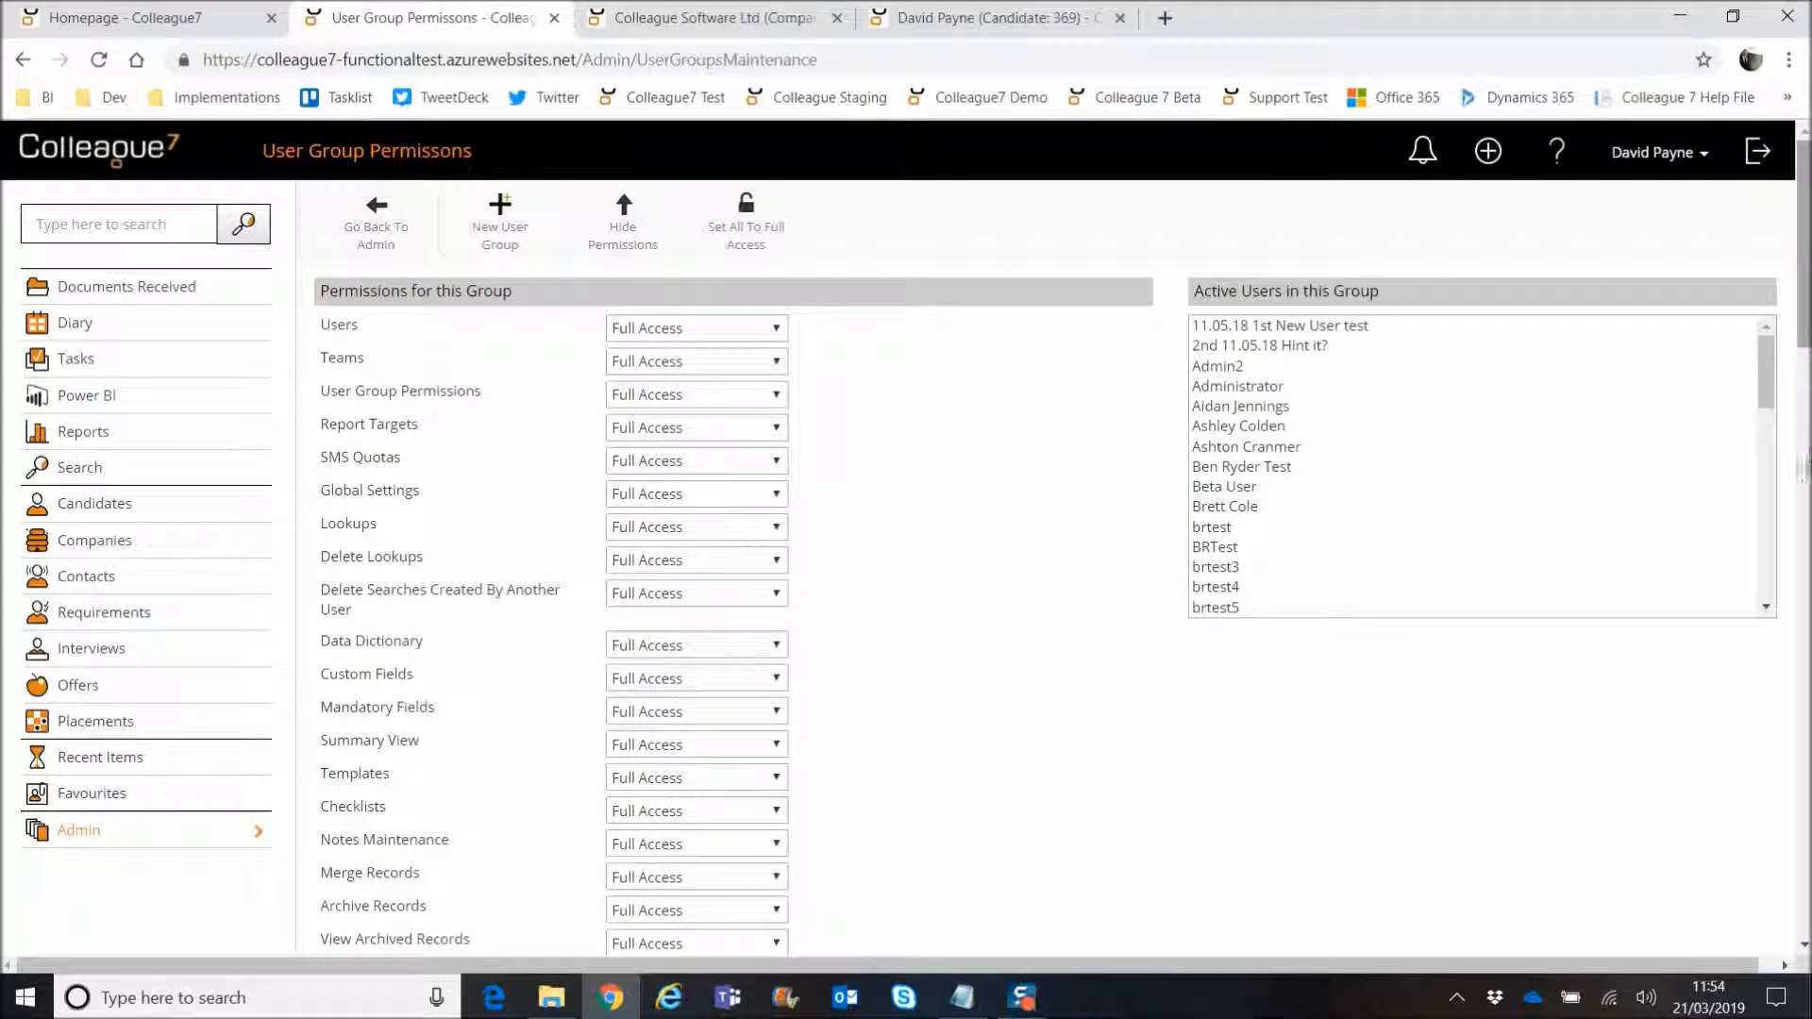
scroll(1030, 615, down, 10)
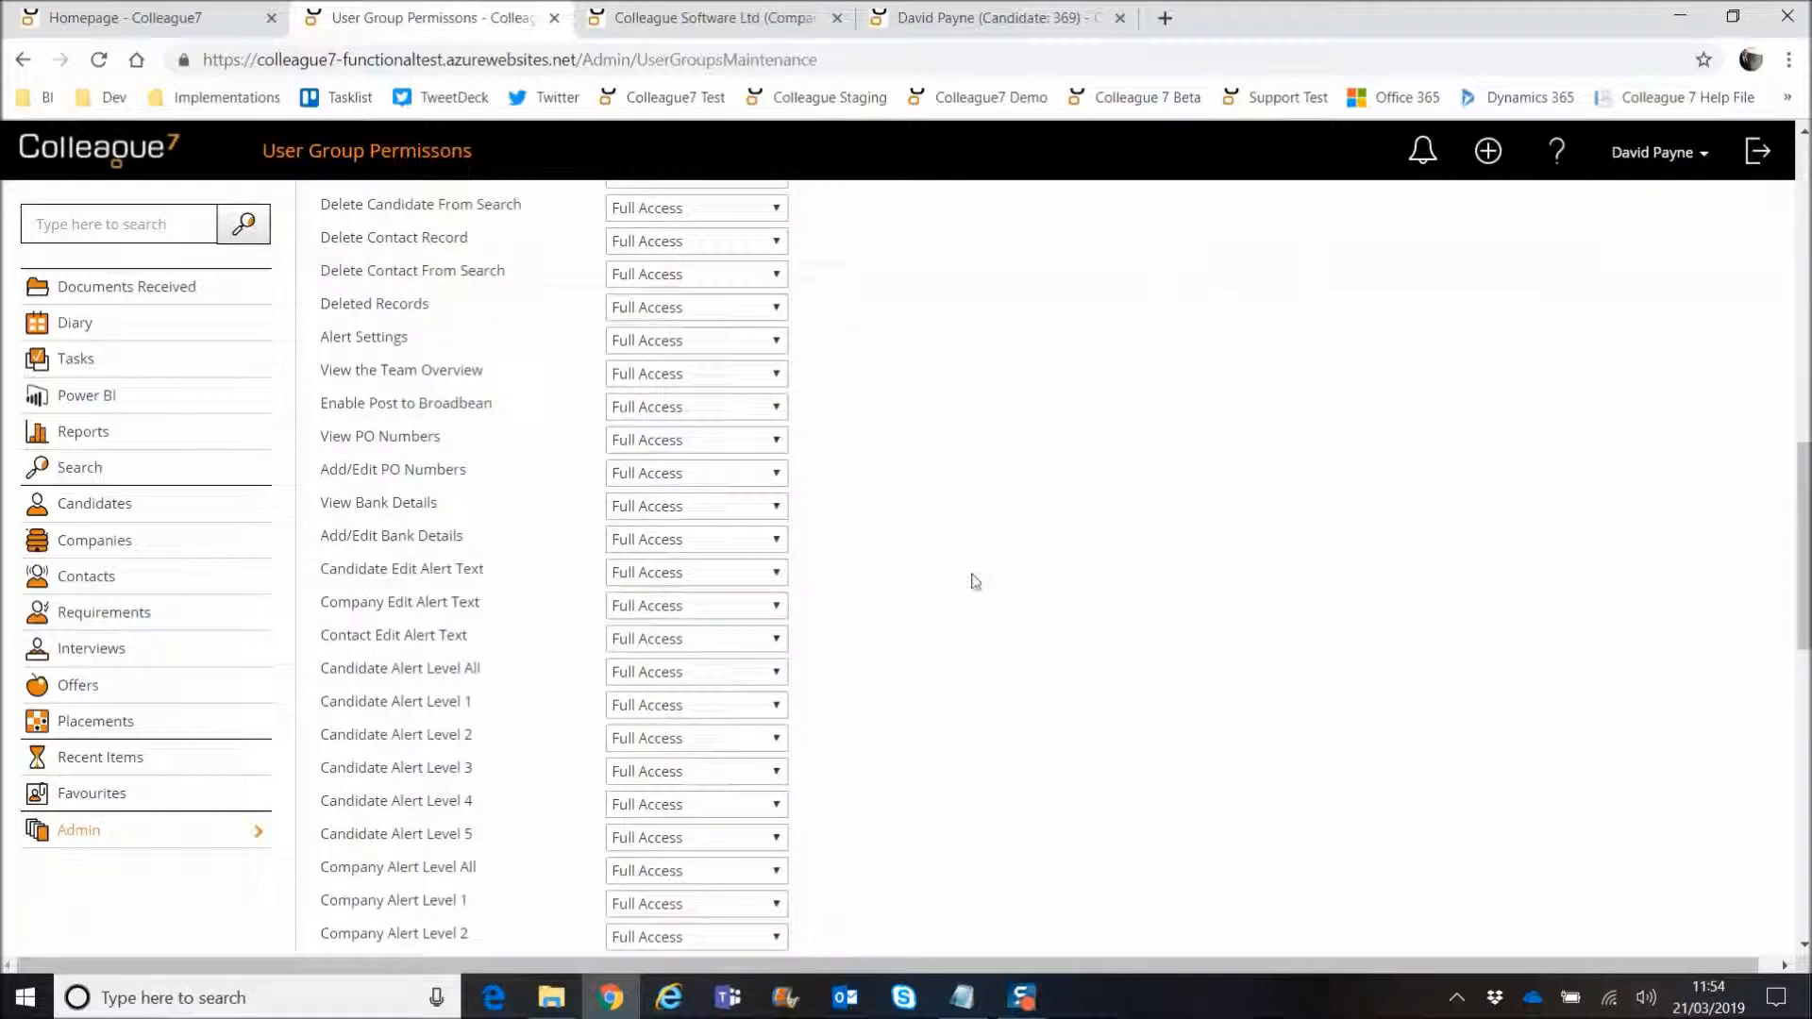
drag(326, 510, 446, 515)
click(446, 515)
drag(322, 538, 477, 548)
click(477, 547)
drag(320, 510, 439, 510)
click(439, 510)
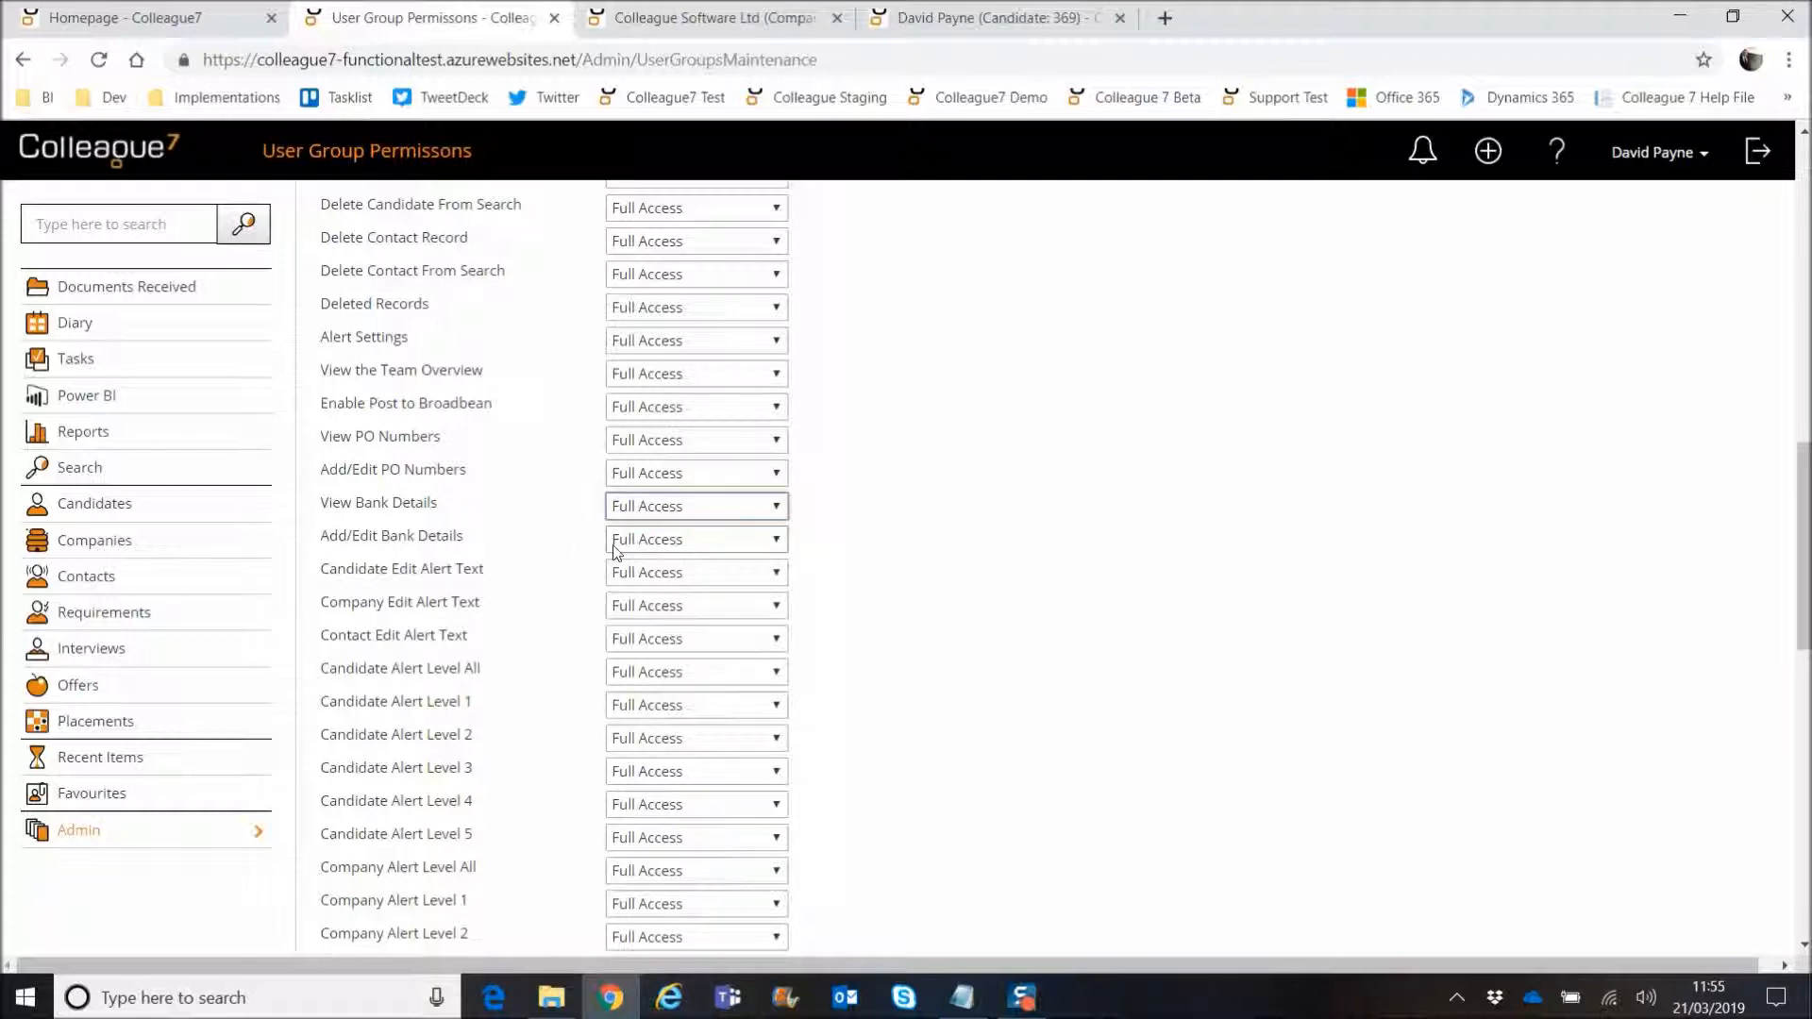
click(547, 529)
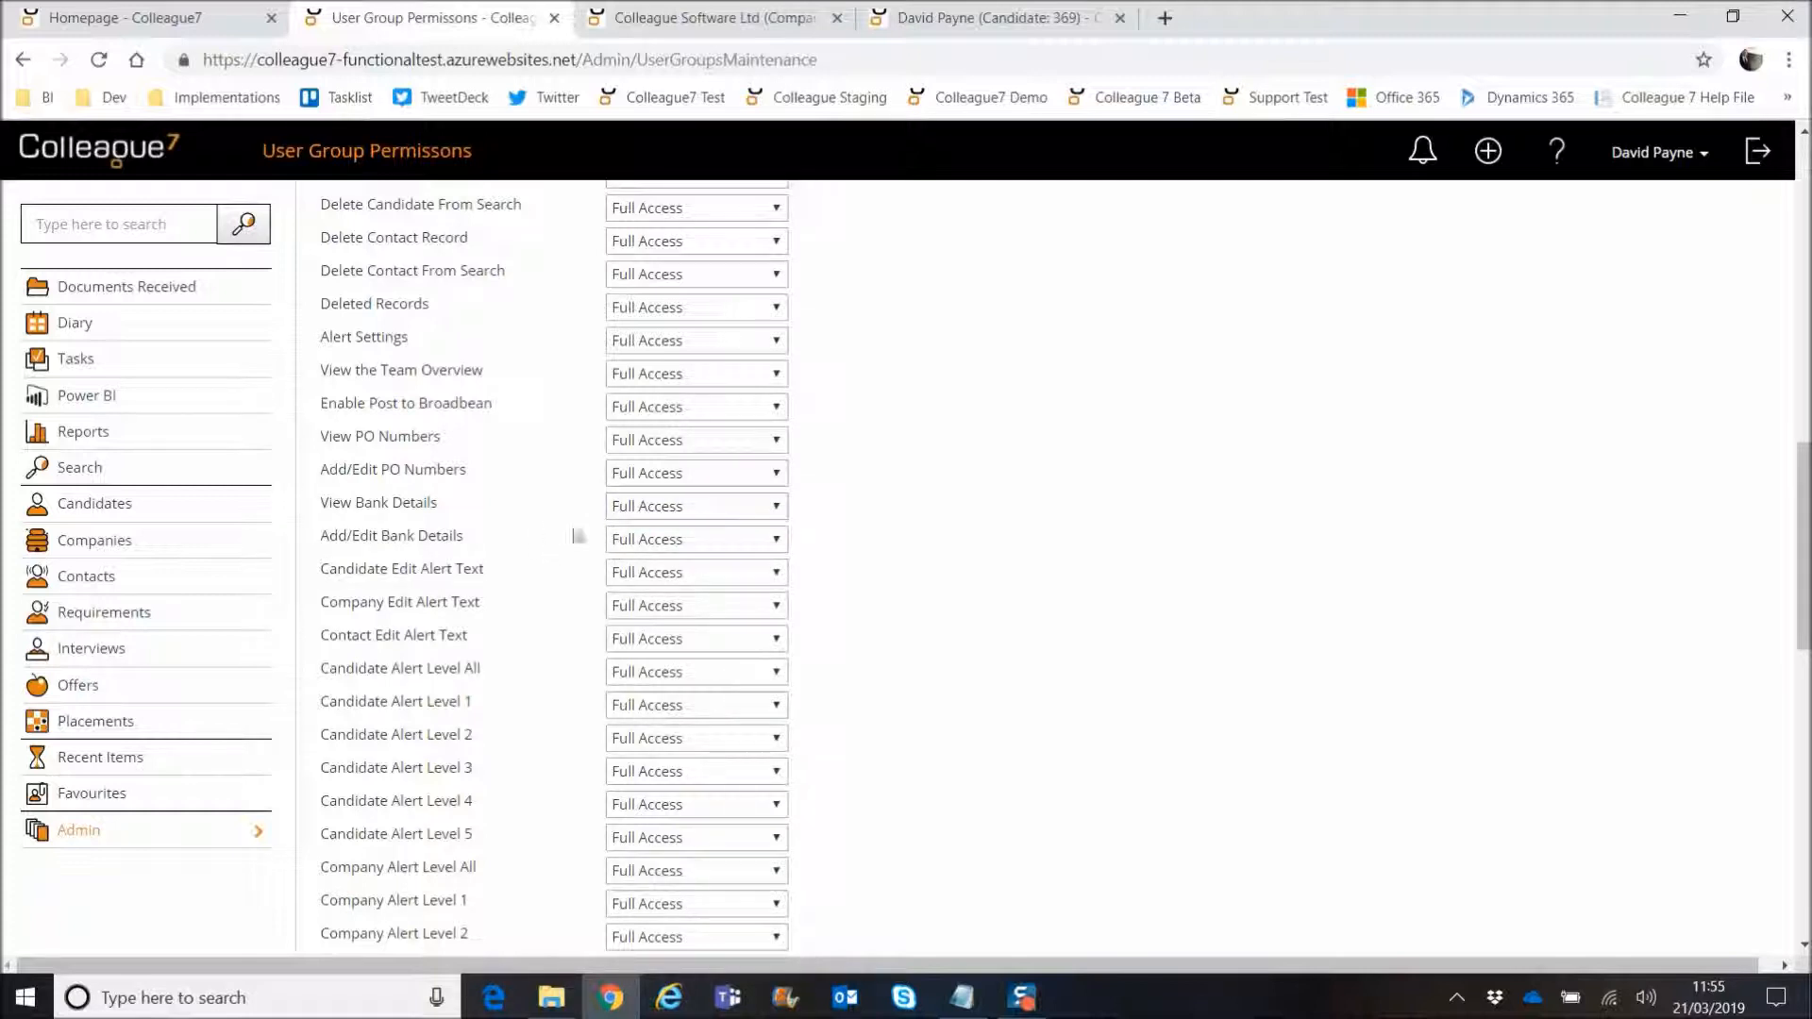
Step: Remove full access from the View Bank Details permission and check the additional options on the reloaded candidate record
click(688, 509)
click(661, 534)
click(984, 19)
key(F5)
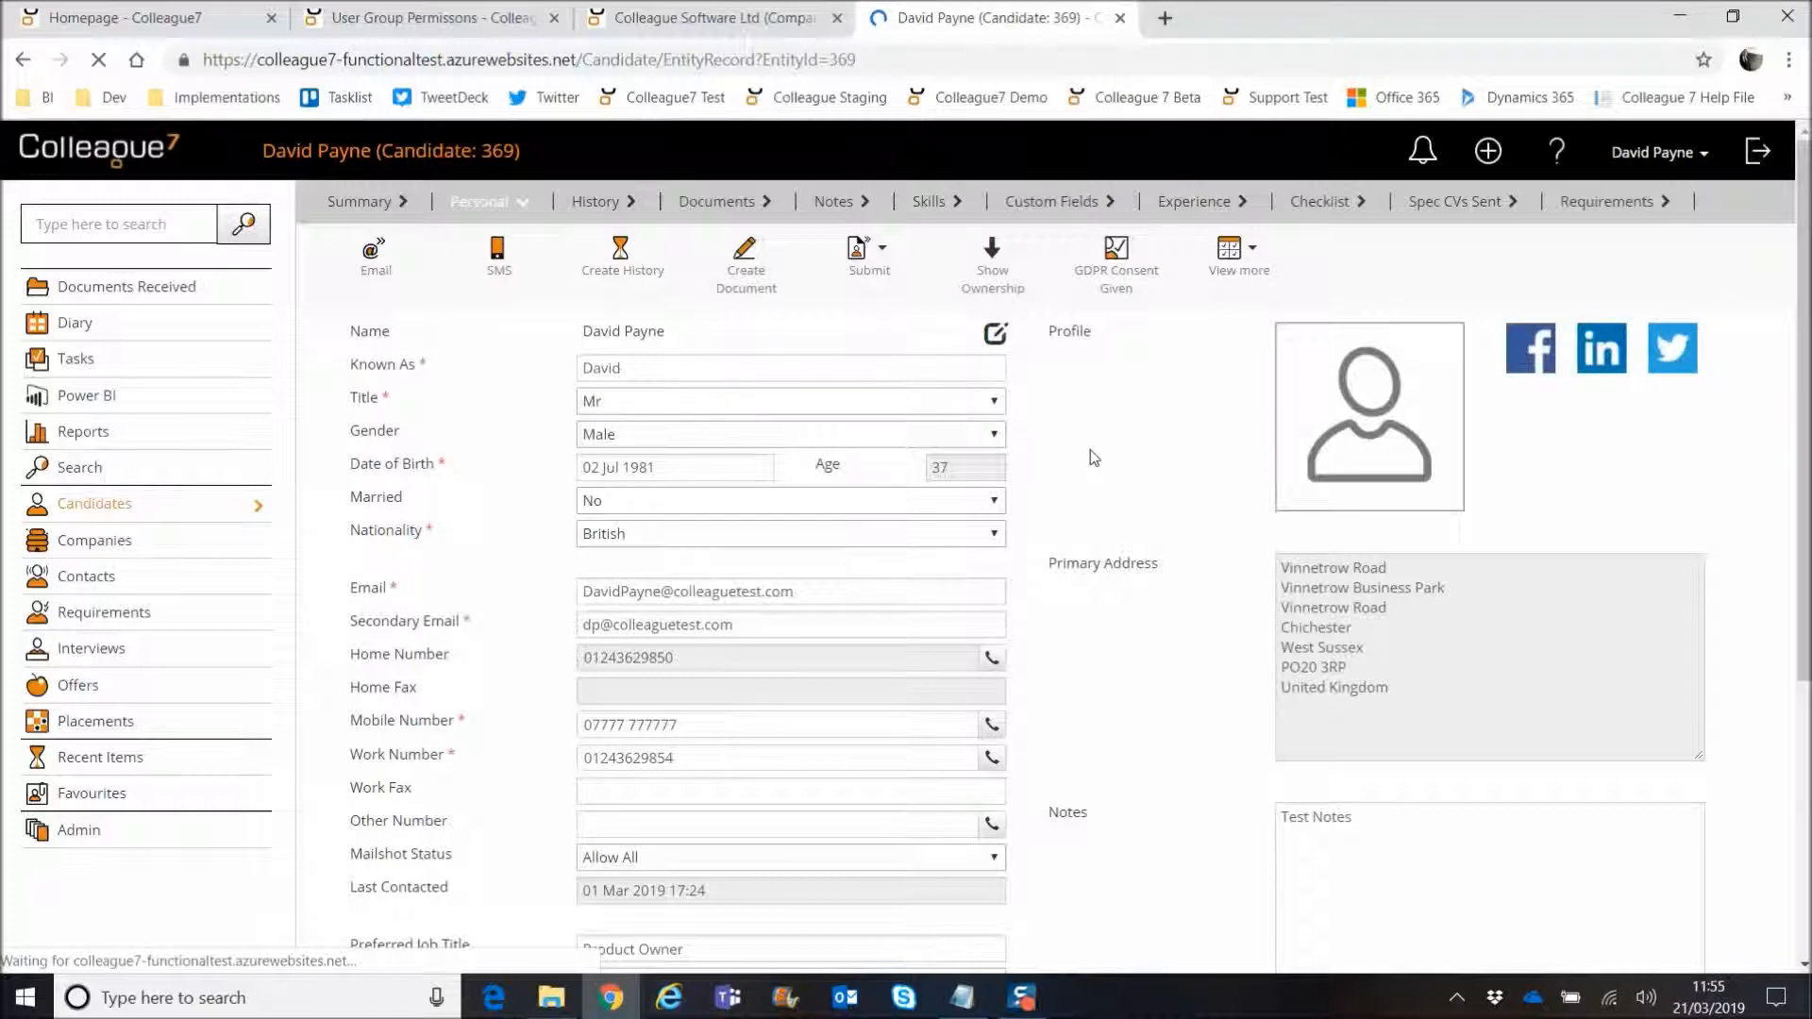
click(1239, 273)
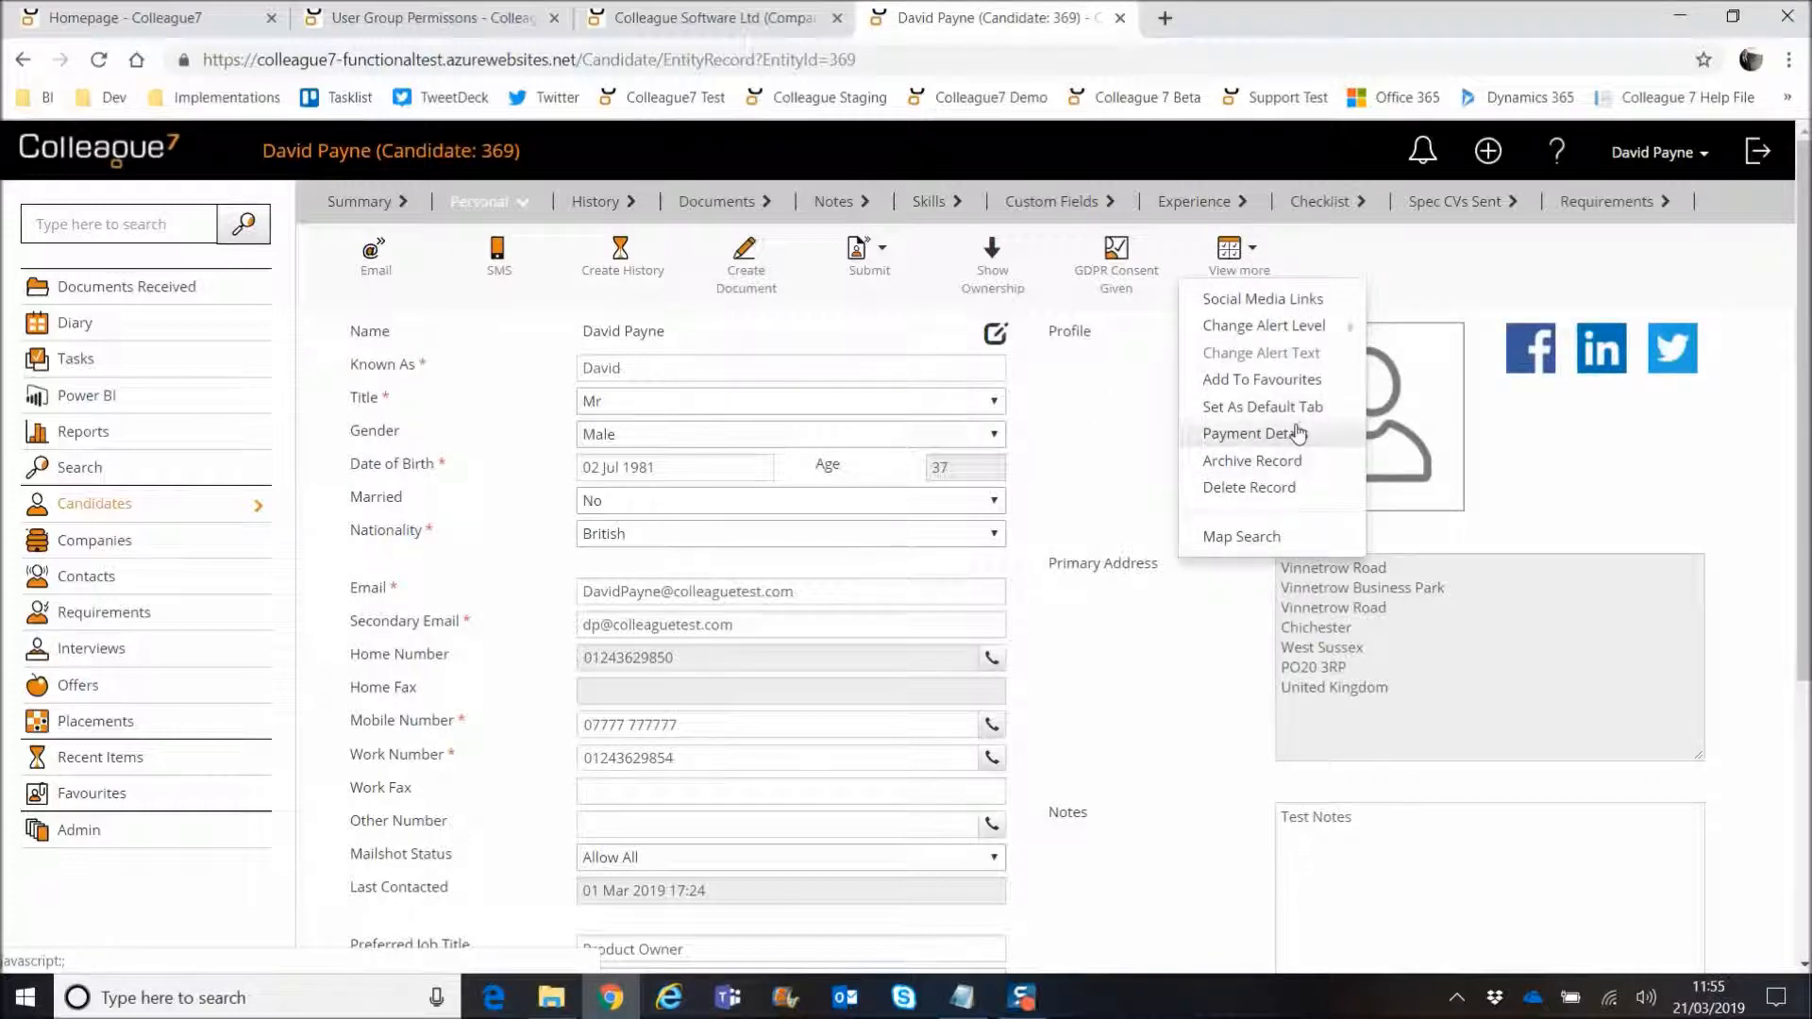
Step: Set the View Bank Details permission back to Full Access for the user group
click(417, 30)
click(690, 511)
click(690, 510)
click(680, 572)
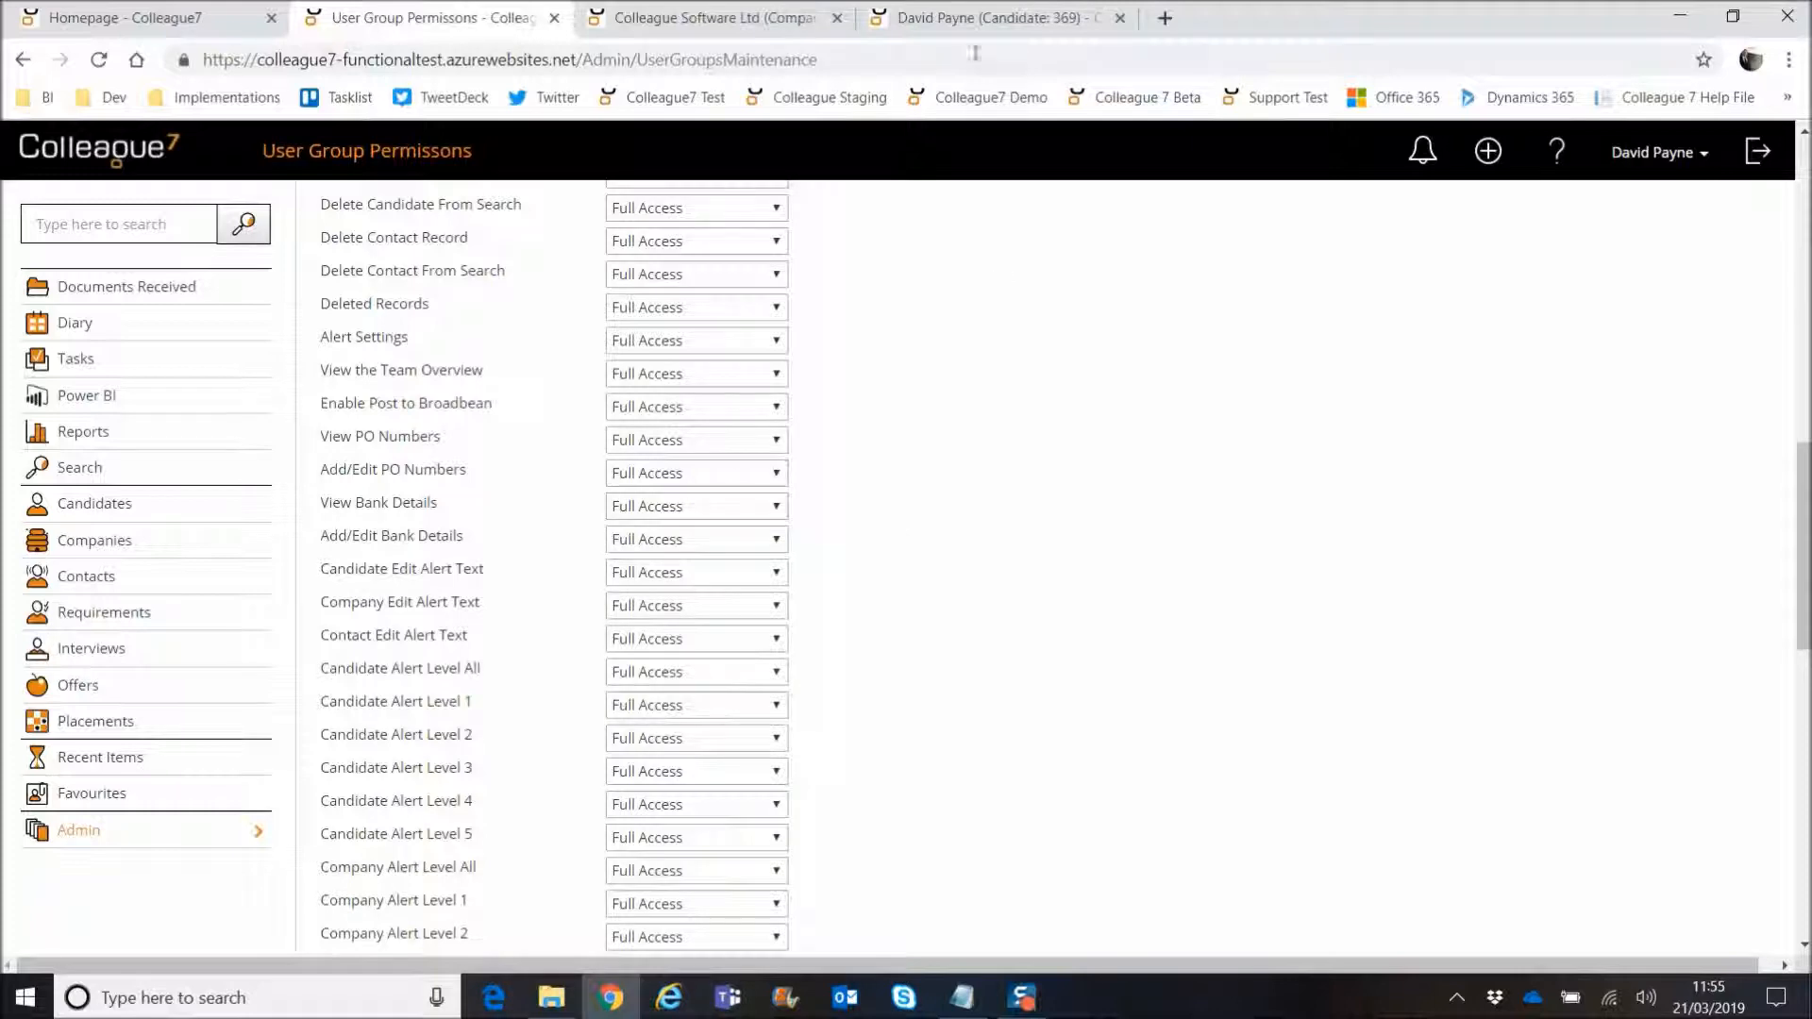
Step: Display the bank details on the reloaded candidate record and look at a blank bank detail form without saving it
click(974, 21)
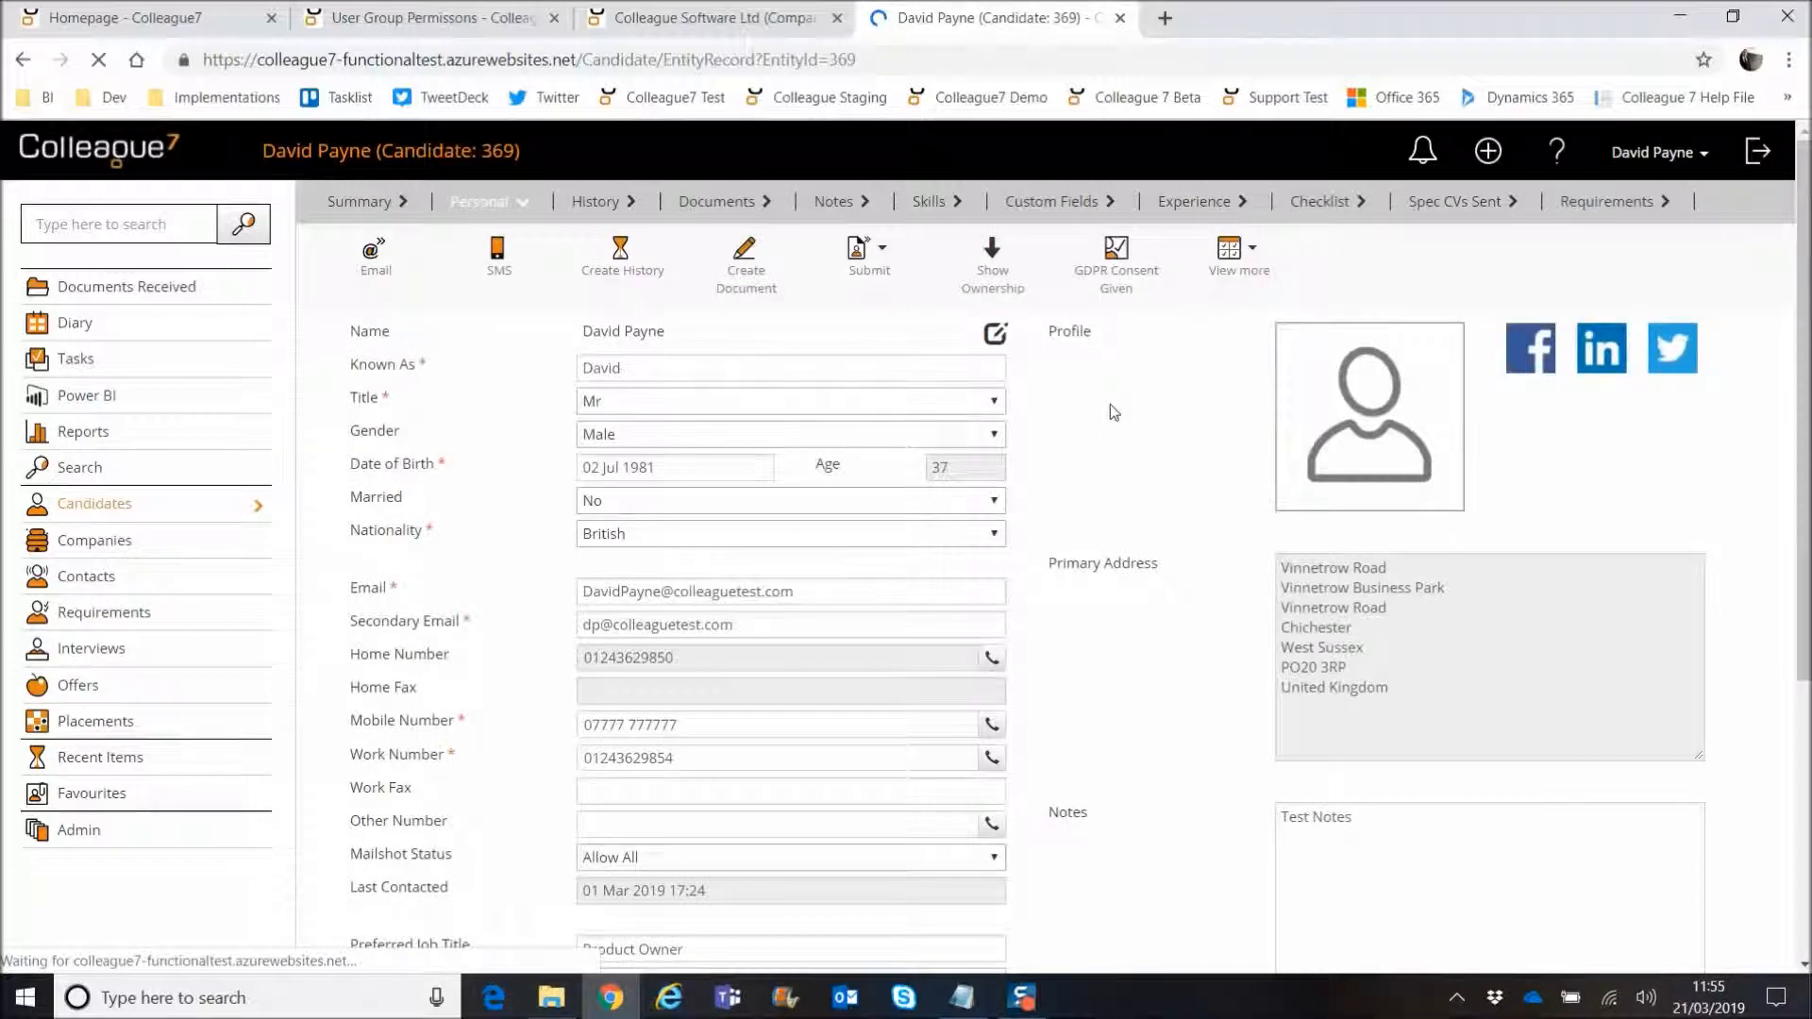
click(1236, 268)
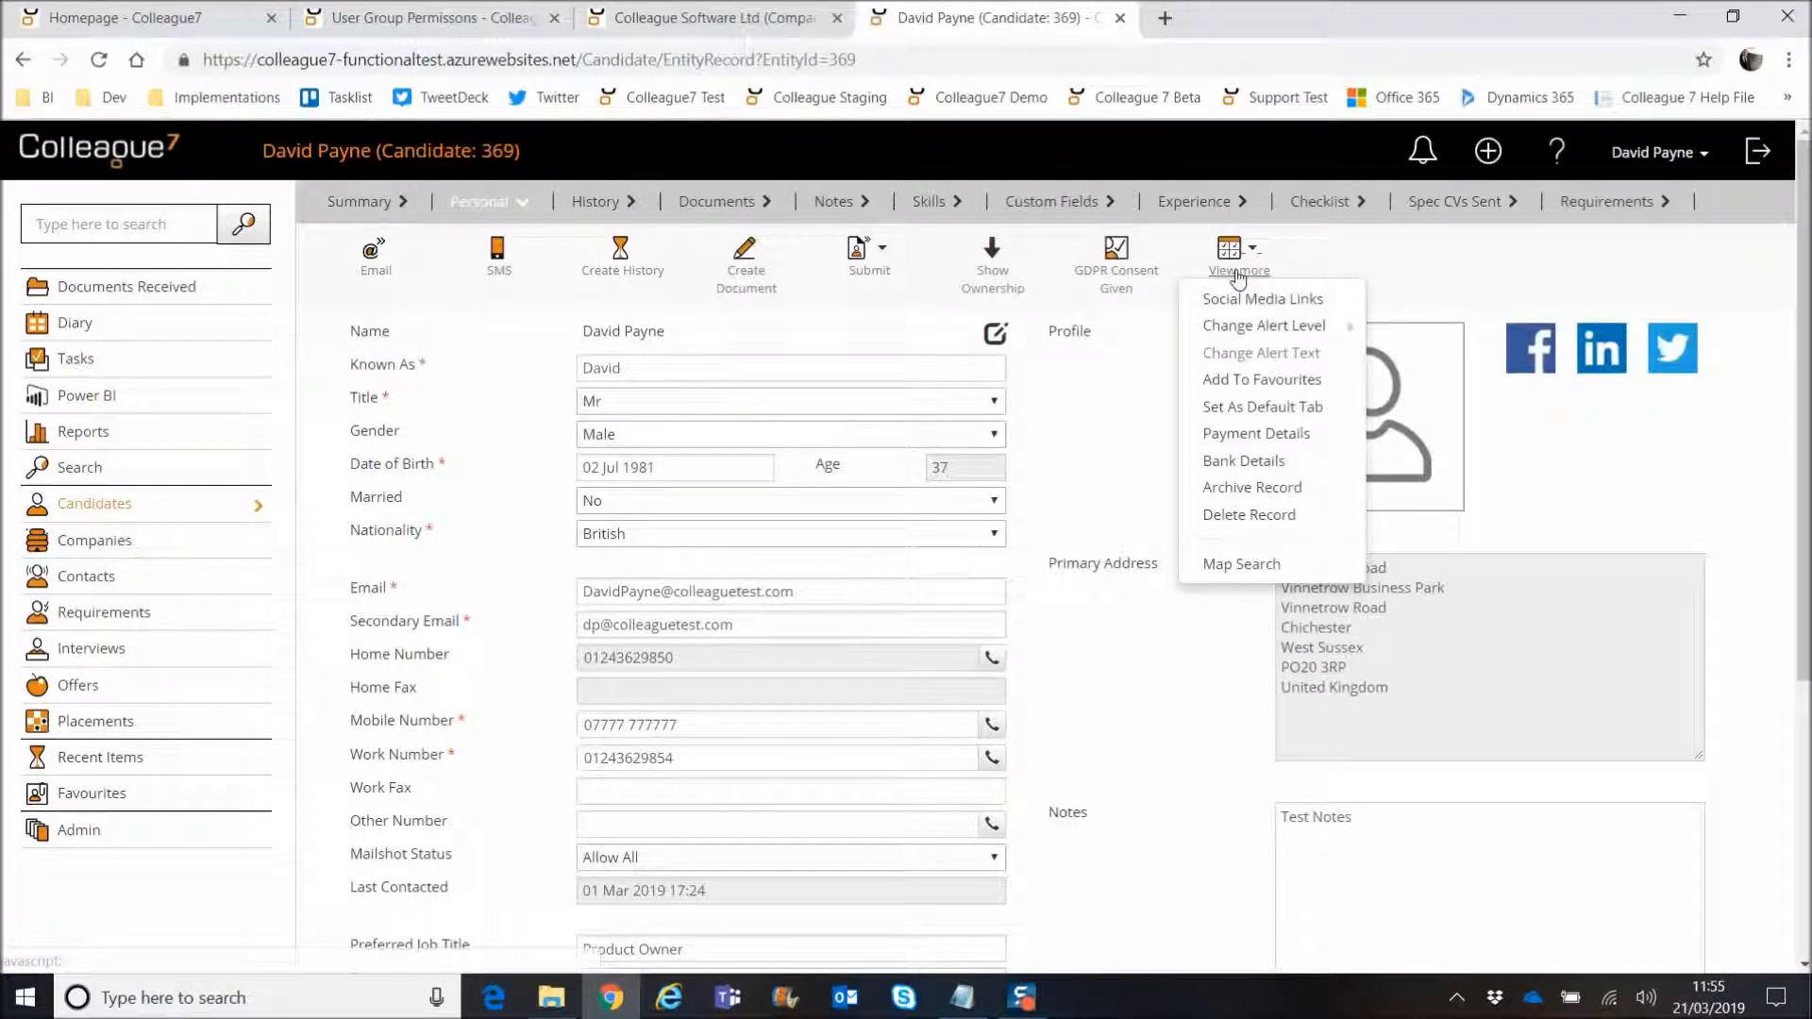
click(1252, 463)
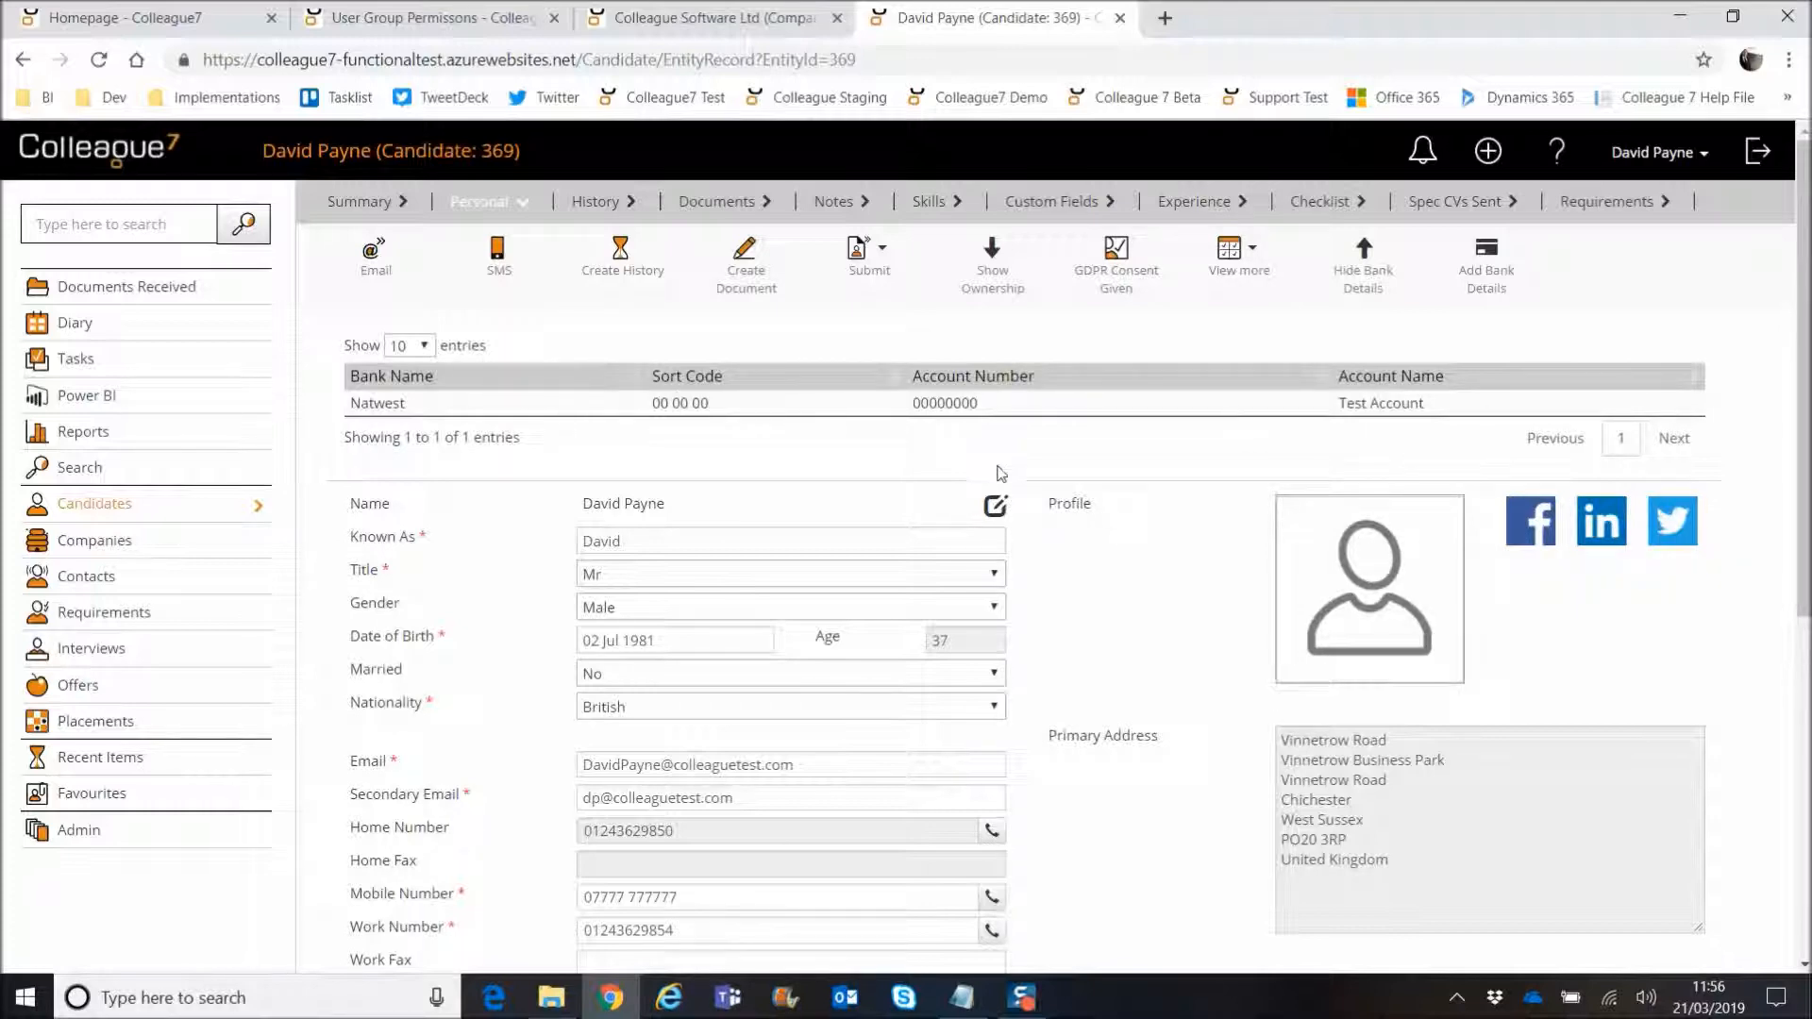
click(1484, 275)
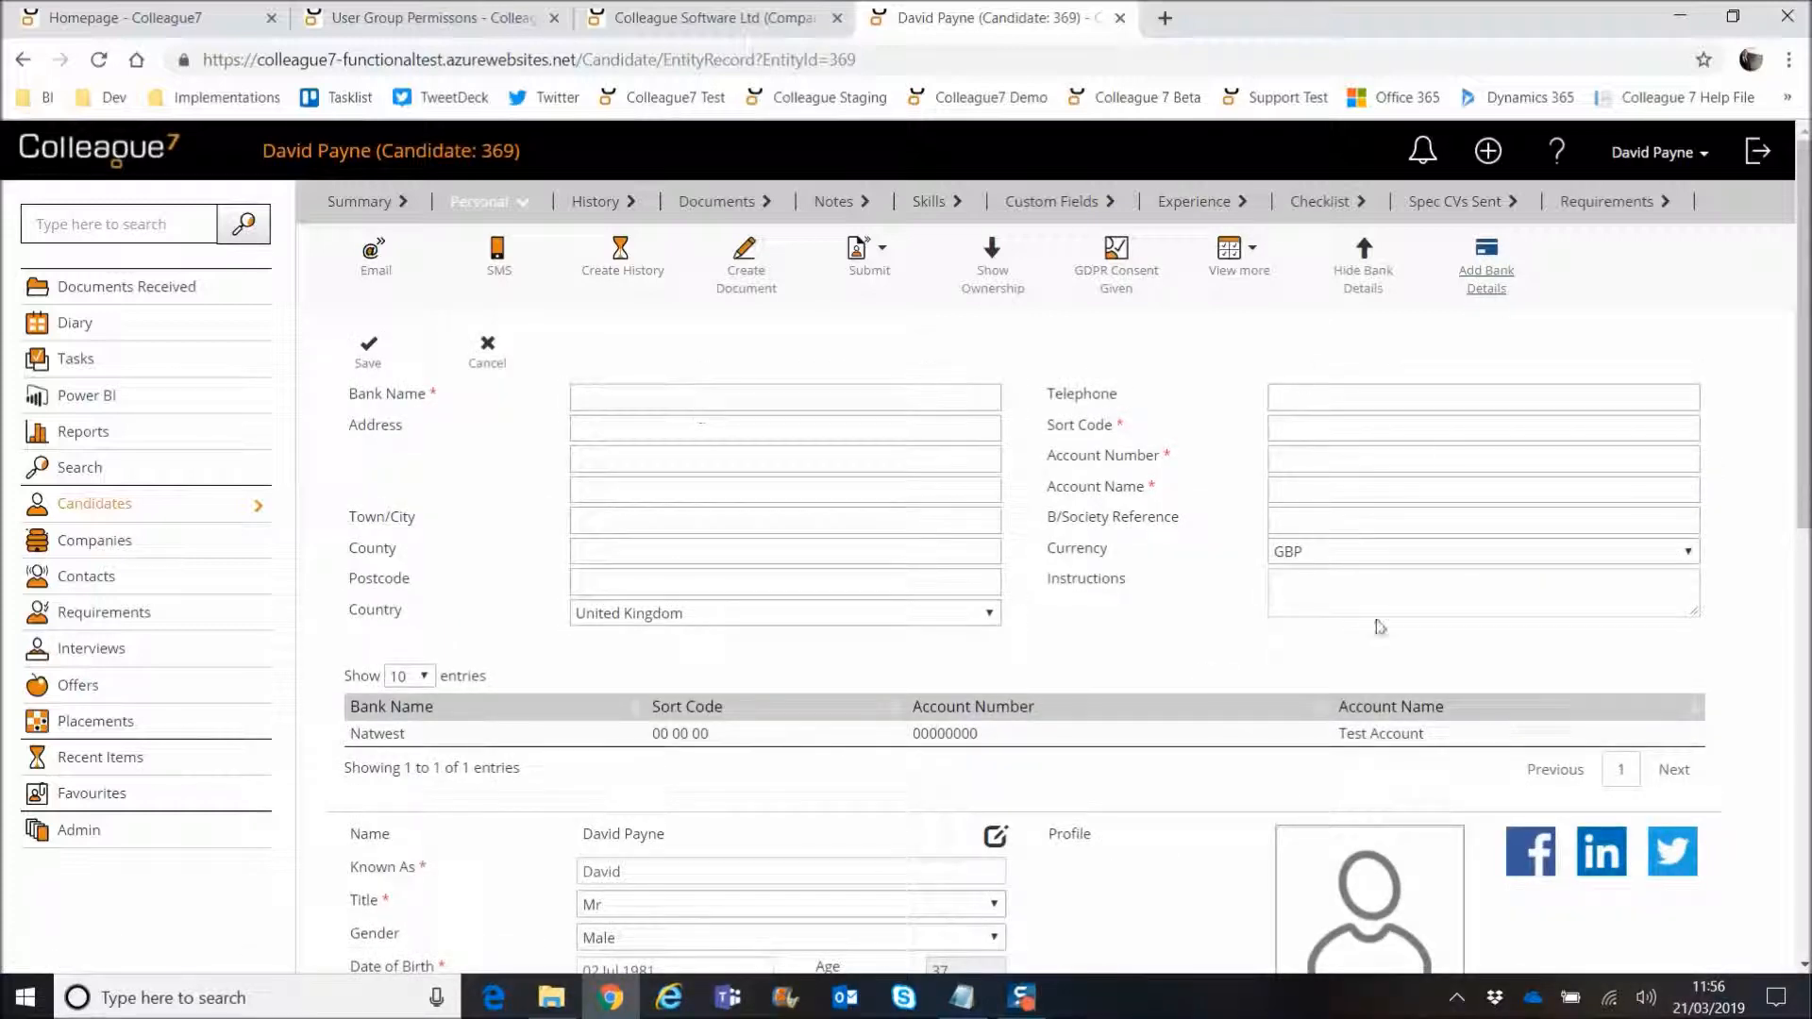
click(487, 351)
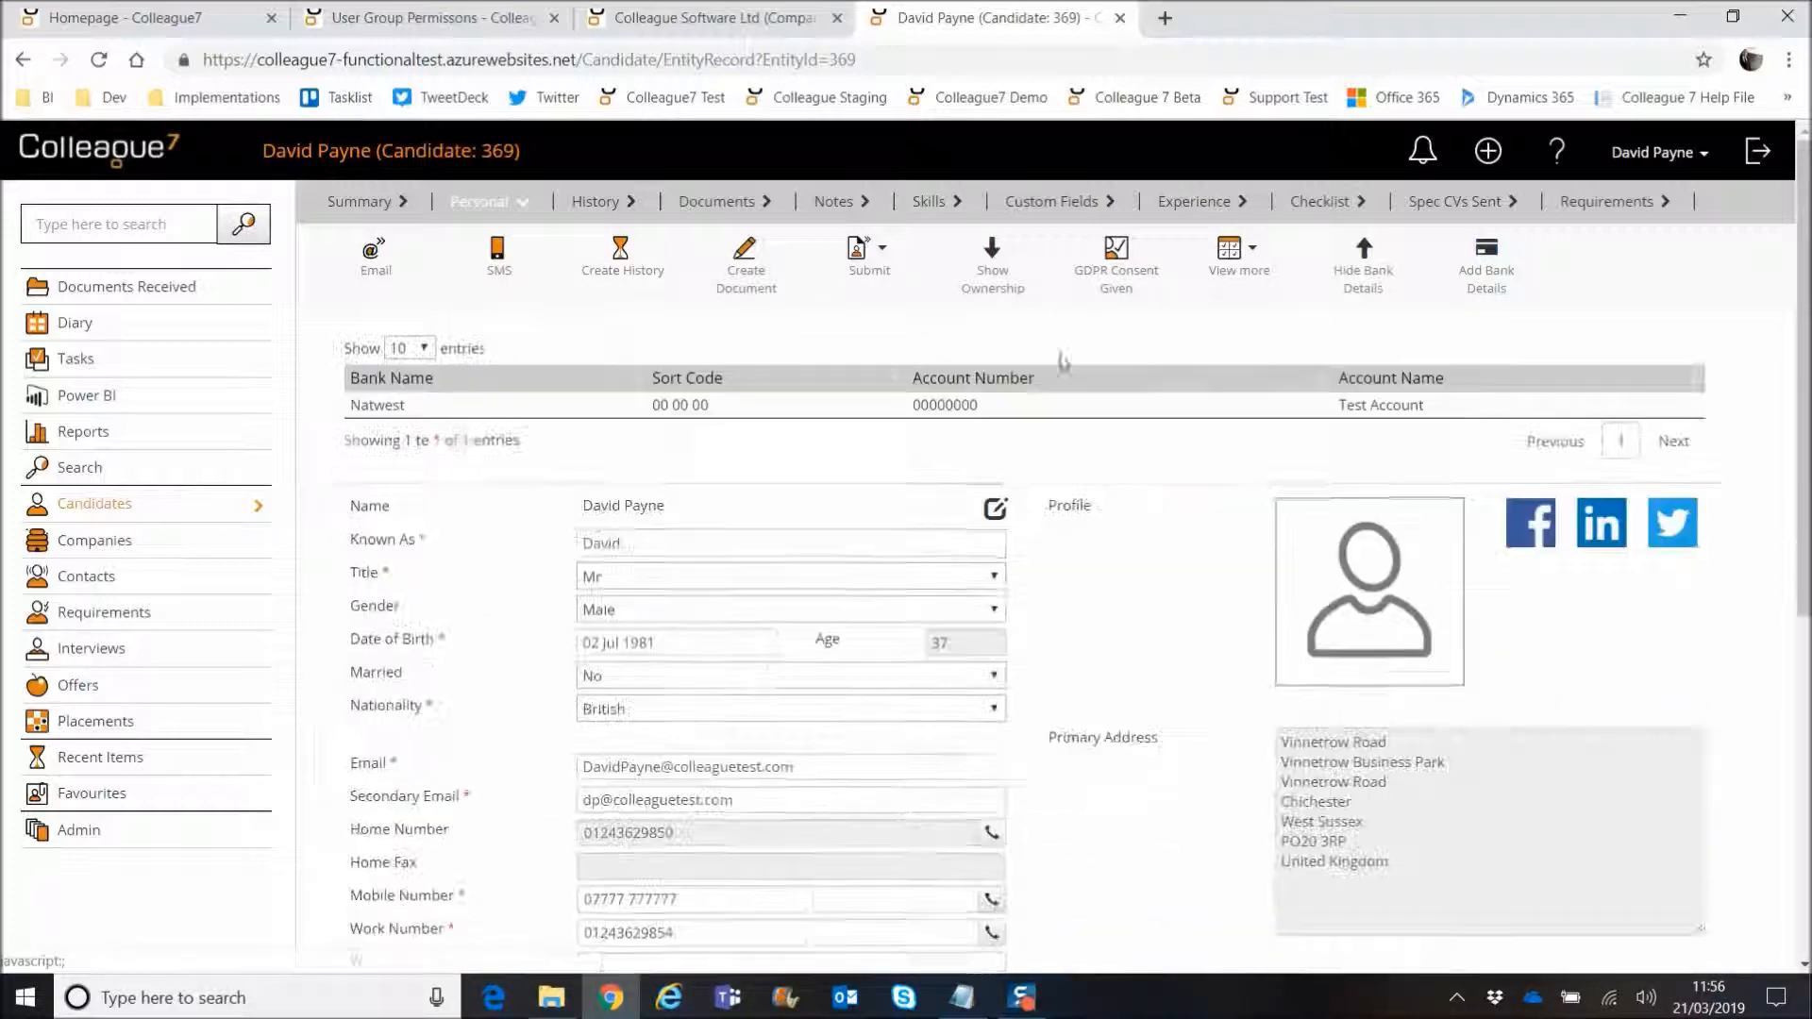
Step: Change the first address line of the Natwest bank detail to Test Address 12333 and save it
click(748, 406)
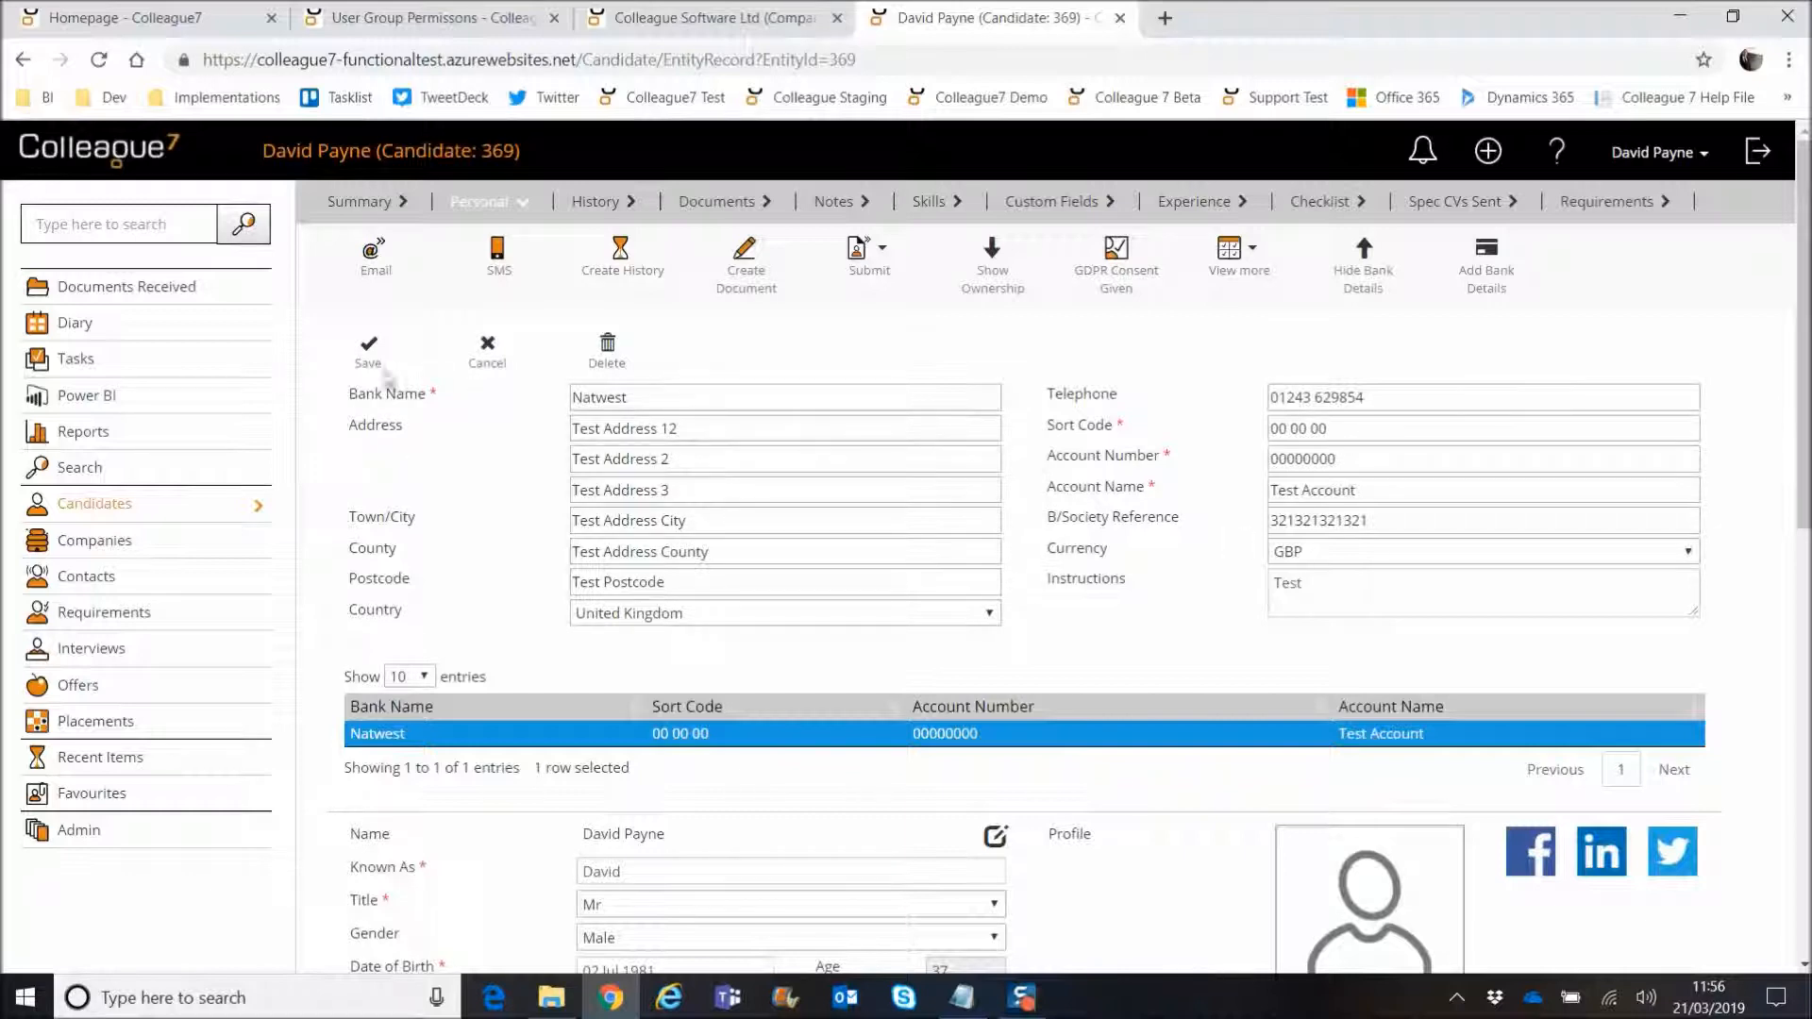
click(707, 431)
text(333)
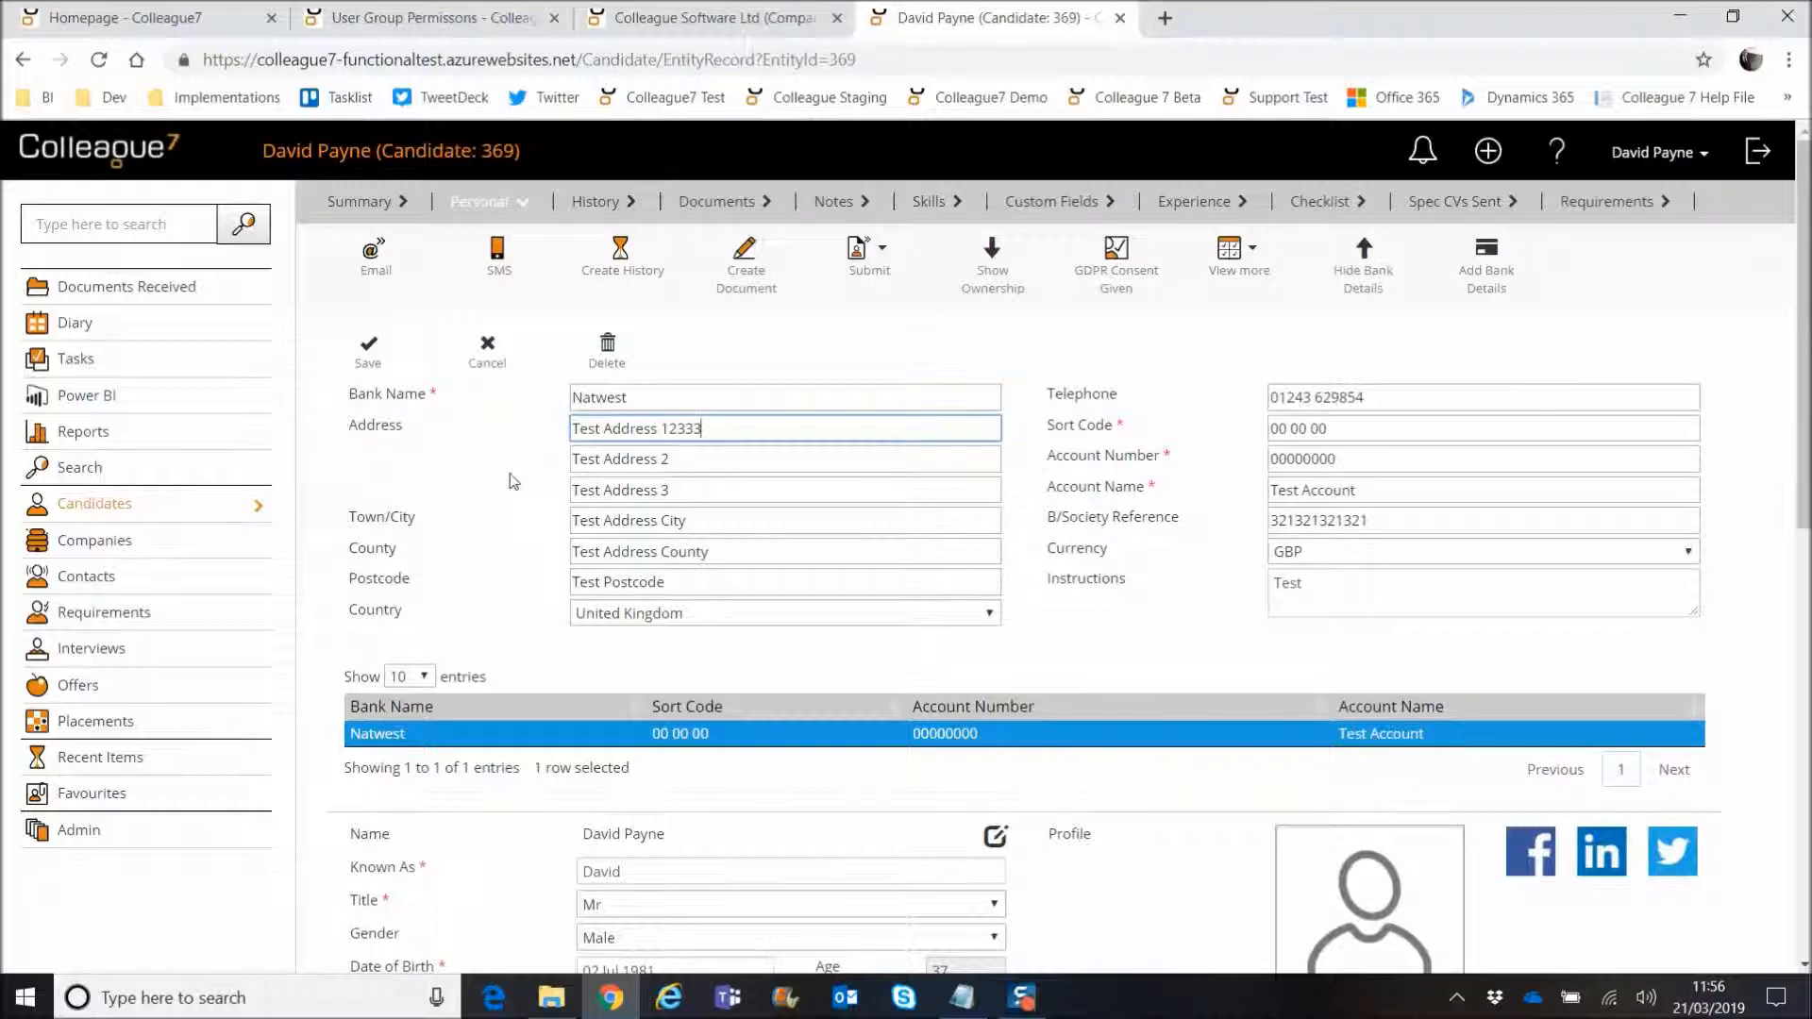
click(366, 367)
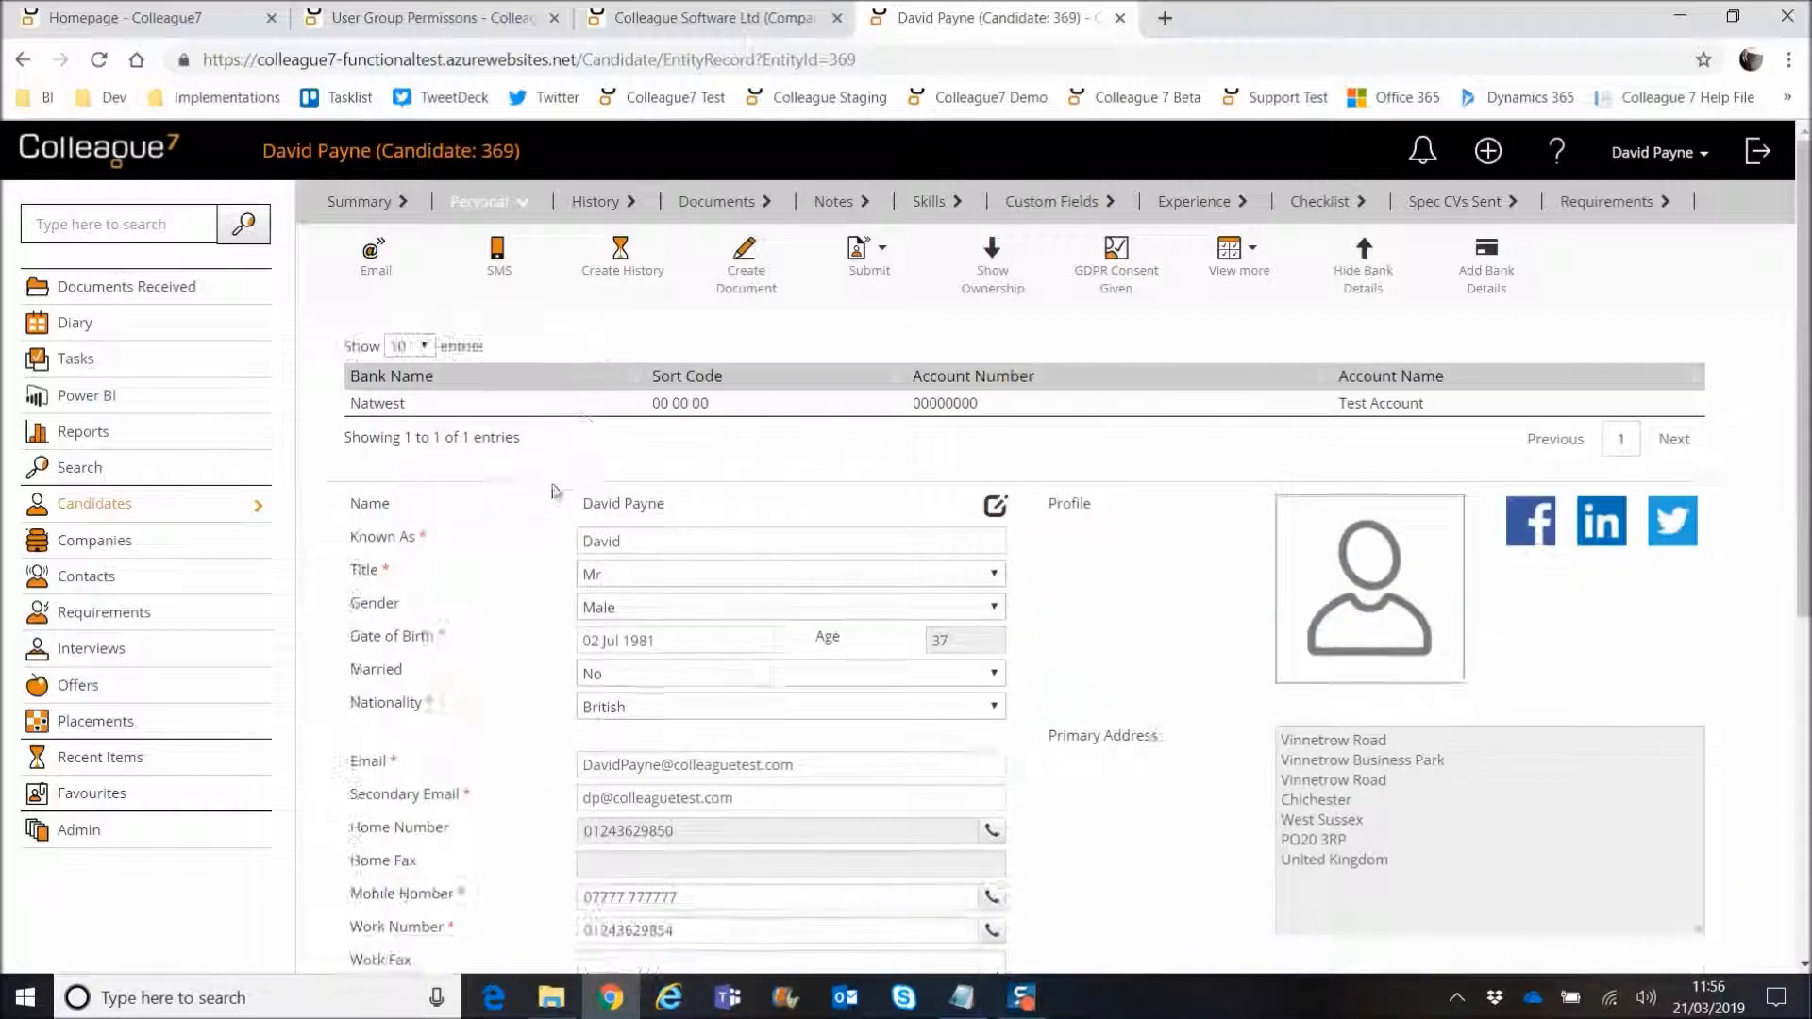
Step: Delete the Natwest bank detail from the candidate record
click(794, 406)
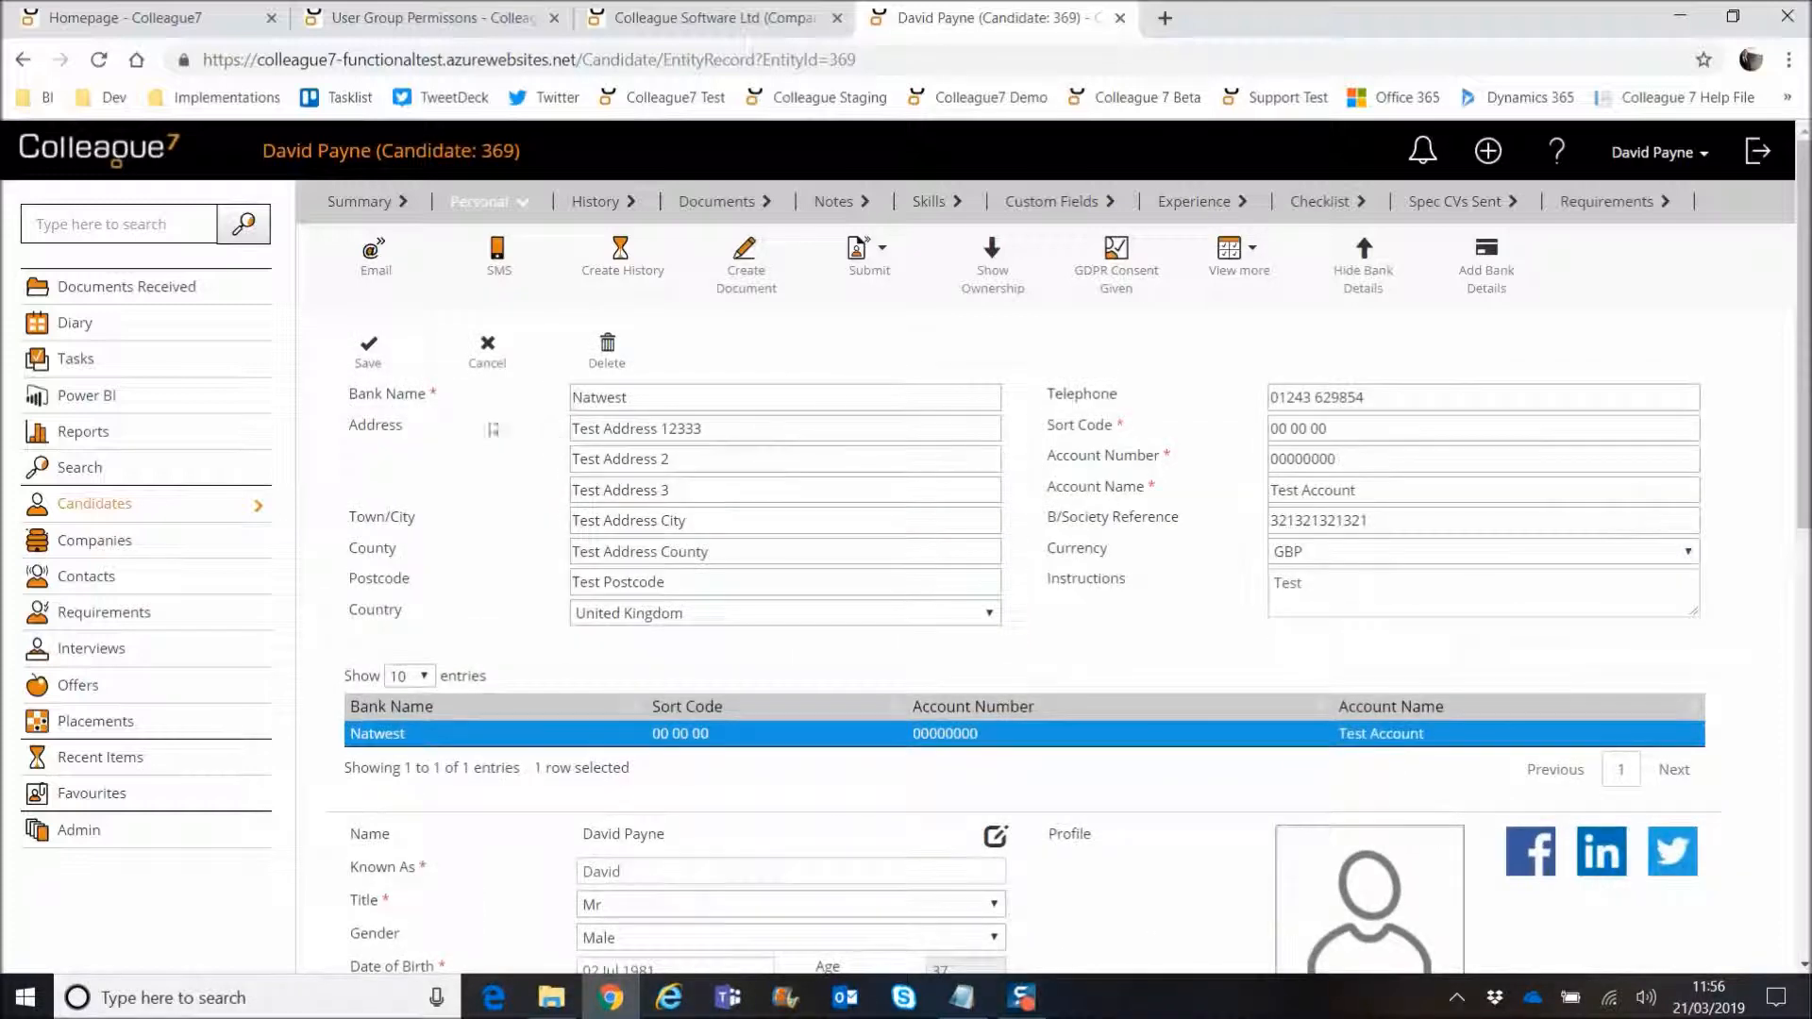
click(612, 368)
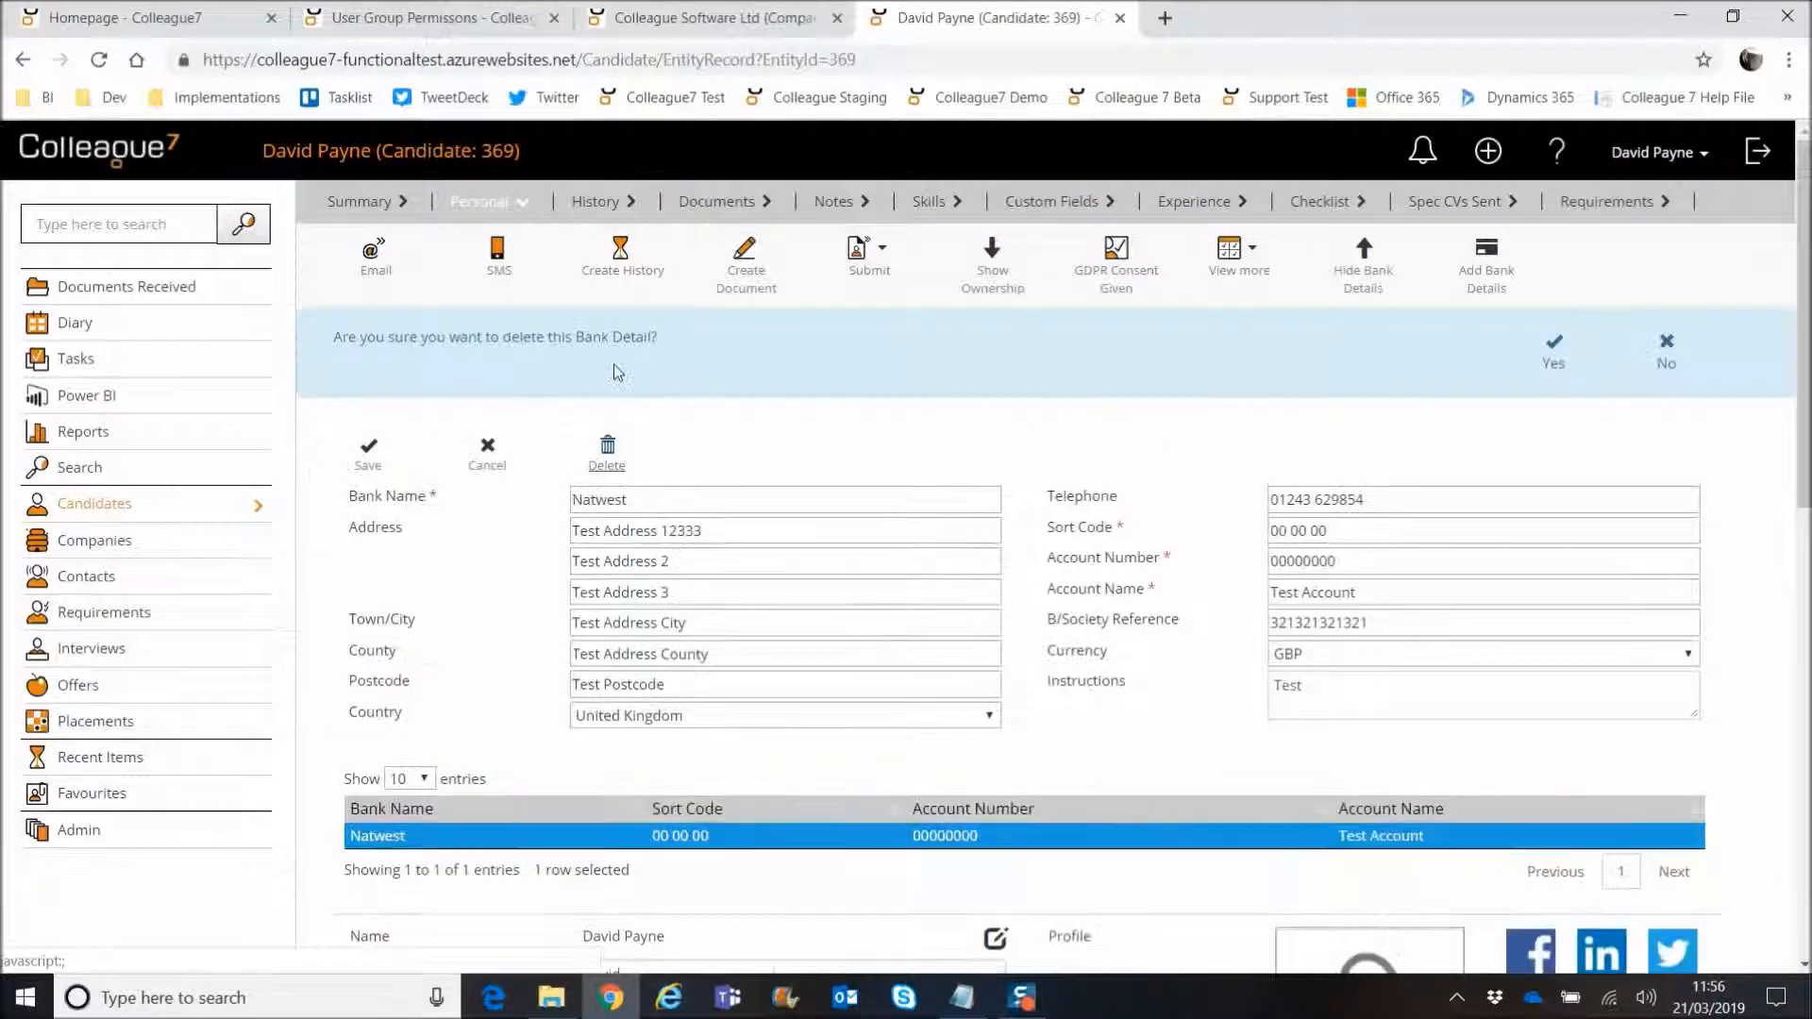
click(1550, 349)
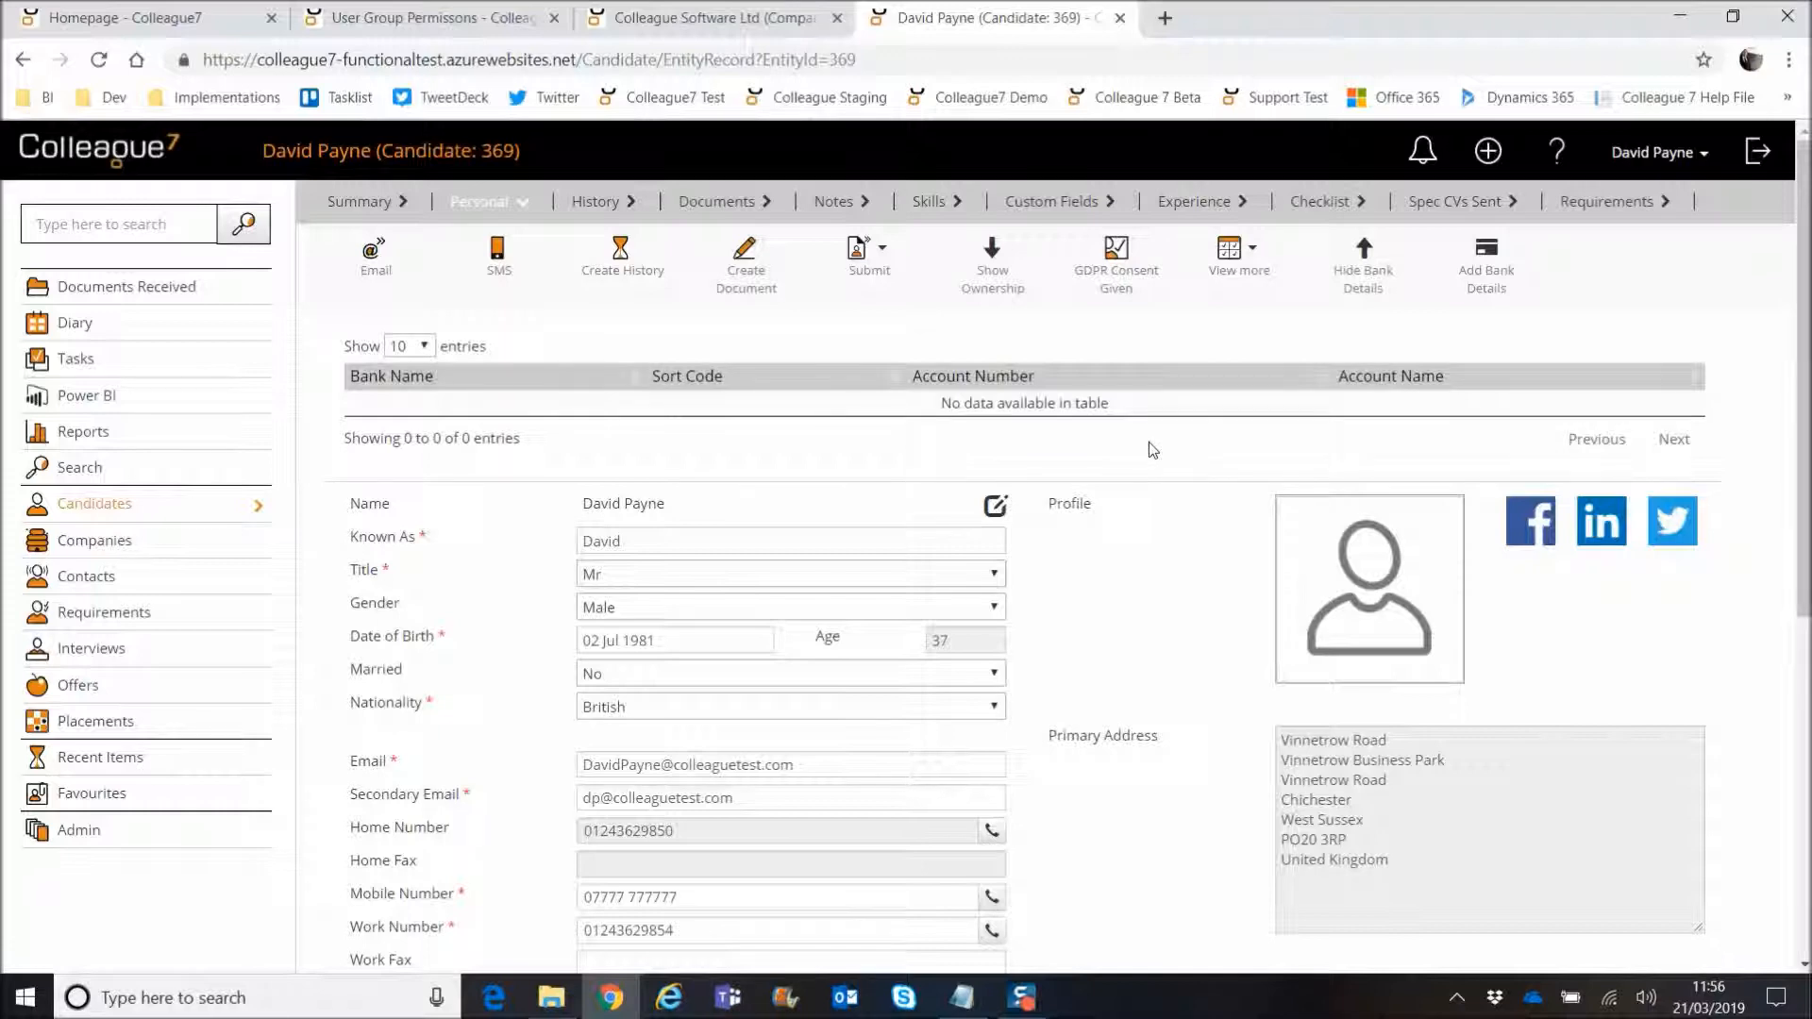
Step: Check the candidate's history for bank detail changes and hide the bank details in the personal section
click(585, 203)
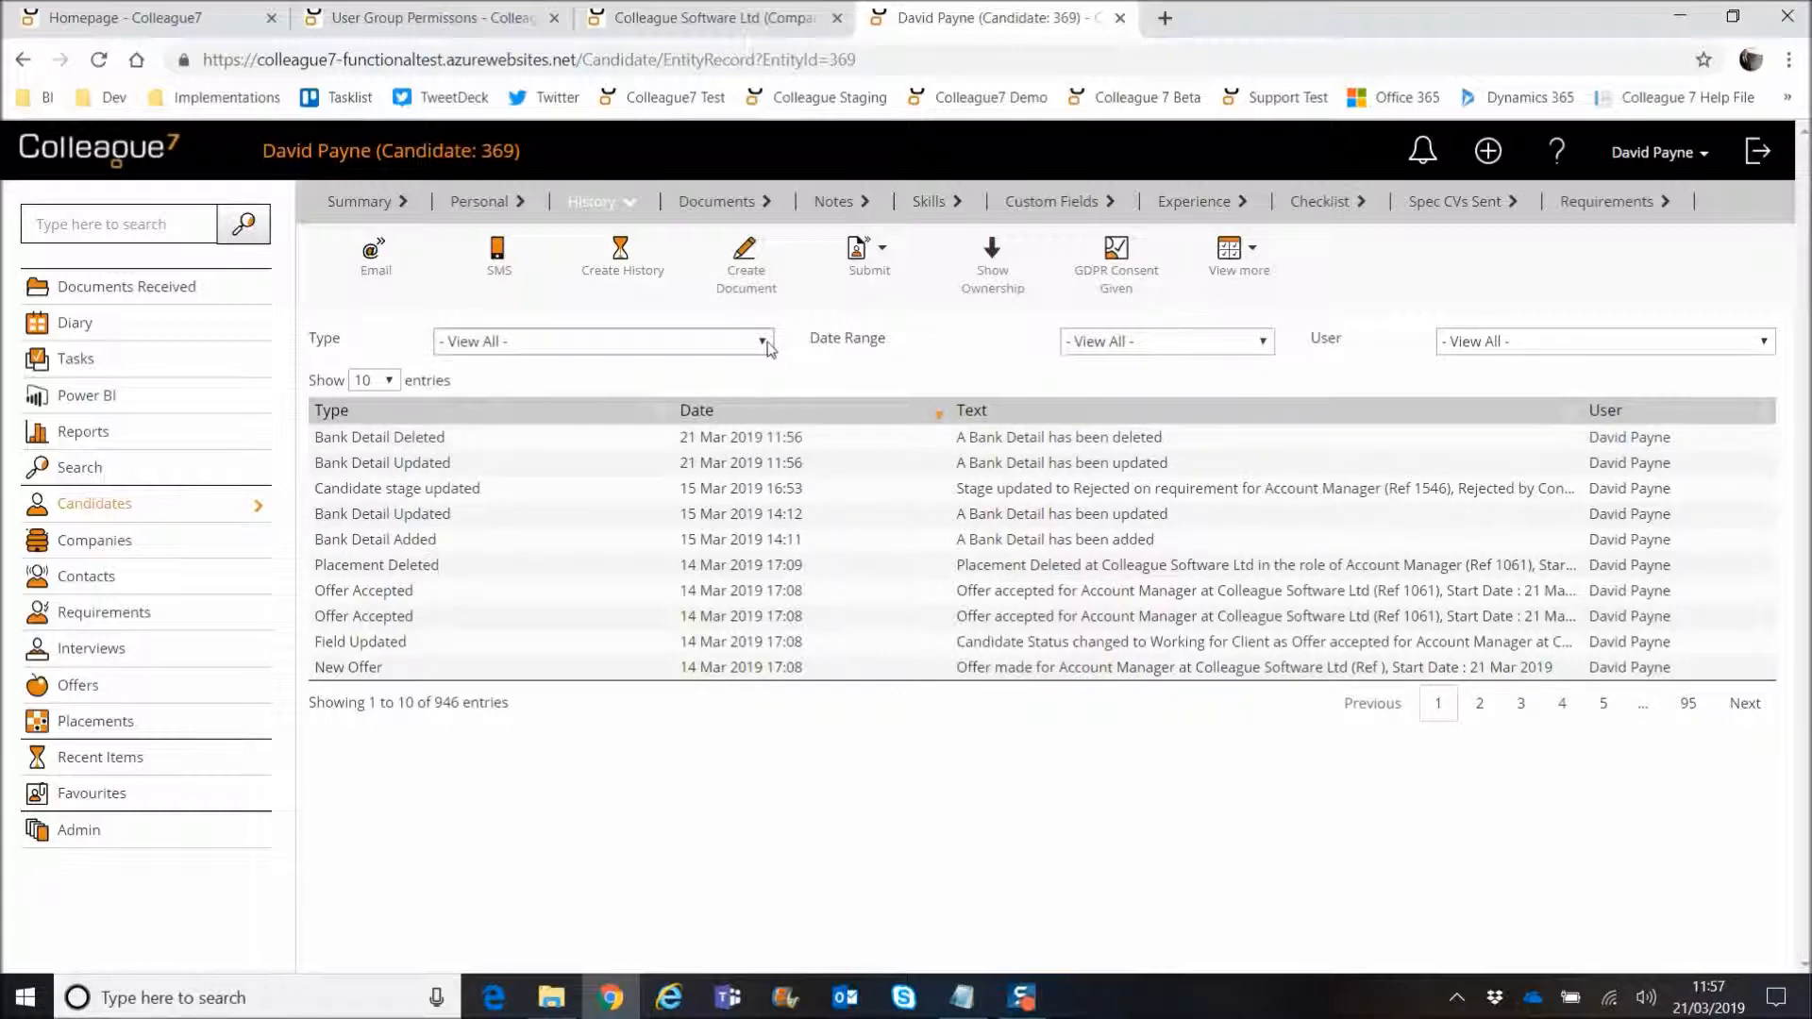
click(476, 210)
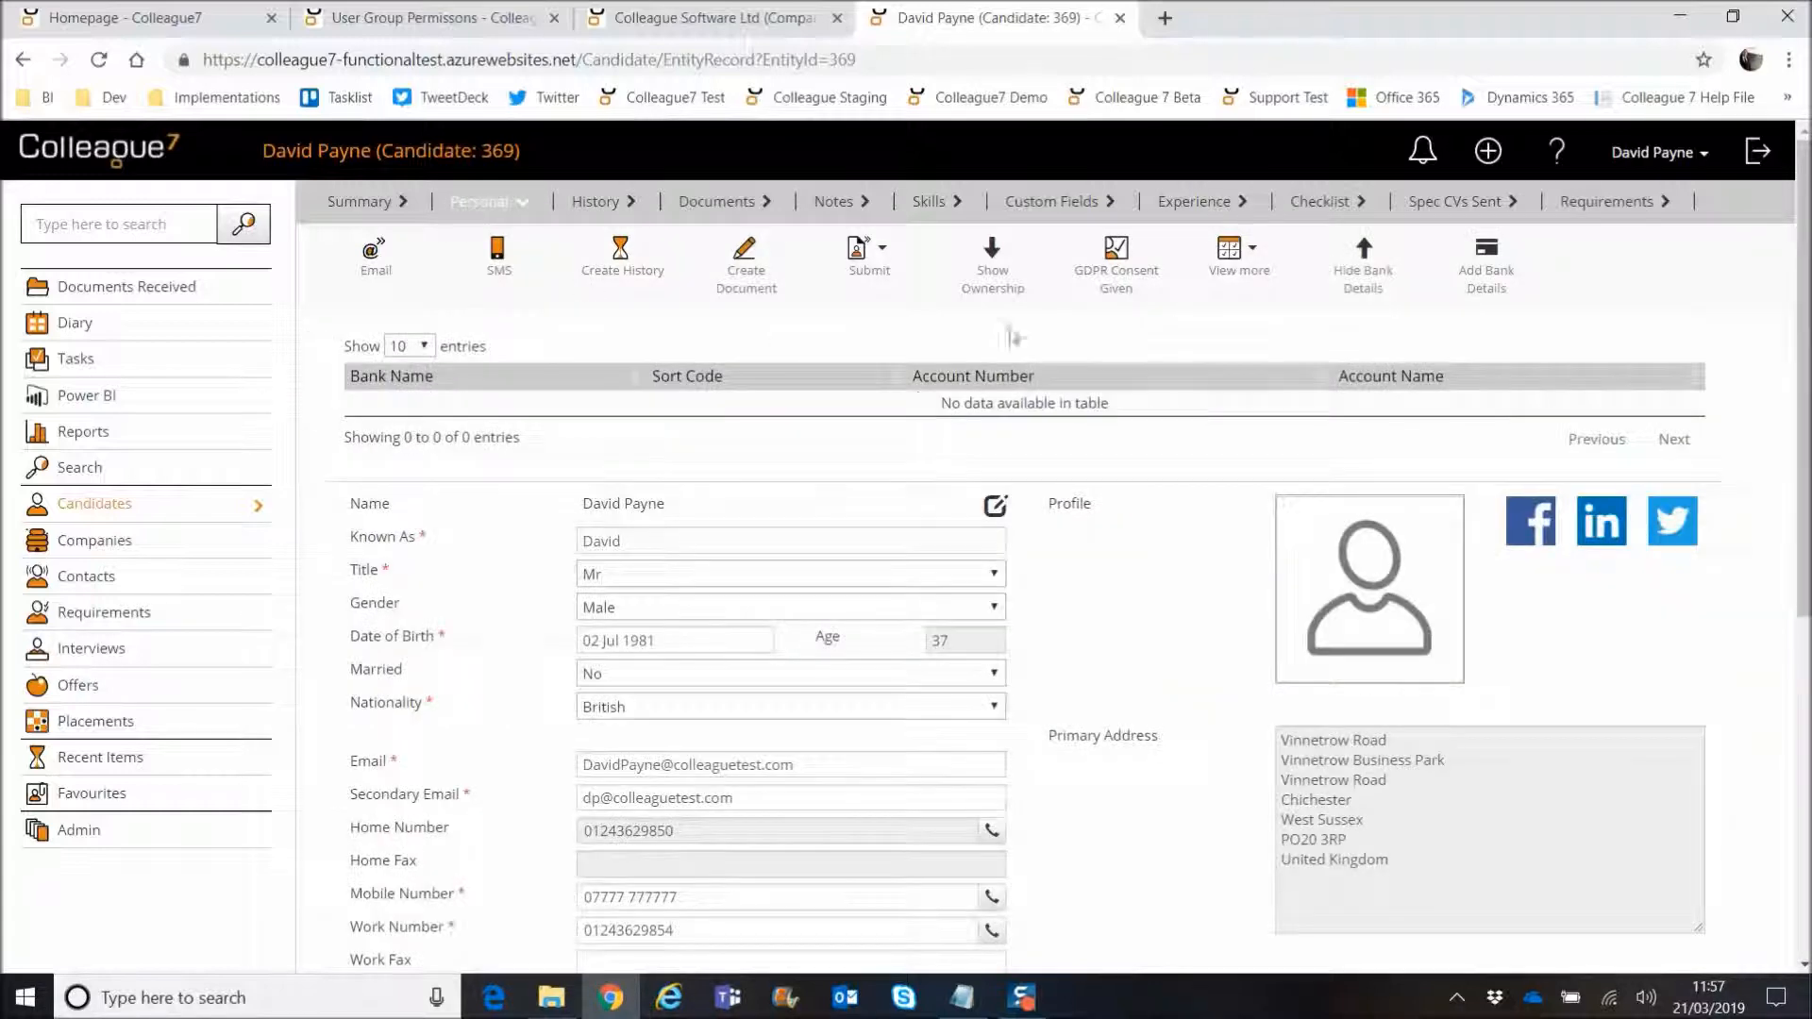
click(1369, 273)
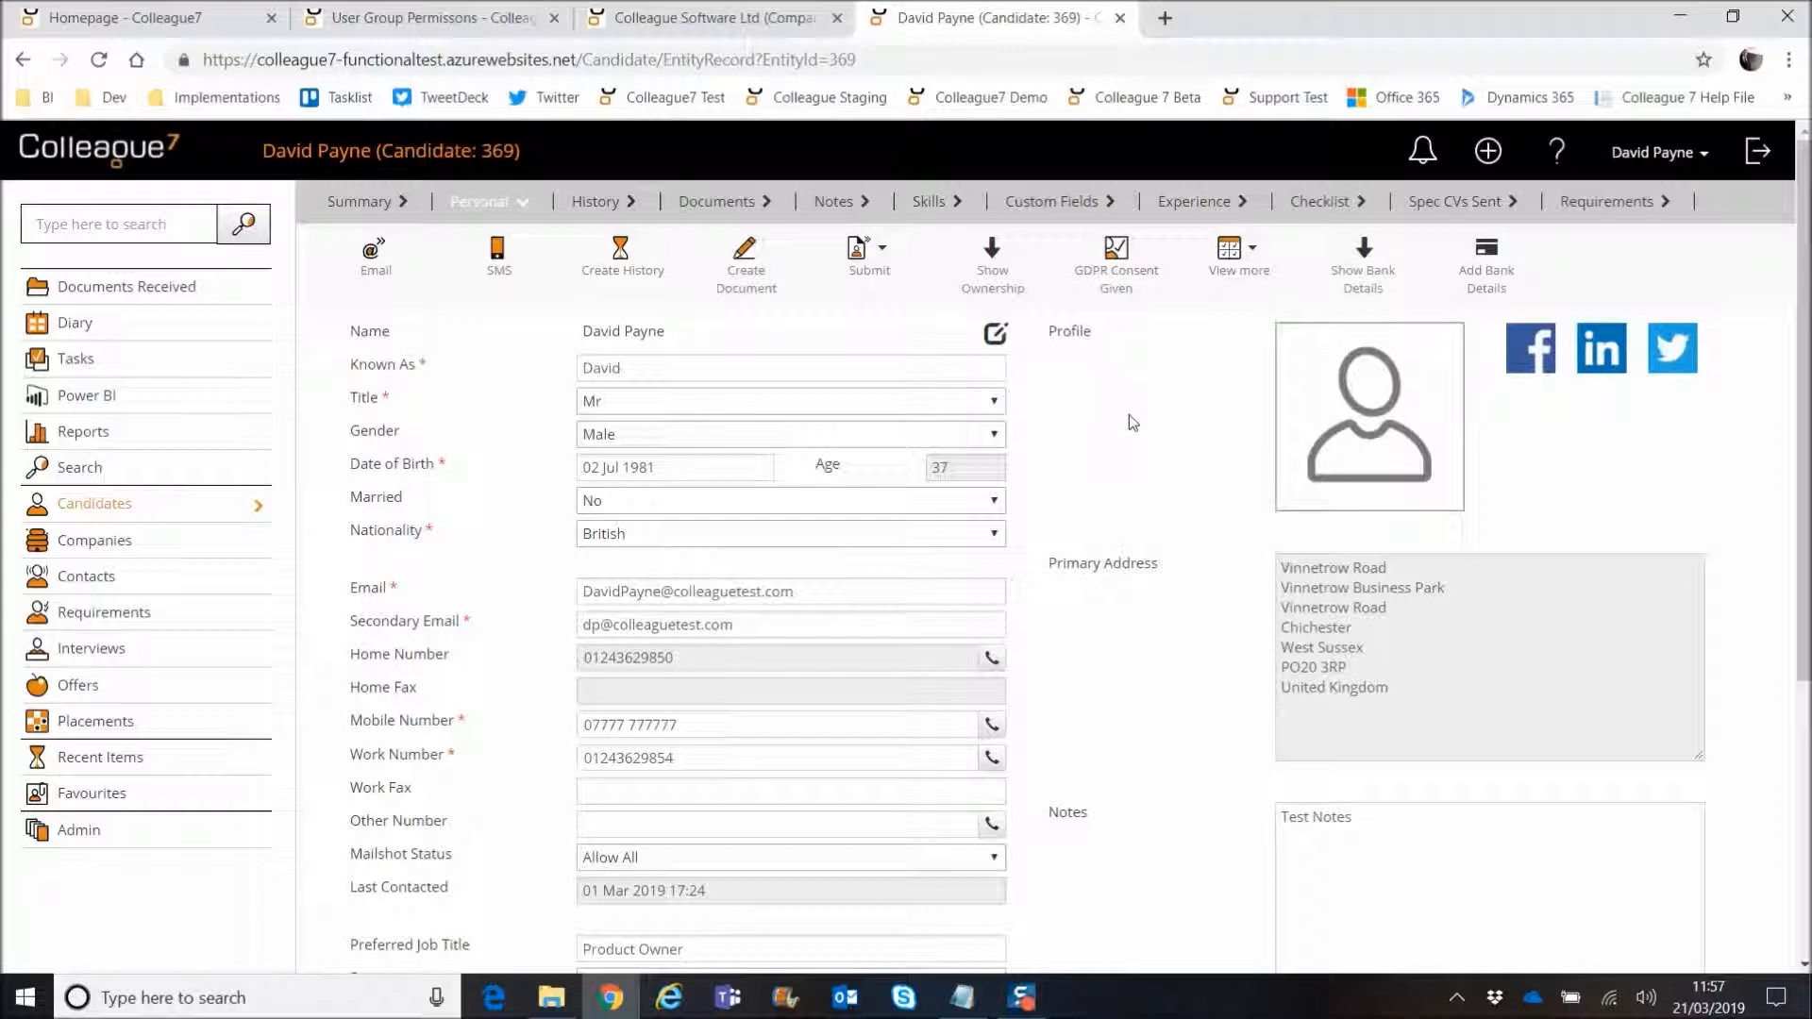
click(592, 209)
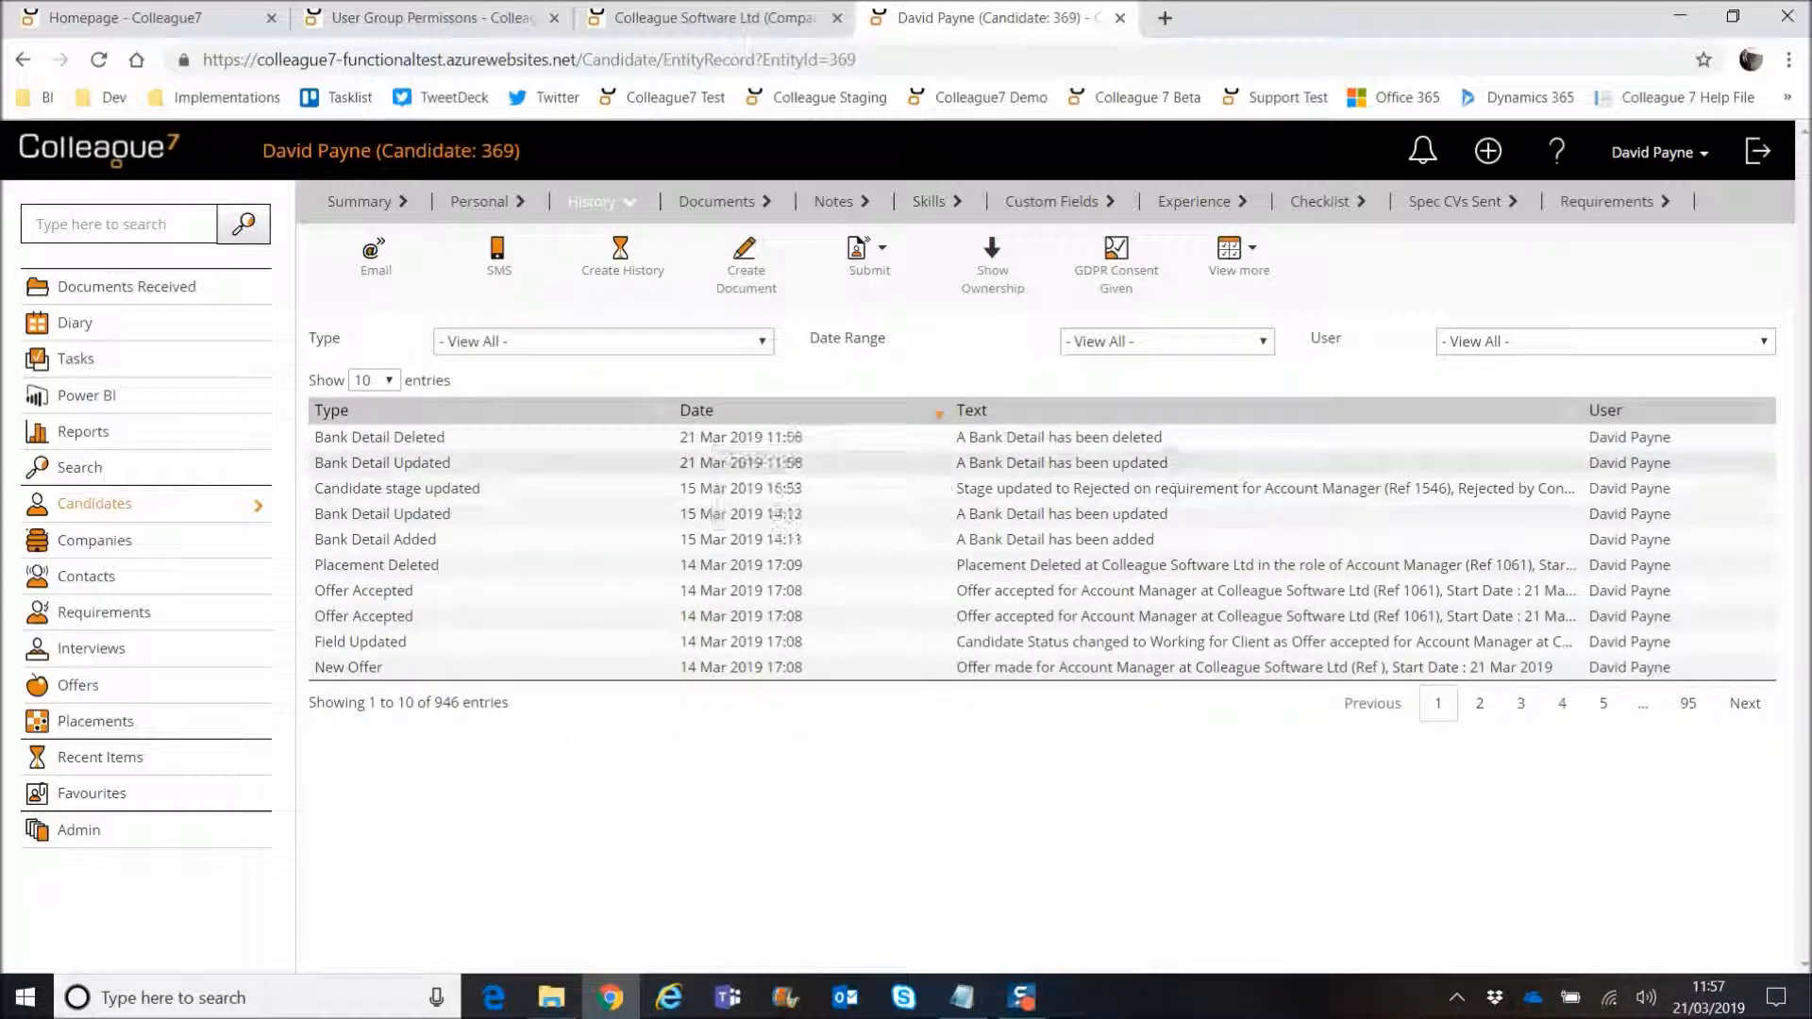
click(497, 209)
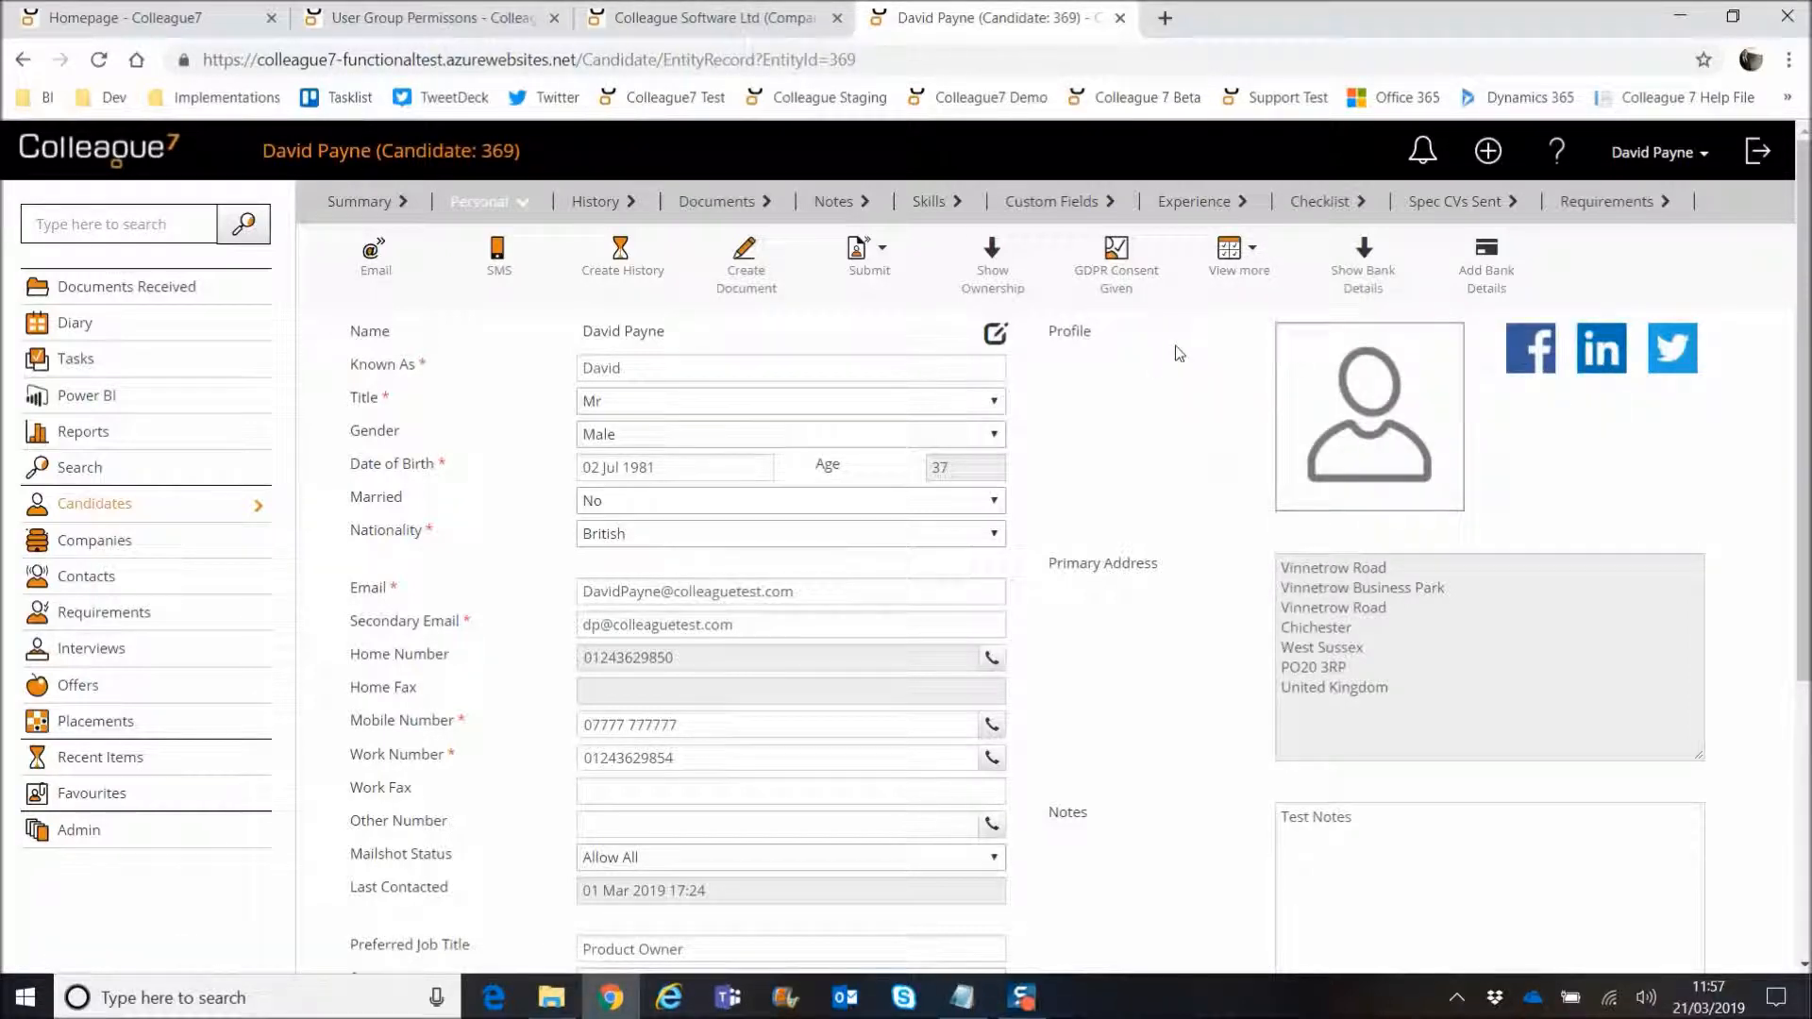
Step: Display the candidate's bank details again through the additional options and hide them
mouse_move(1237, 273)
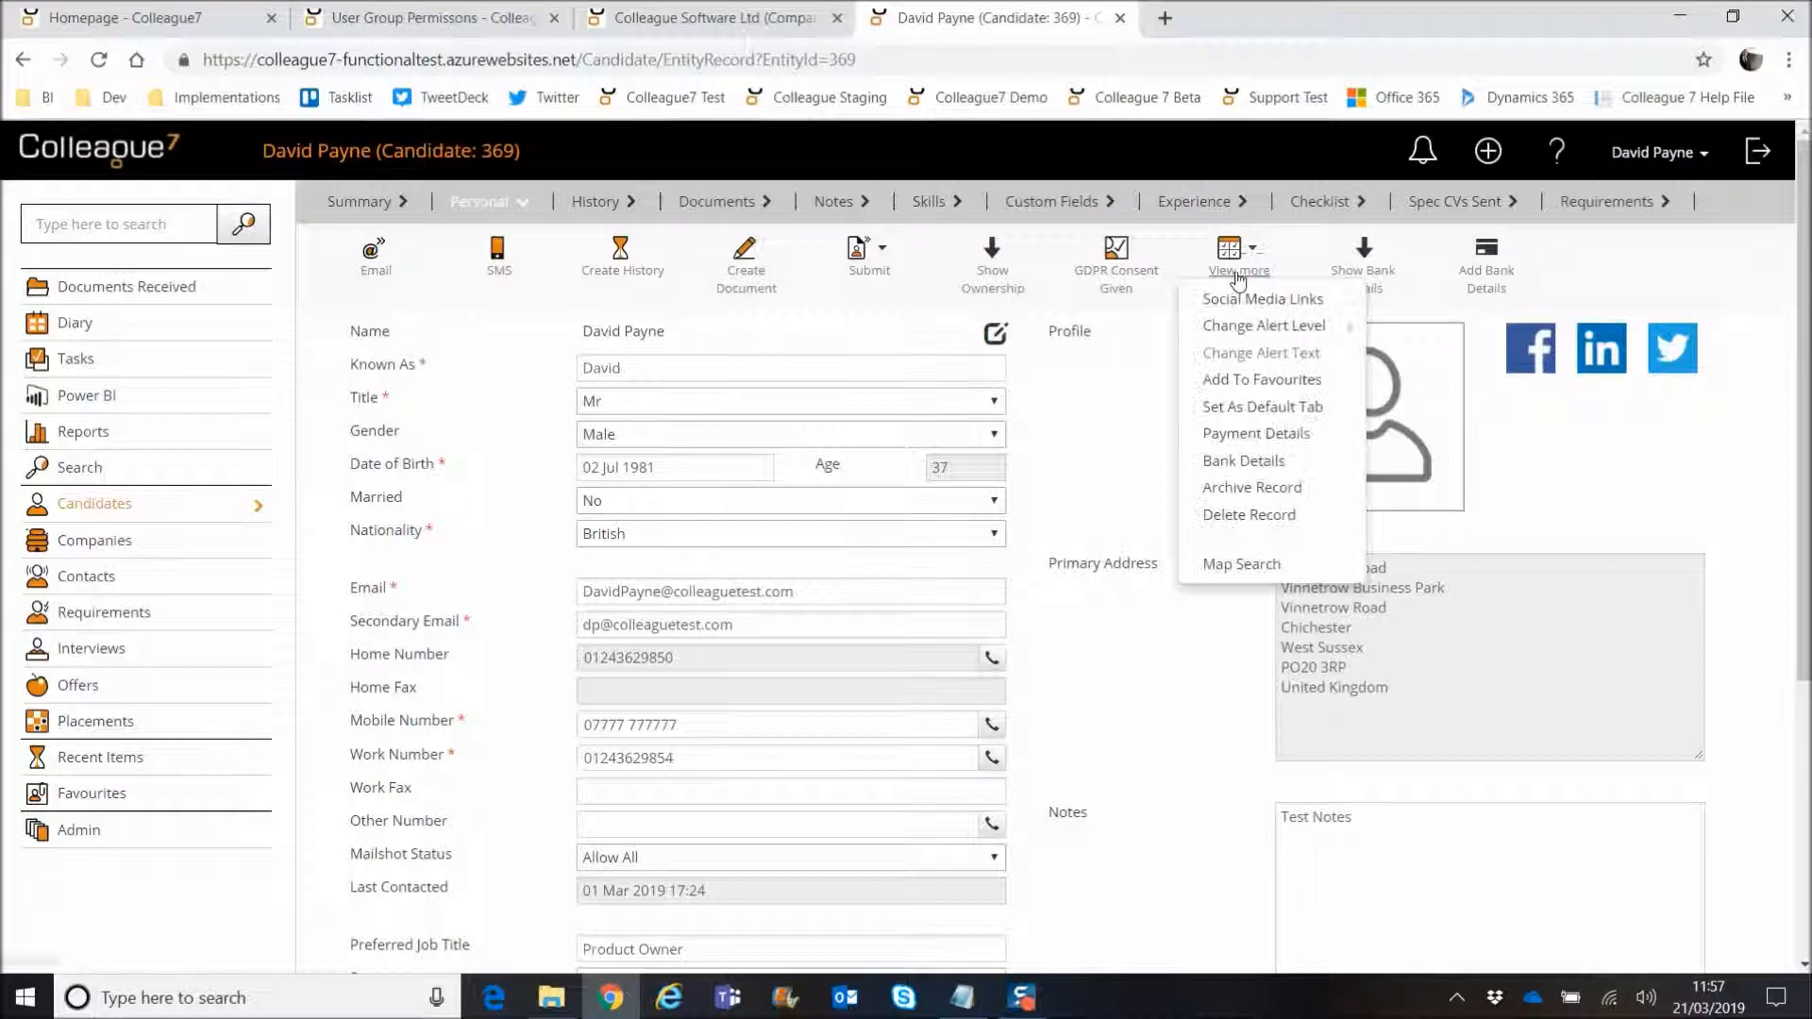
click(1260, 463)
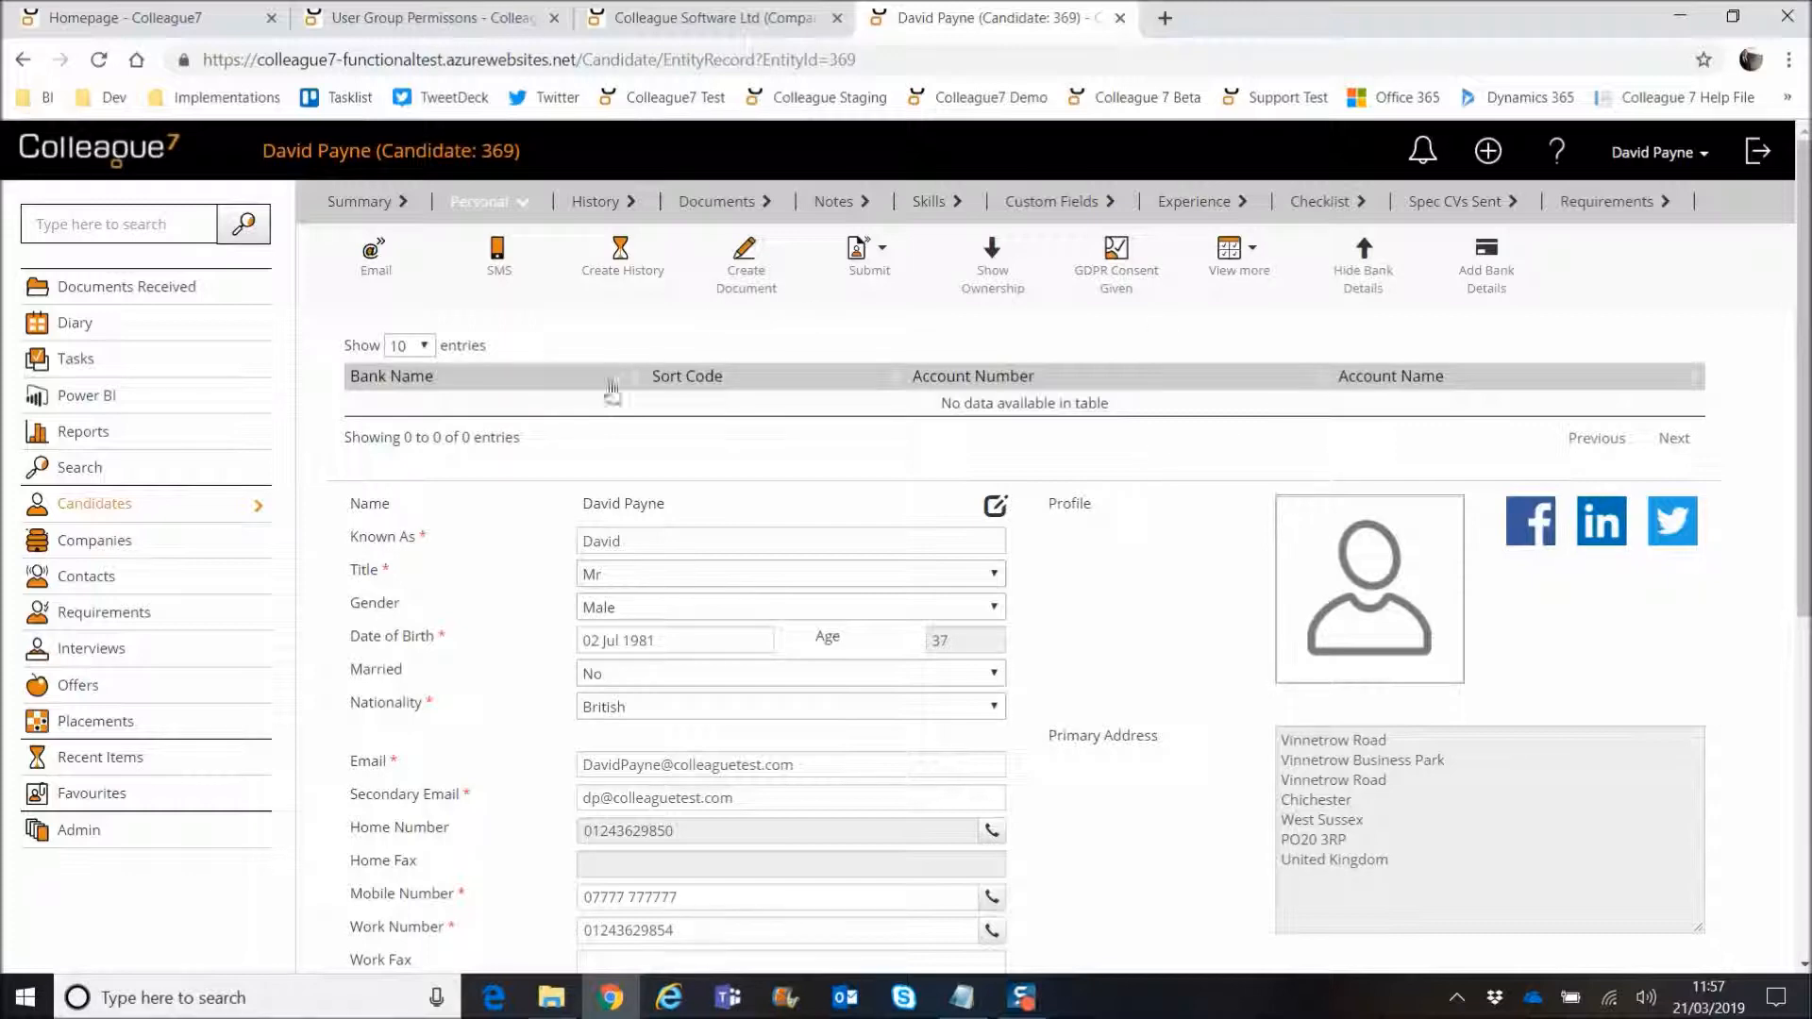
click(1361, 270)
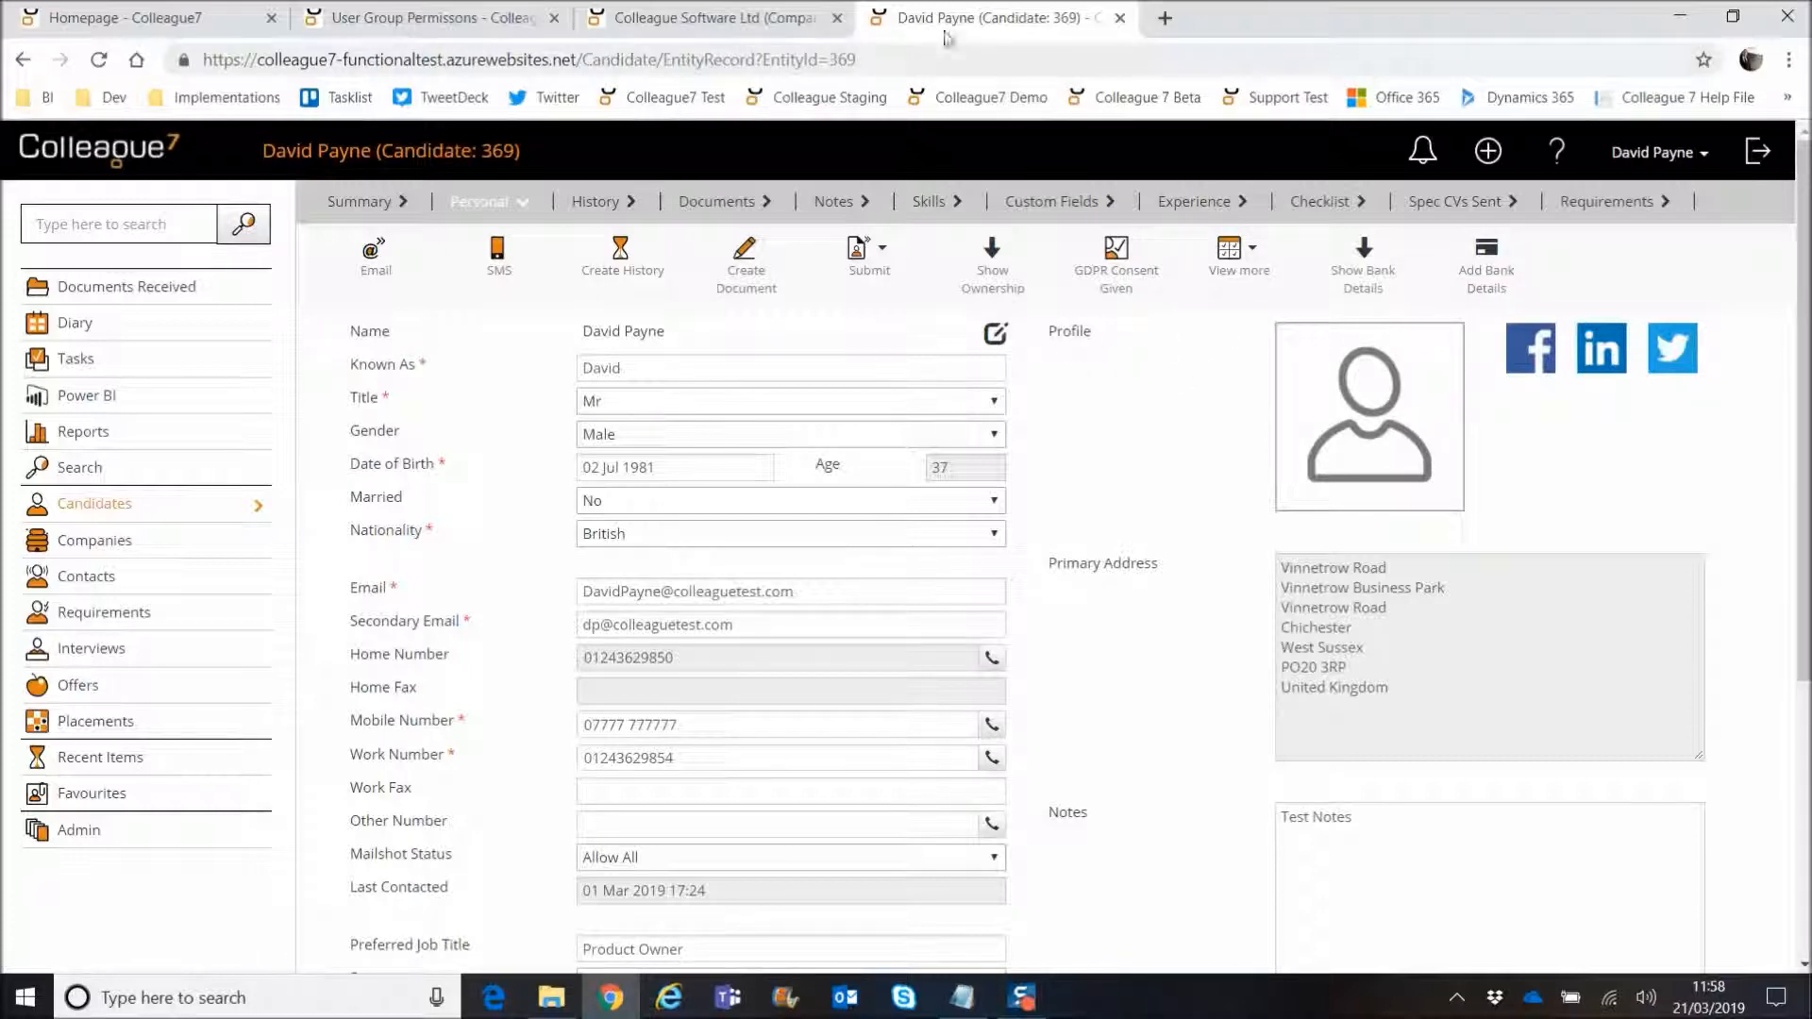
Step: Switch to the Colleague Software Ltd company record and view its additional options
click(769, 36)
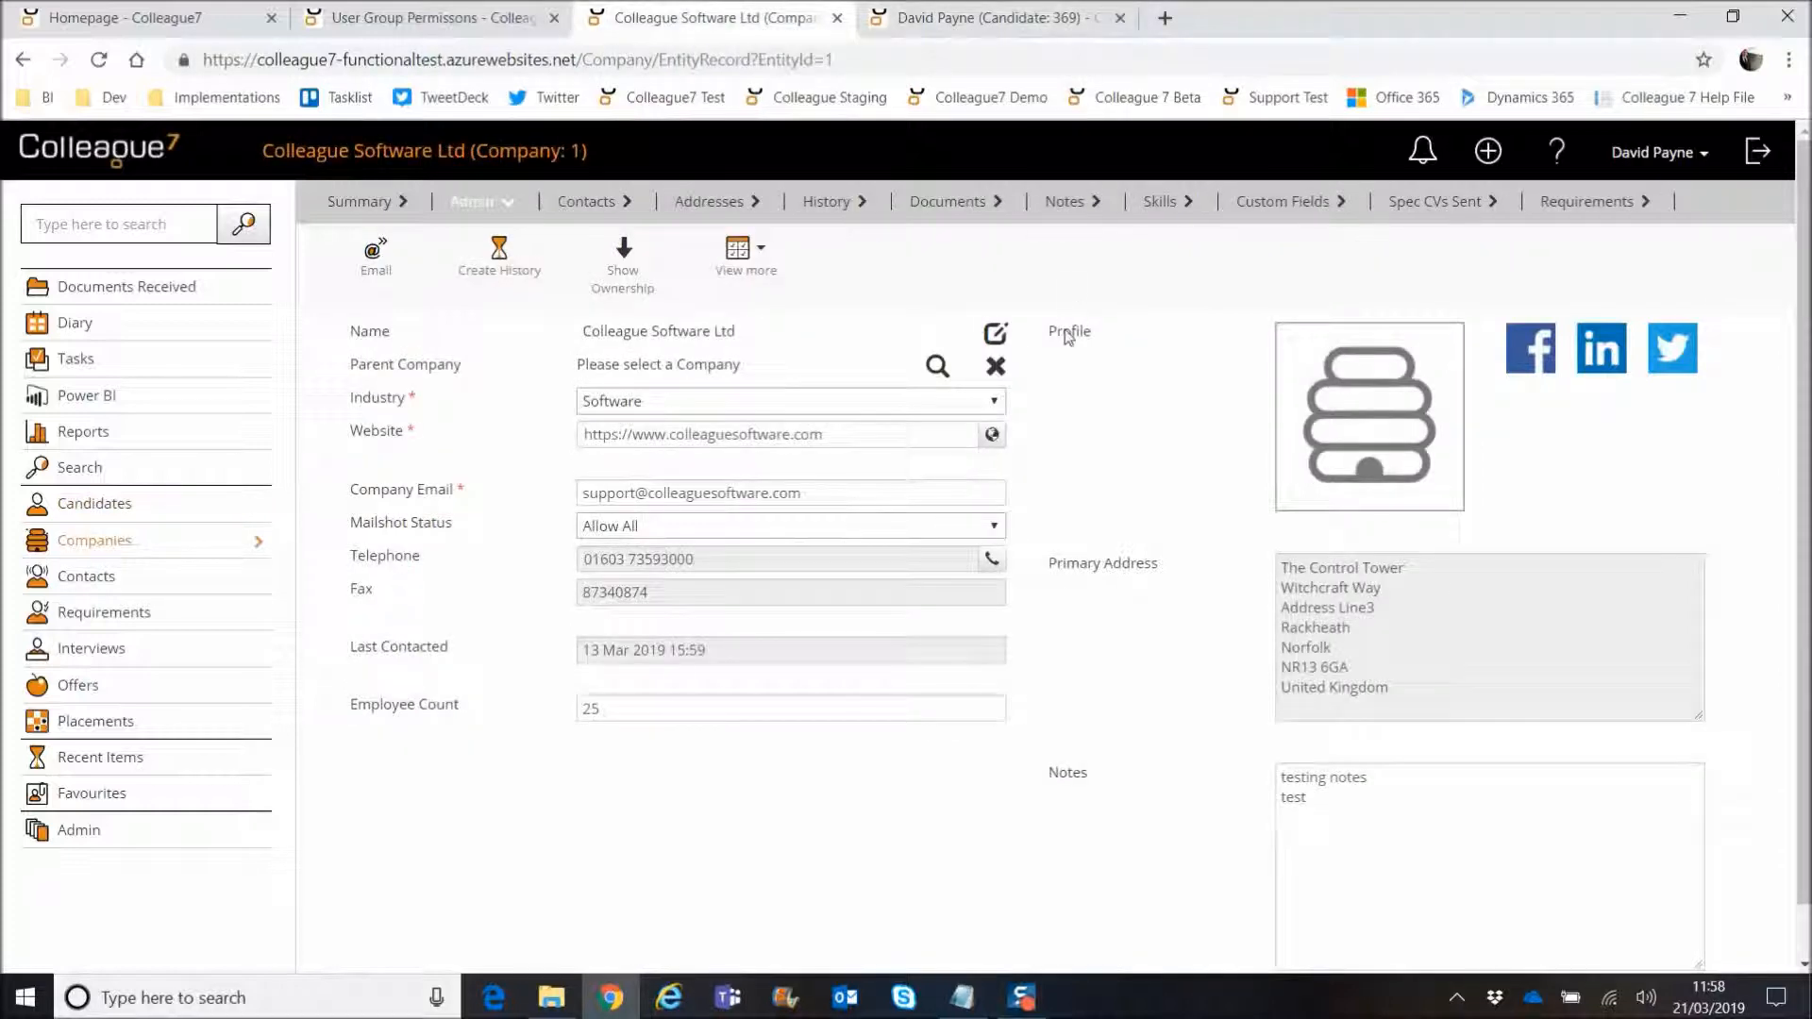
click(777, 274)
click(847, 487)
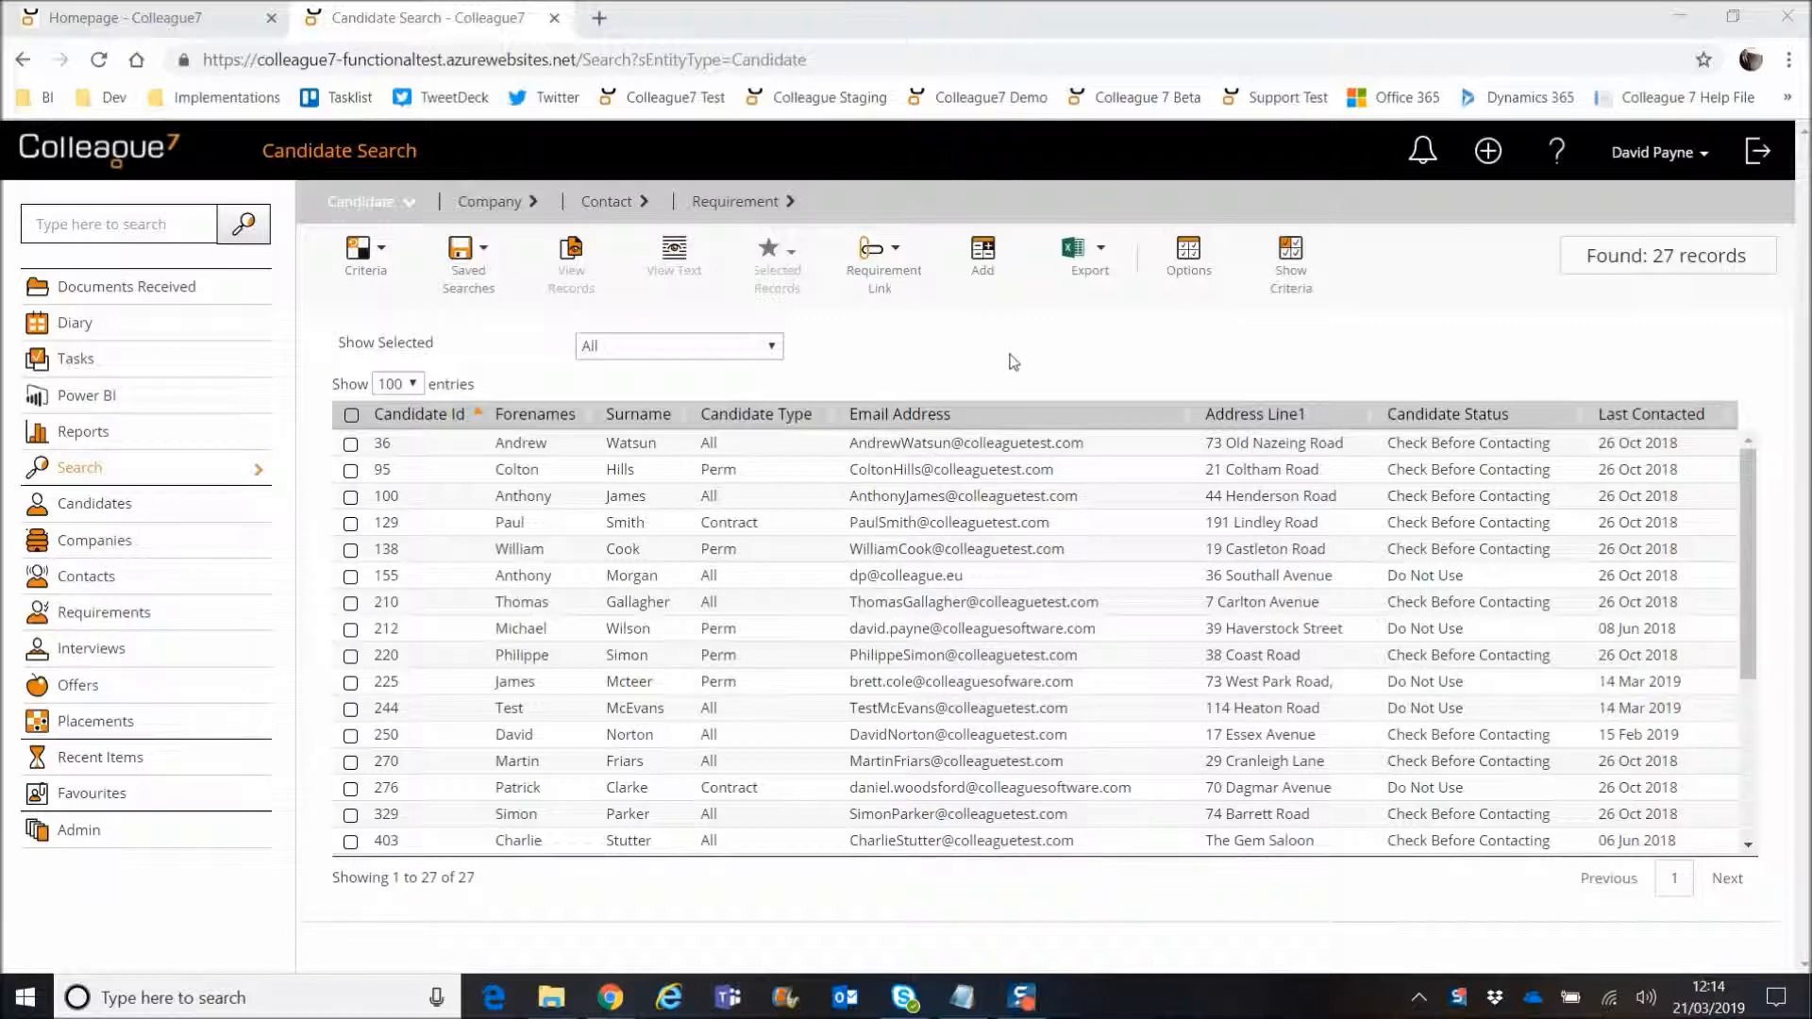
Step: Sort the candidate search results by Forenames and re-sort them by Candidate Status
click(535, 416)
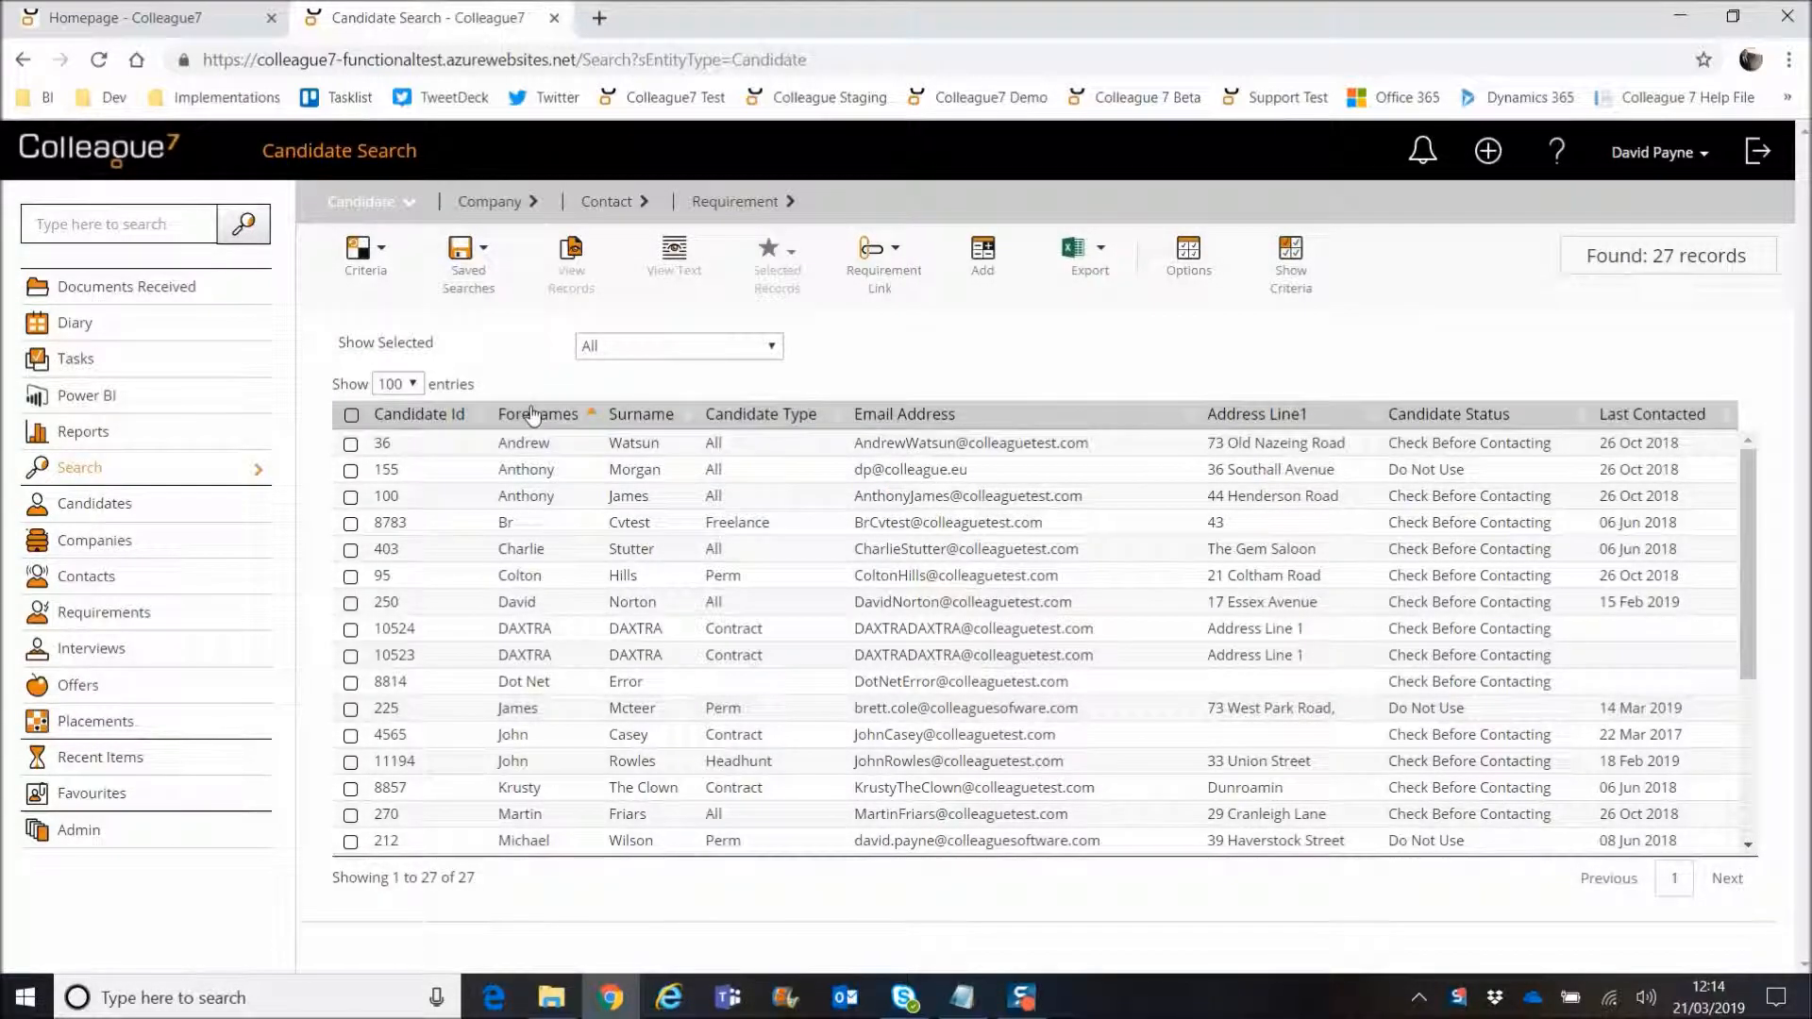
click(1442, 420)
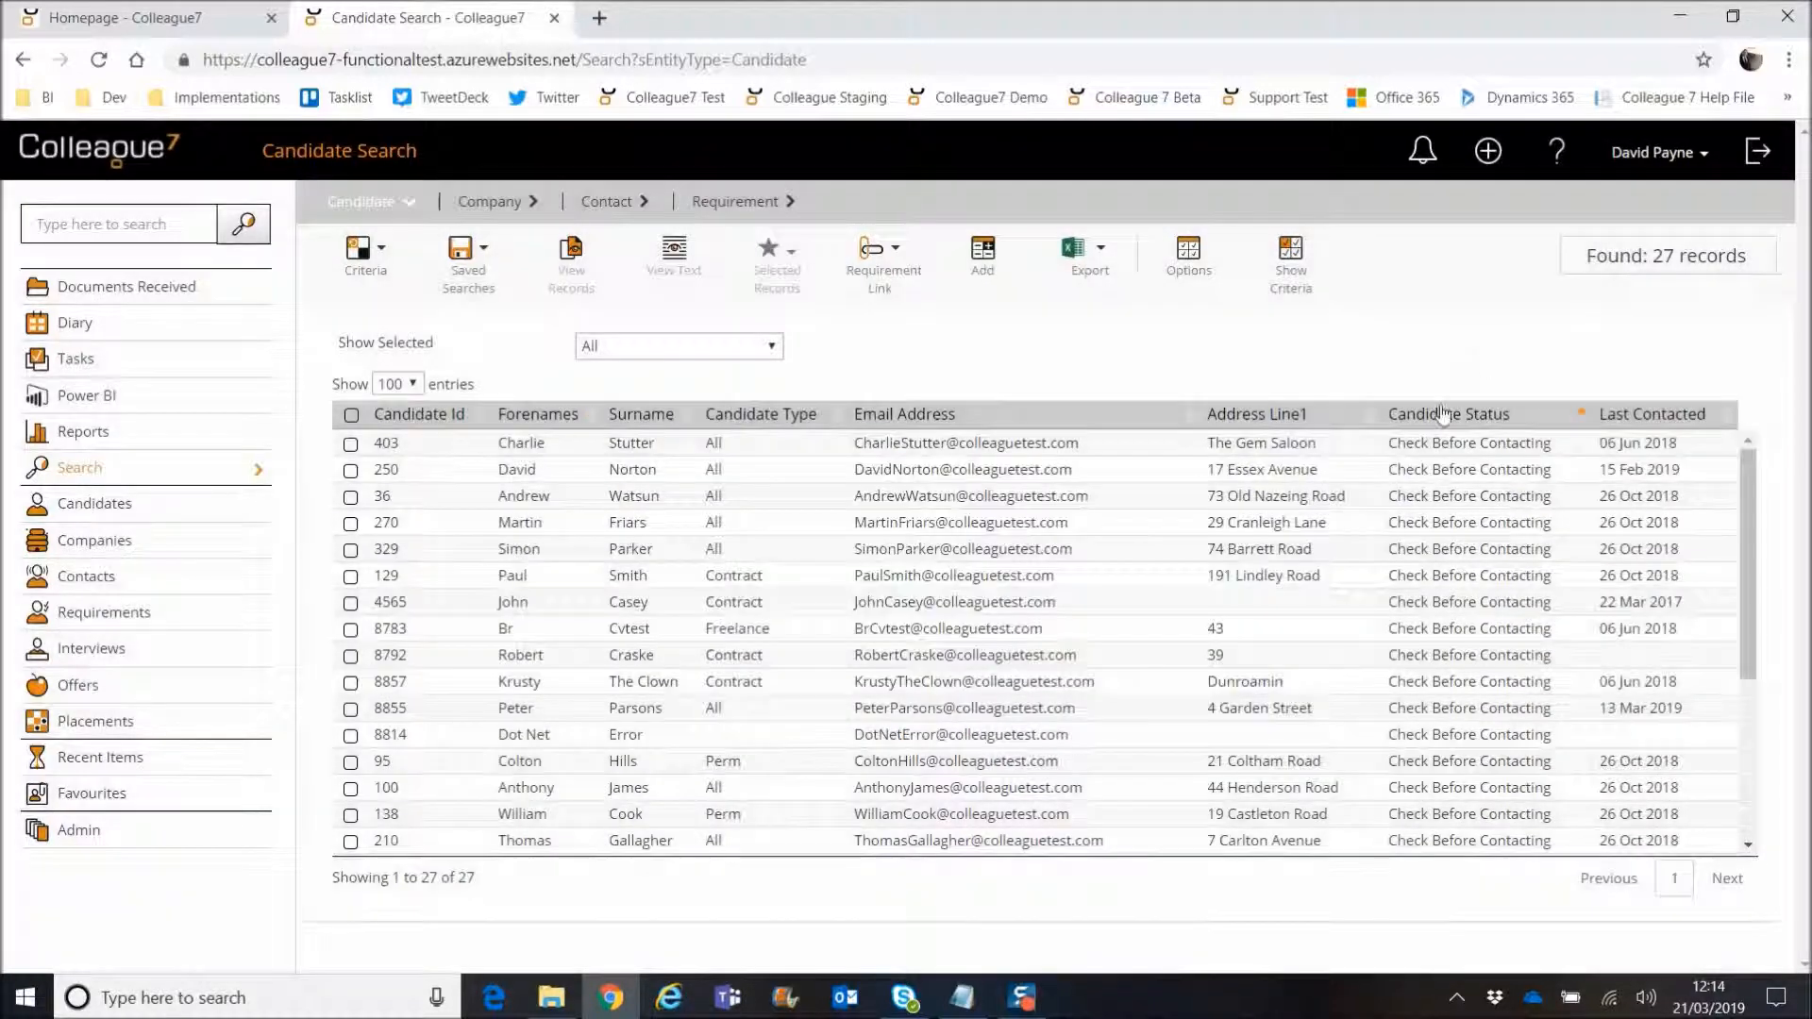
mouse_move(1748, 546)
mouse_down()
mouse_move(1746, 804)
mouse_move(1746, 528)
mouse_up()
Step: Add Last Contacted as a secondary ascending sort after Candidate Status and review the sorted candidates
click(1643, 422)
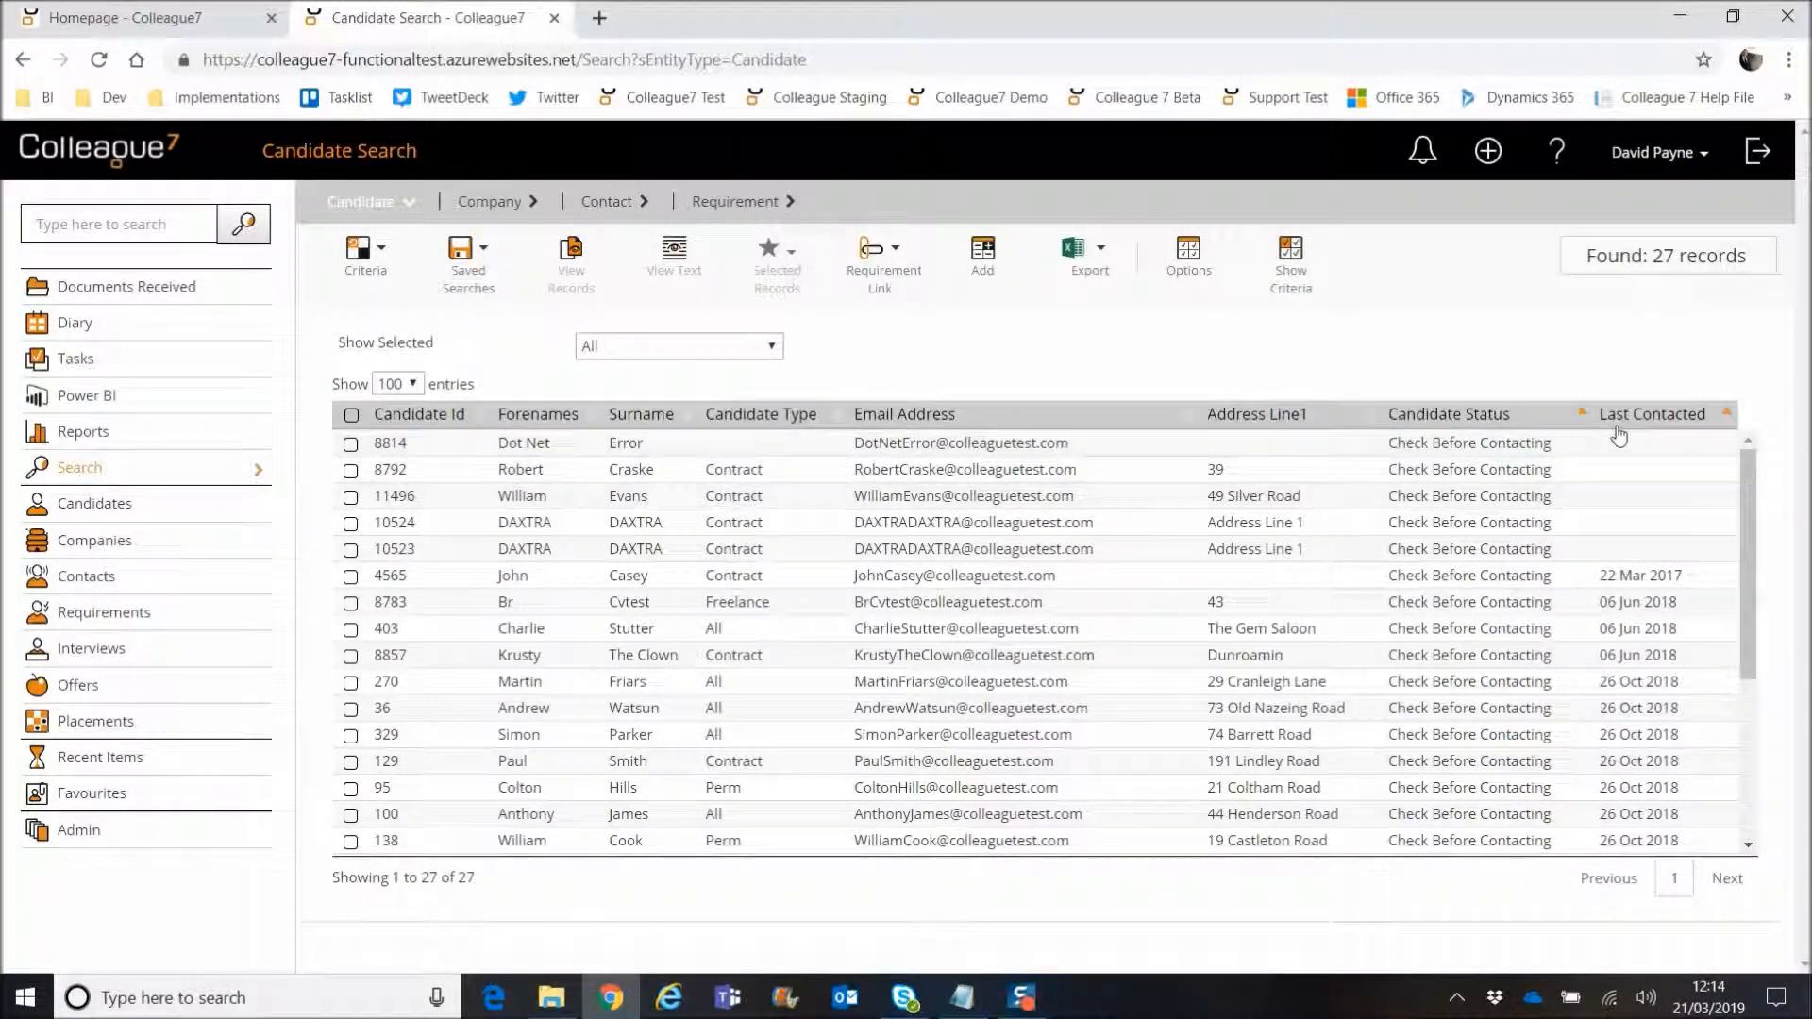
drag(1747, 517, 1748, 474)
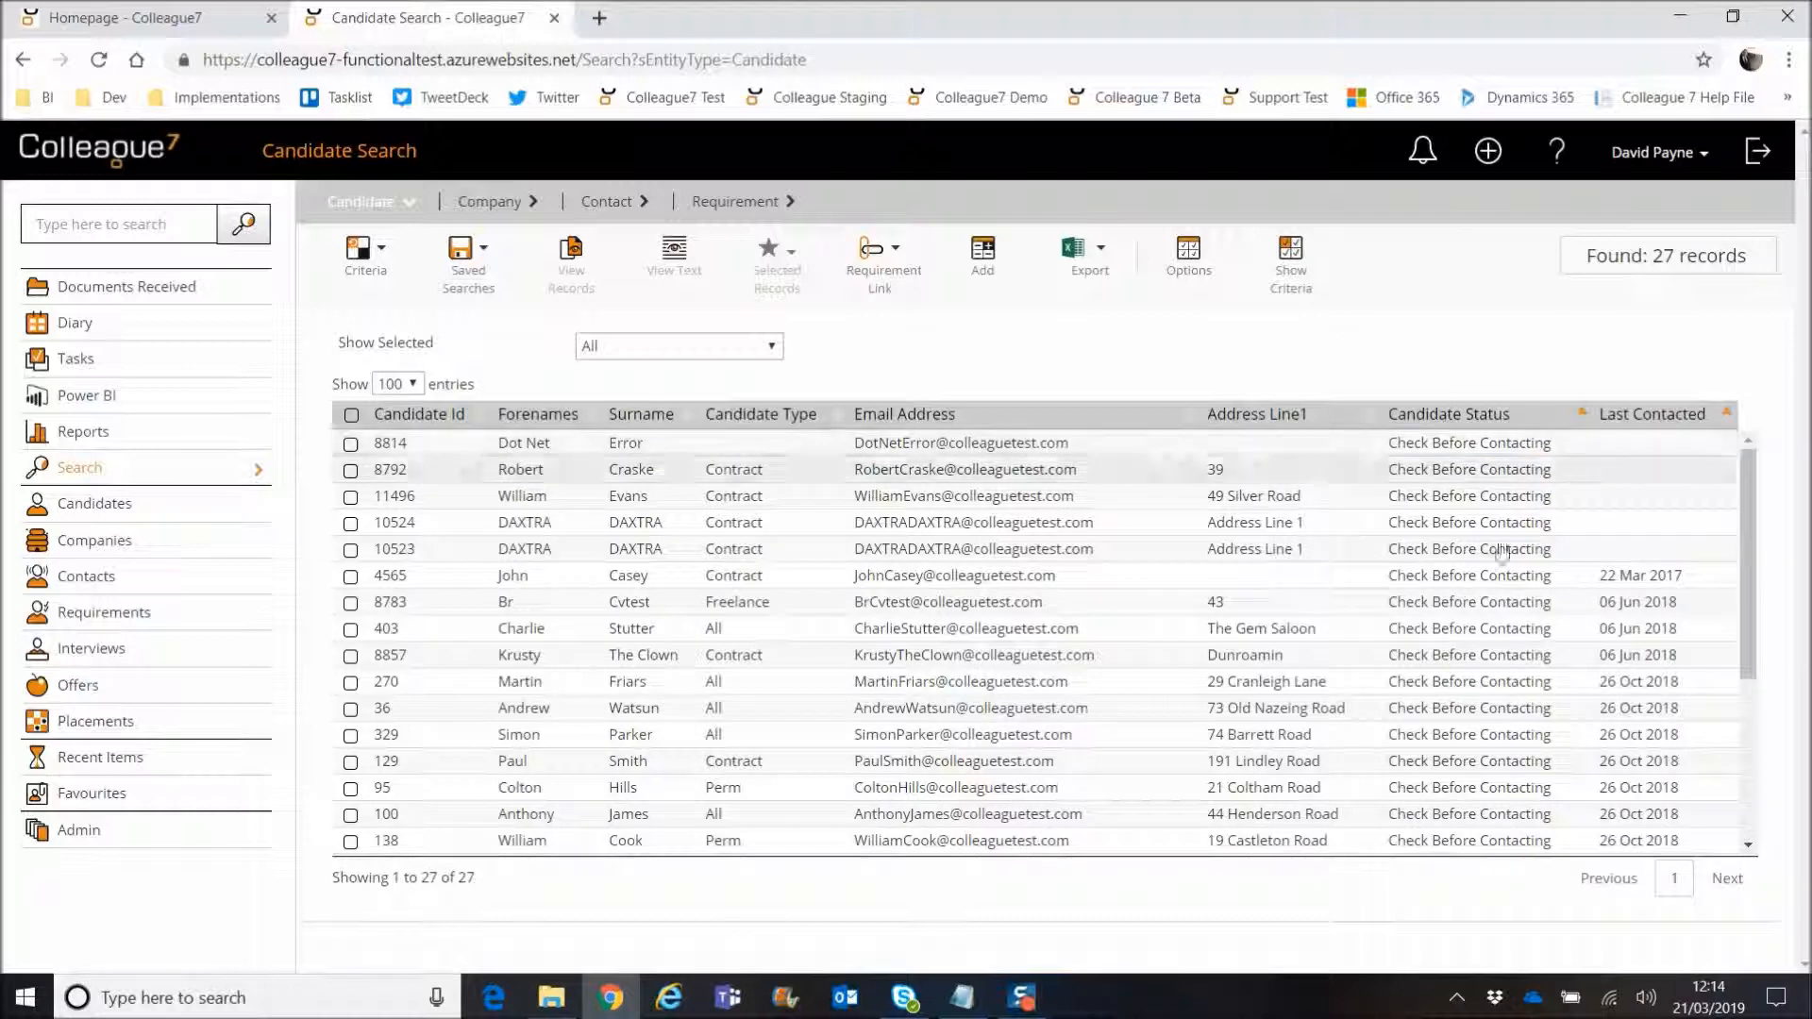
drag(1746, 583, 1747, 748)
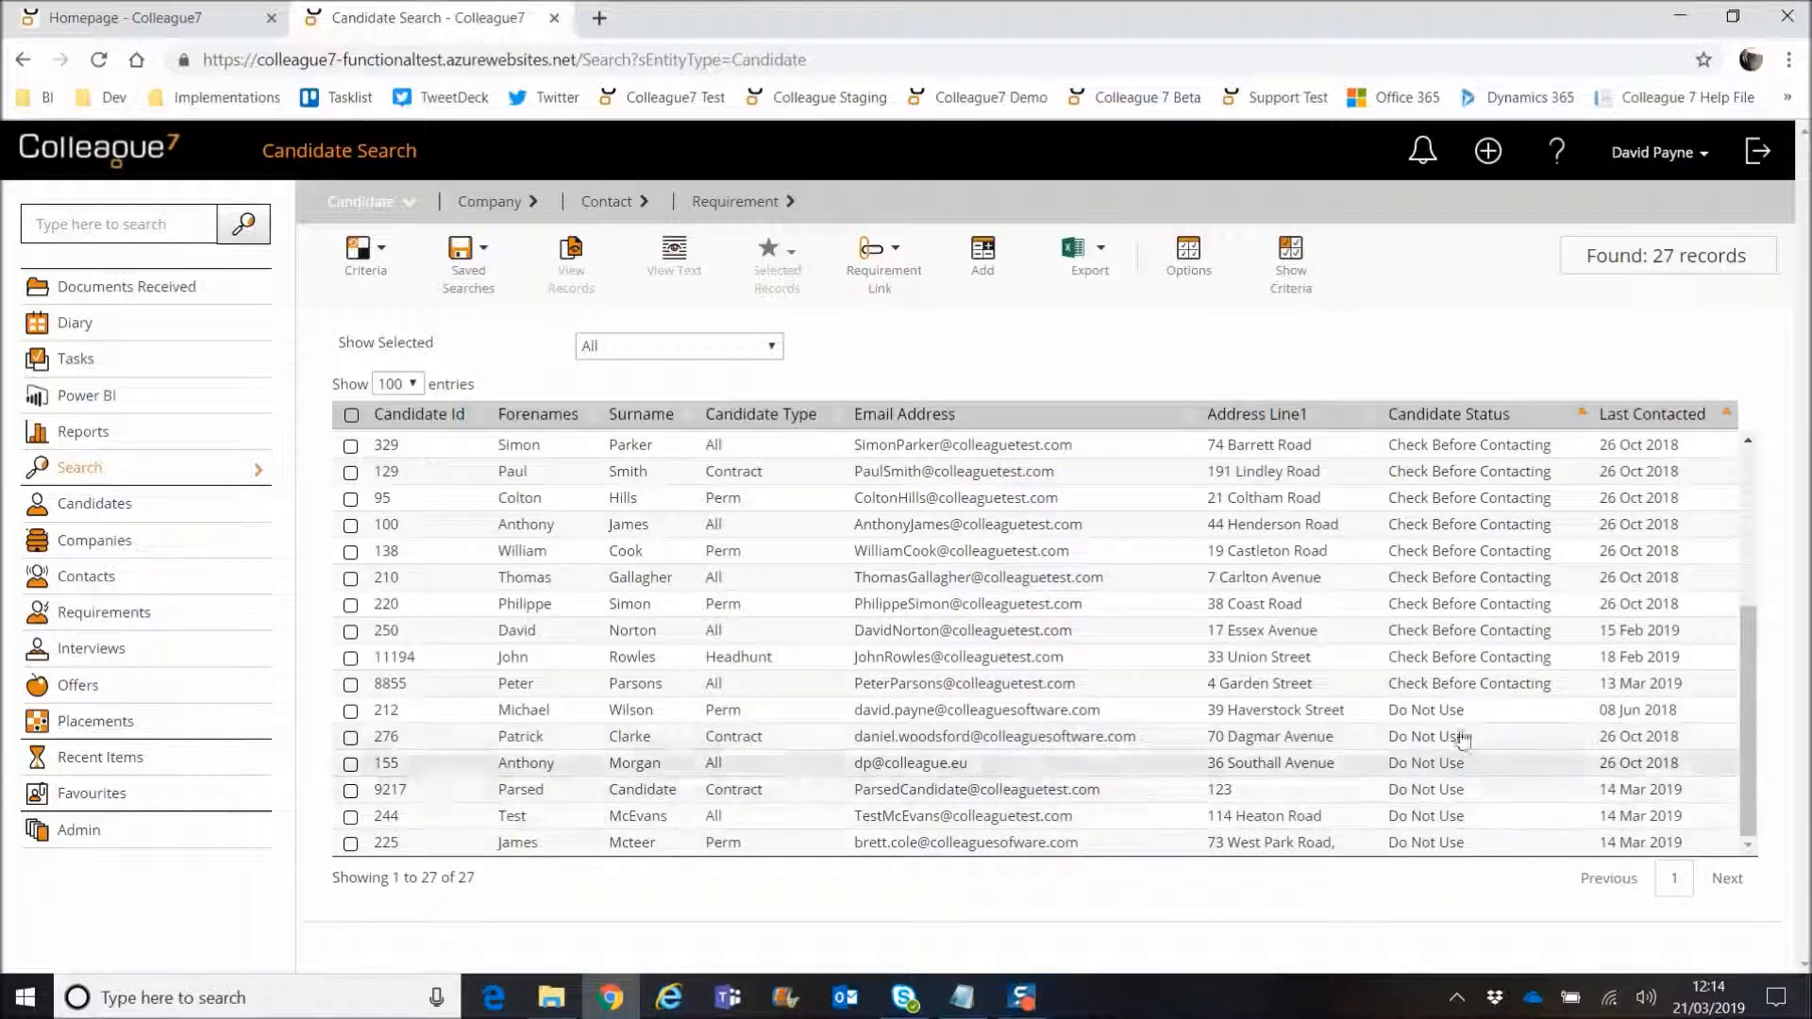
drag(1747, 747, 1747, 559)
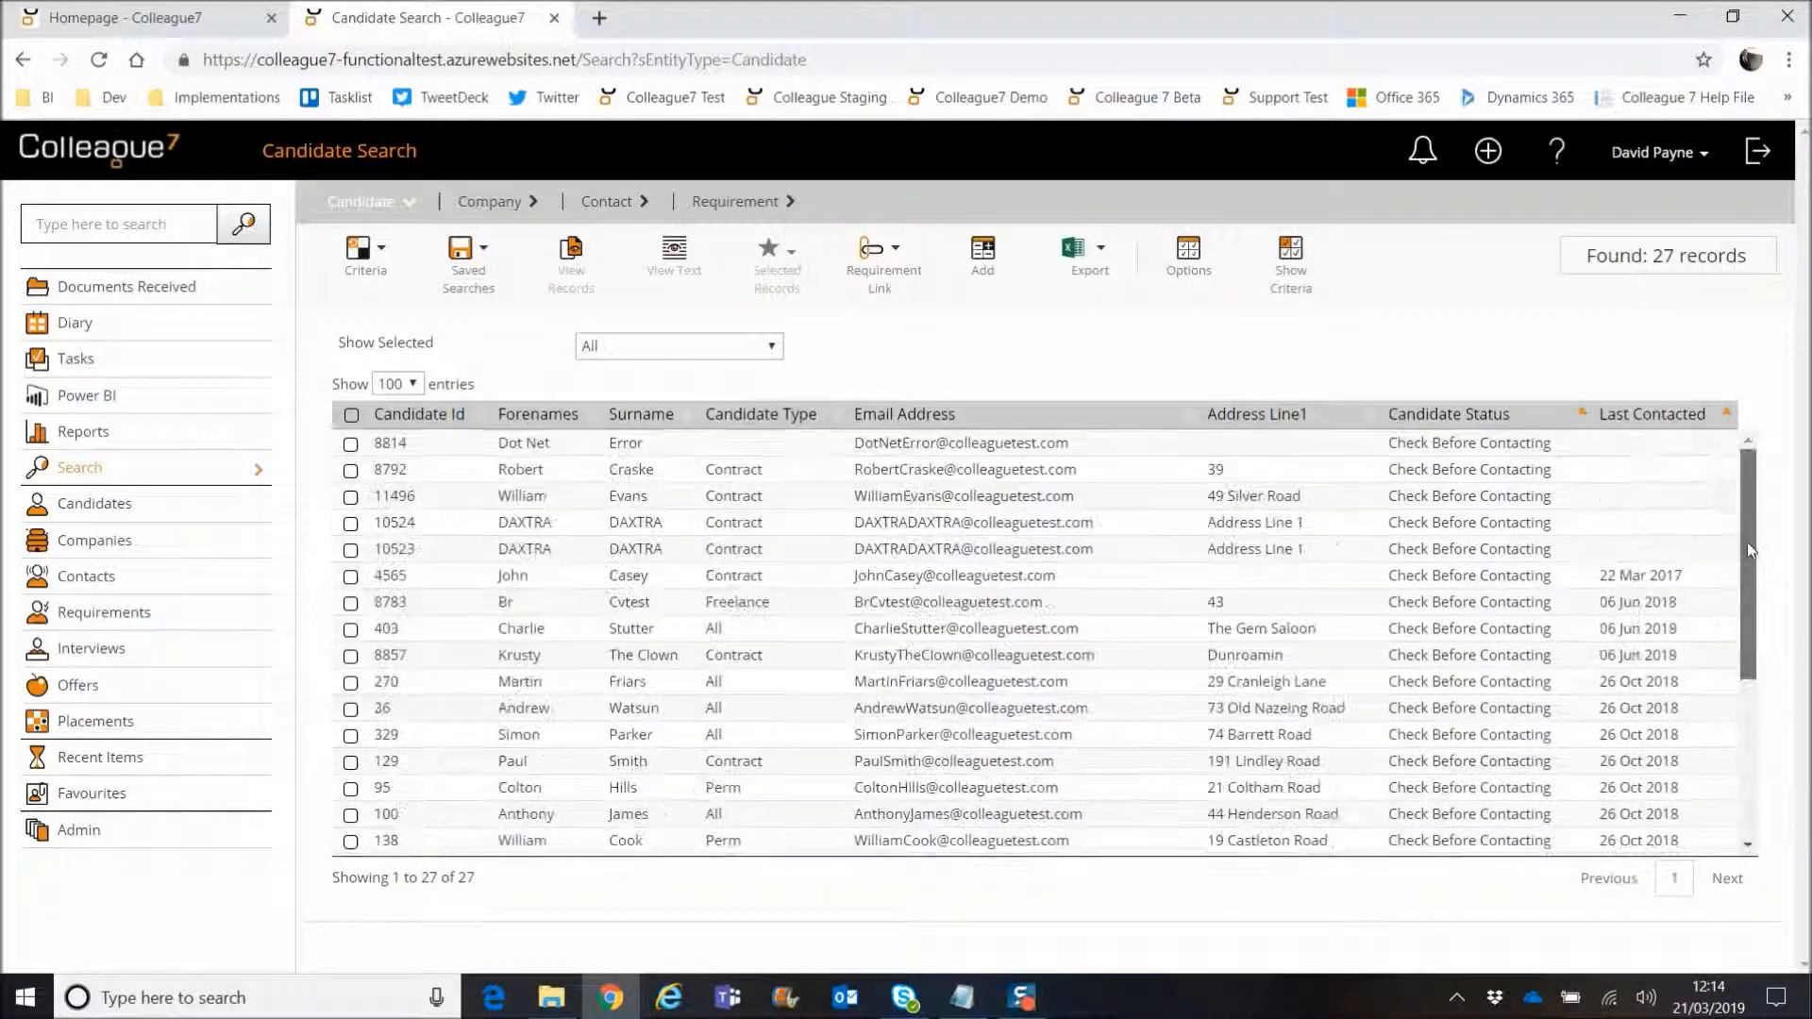
scroll(1626, 579, down, 2)
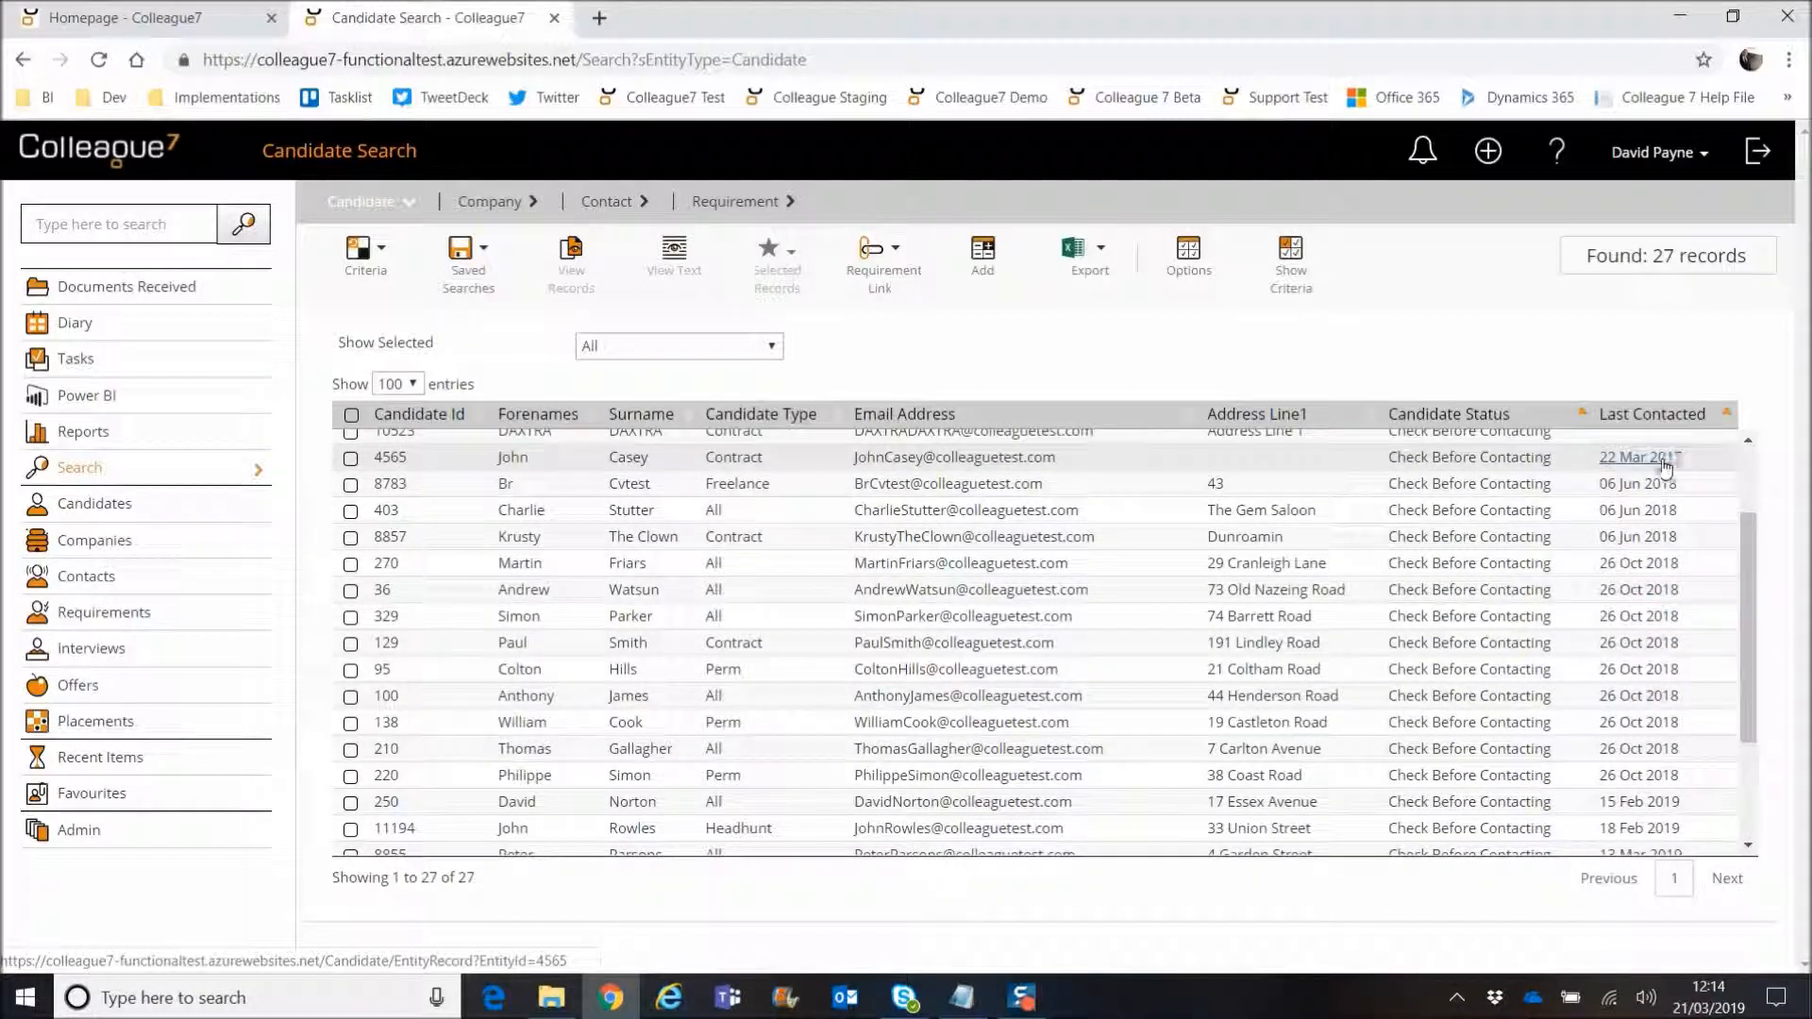
Step: Reverse the secondary Last Contacted sort to descending and review the date order within each candidate status
scroll(1676, 497, up, 1)
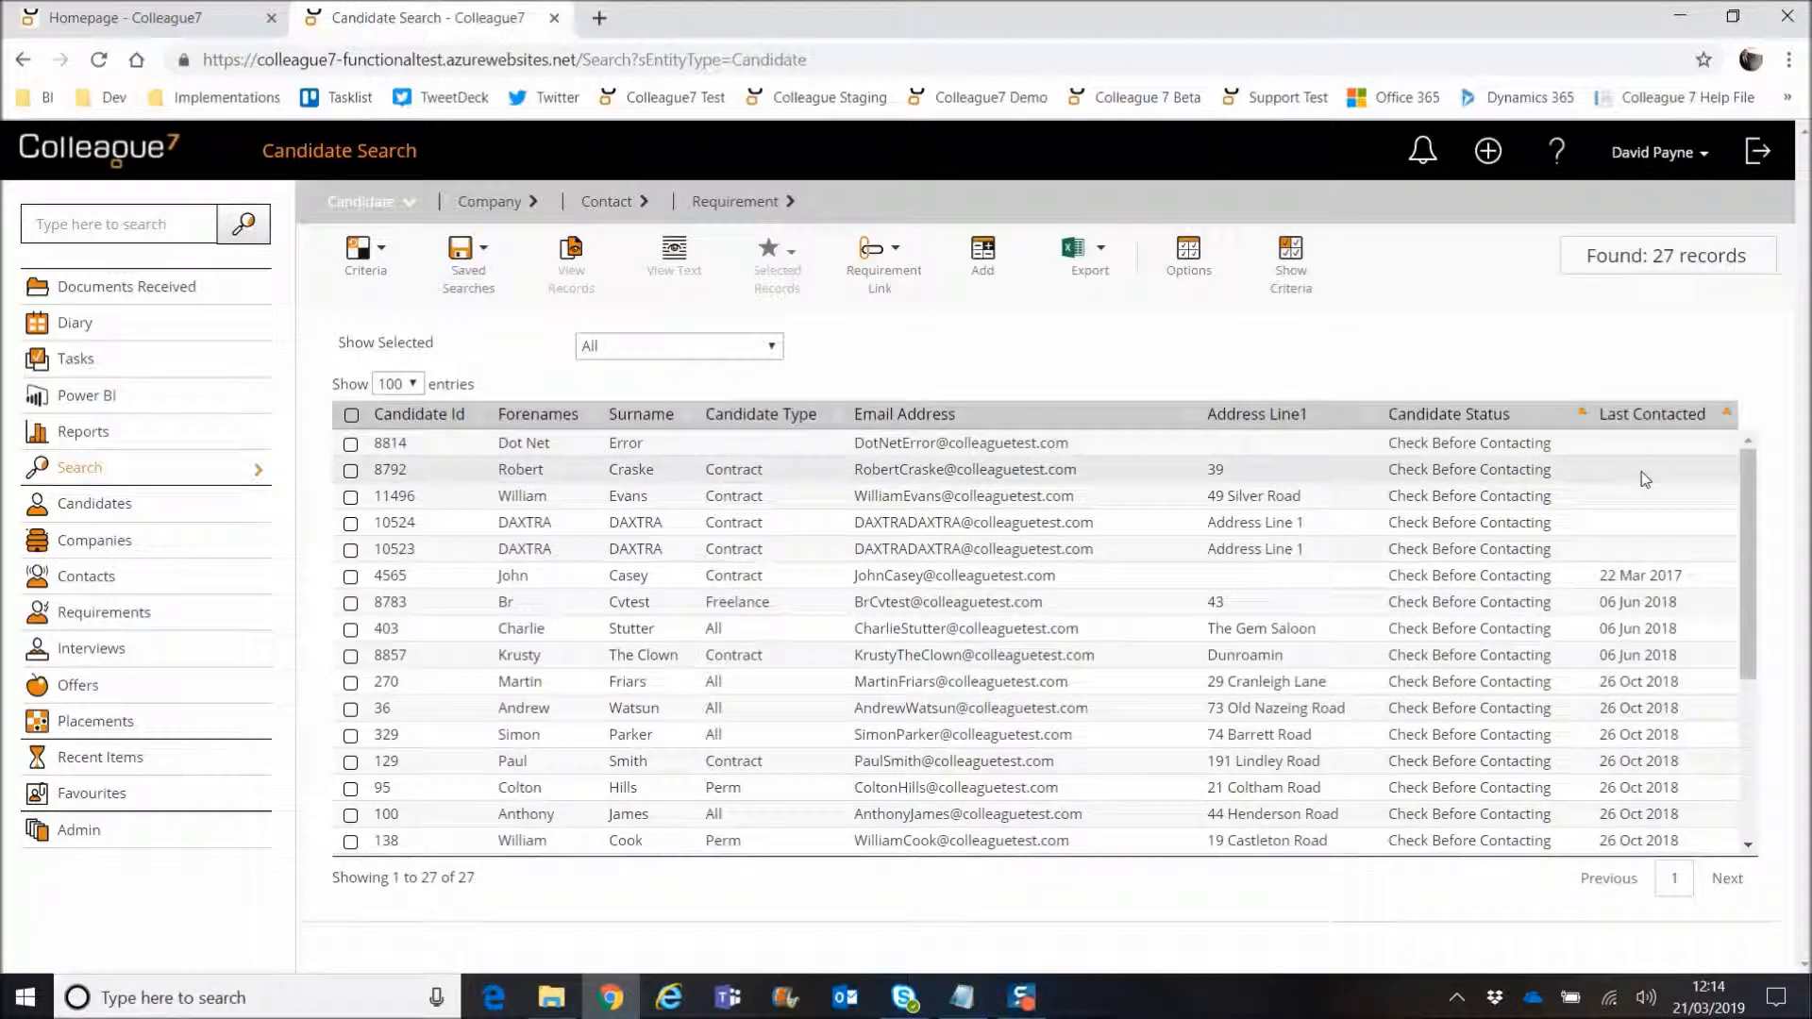
scroll(1643, 600, down, 3)
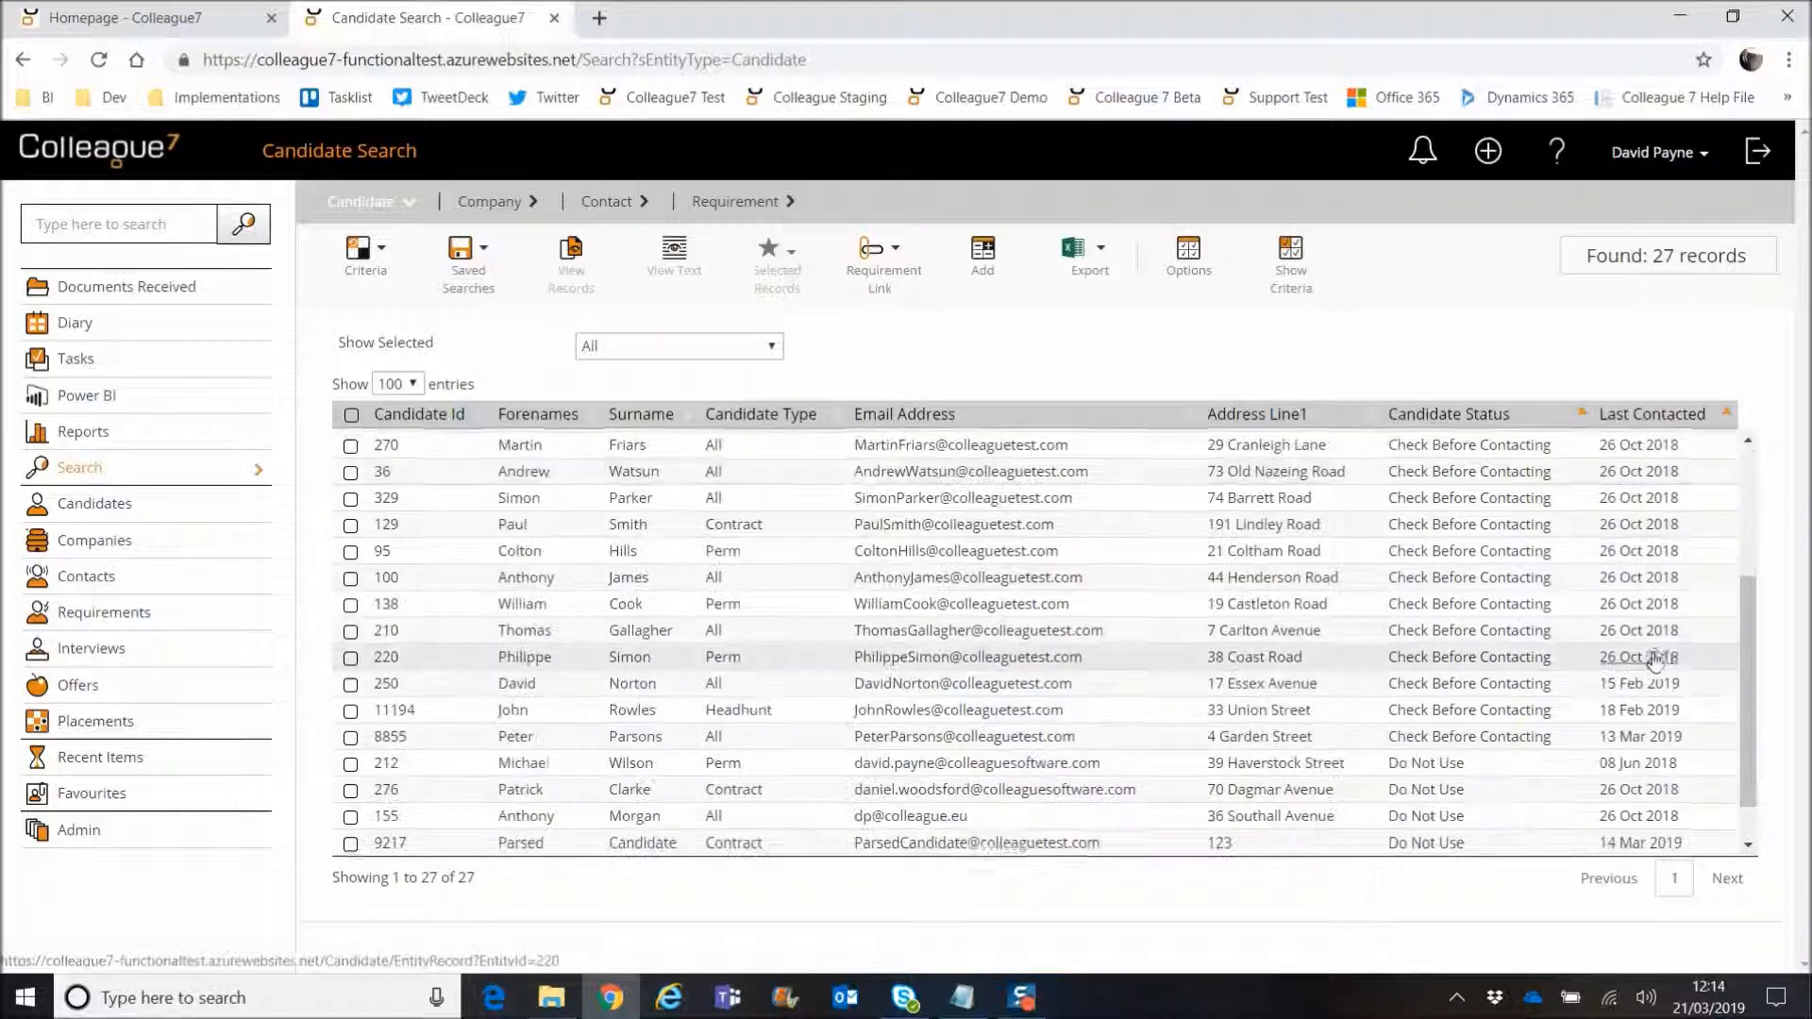
scroll(1652, 567, up, 3)
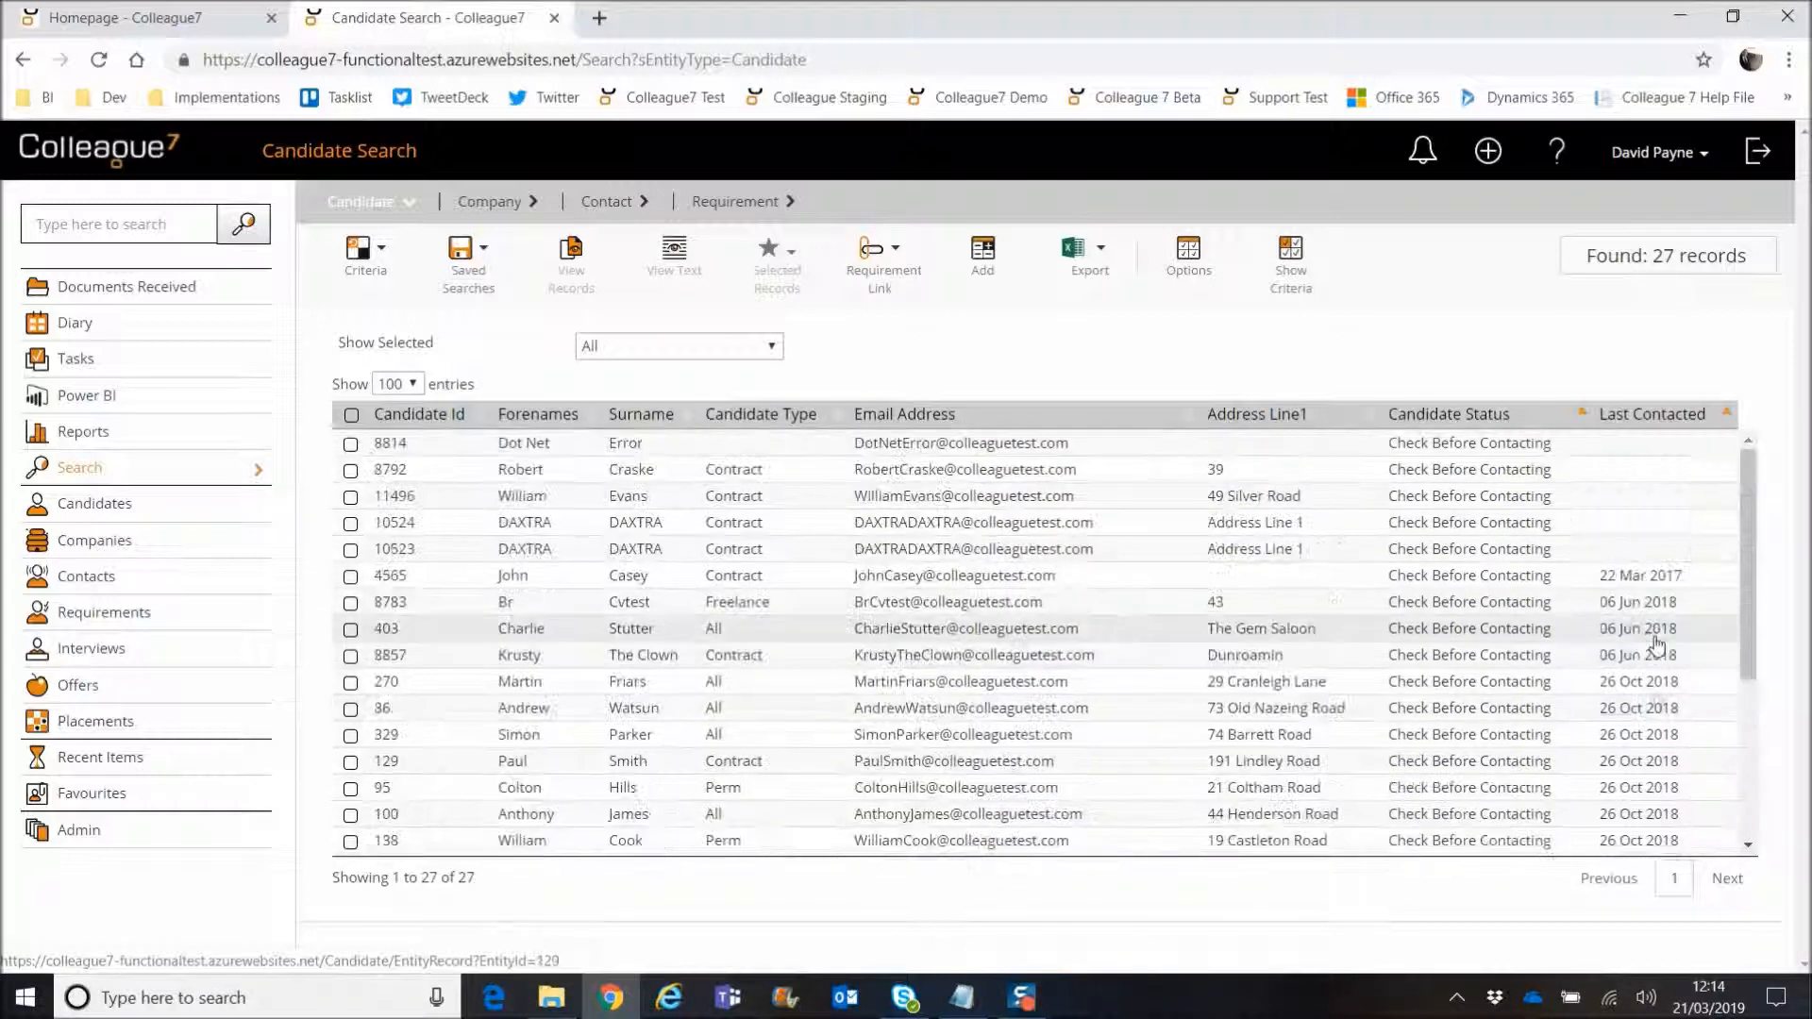
click(1681, 420)
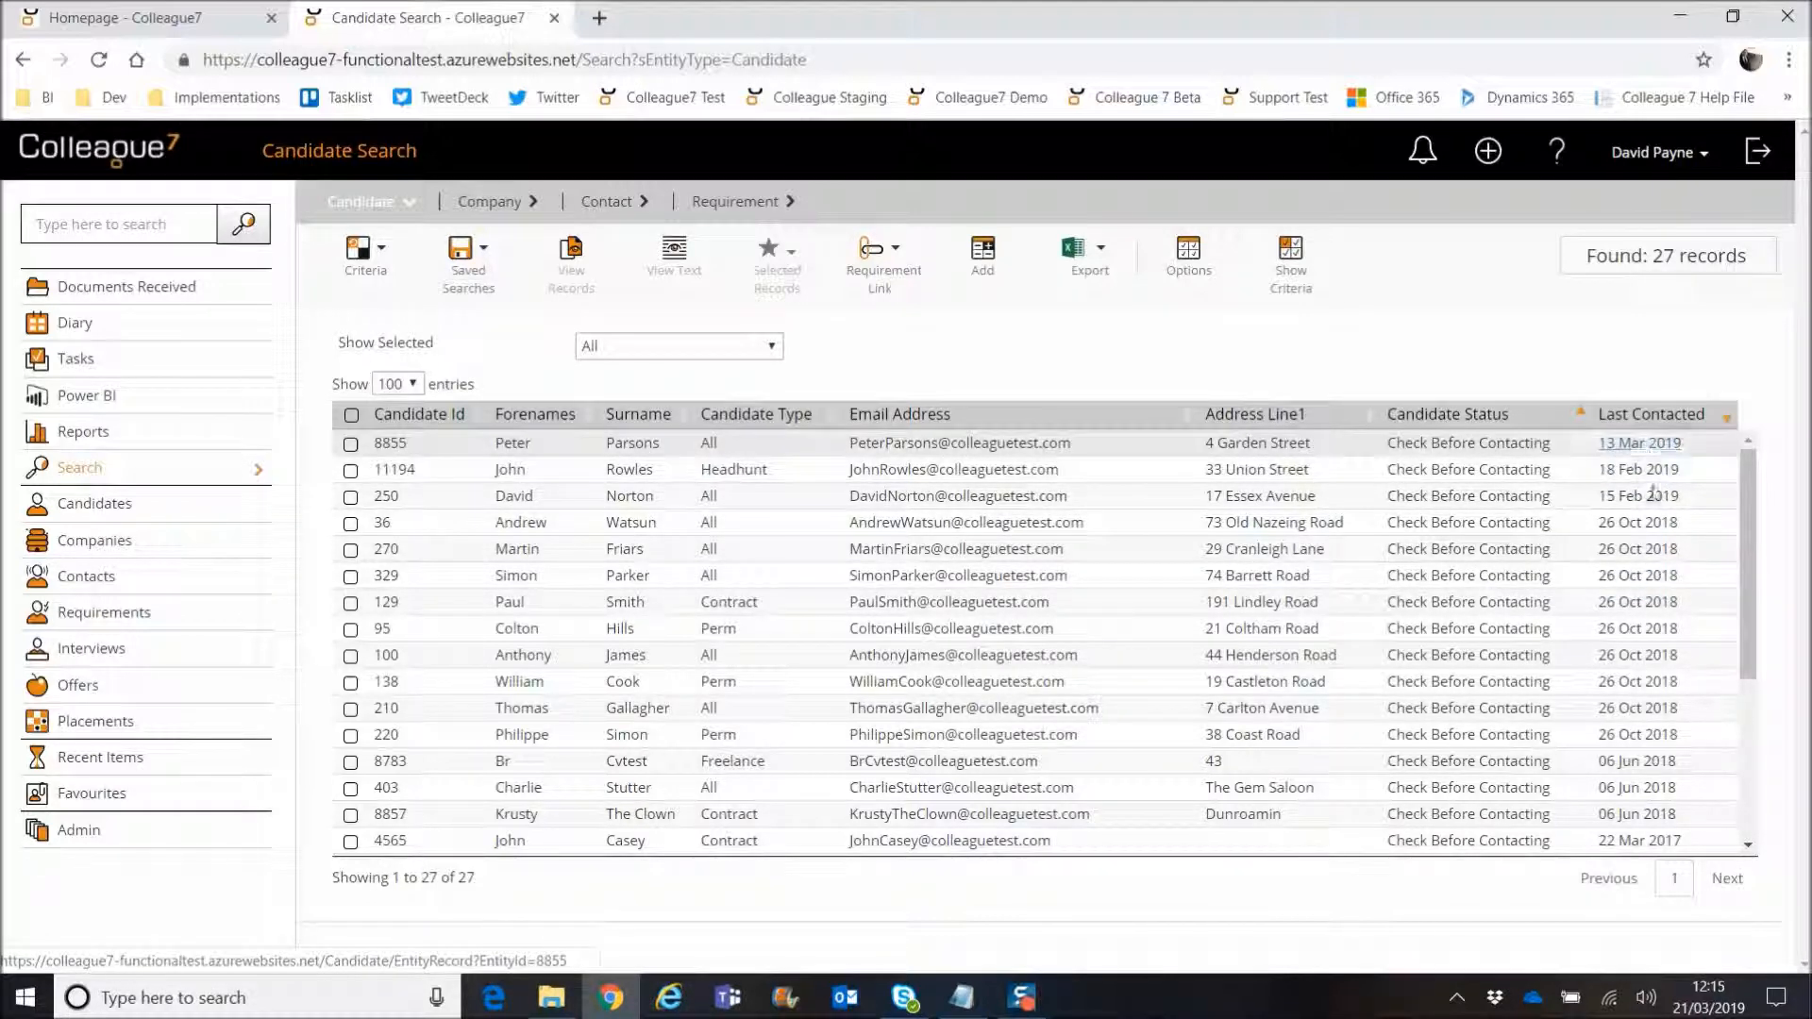
scroll(1746, 748, down, 3)
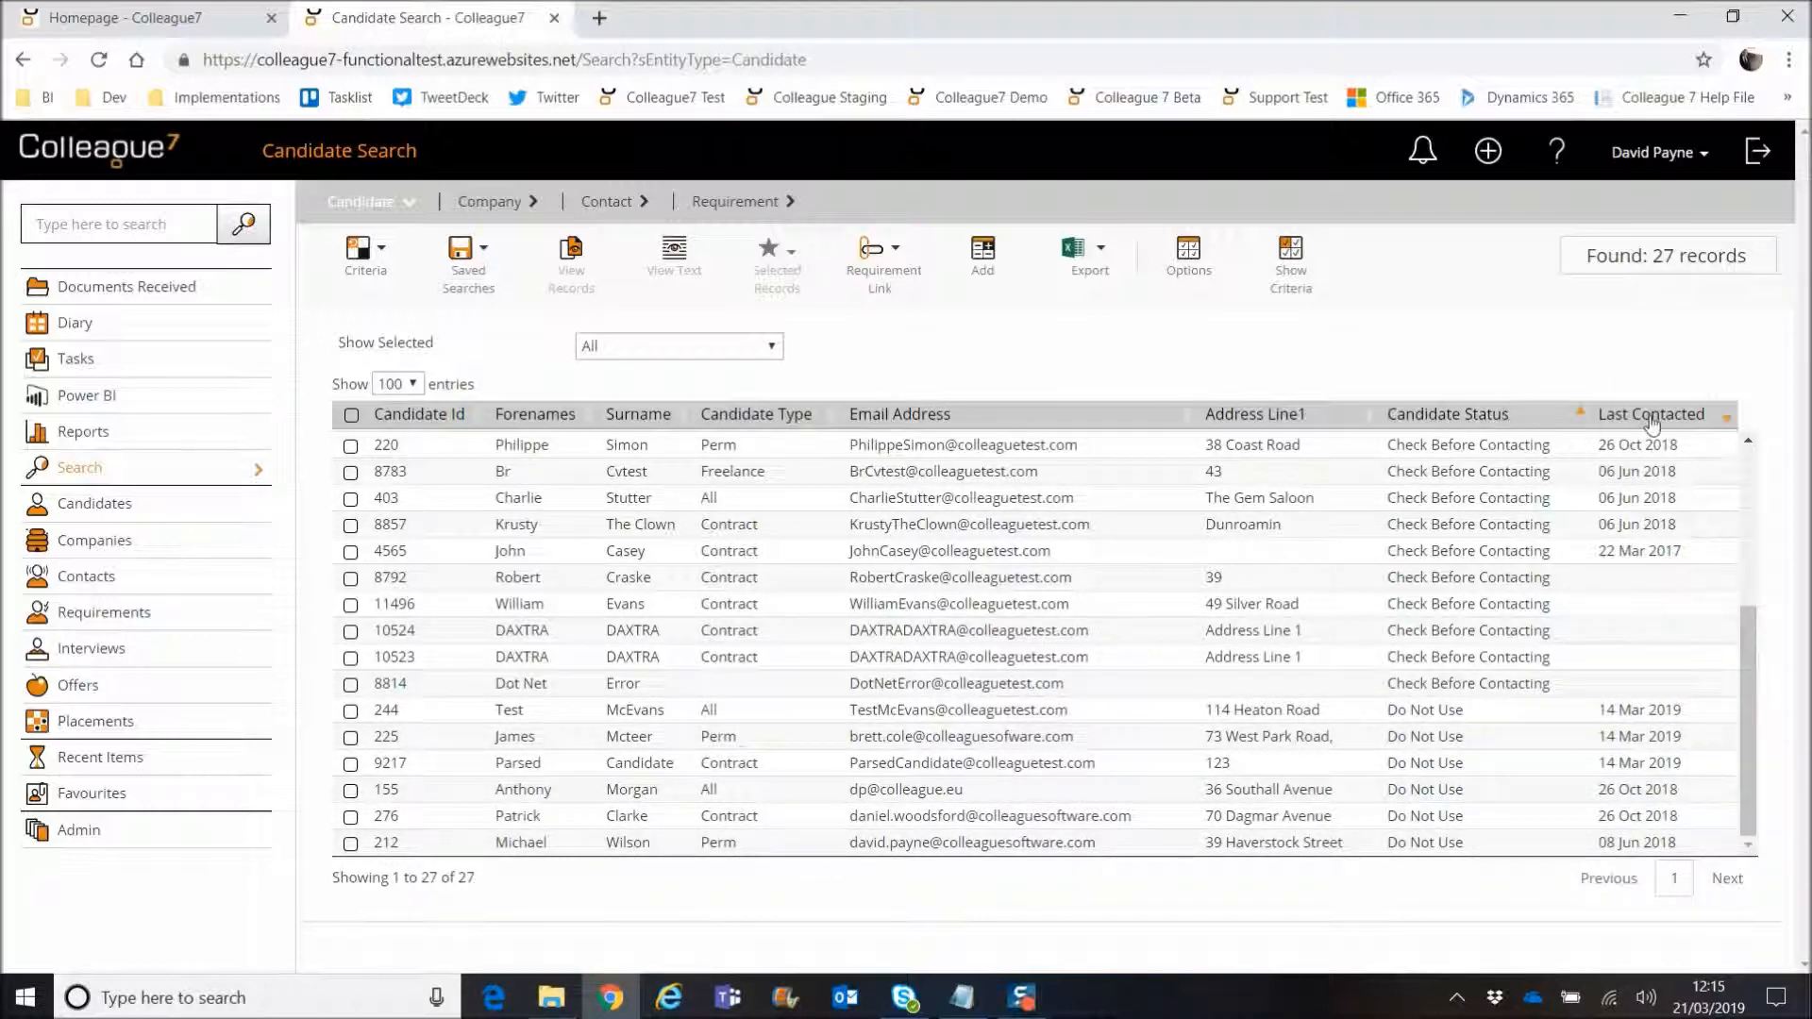
click(1253, 422)
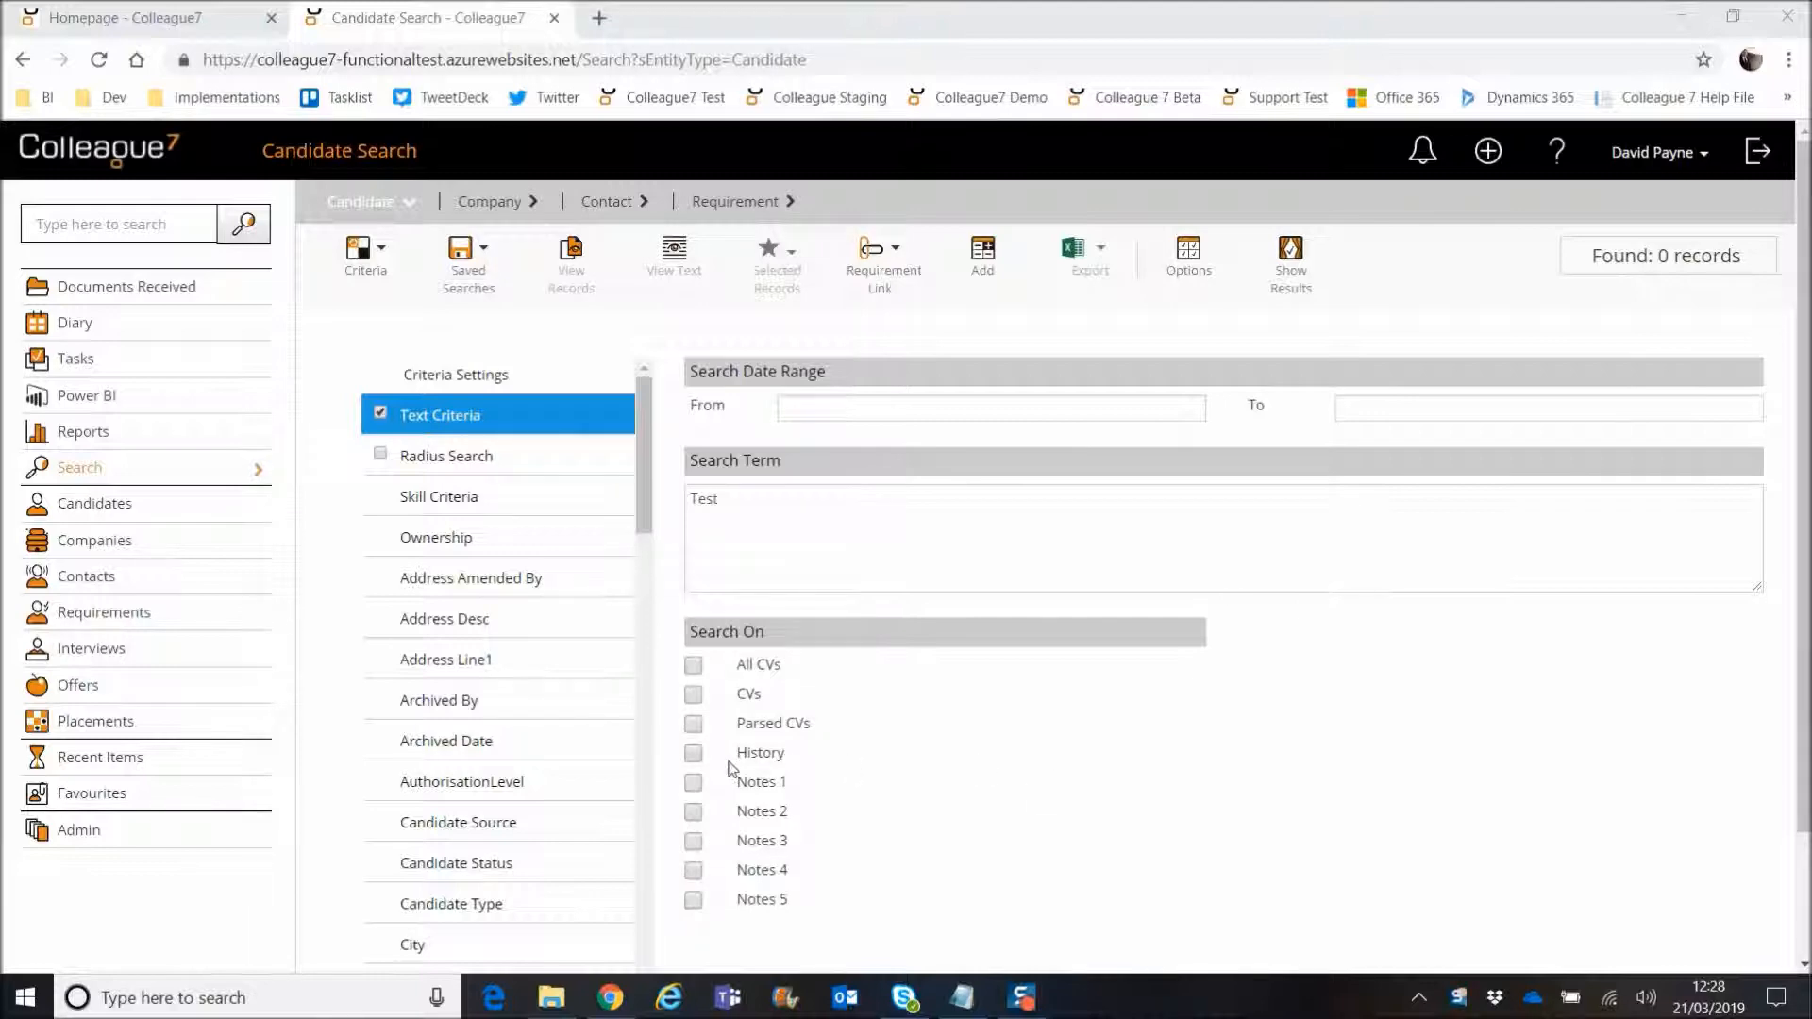
Step: Run the Test text criteria against History, review the available history types, and toggle Select All for them
click(694, 756)
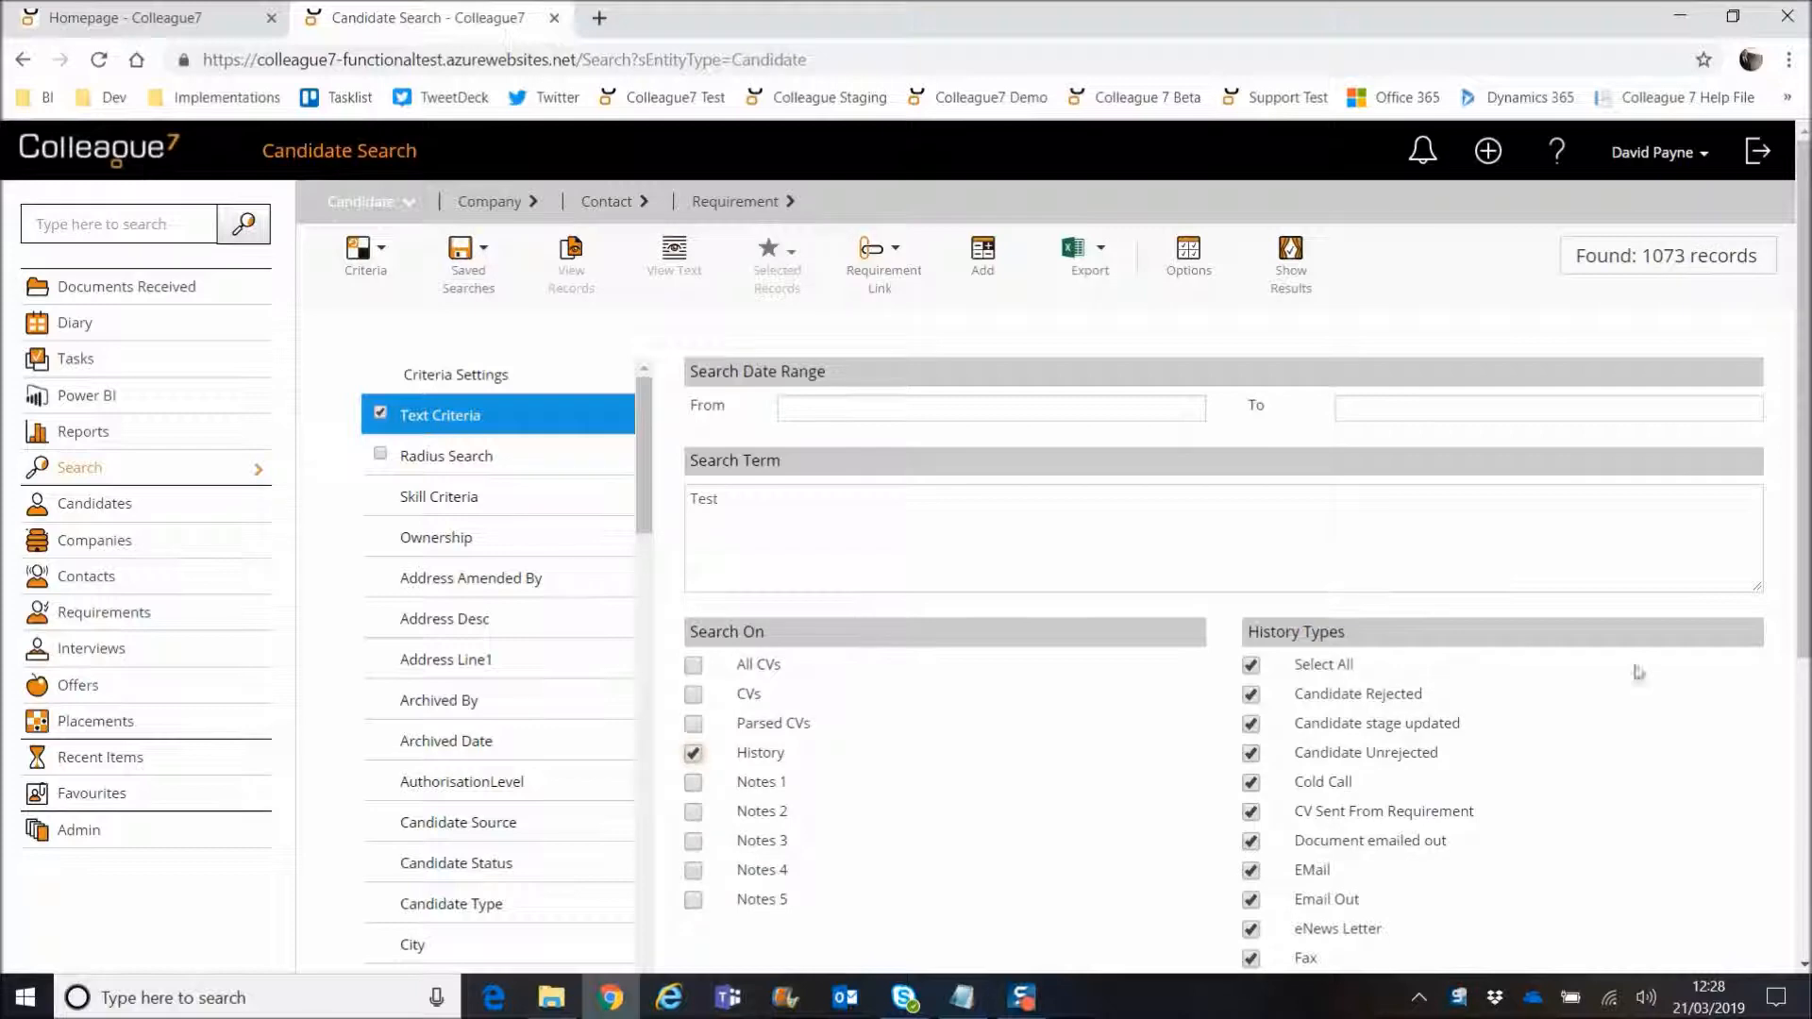
scroll(1350, 642, down, 1)
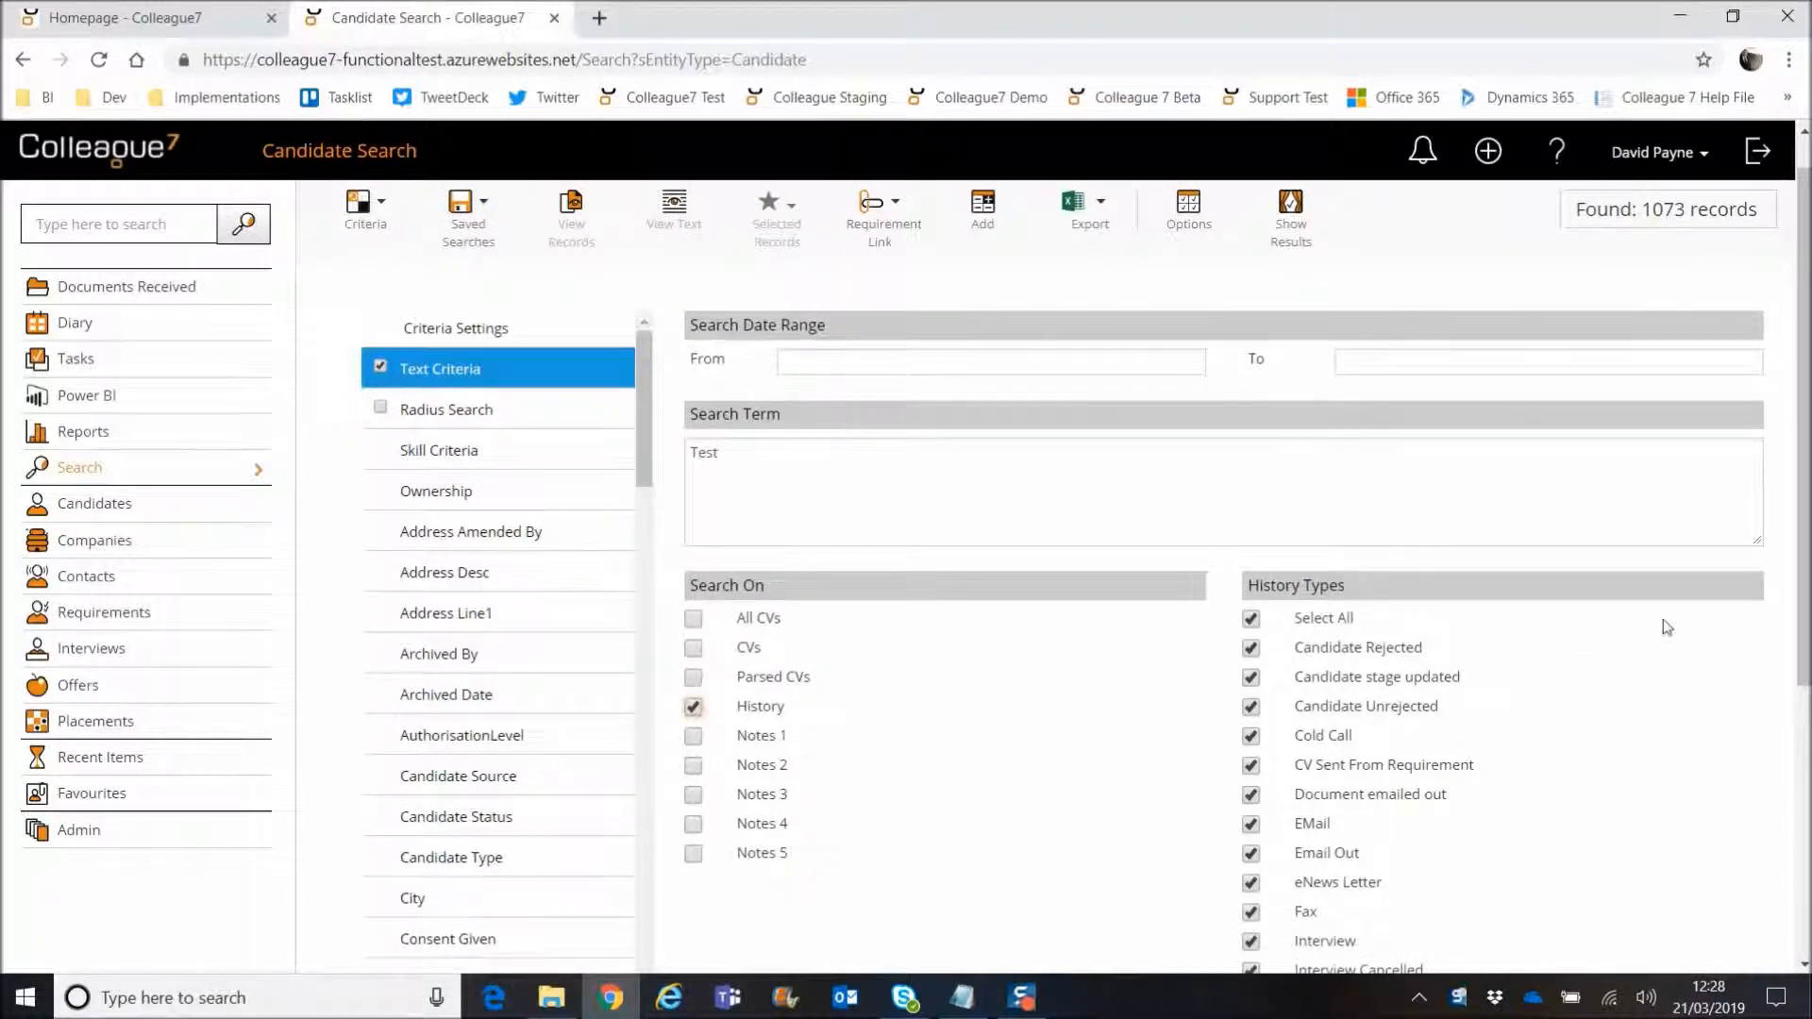
drag(1804, 627, 1804, 847)
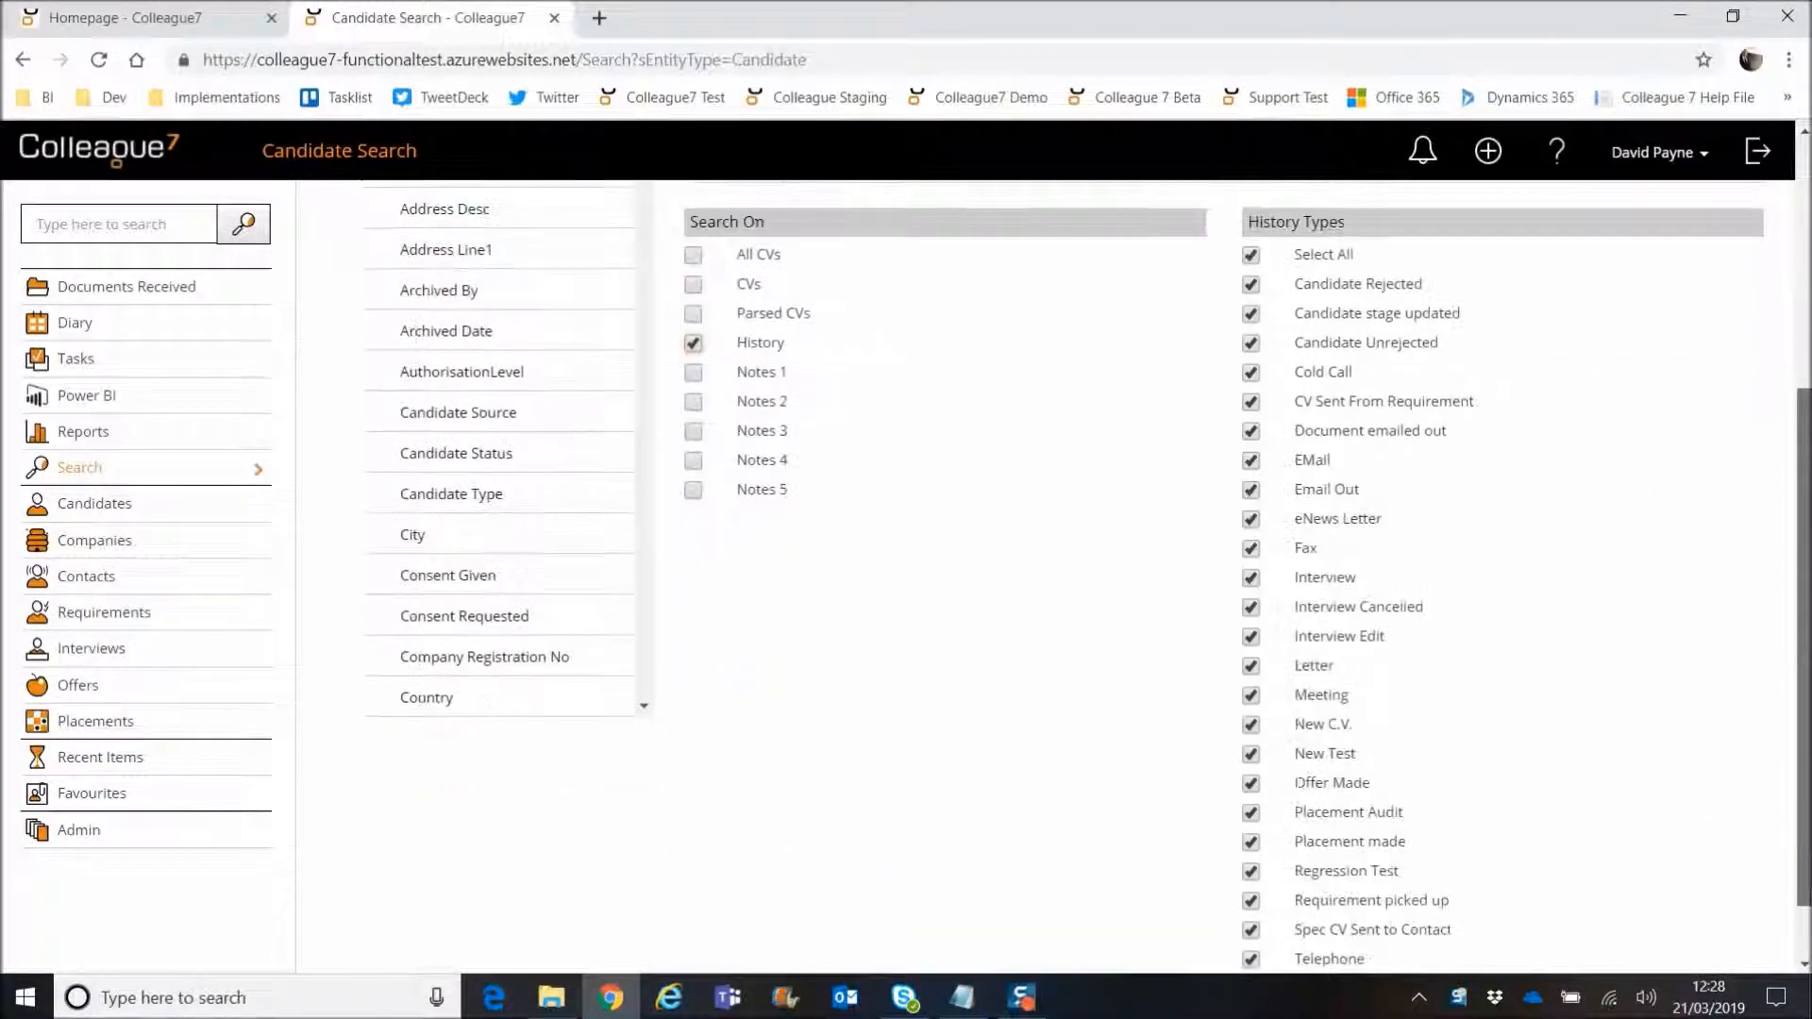
scroll(1393, 388, down, 1)
scroll(1553, 703, up, 3)
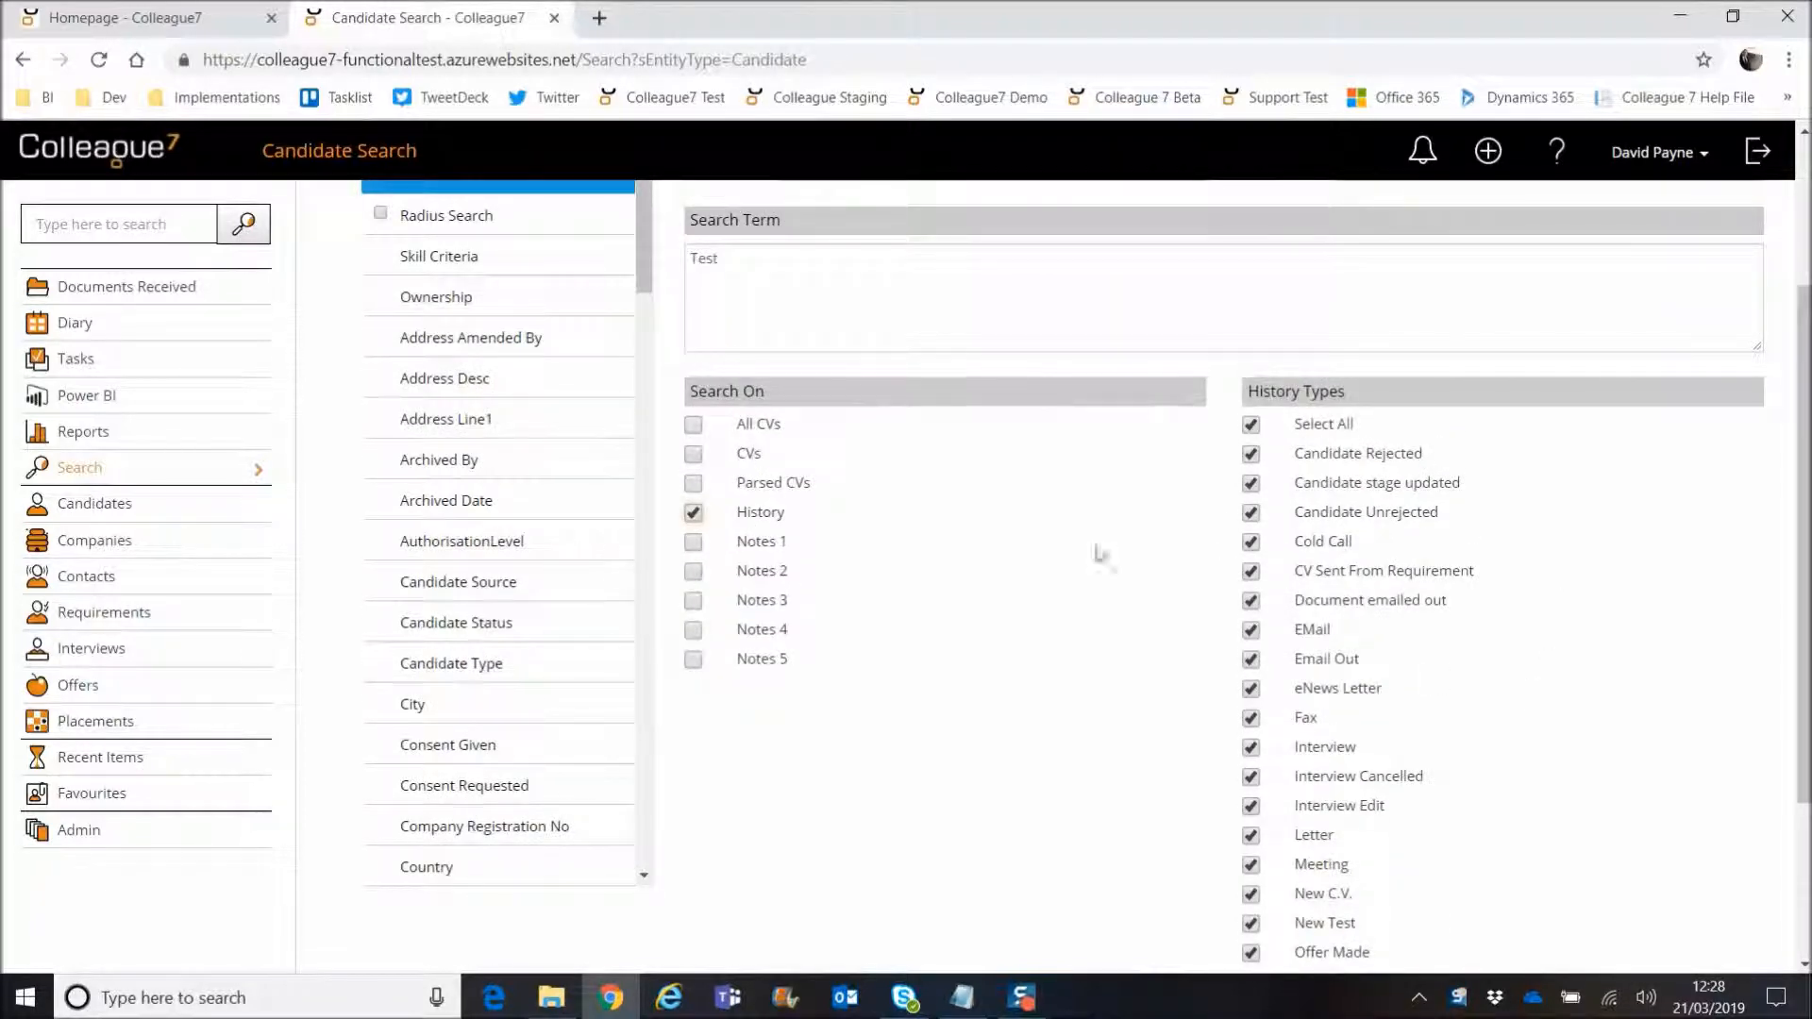
scroll(1100, 555, up, 3)
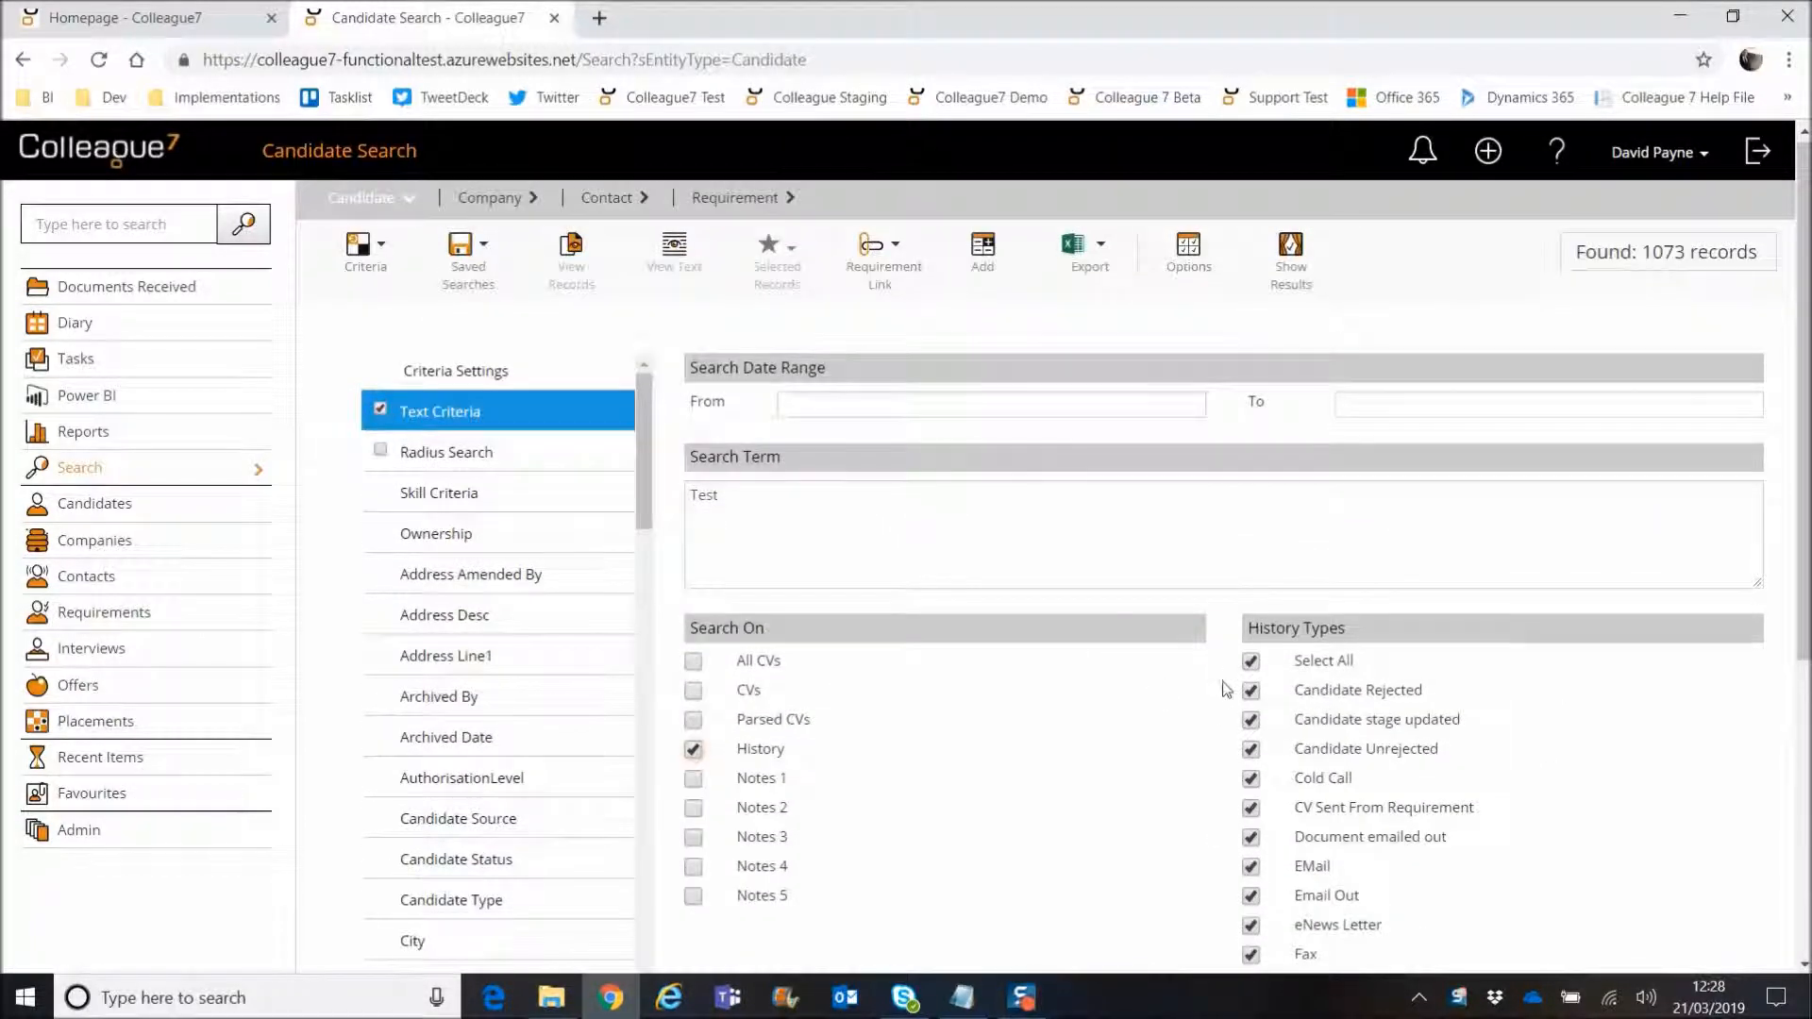
click(1253, 663)
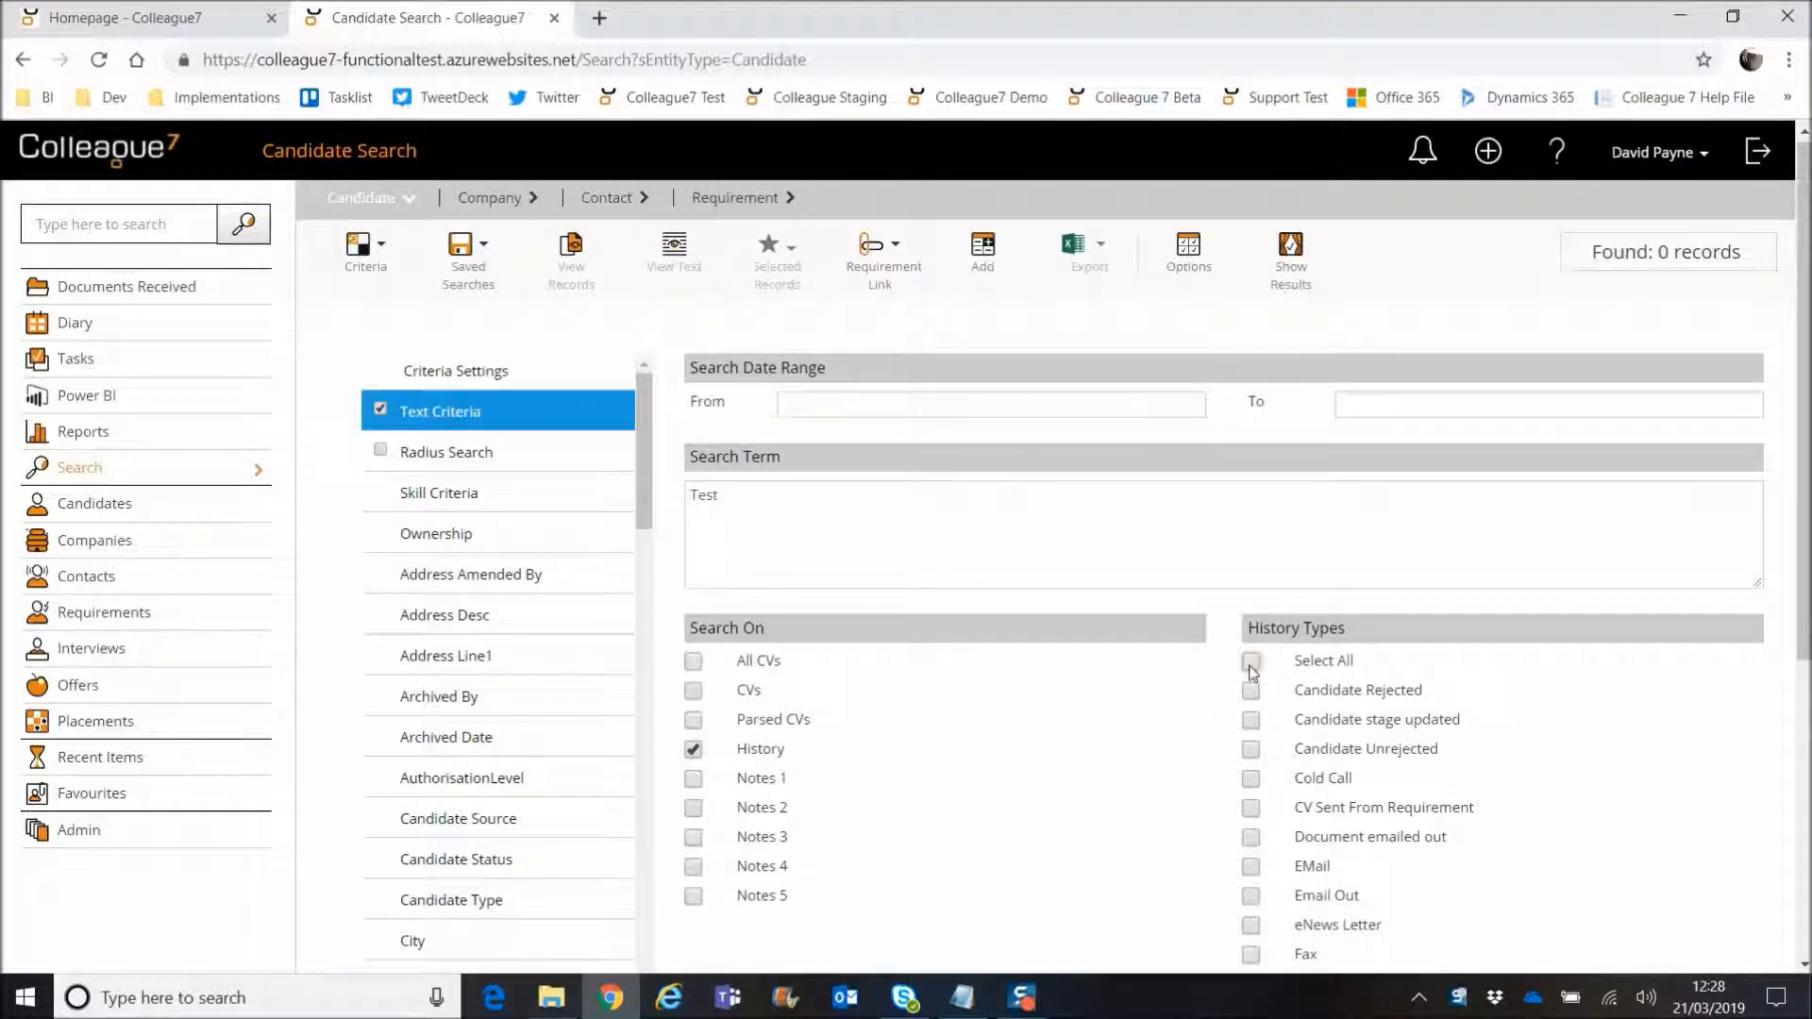
click(1251, 666)
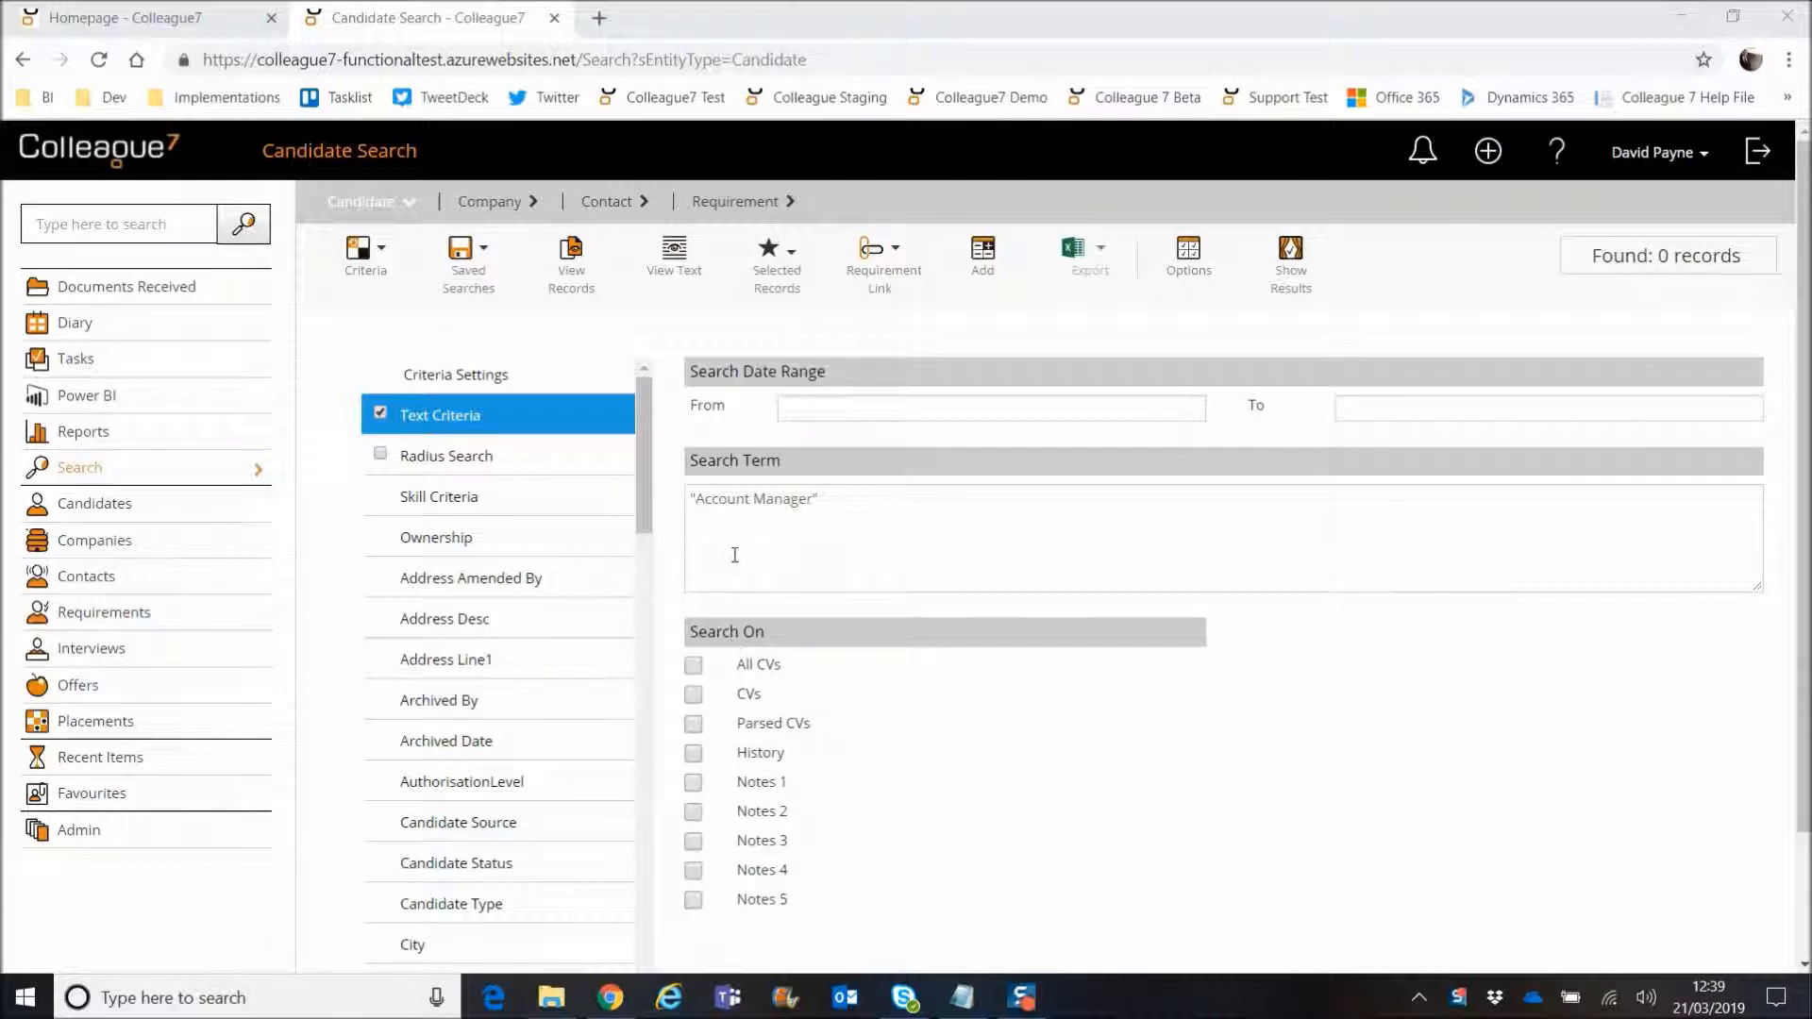
Step: Search History and Notes 1 to 5 for "Account Manager" and show the results without combining them with the existing search
drag(815, 502, 672, 507)
click(830, 509)
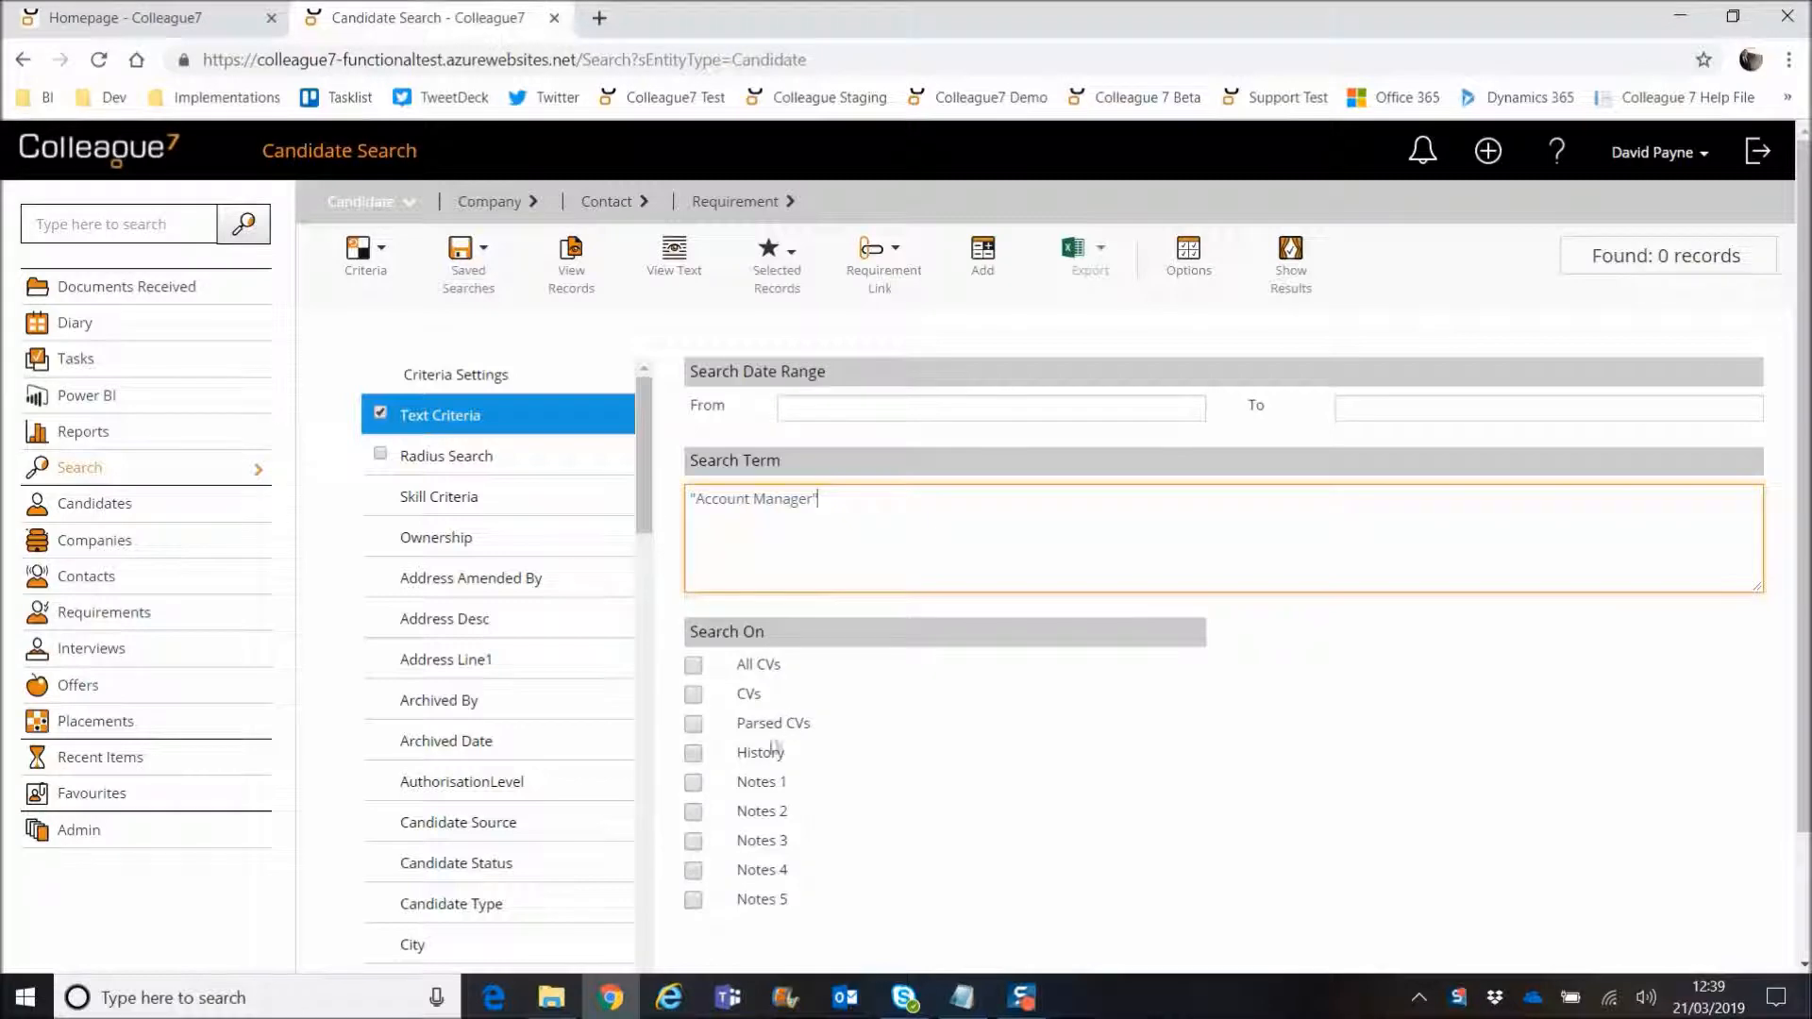
click(694, 753)
click(693, 782)
click(694, 811)
click(694, 841)
click(694, 870)
click(694, 899)
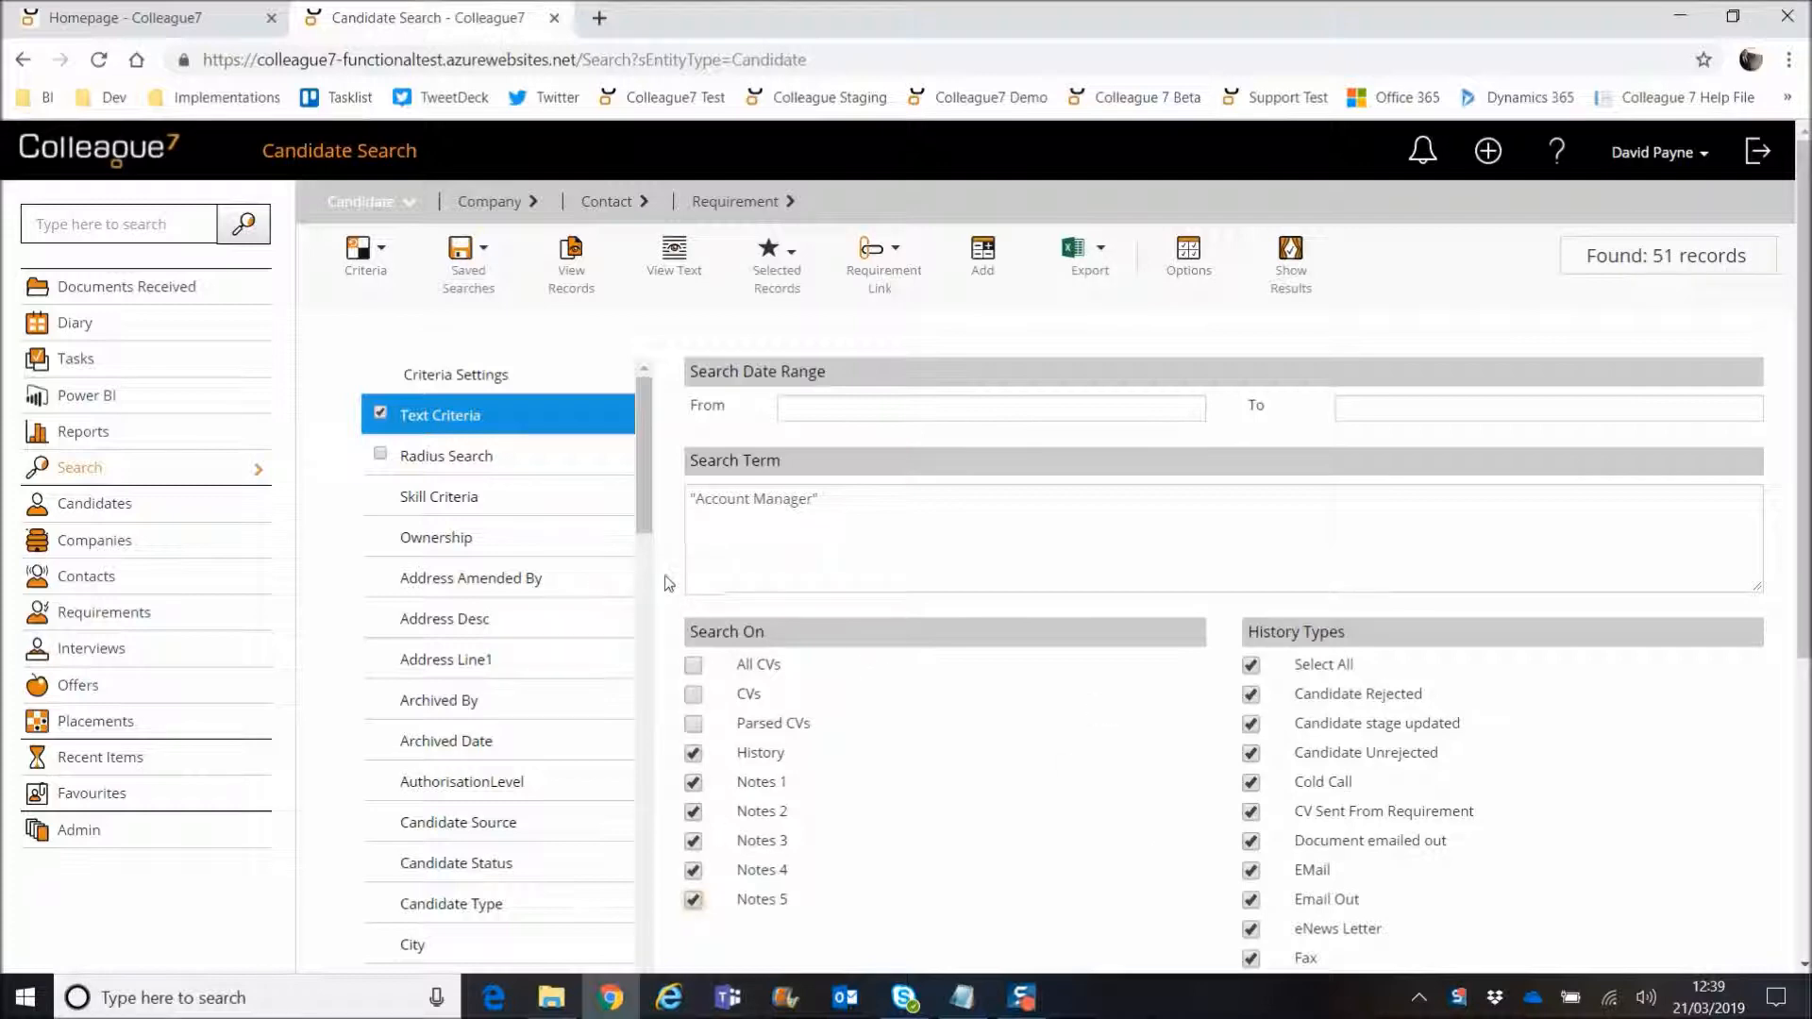
click(1318, 281)
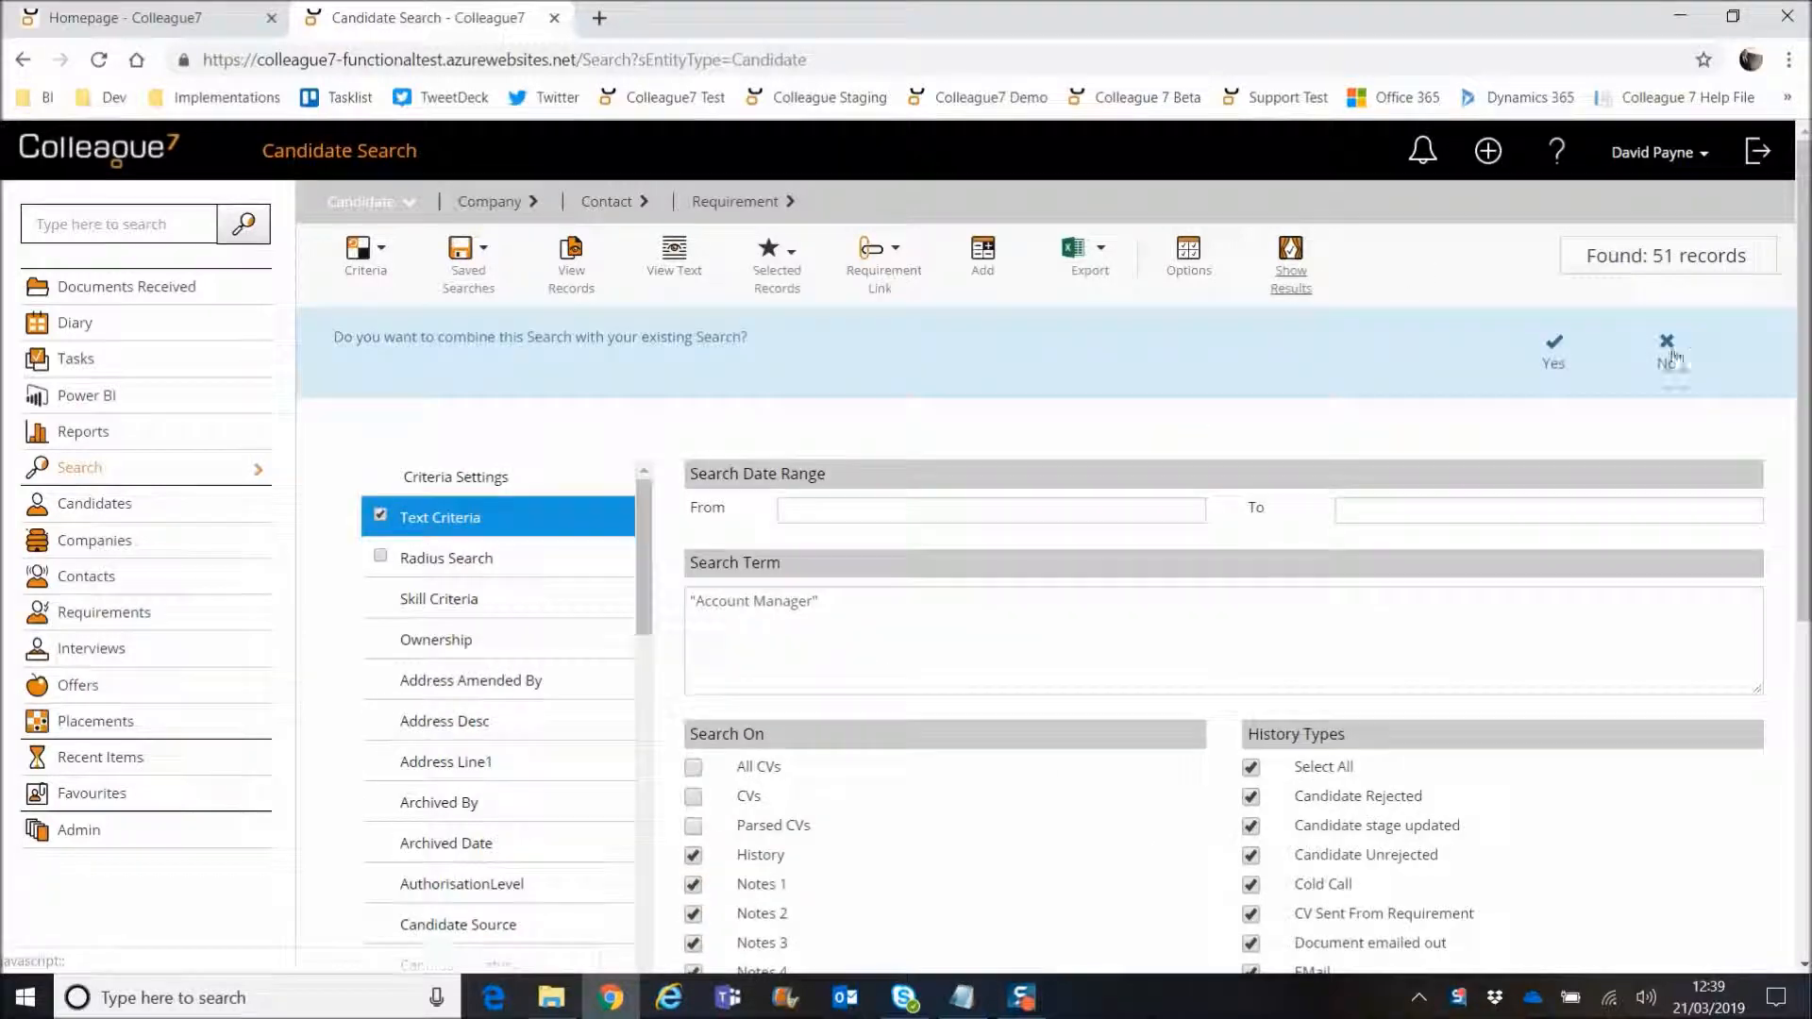
click(1670, 352)
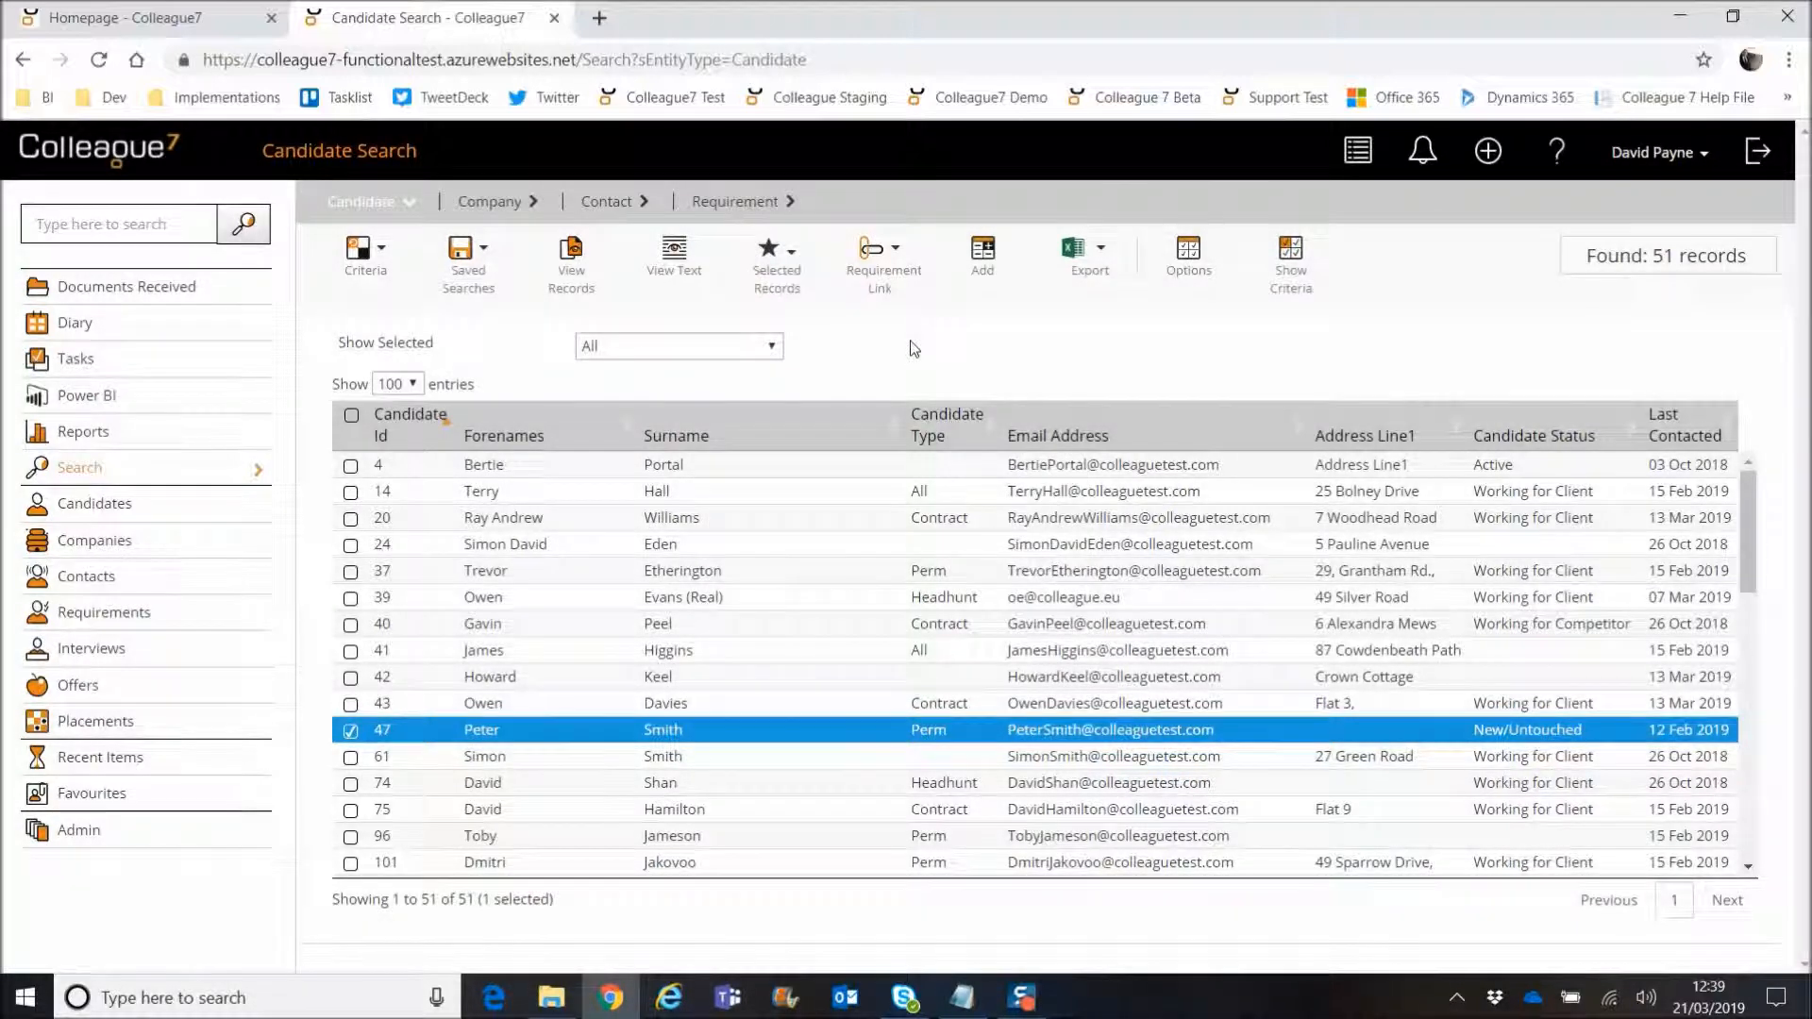
Step: View the matching text for the third candidate in the results, inspect its list of sources, and close the text view
click(746, 525)
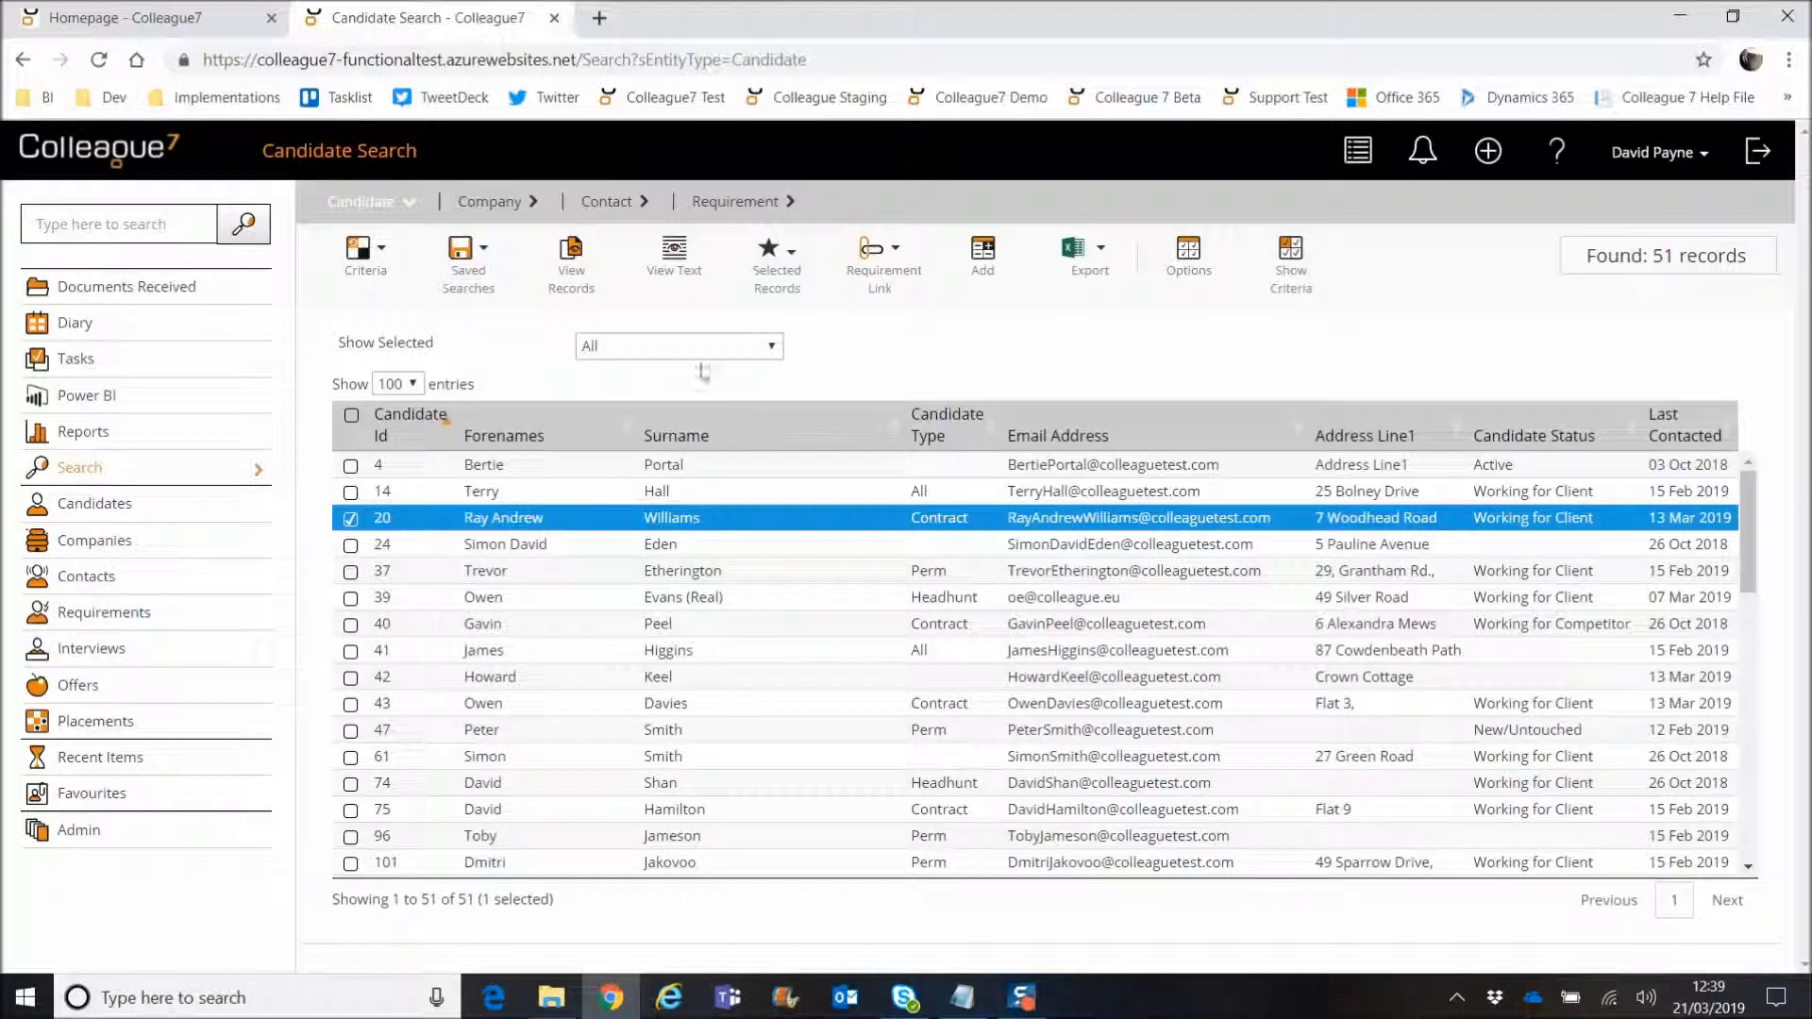
click(687, 285)
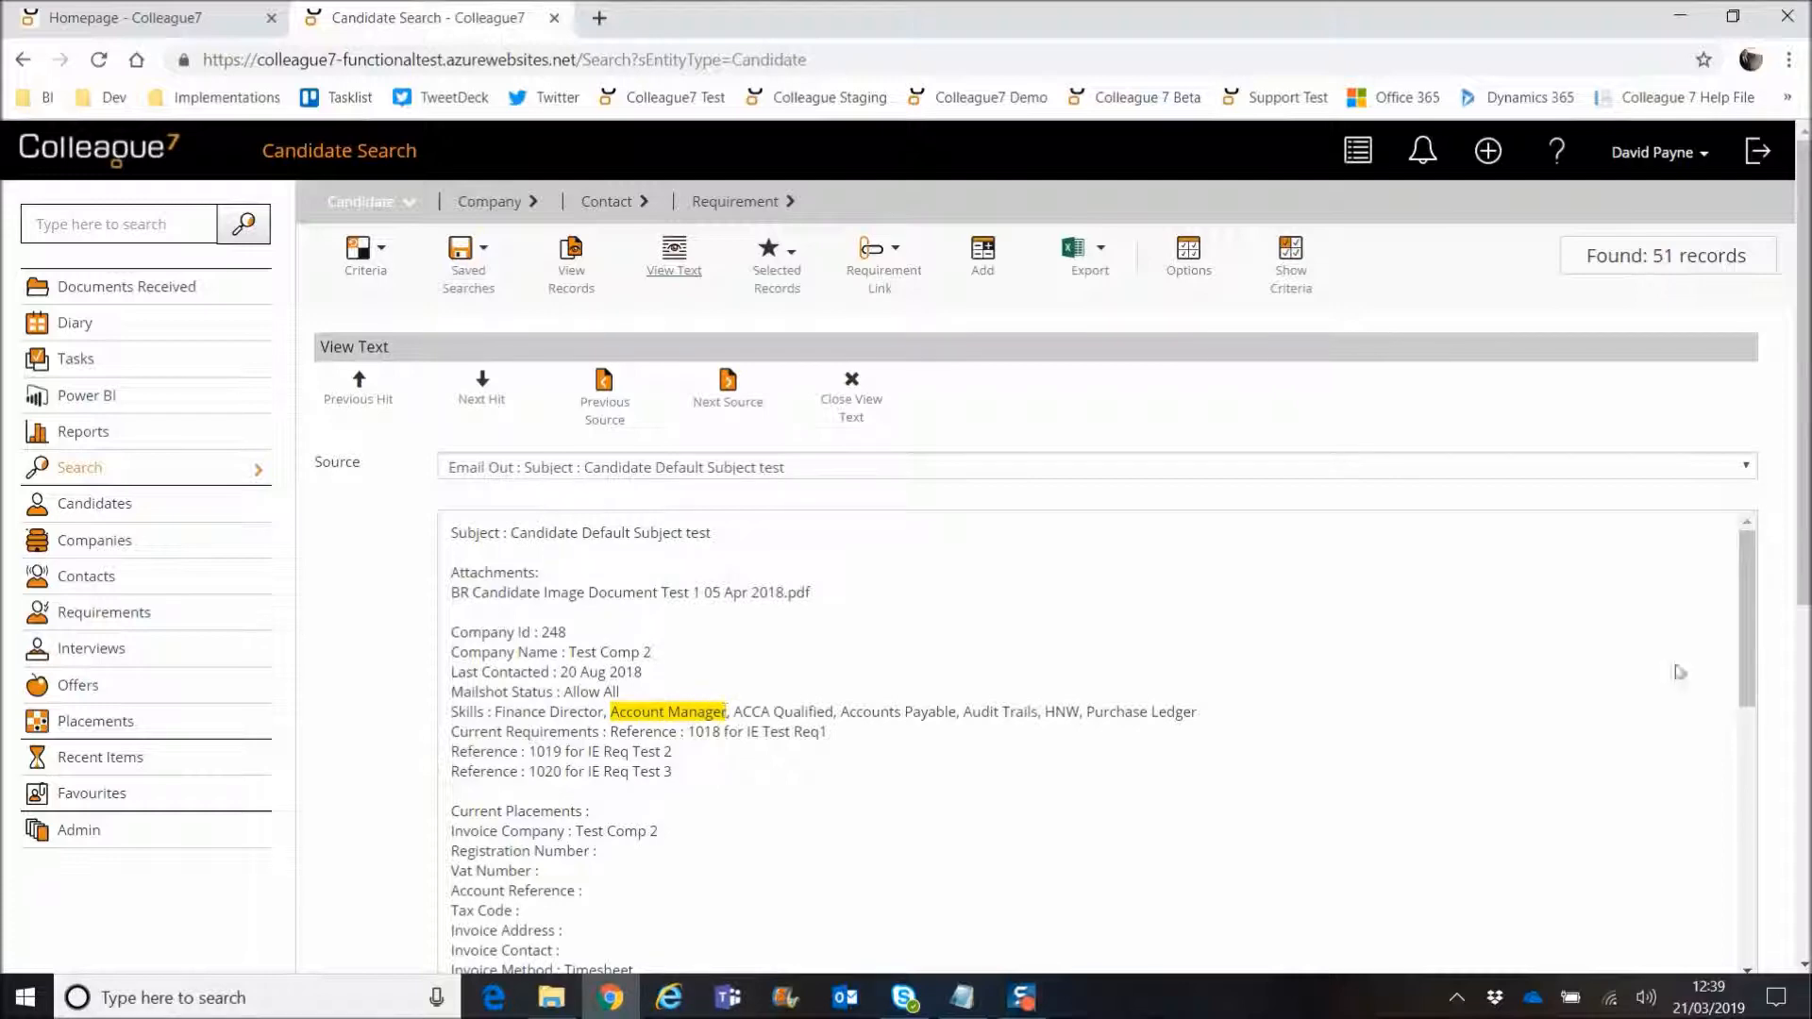
scroll(1769, 584, down, 1)
drag(1749, 526, 1752, 469)
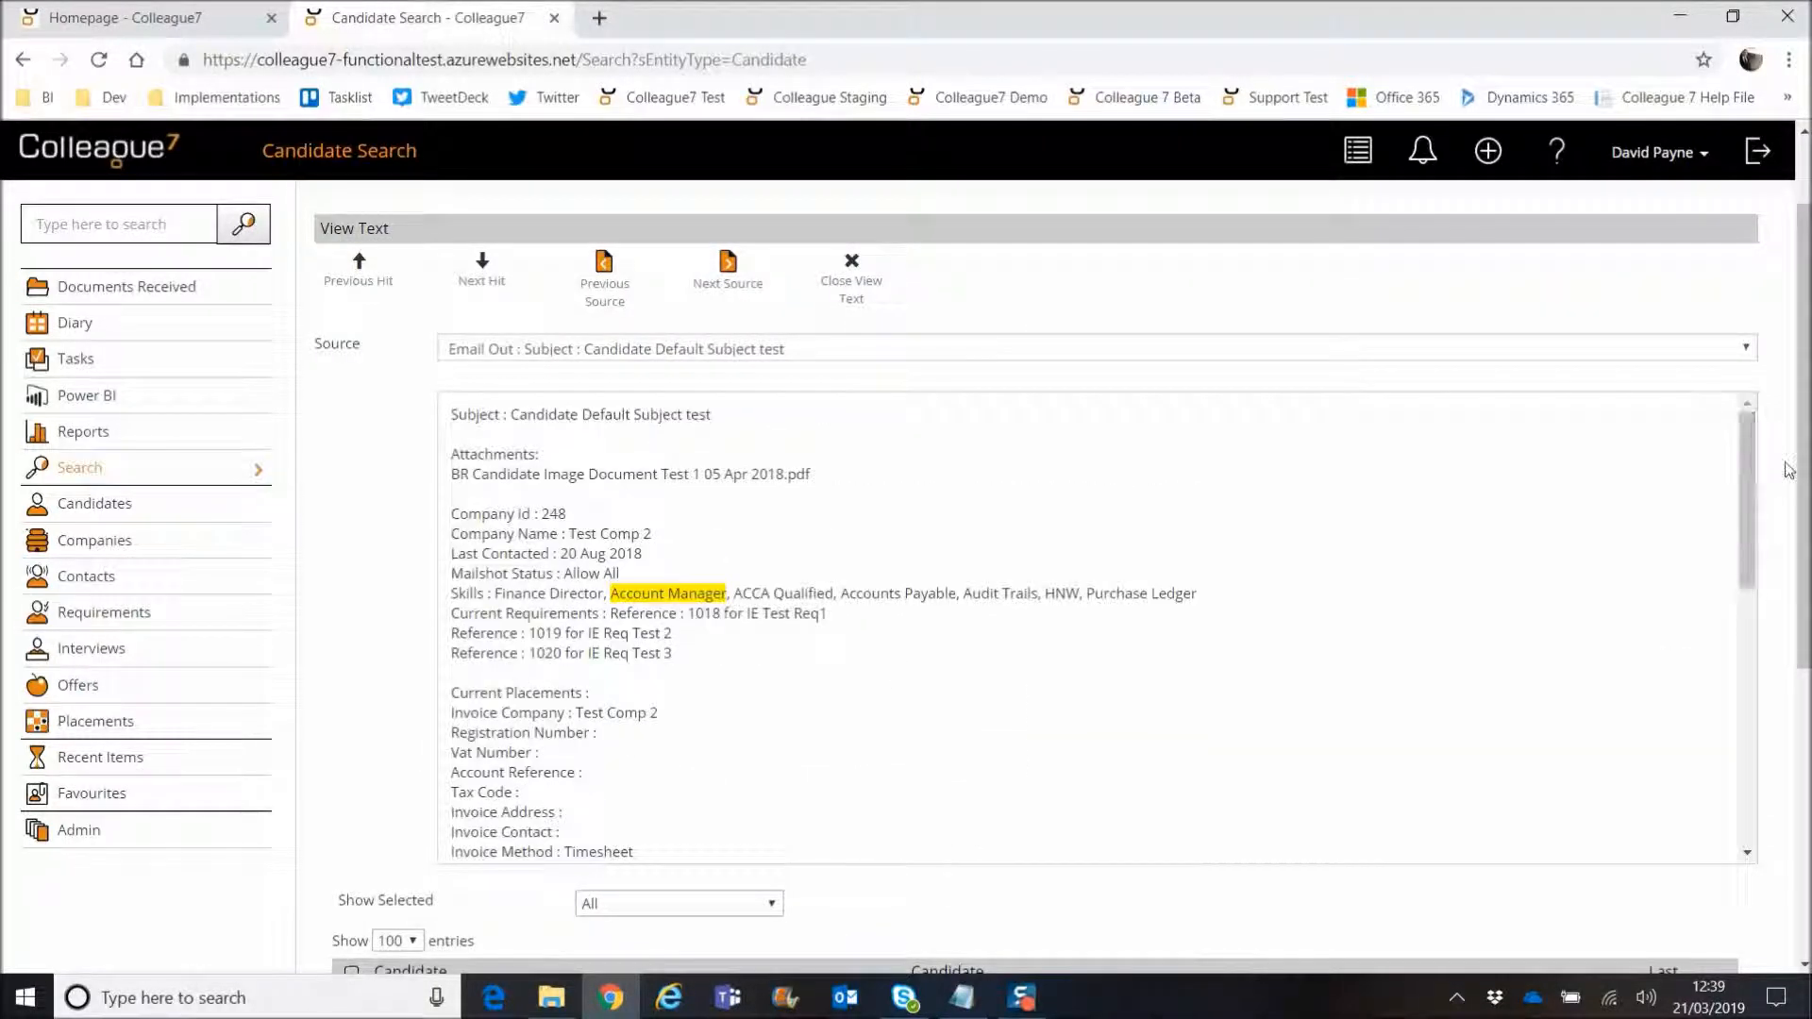
scroll(1784, 476, up, 2)
click(874, 467)
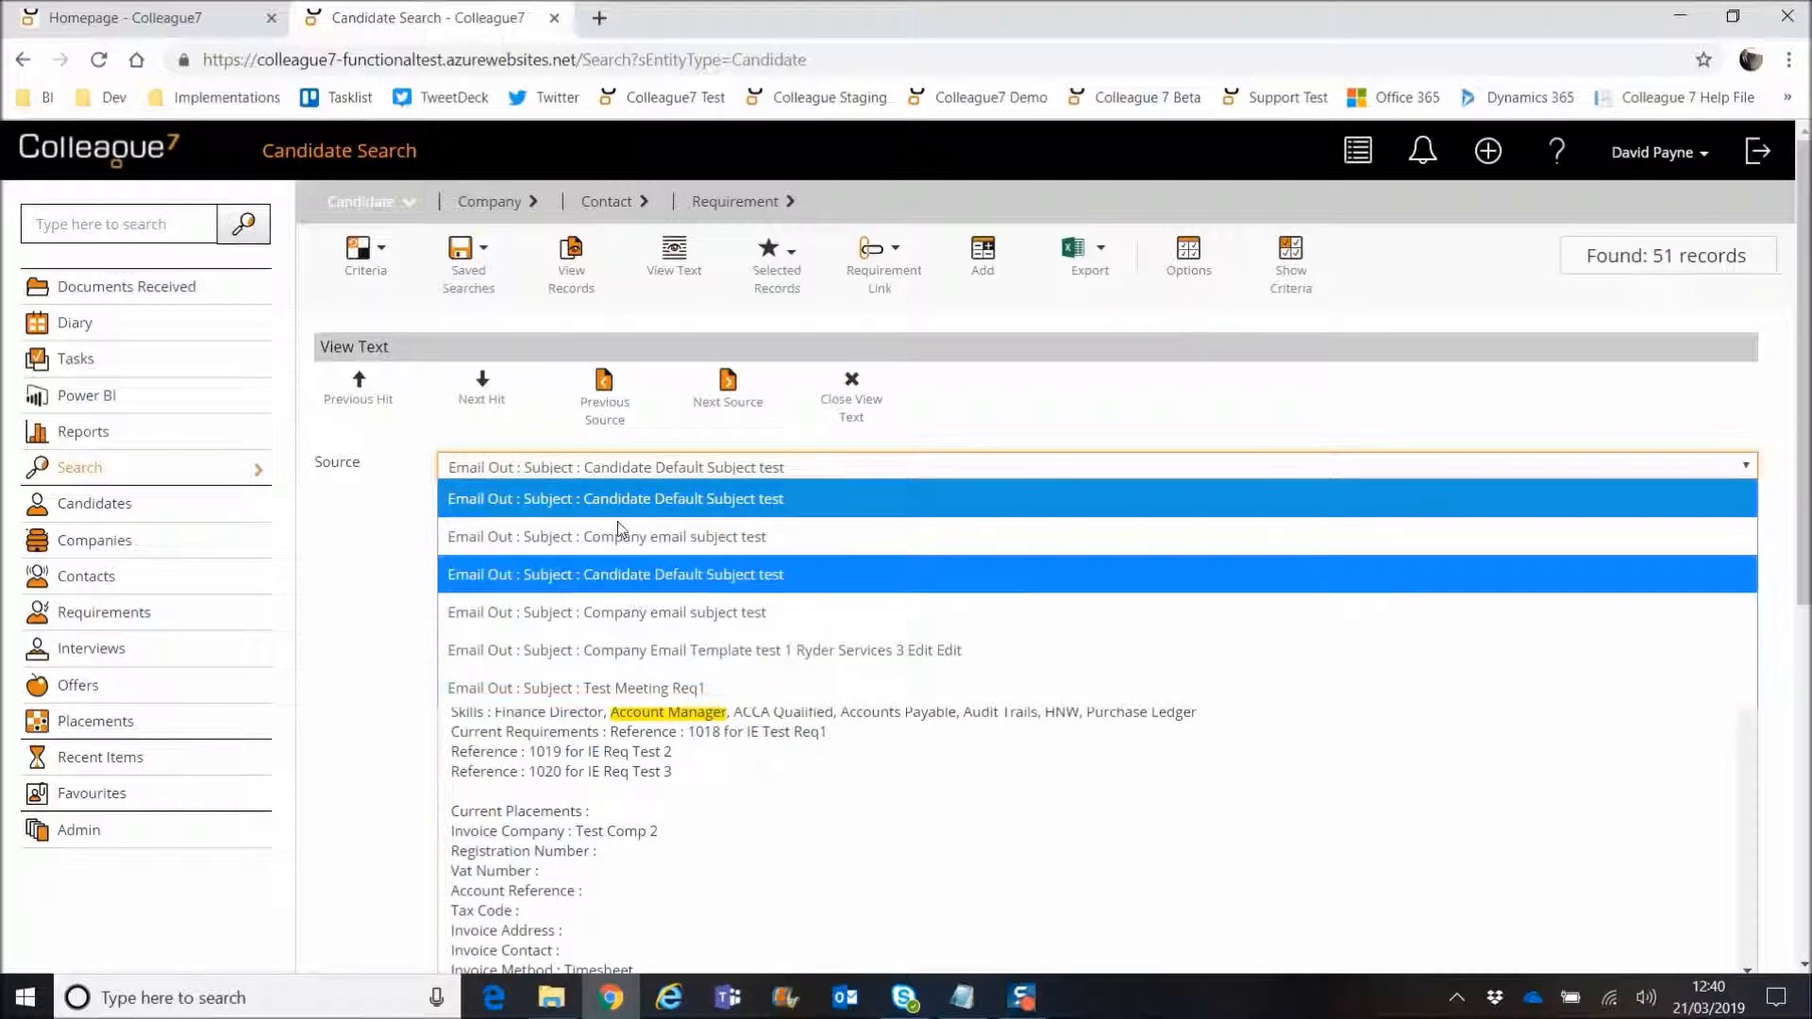
click(417, 485)
click(850, 401)
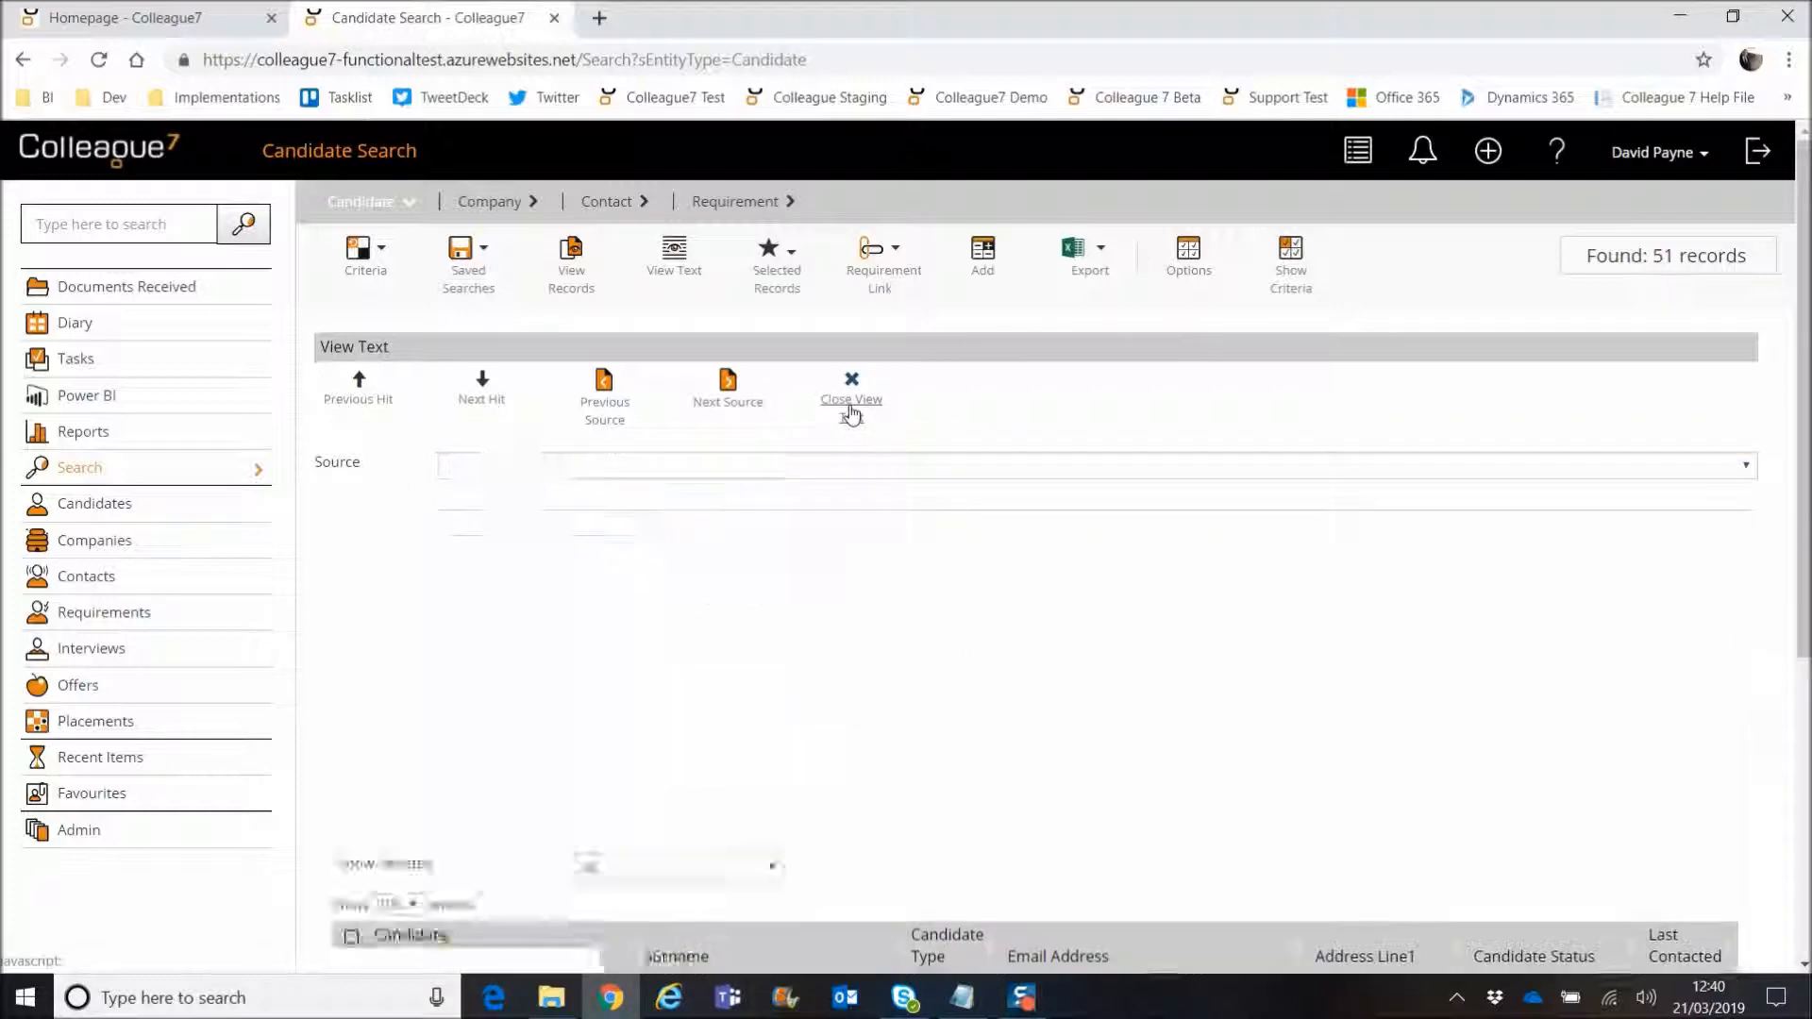
Step: View the matching text and source for the seventh candidate in the results and close the text view
click(572, 622)
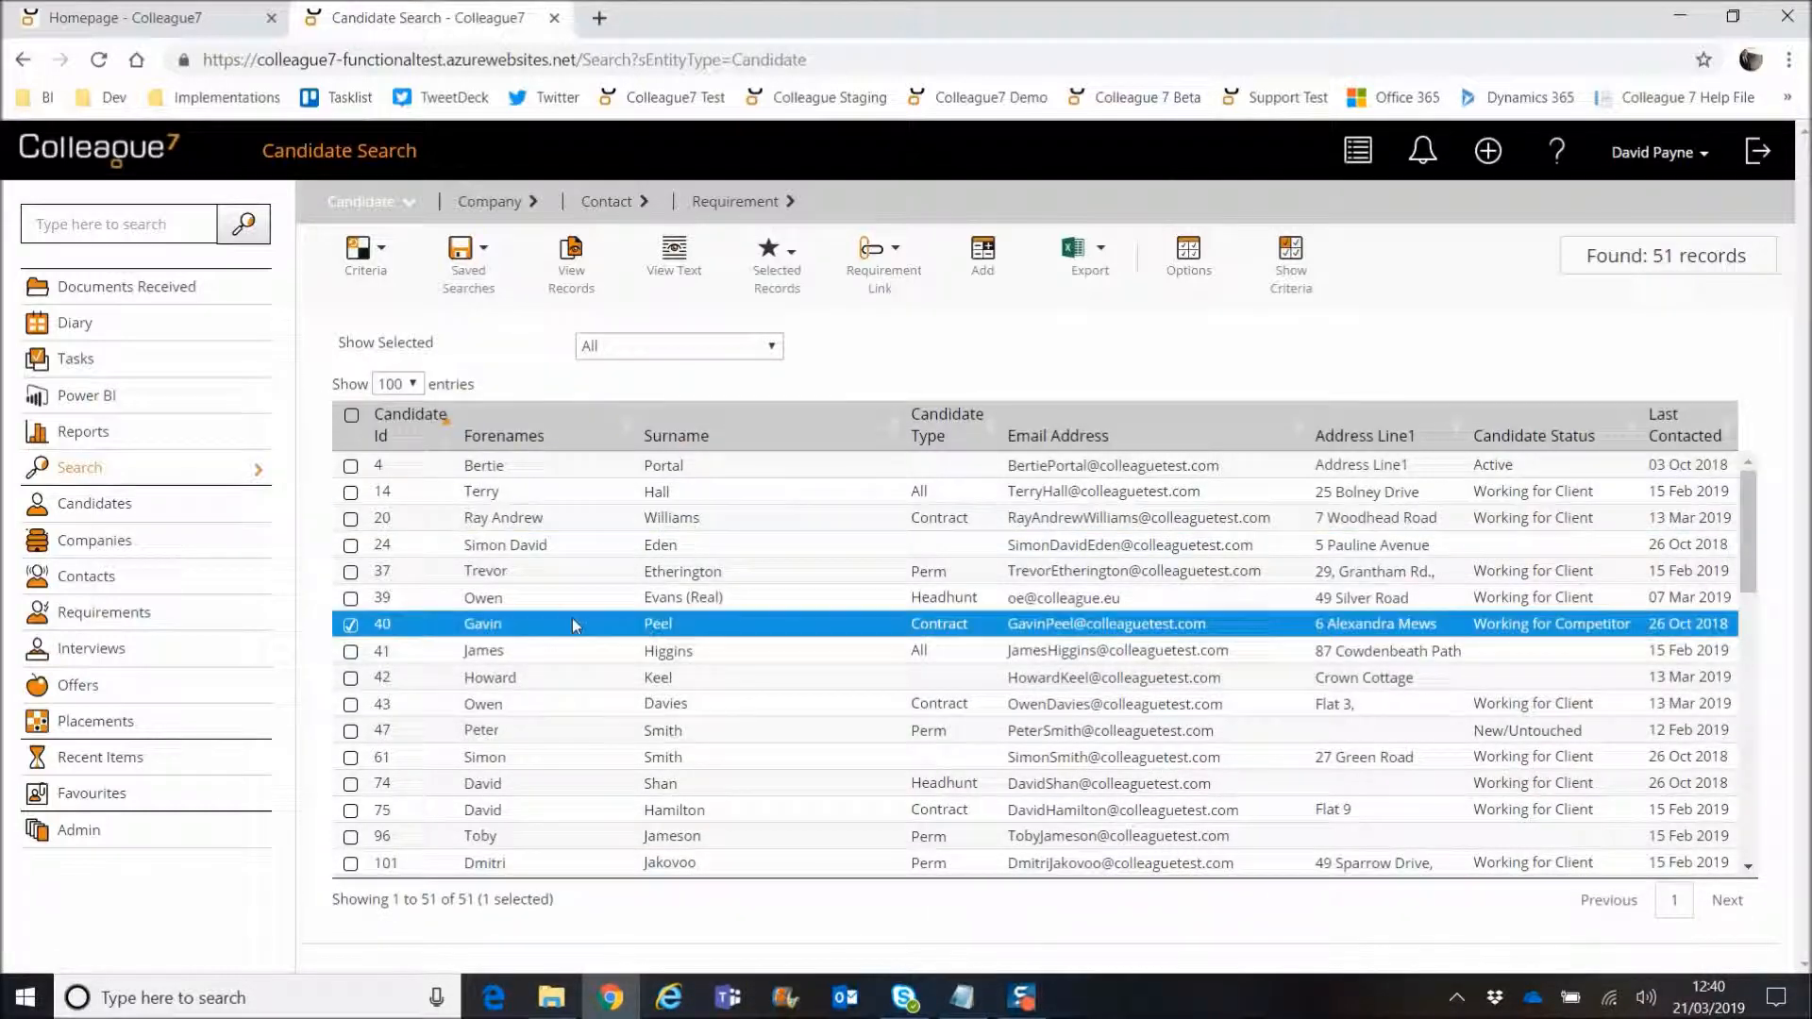
click(674, 255)
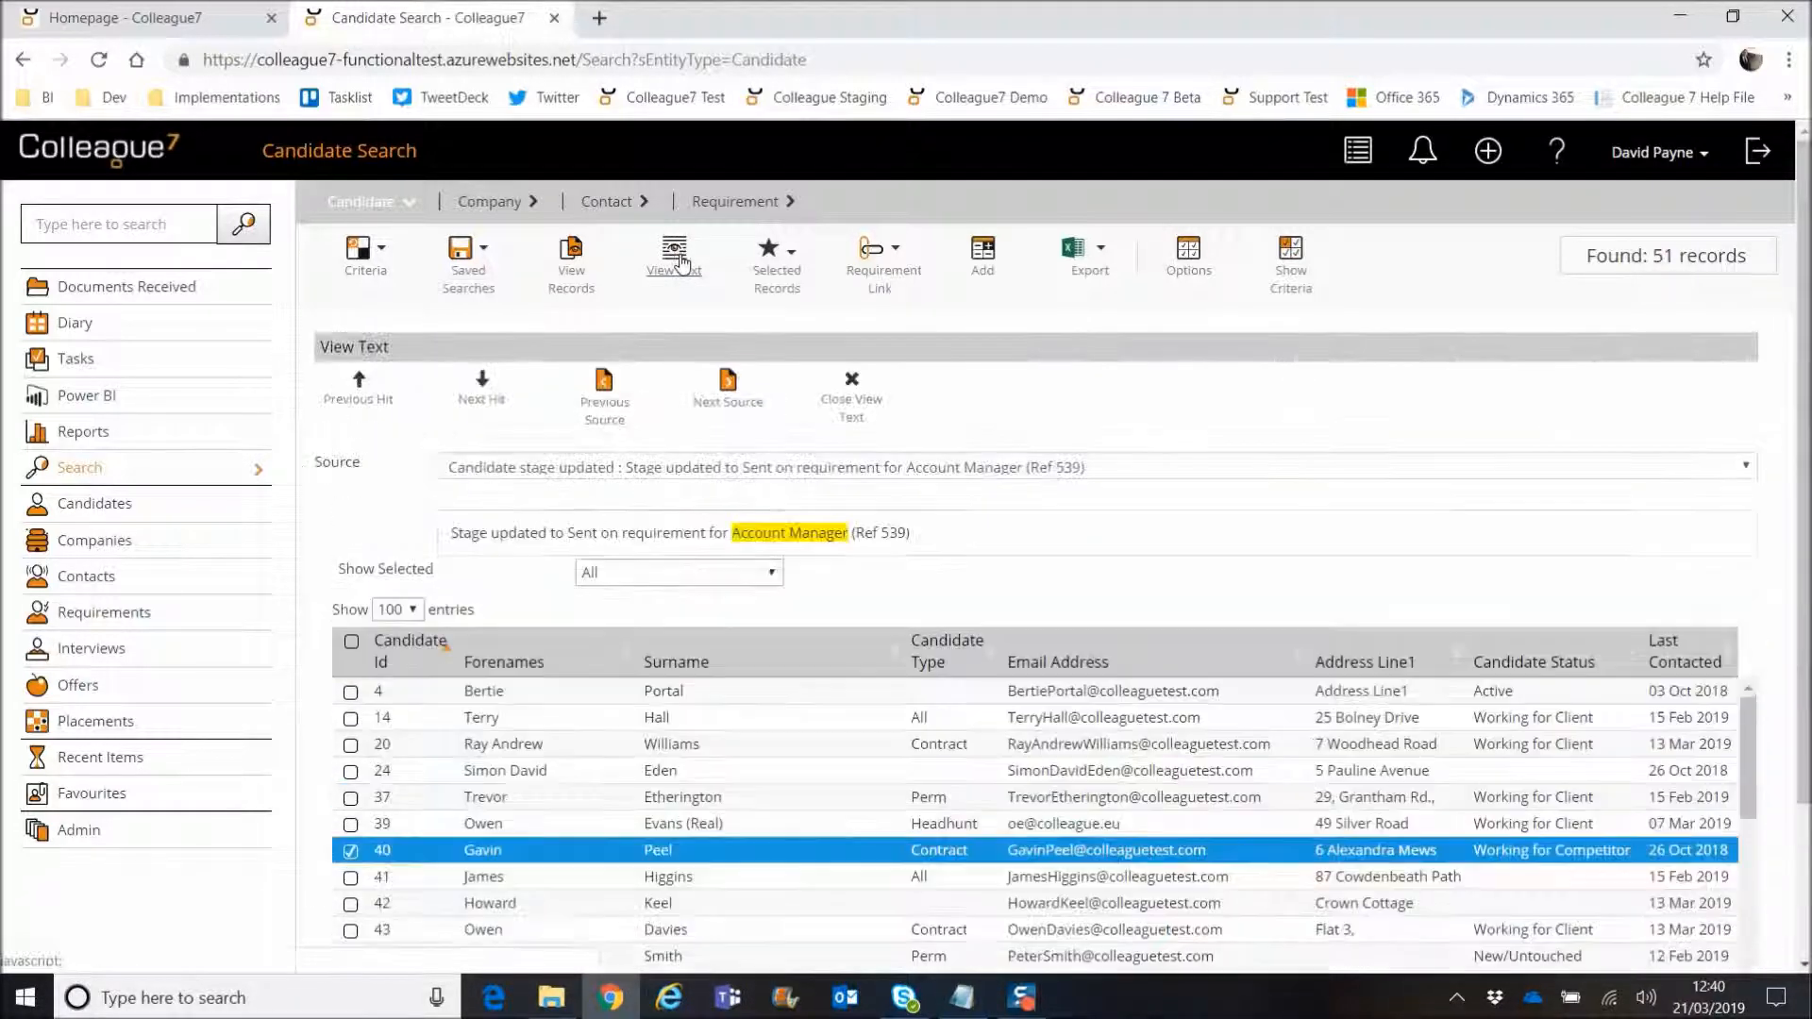
click(913, 469)
click(912, 468)
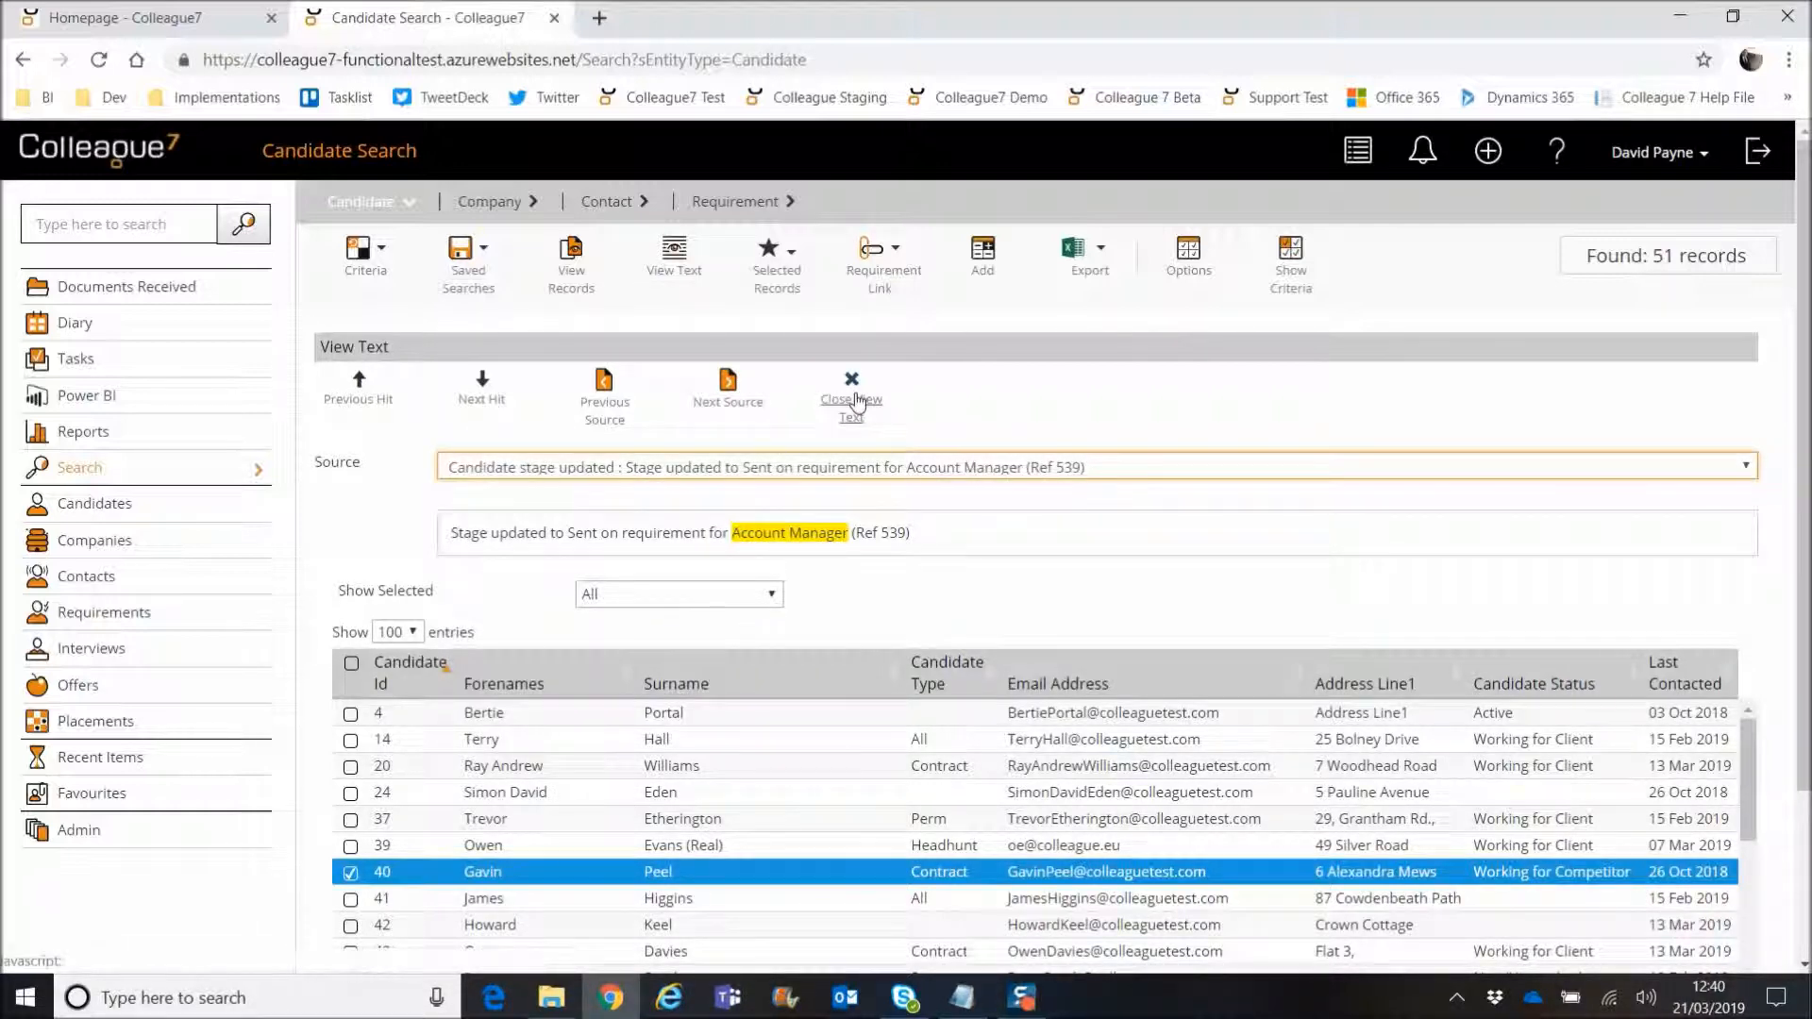
click(853, 399)
Step: View the eleventh candidate's matching text, look through all its history sources, examine the Account Manager hit, and close the text view
click(602, 727)
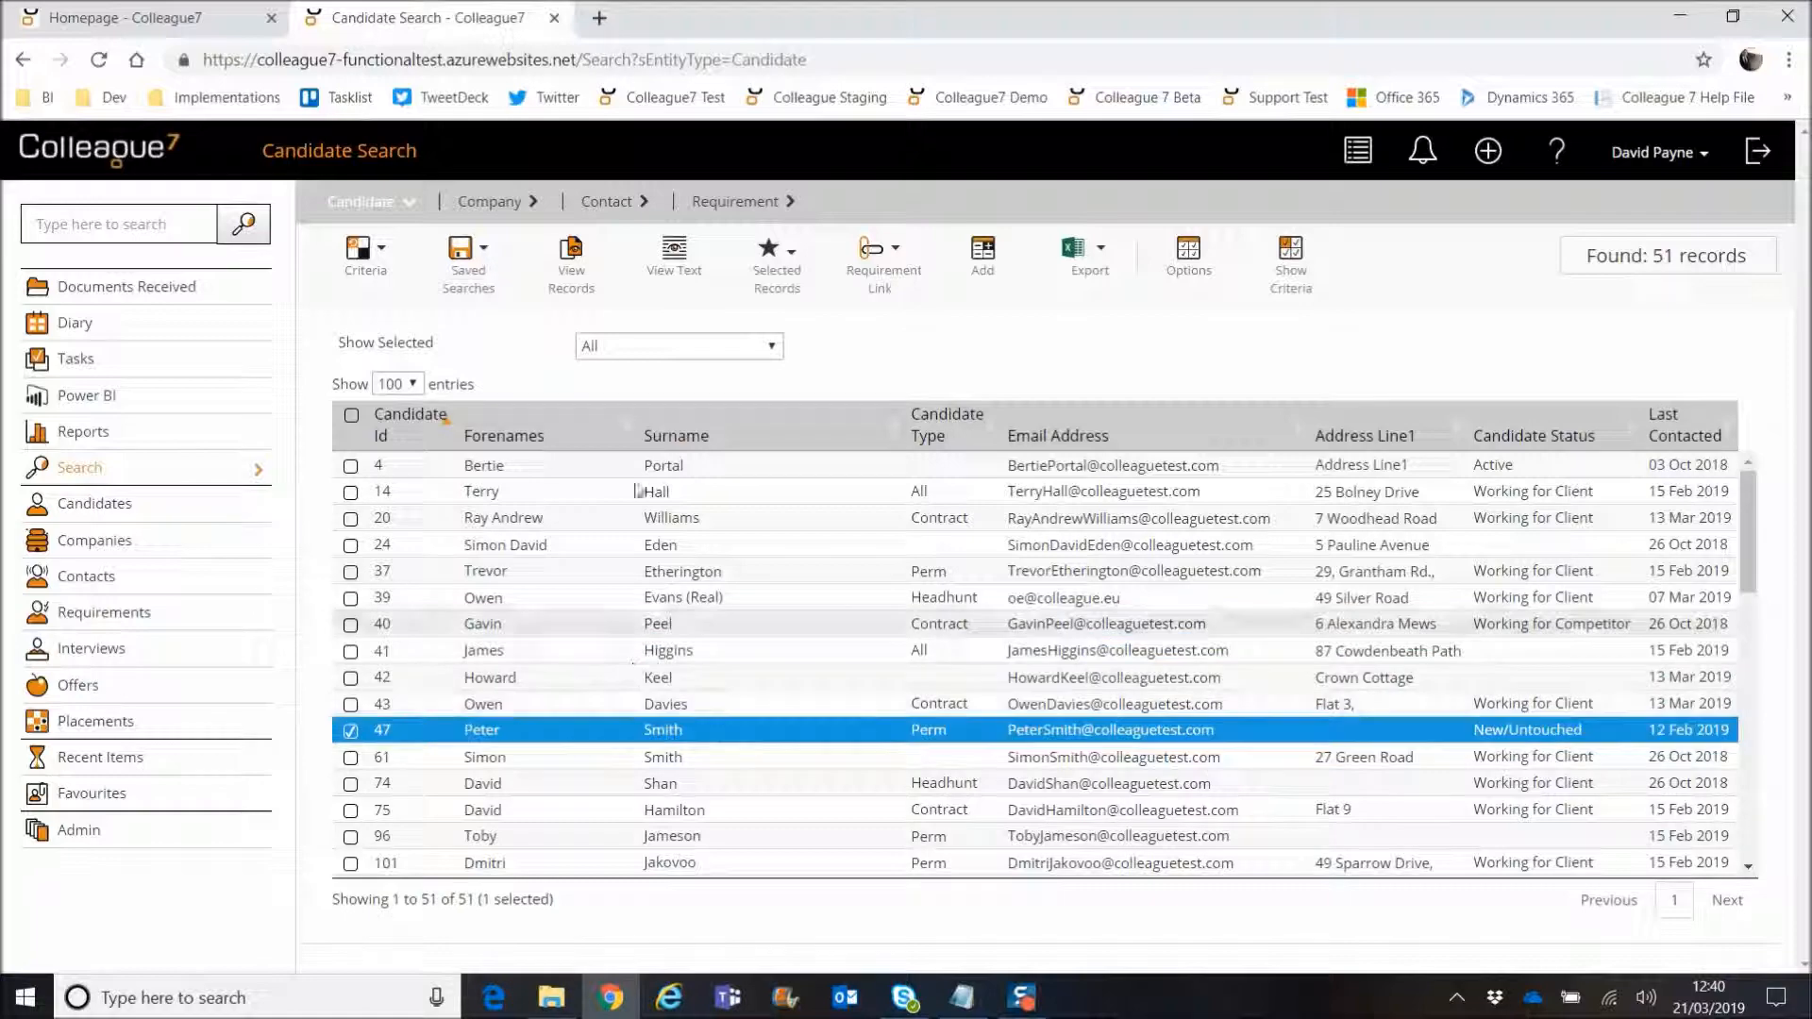
click(673, 273)
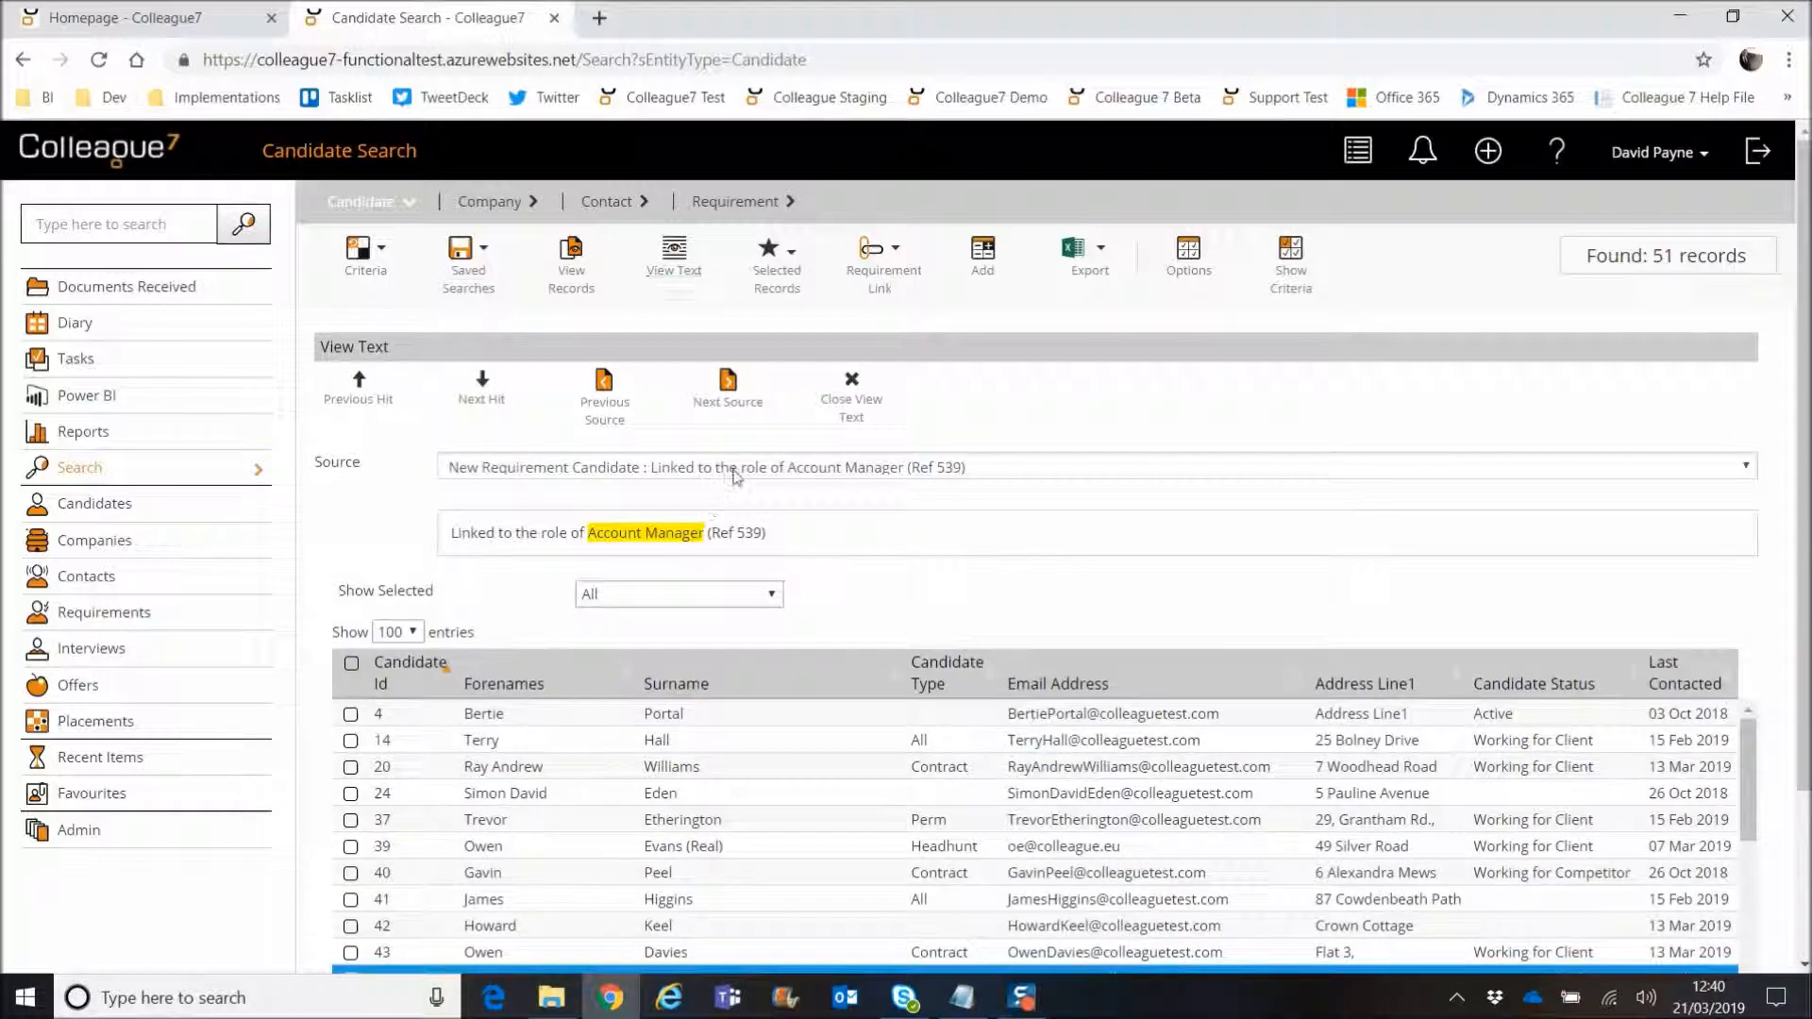
click(739, 470)
scroll(847, 684, down, 5)
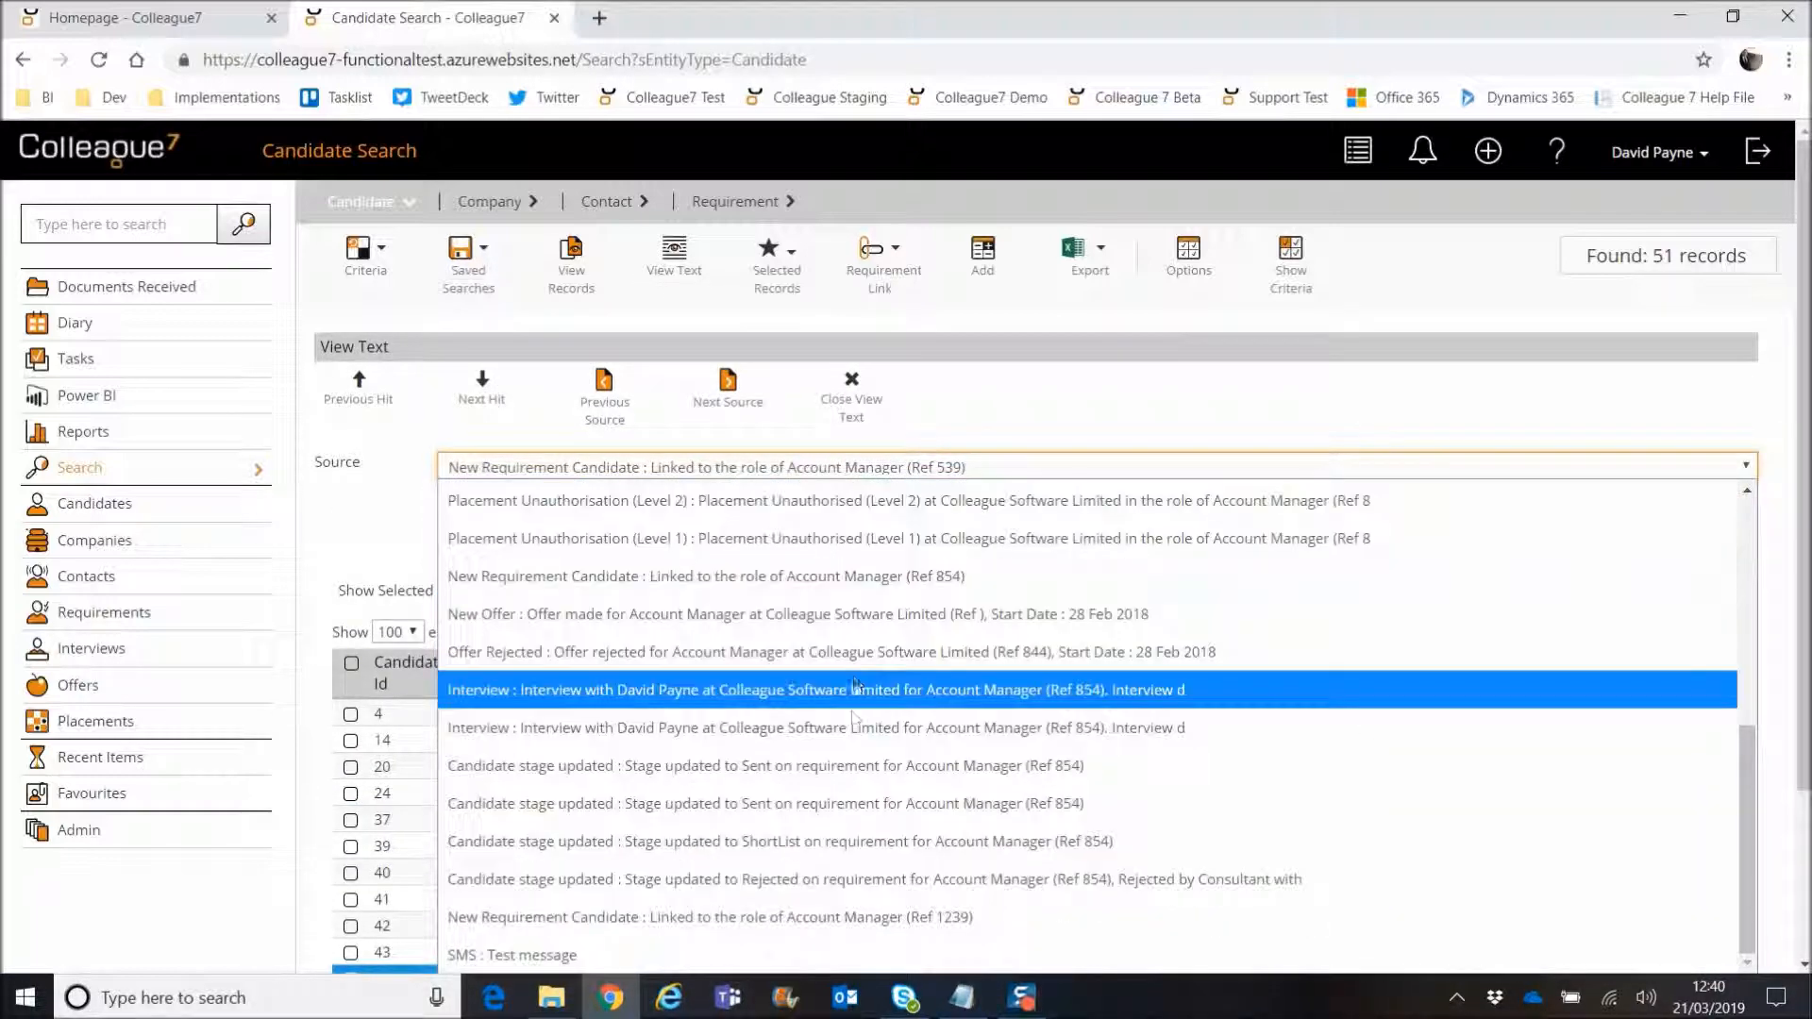
scroll(839, 813, up, 6)
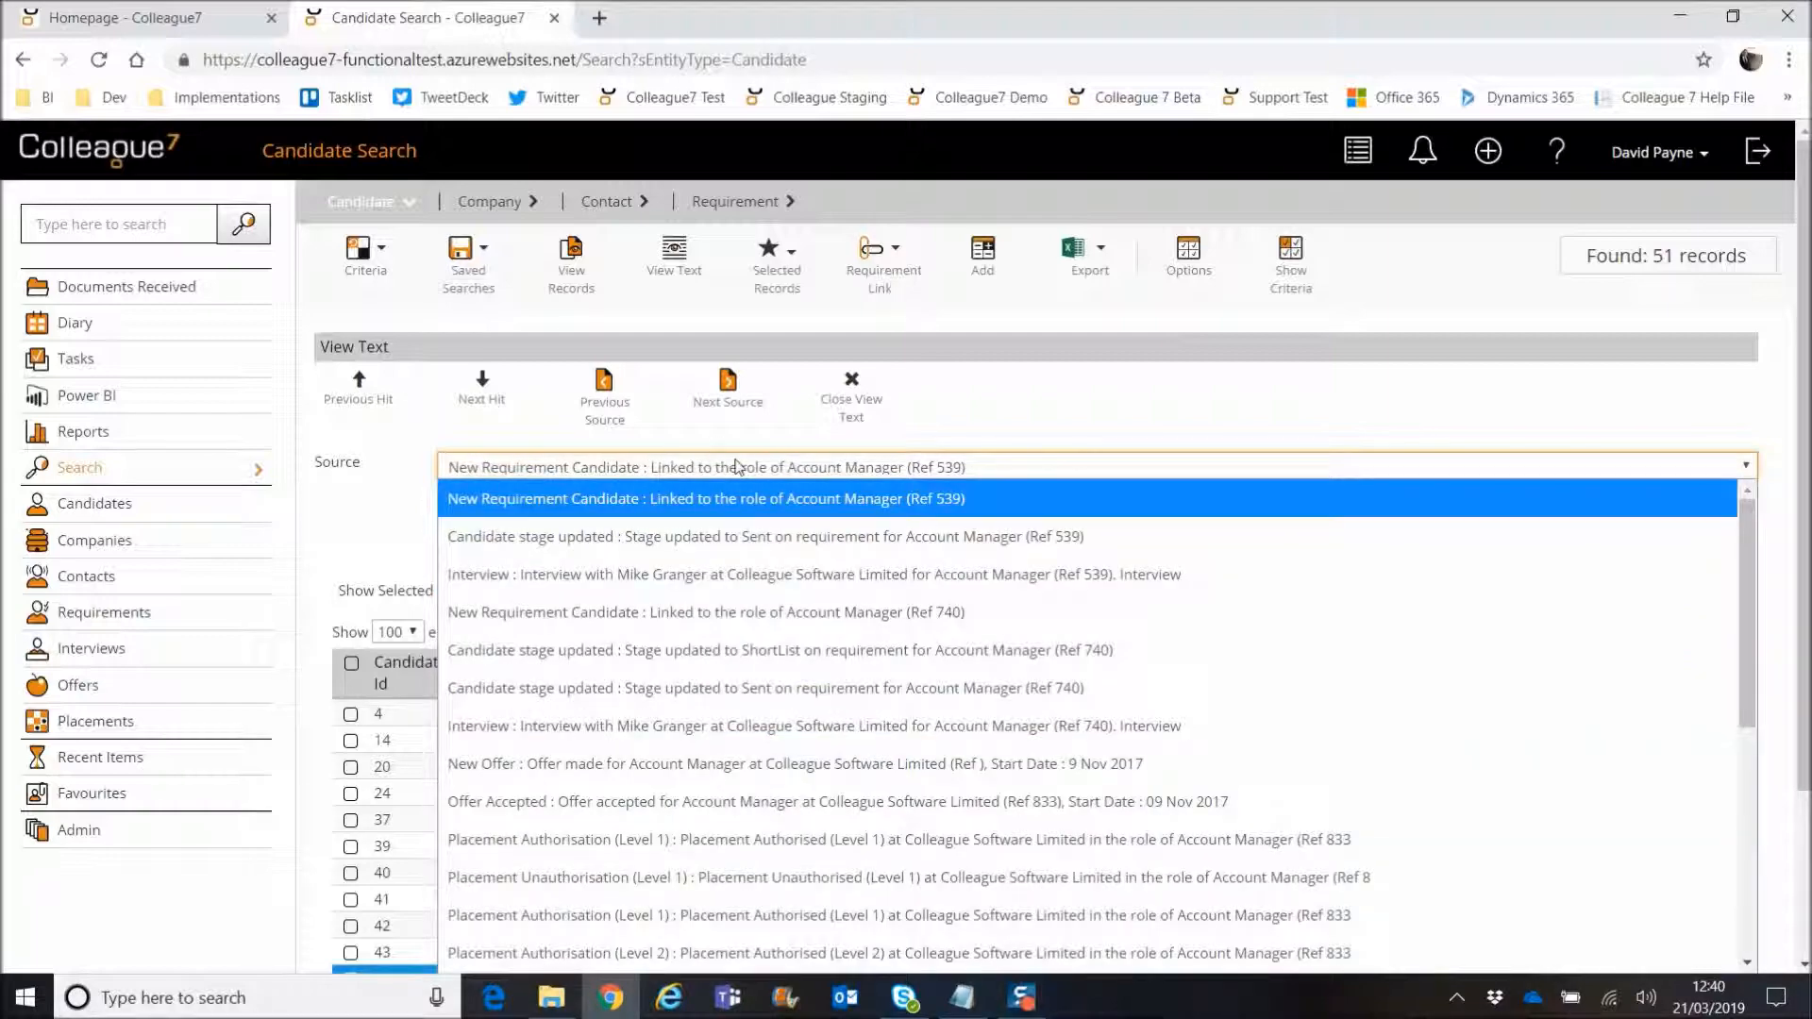
click(719, 491)
drag(578, 534, 727, 533)
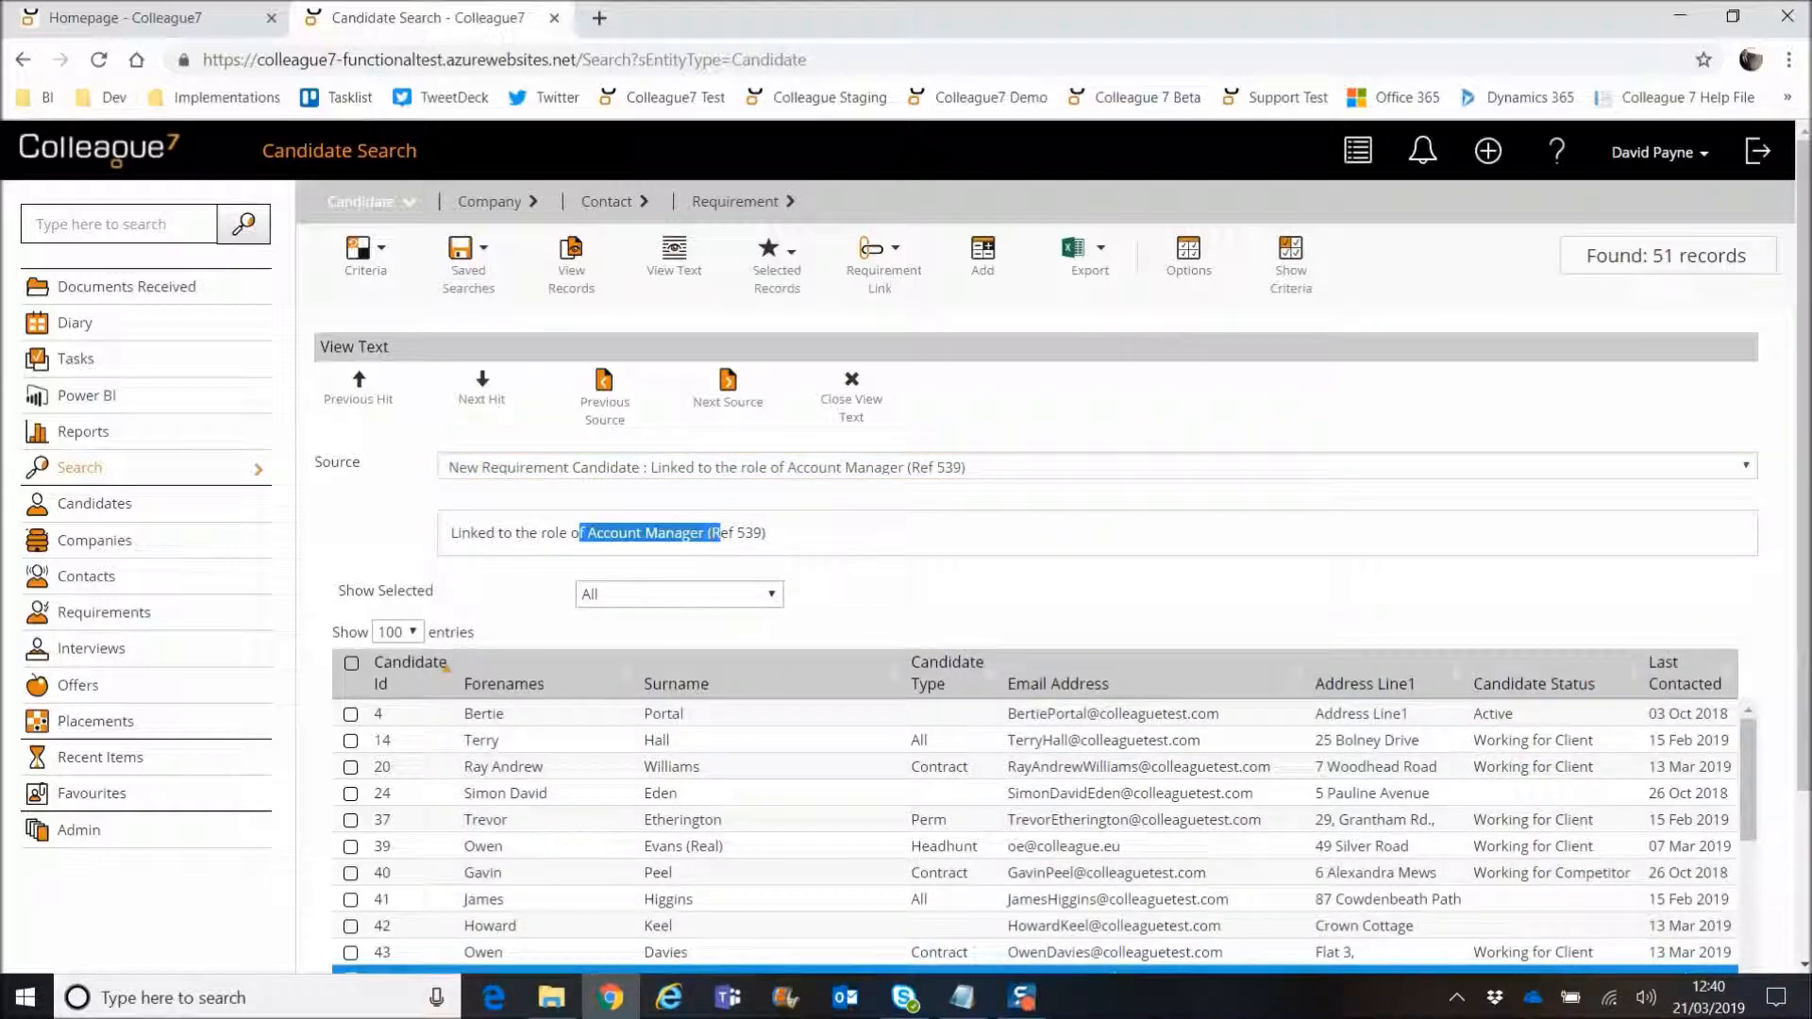
click(823, 533)
click(850, 398)
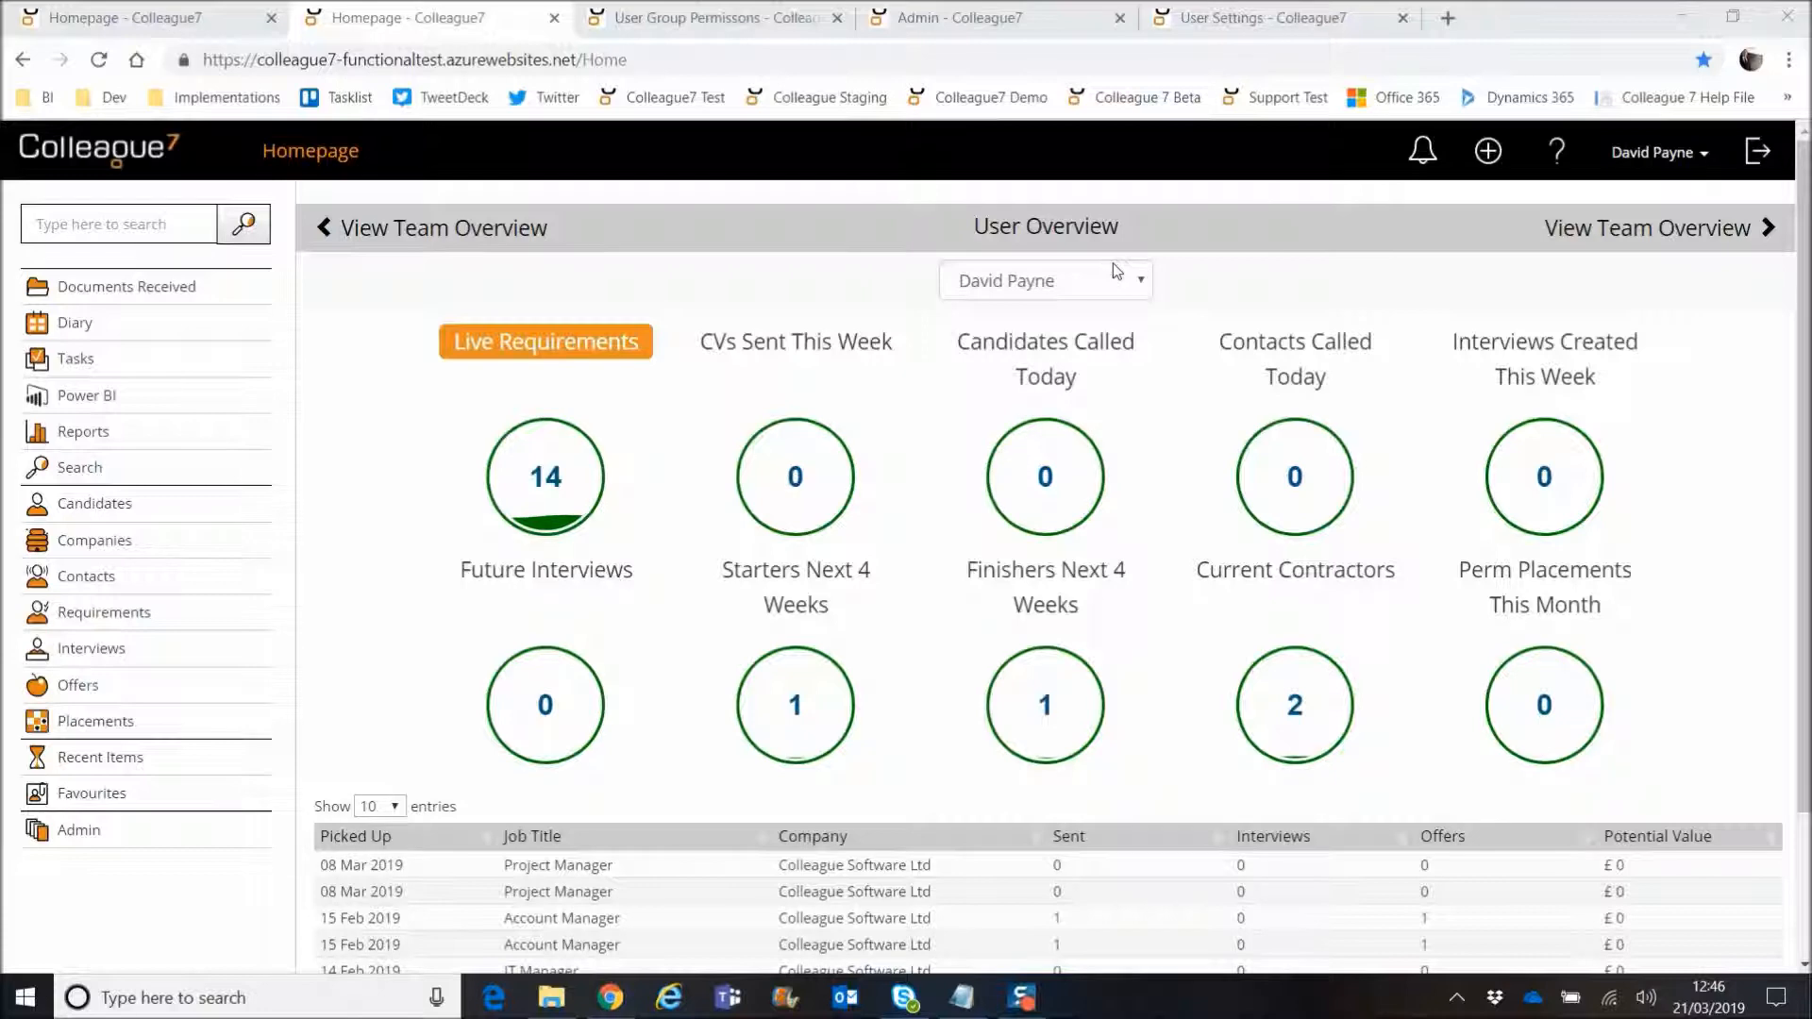
Step: Look through the user choices in the homepage's User Overview and switch to the Team Overview
click(1137, 279)
drag(1213, 553, 1209, 415)
click(893, 291)
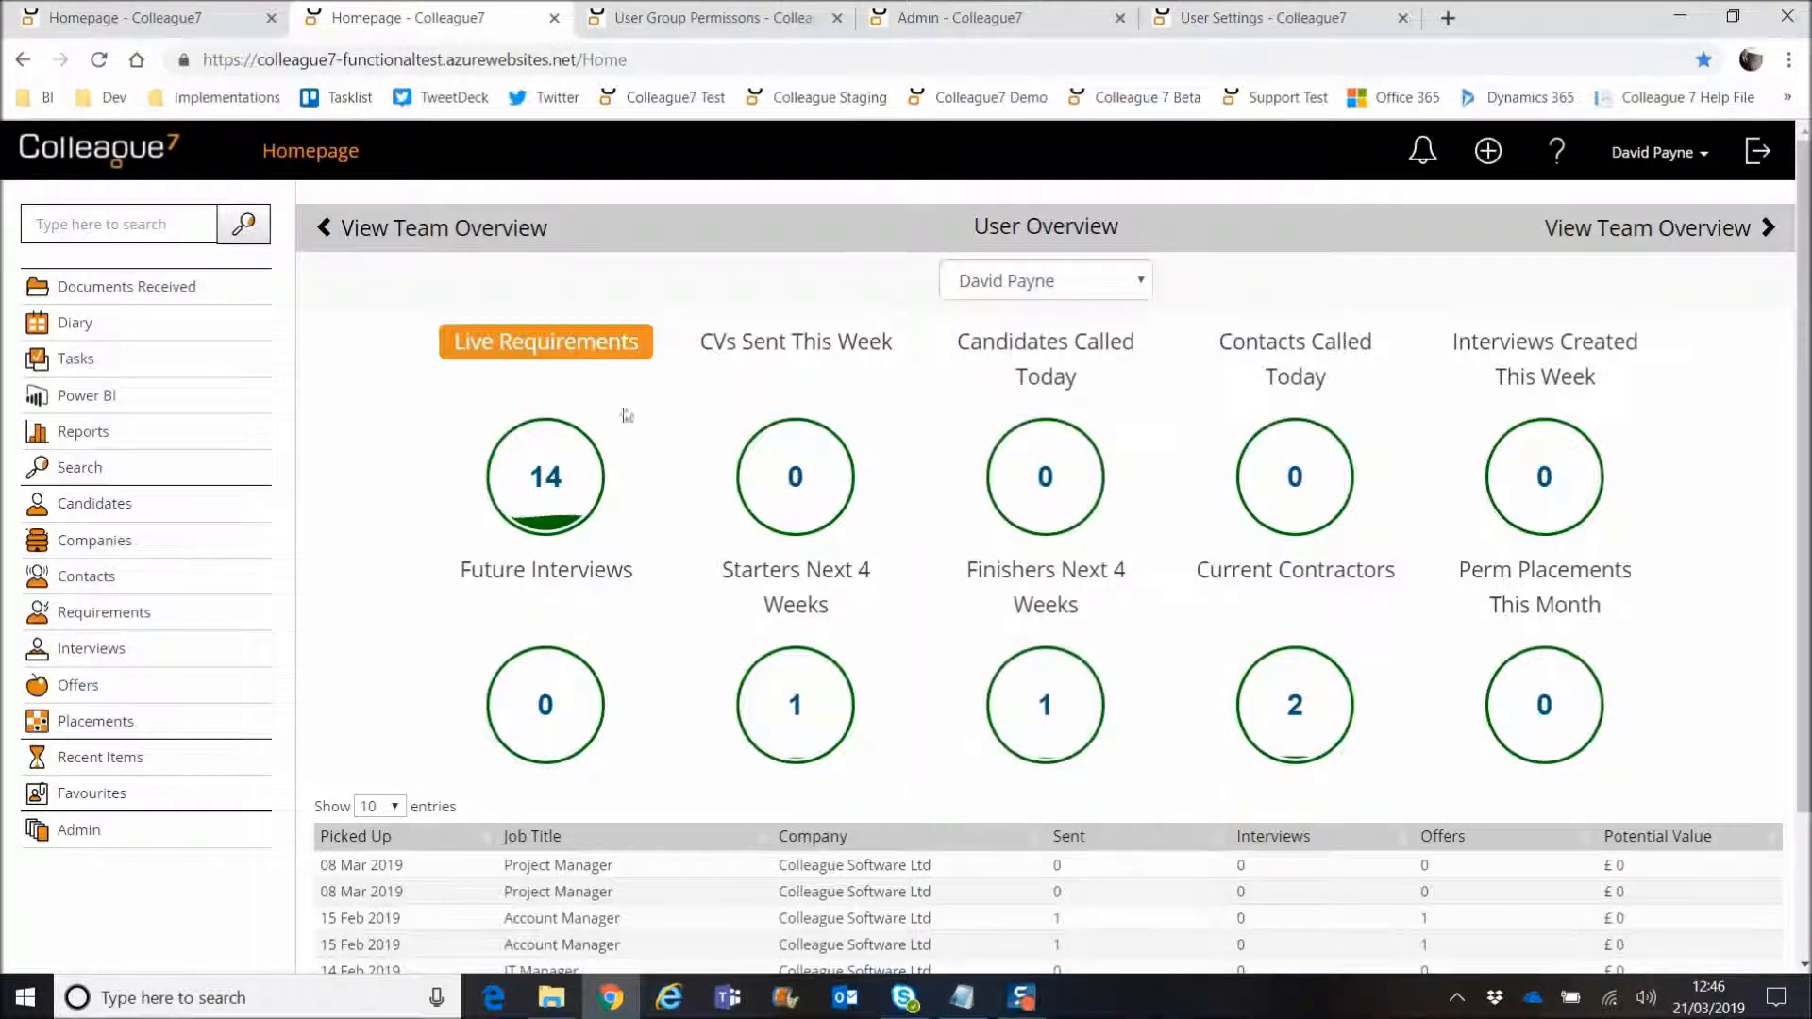
click(473, 234)
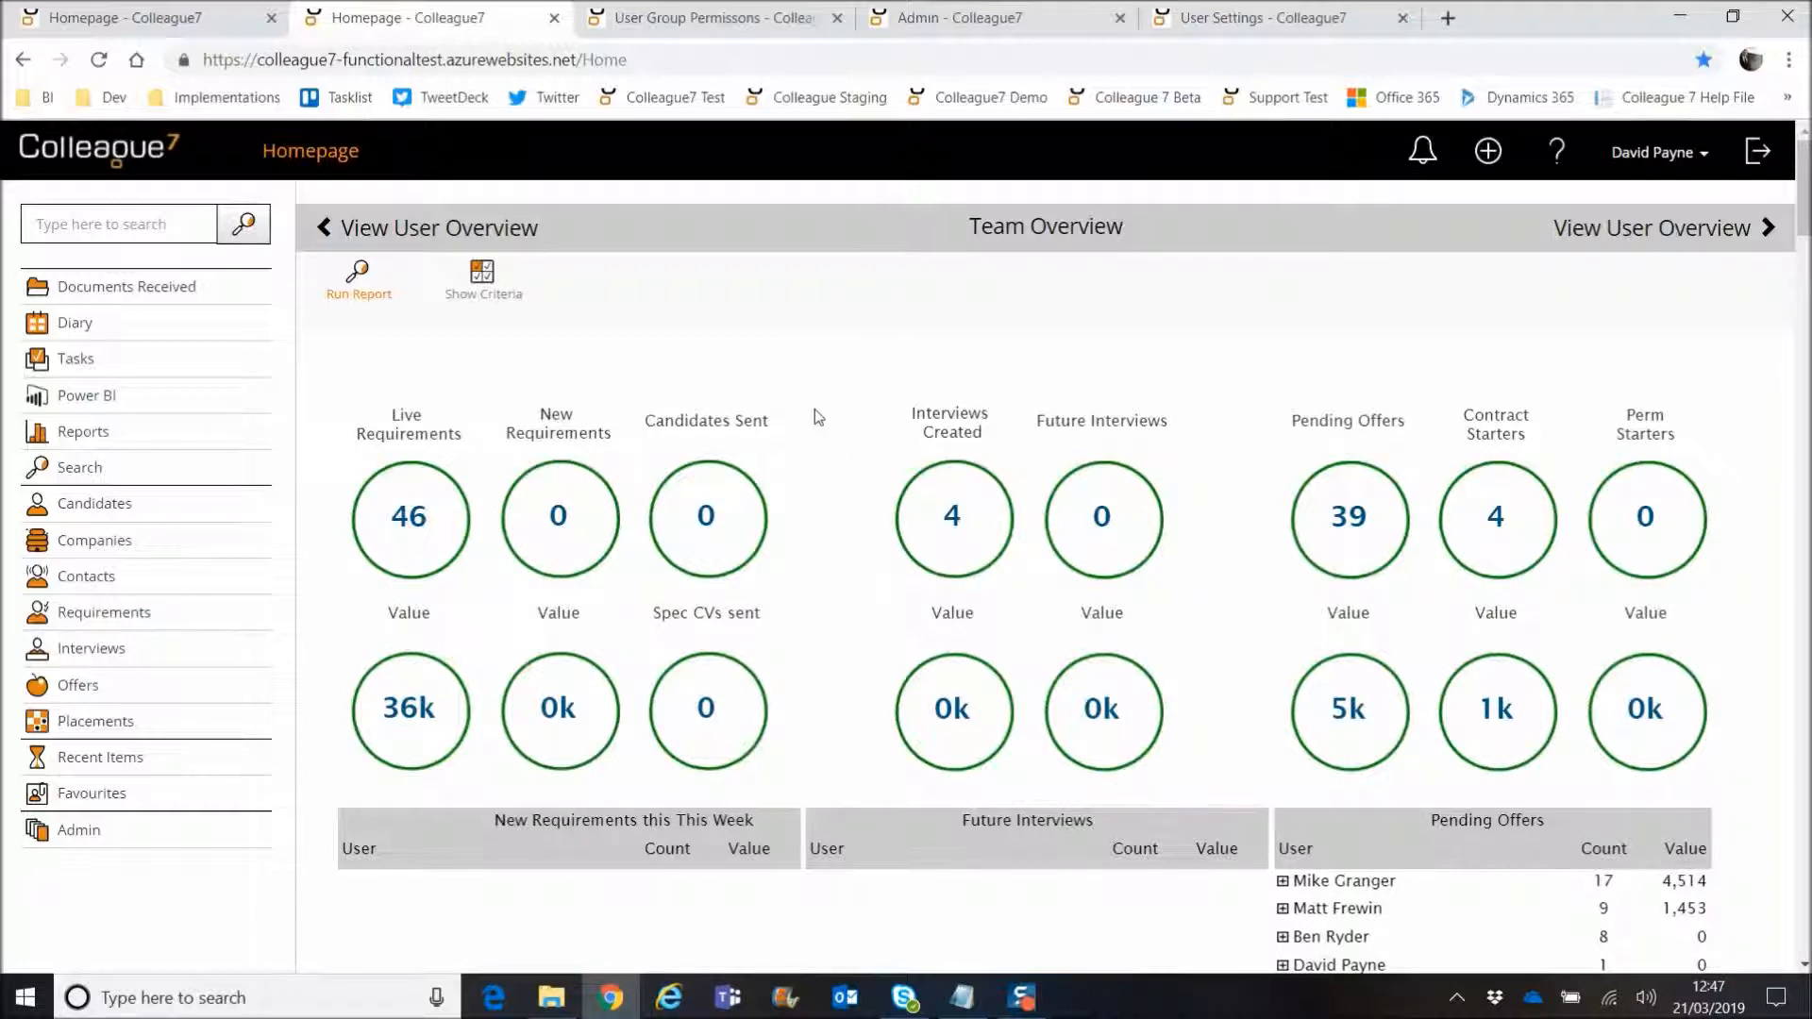
Step: Open the Teams maintenance page in the Admin area
click(981, 19)
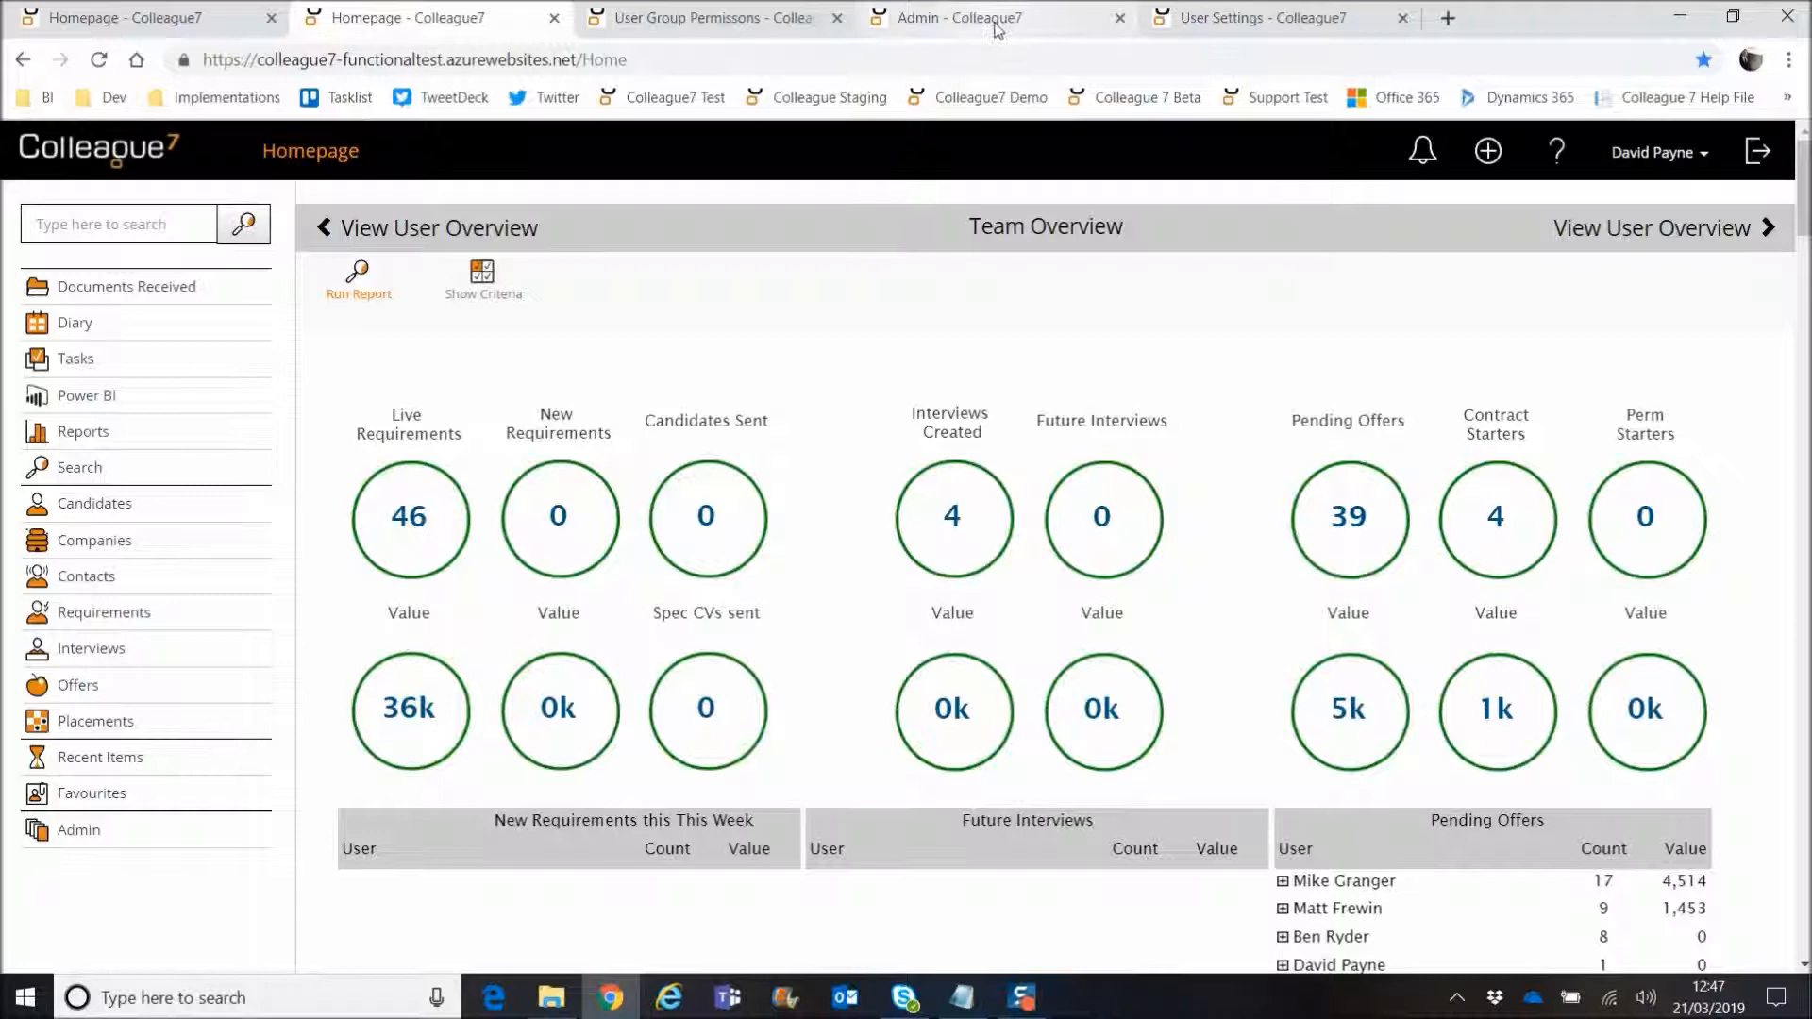
click(848, 253)
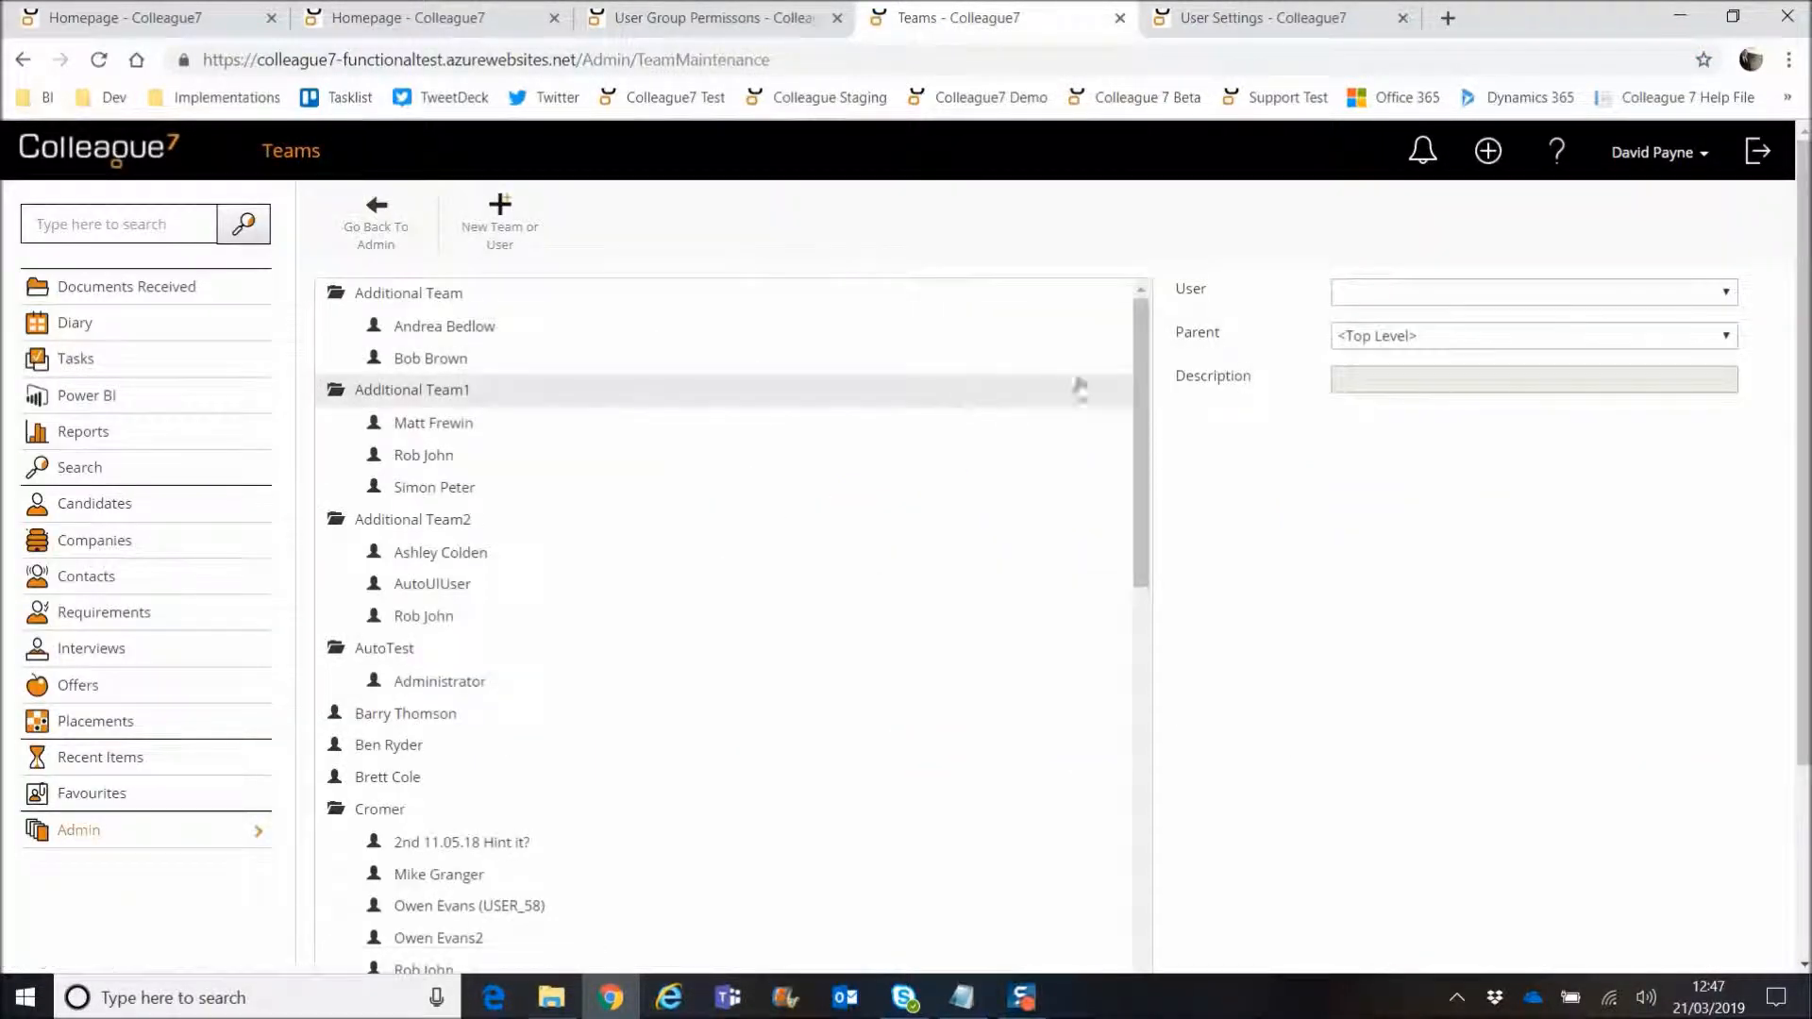
Step: Look over the team structure on the Teams page and the Team Overview figures on the homepage
mouse_move(1143, 385)
mouse_down()
mouse_move(1143, 450)
mouse_move(1144, 378)
mouse_up()
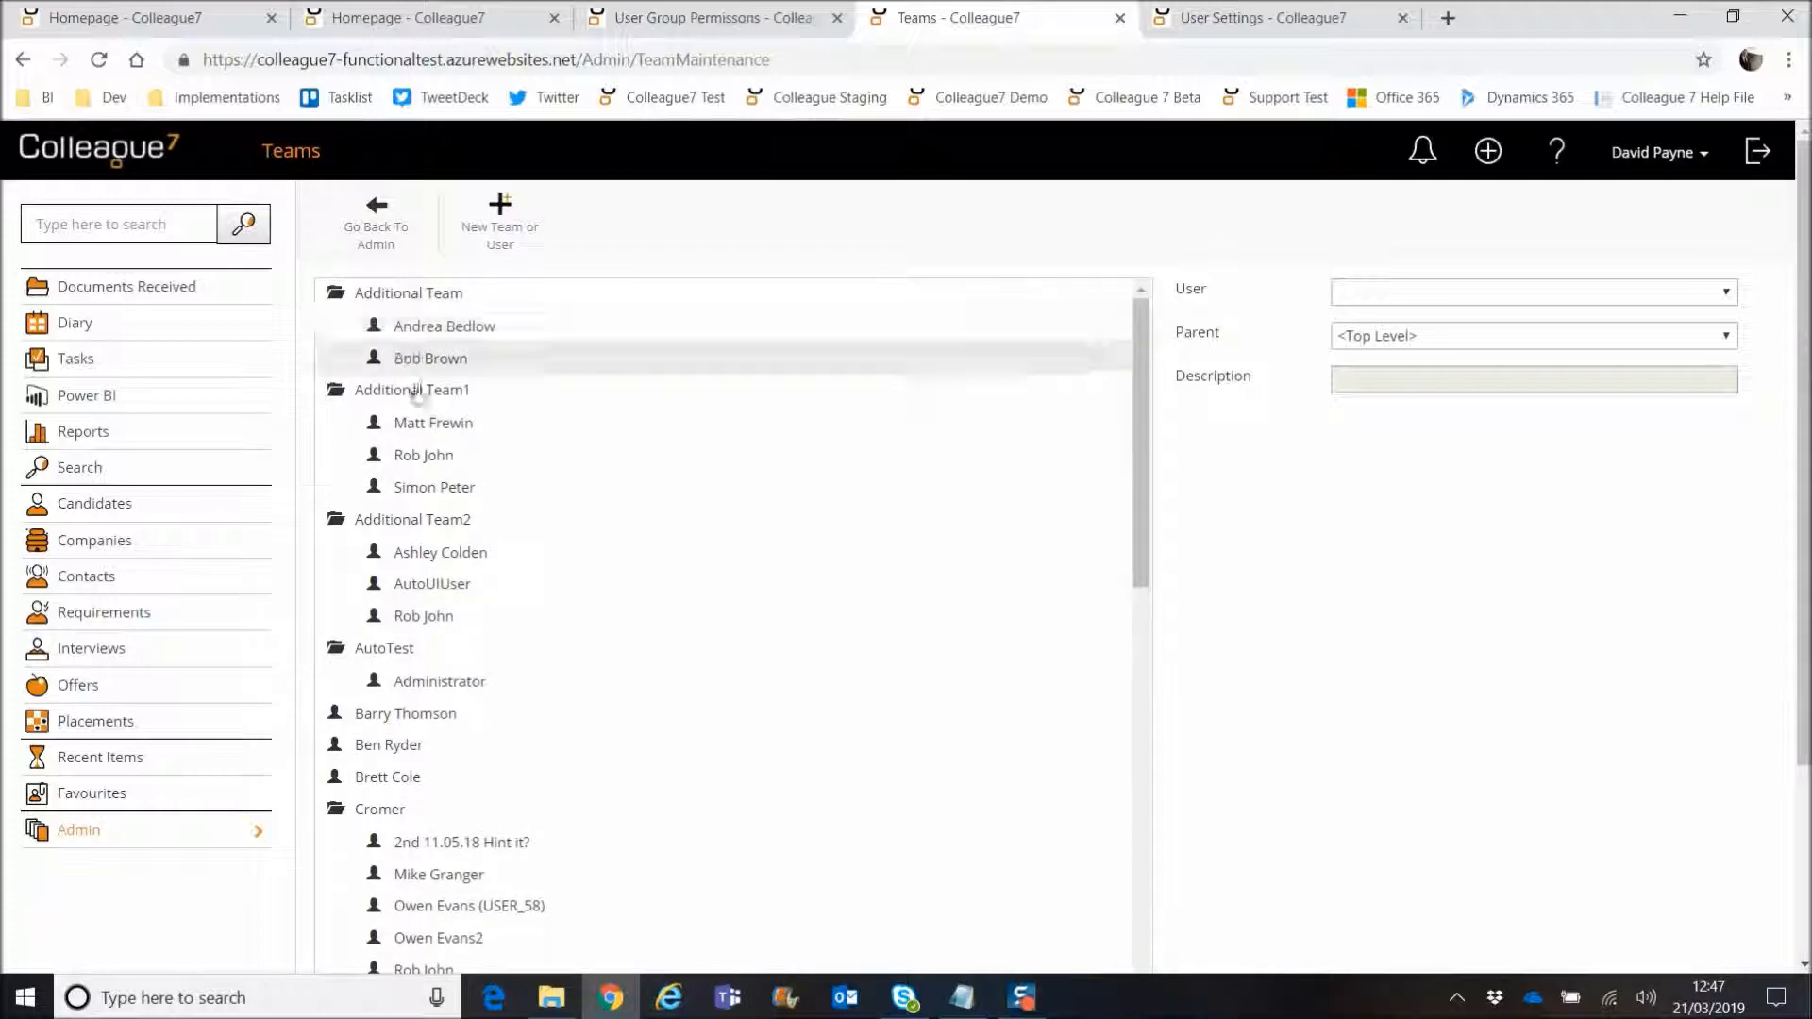
click(420, 17)
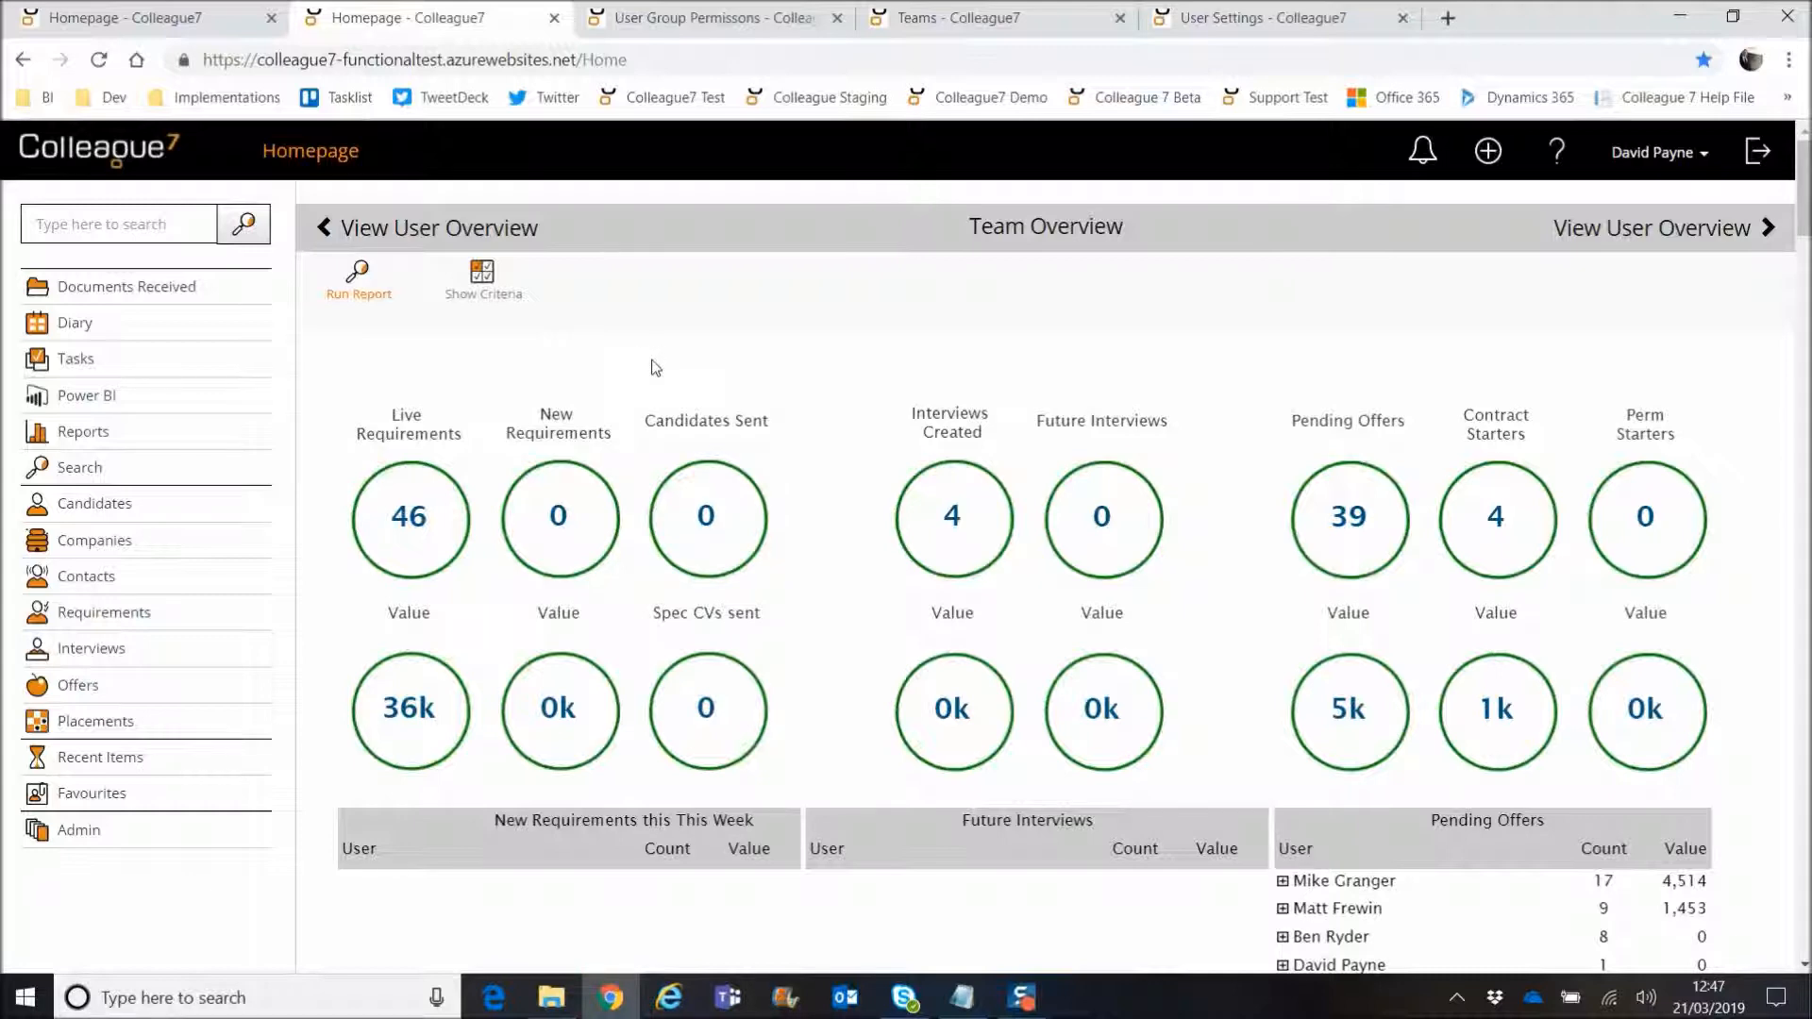
scroll(656, 368, down, 2)
scroll(656, 368, up, 2)
Step: Show the Team Overview's report criteria and view the available team choices, leaving Hinckley selected
click(506, 300)
click(587, 402)
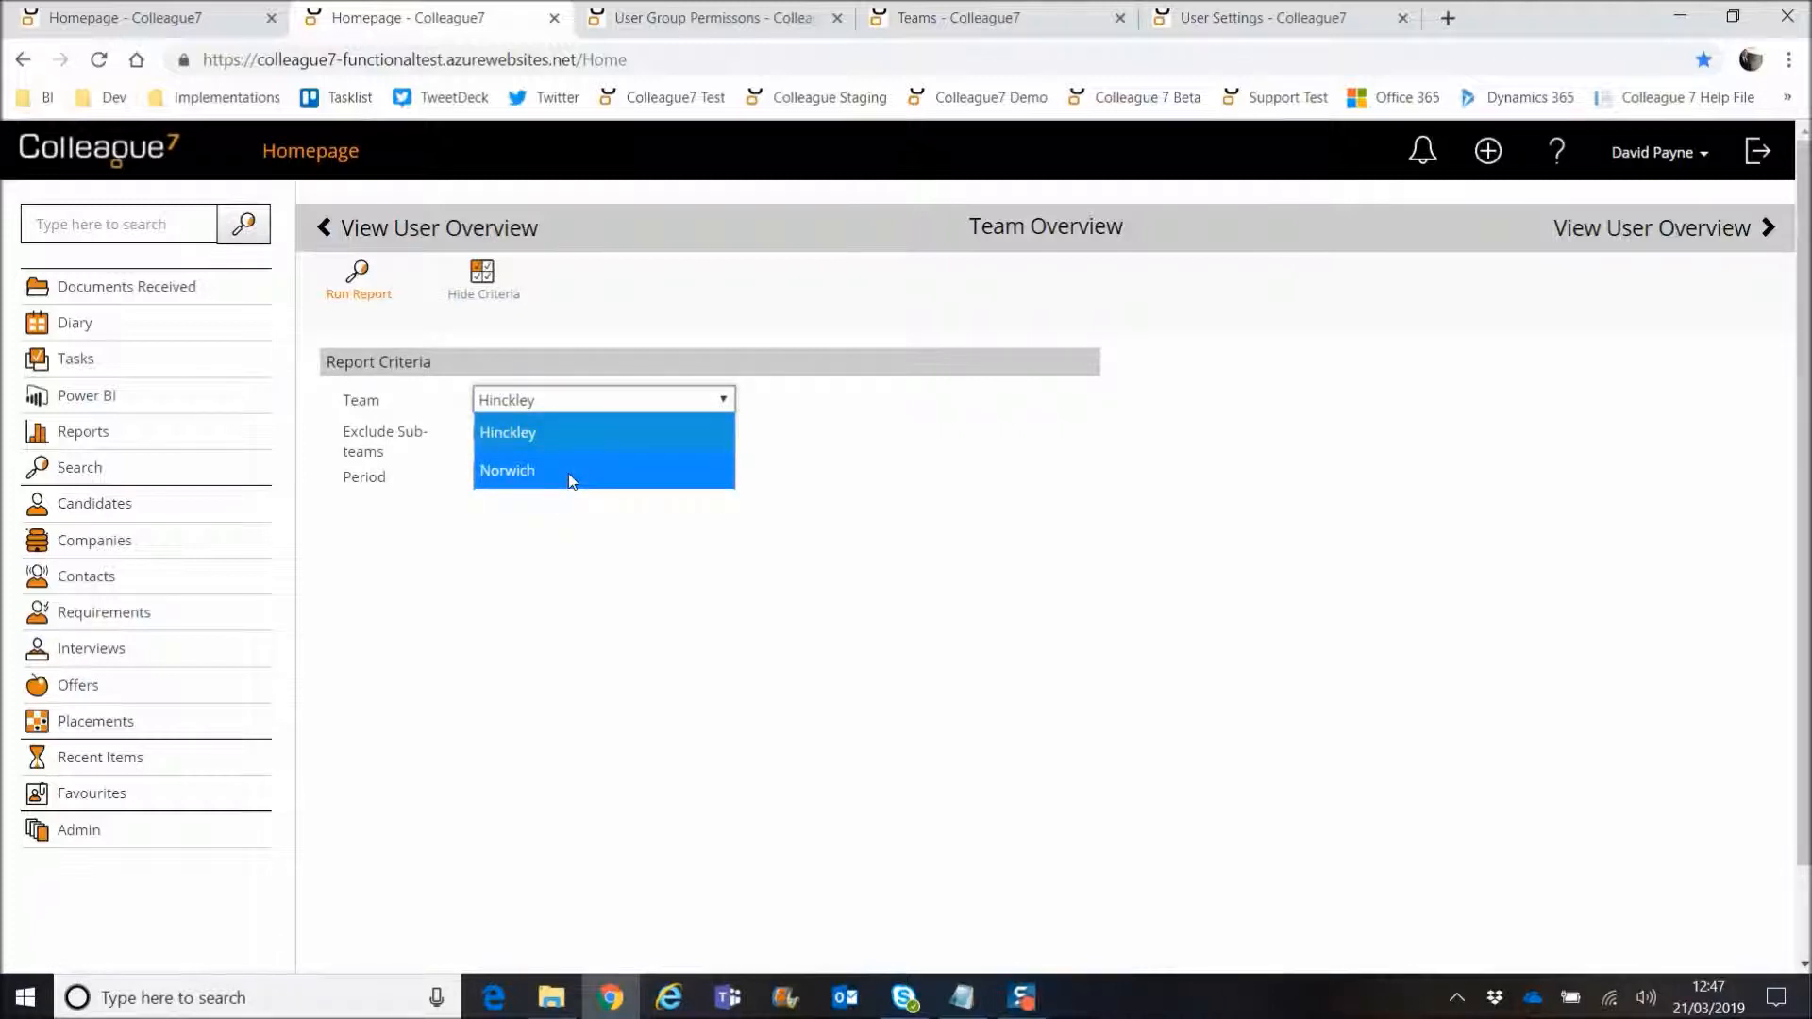
click(641, 432)
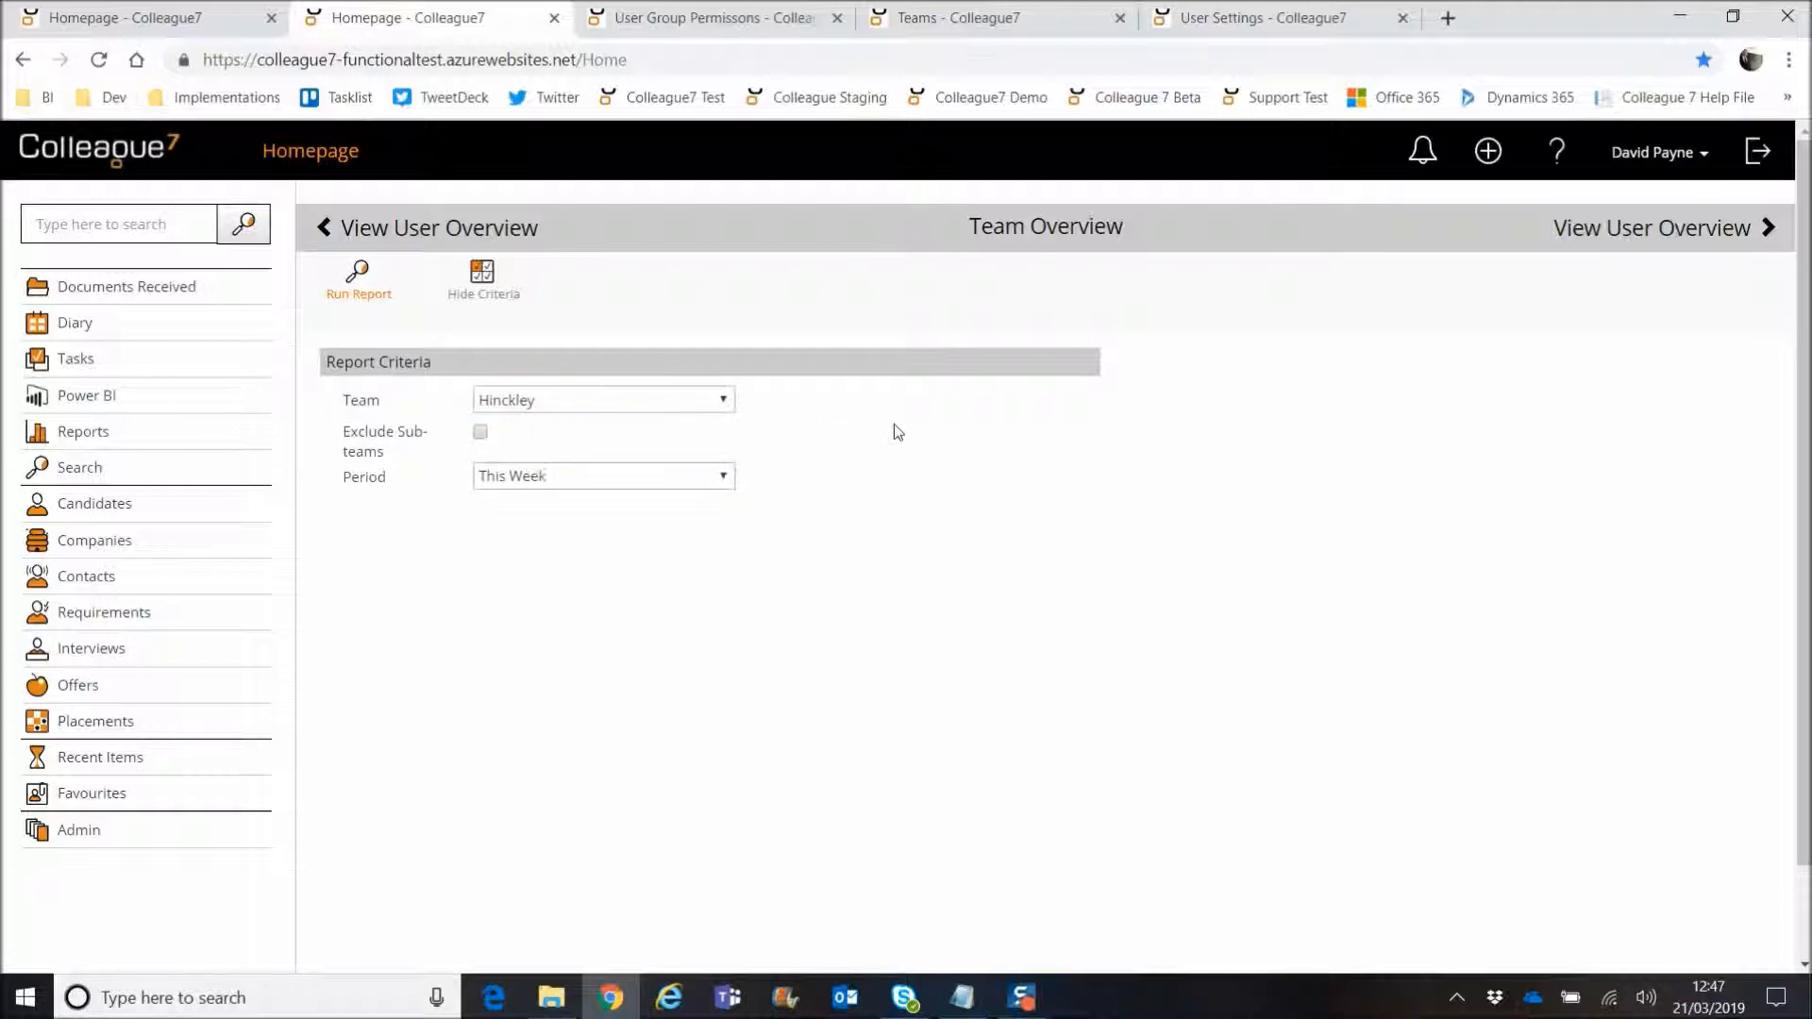
click(579, 400)
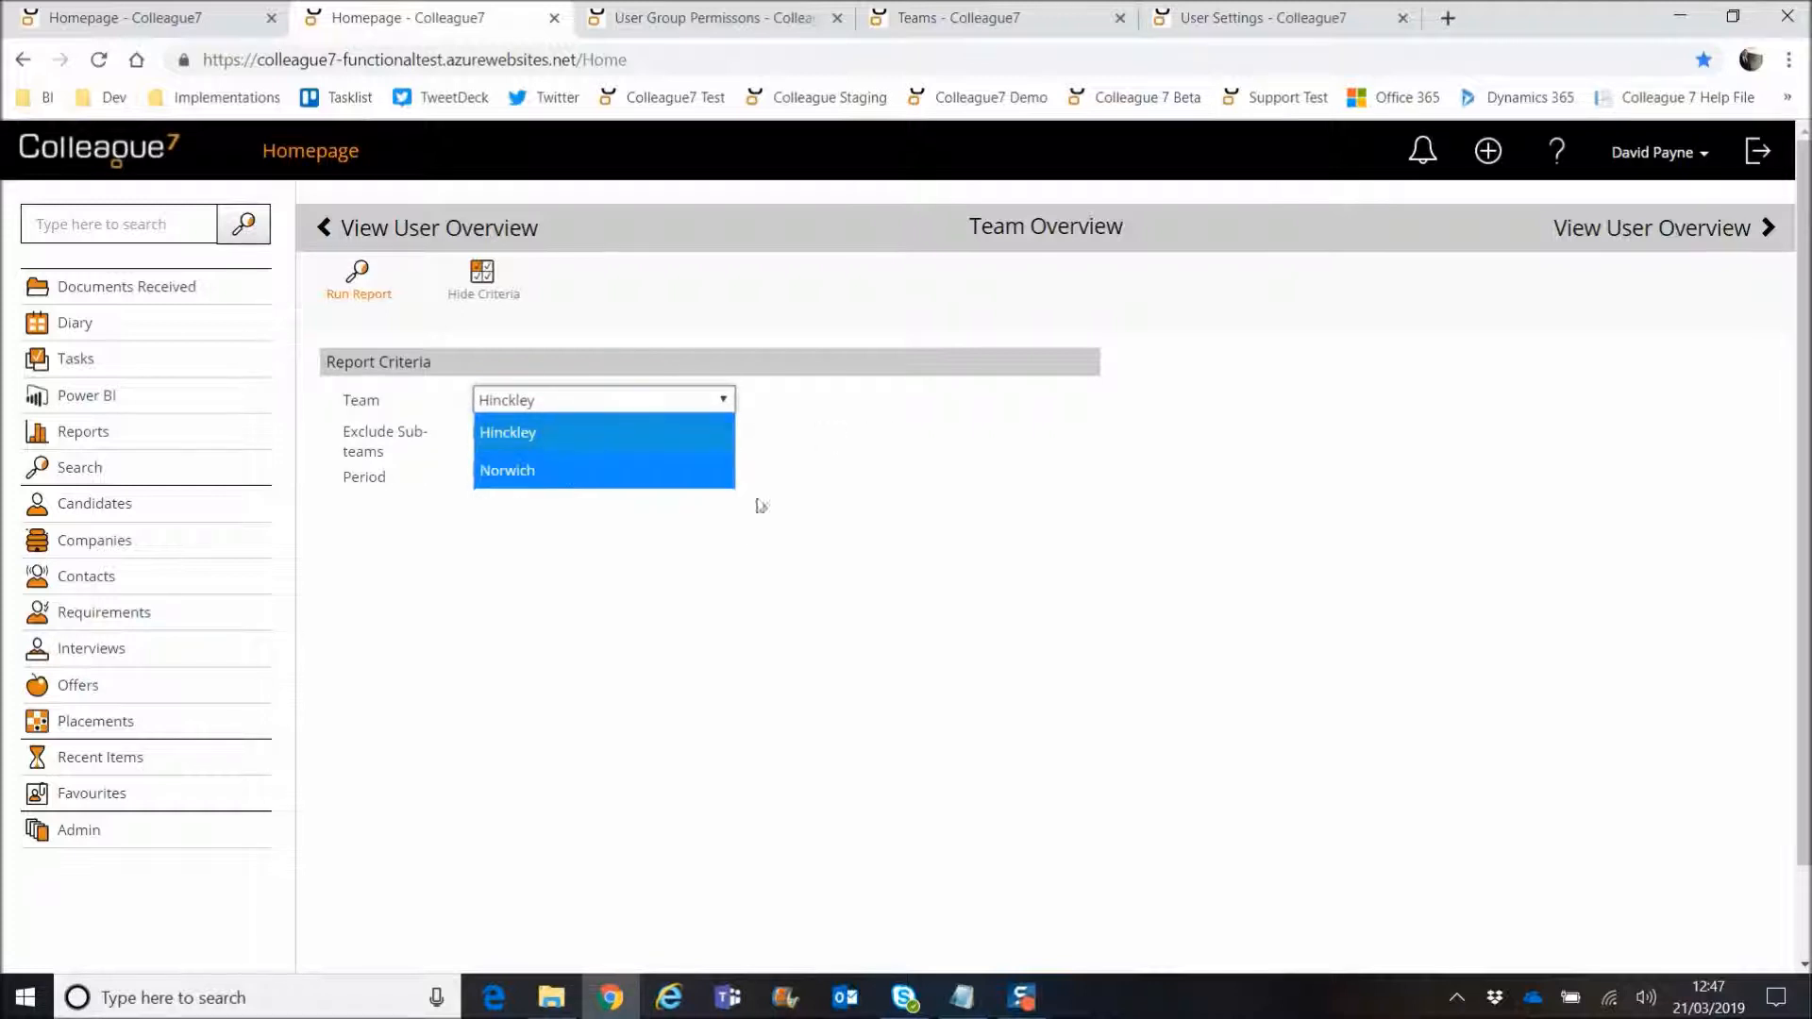
click(839, 505)
click(557, 398)
click(859, 432)
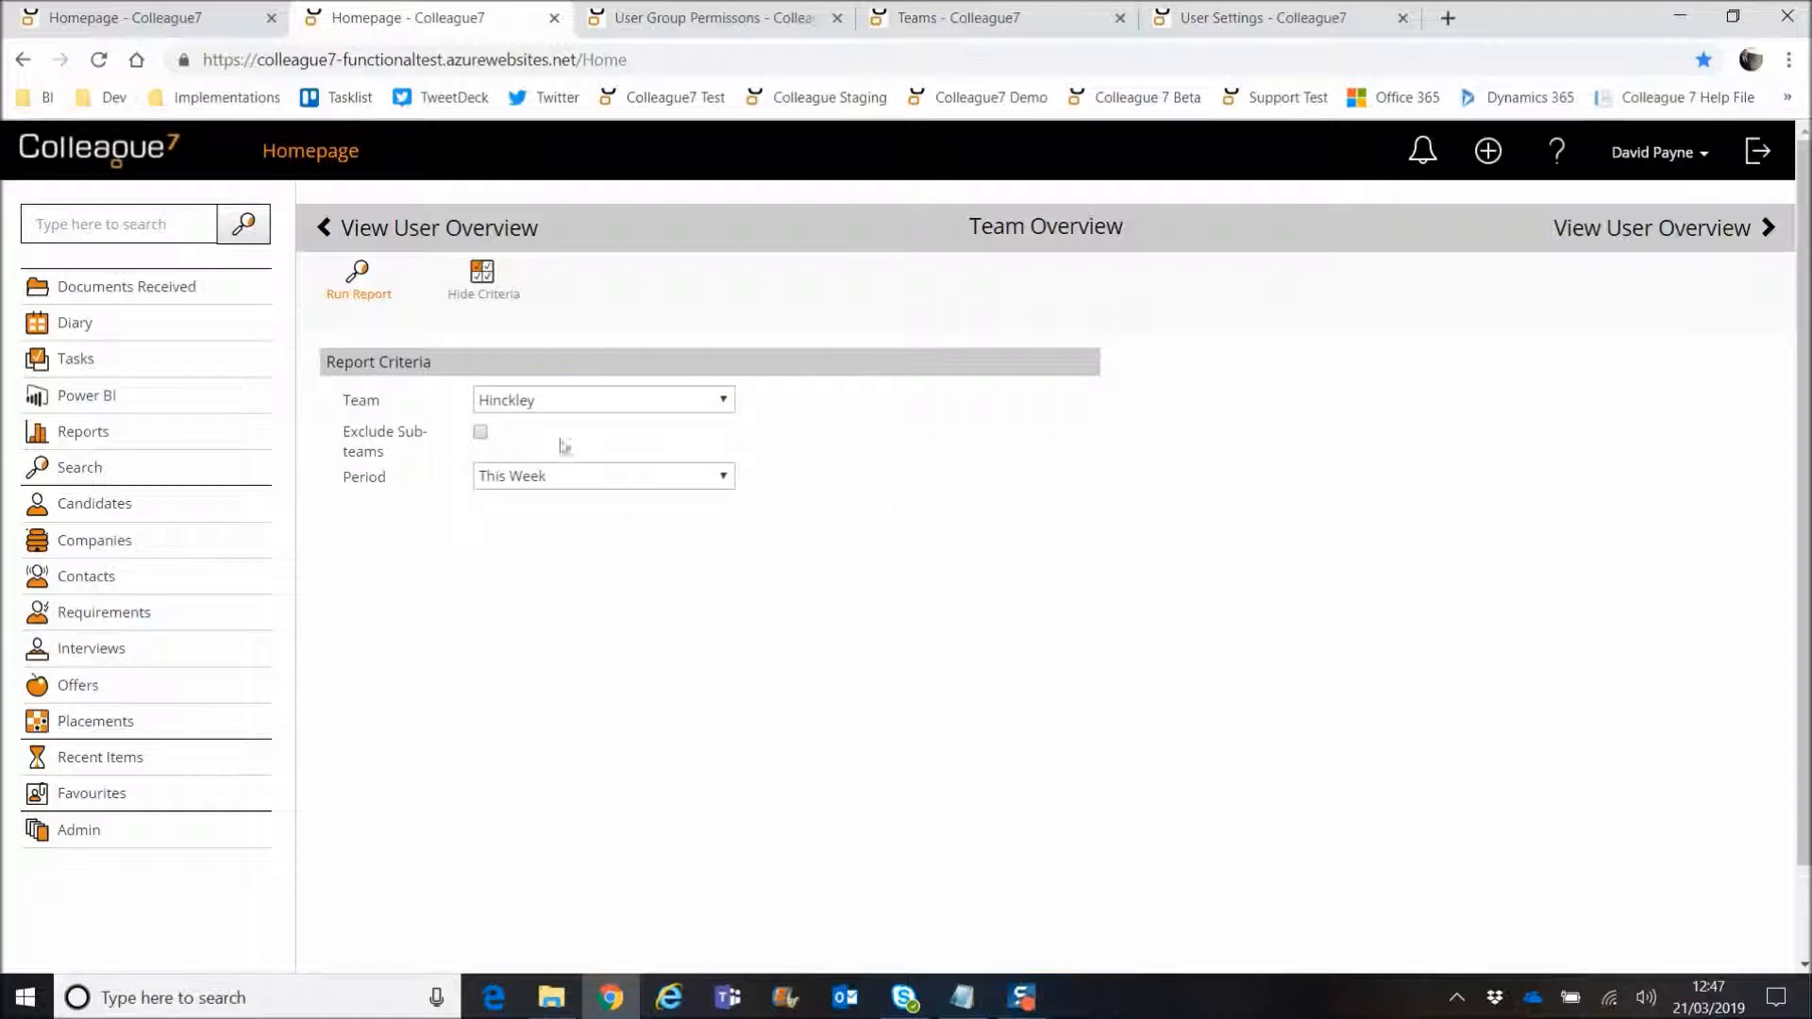
Step: Examine the sub-teams within the team structure on the Teams page and return to the Team Overview criteria
click(999, 21)
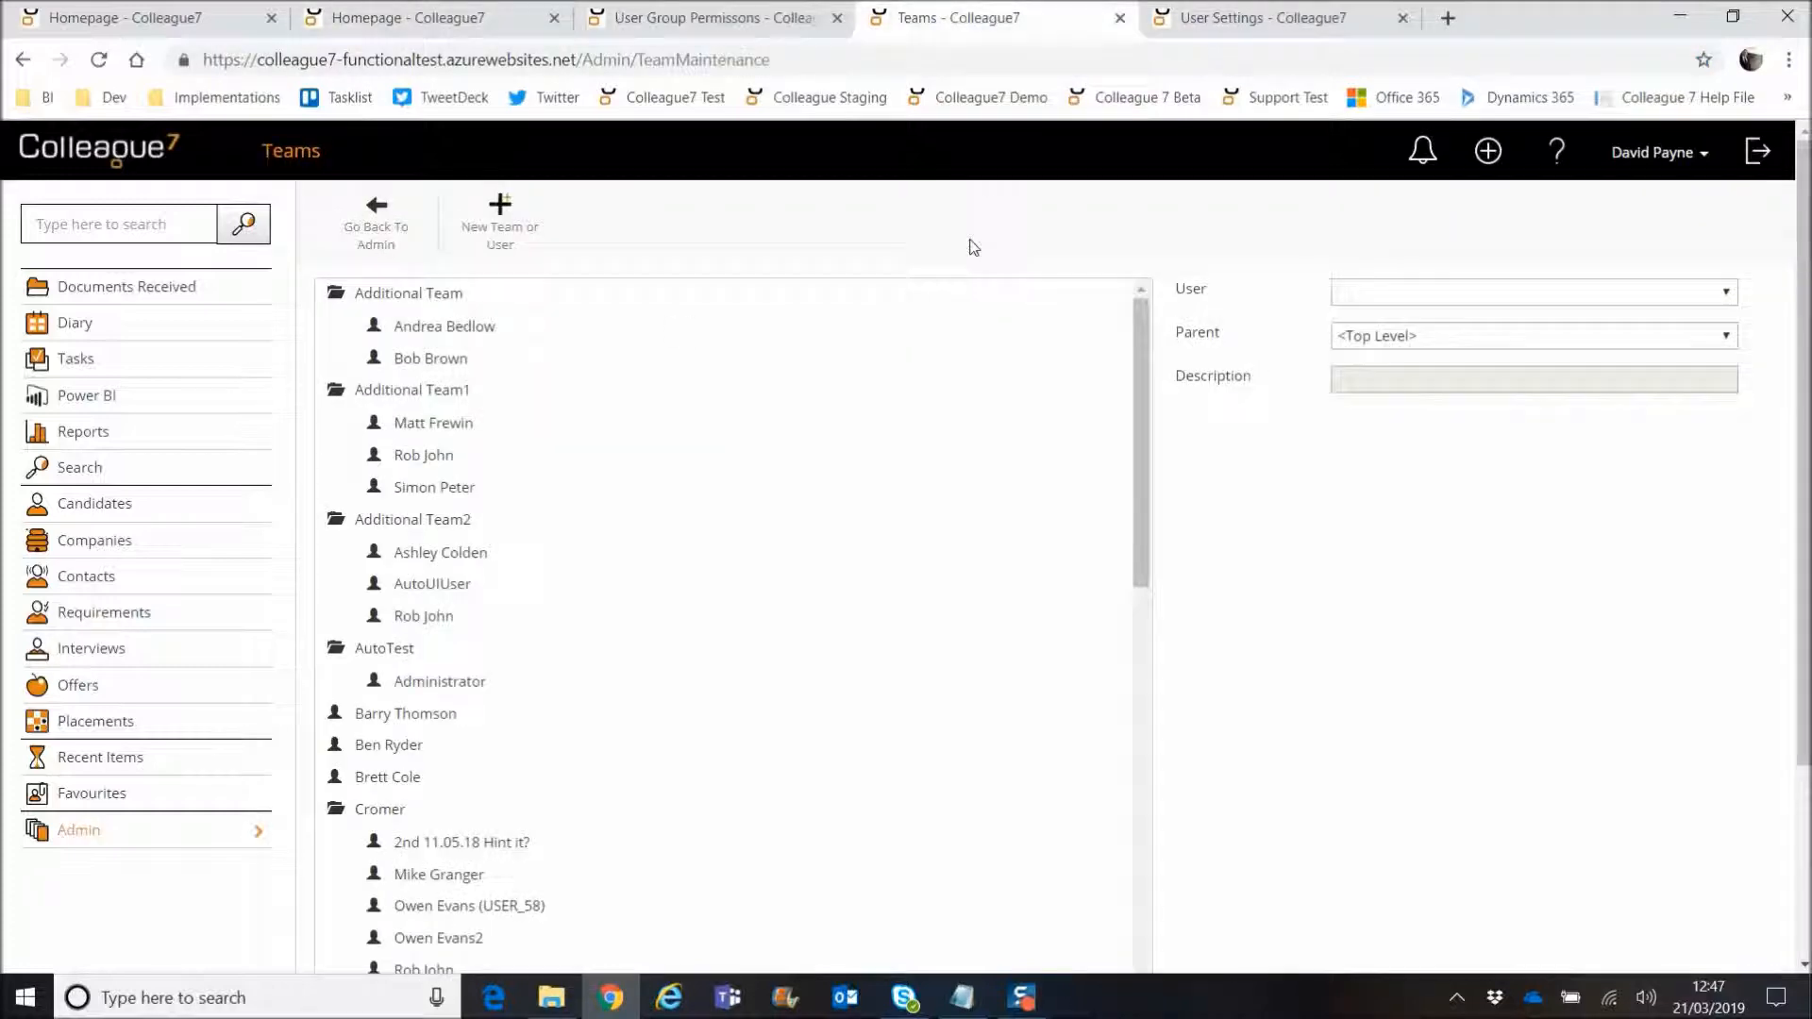
scroll(538, 586, down, 1)
scroll(549, 618, down, 13)
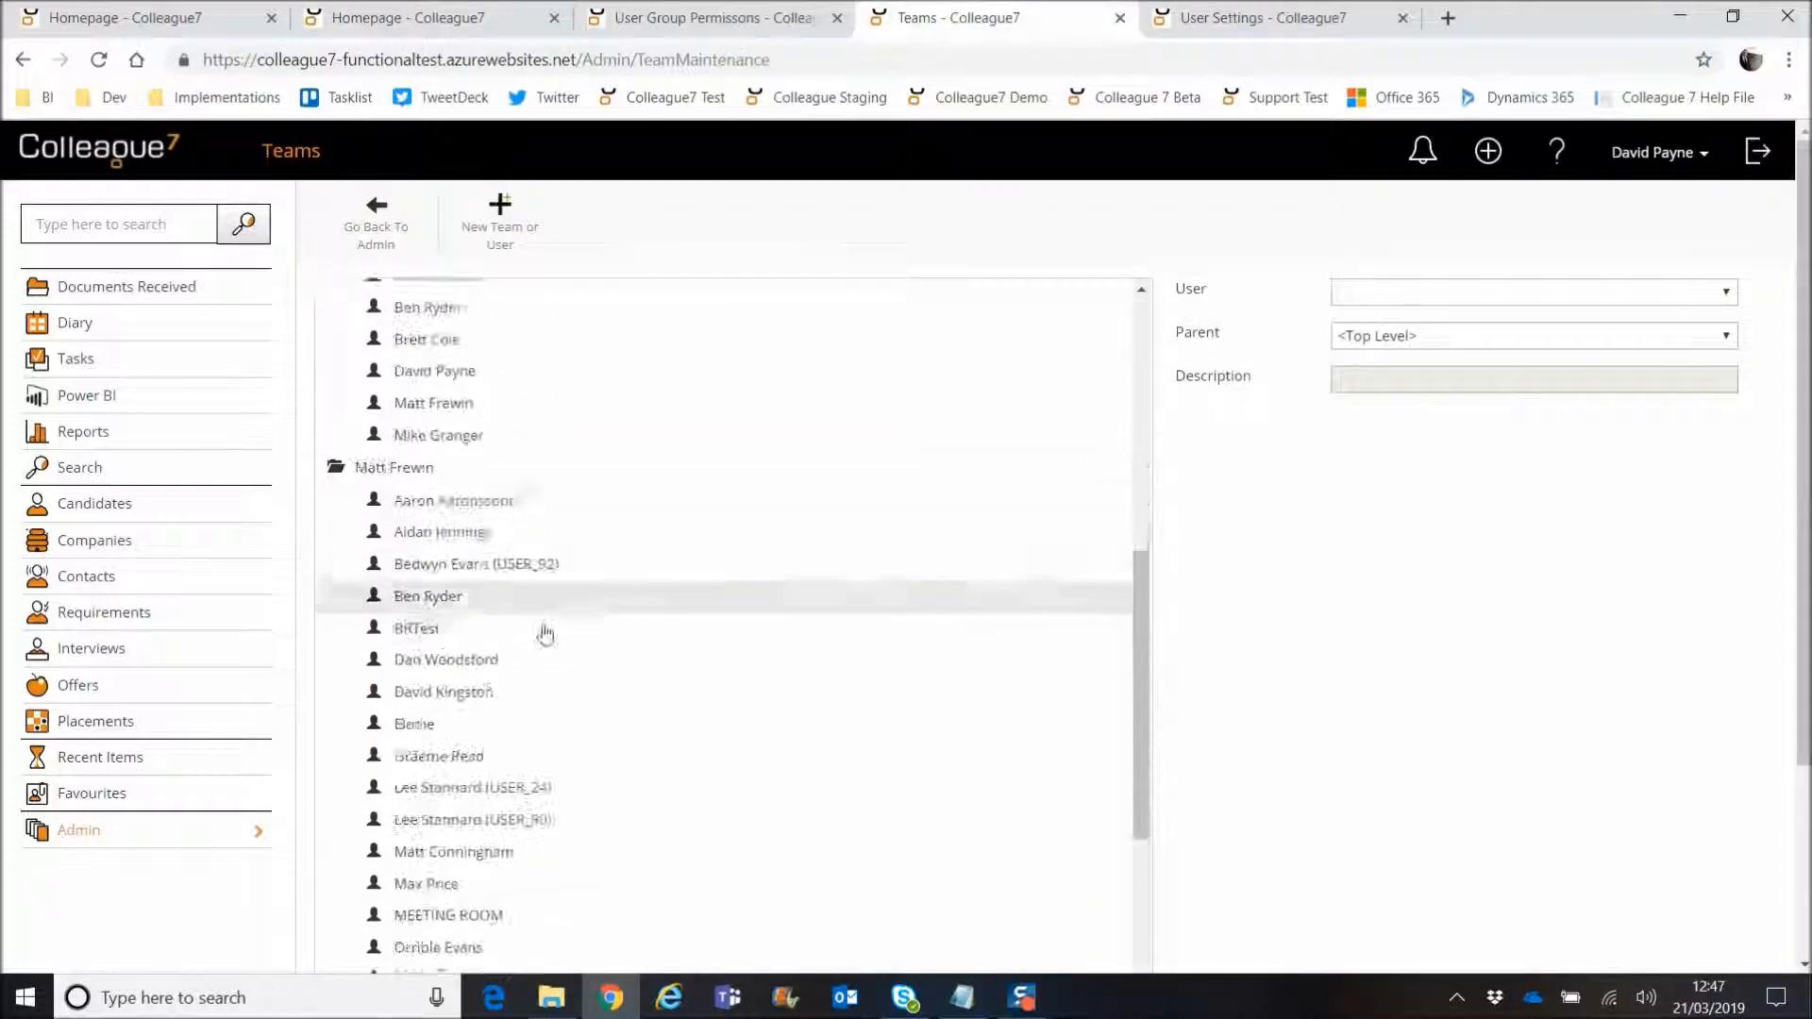
scroll(489, 597, down, 3)
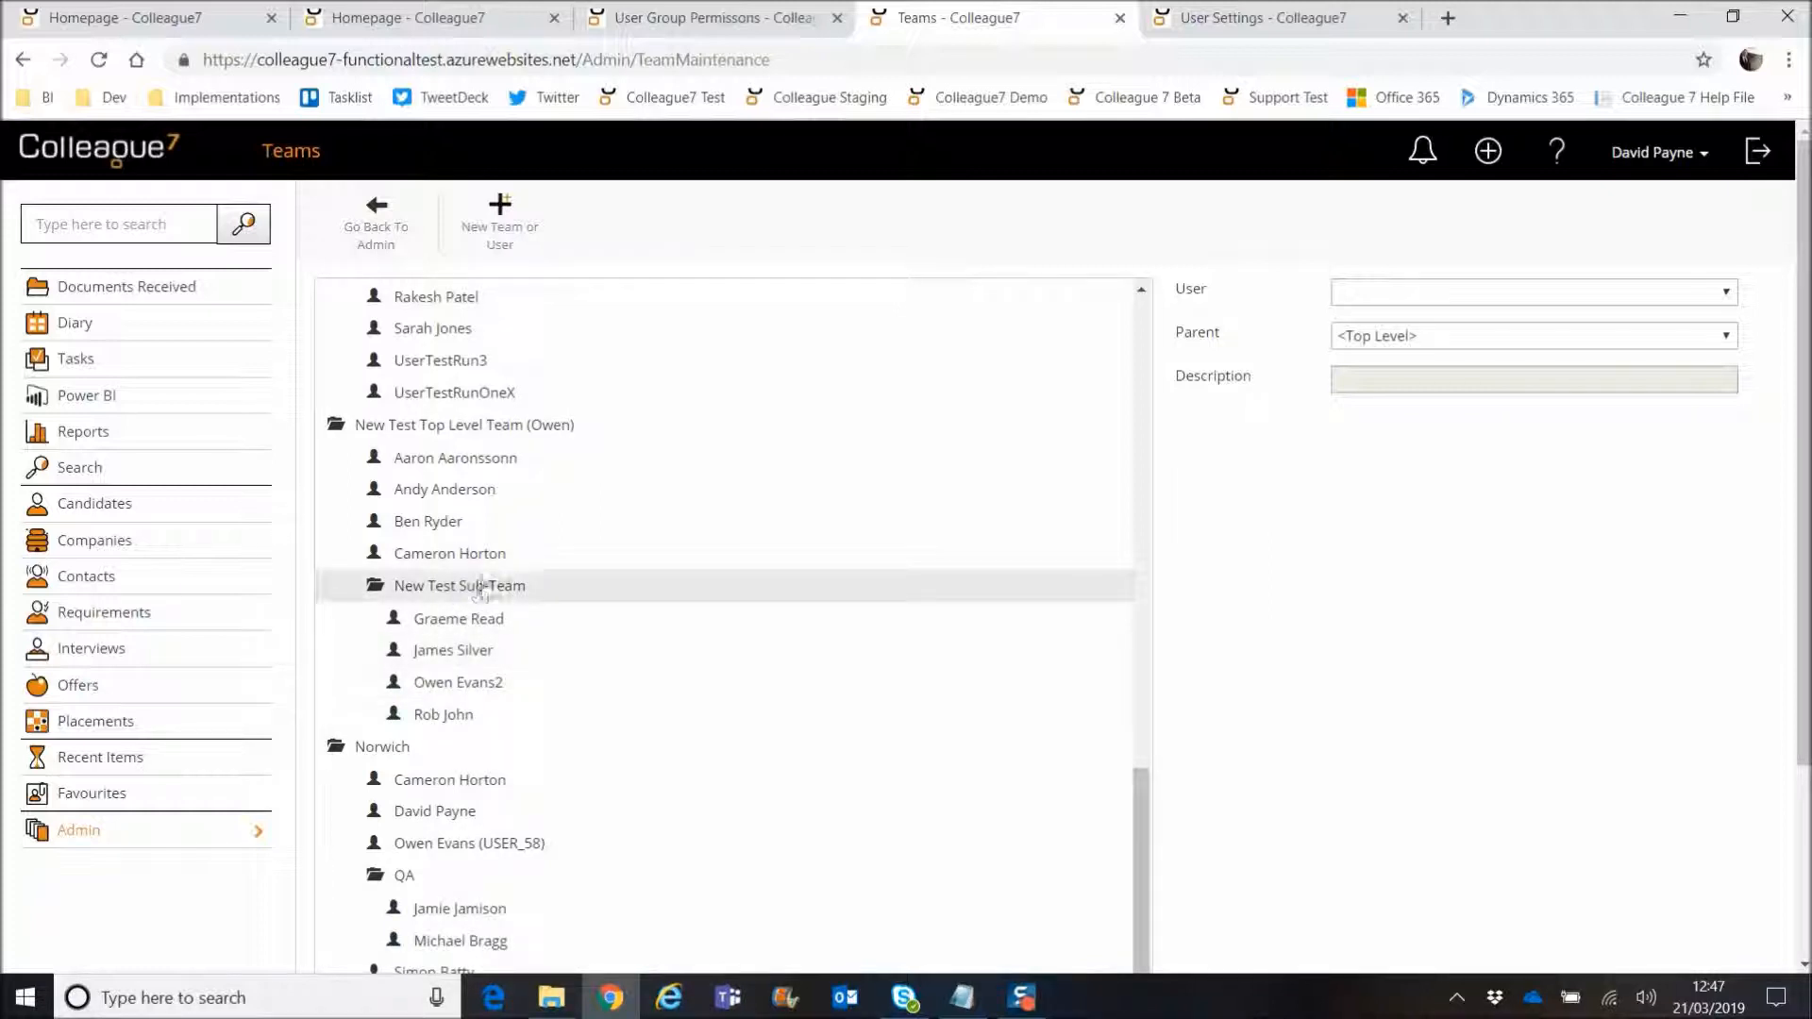
click(463, 21)
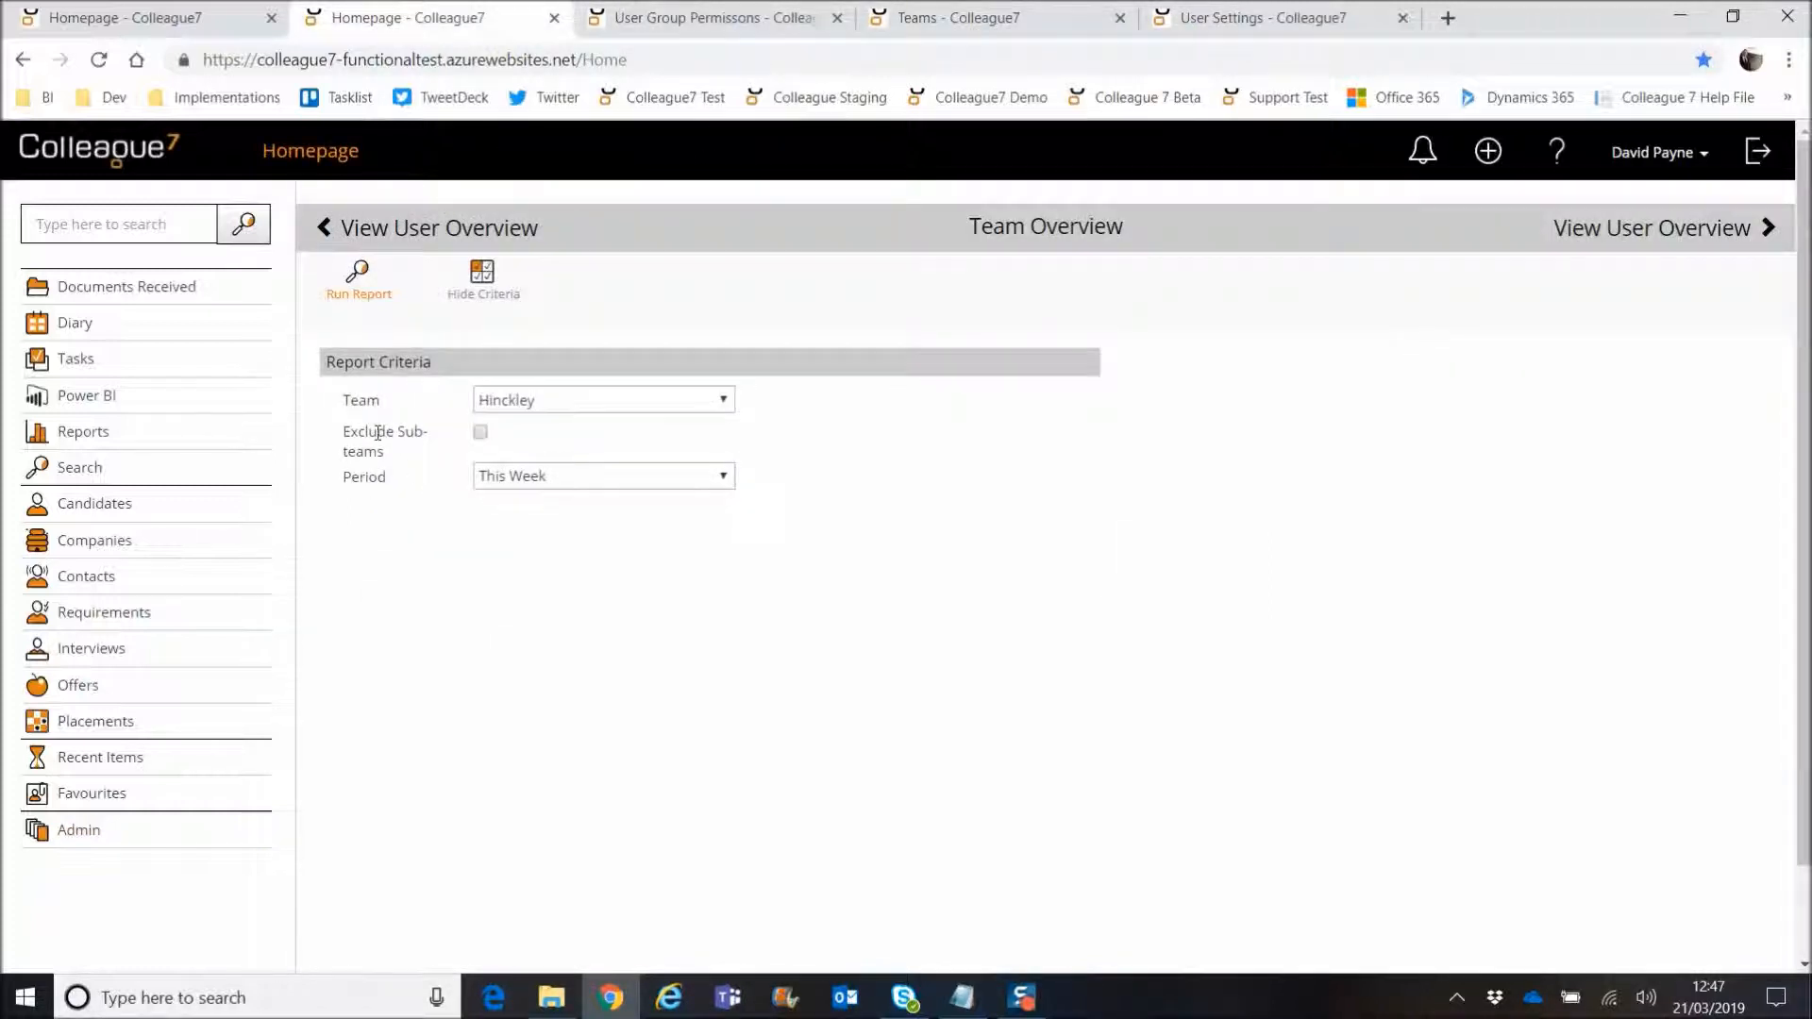
Step: Try Date Range and Today as the Team Overview's report period and return the period to This Week
click(725, 479)
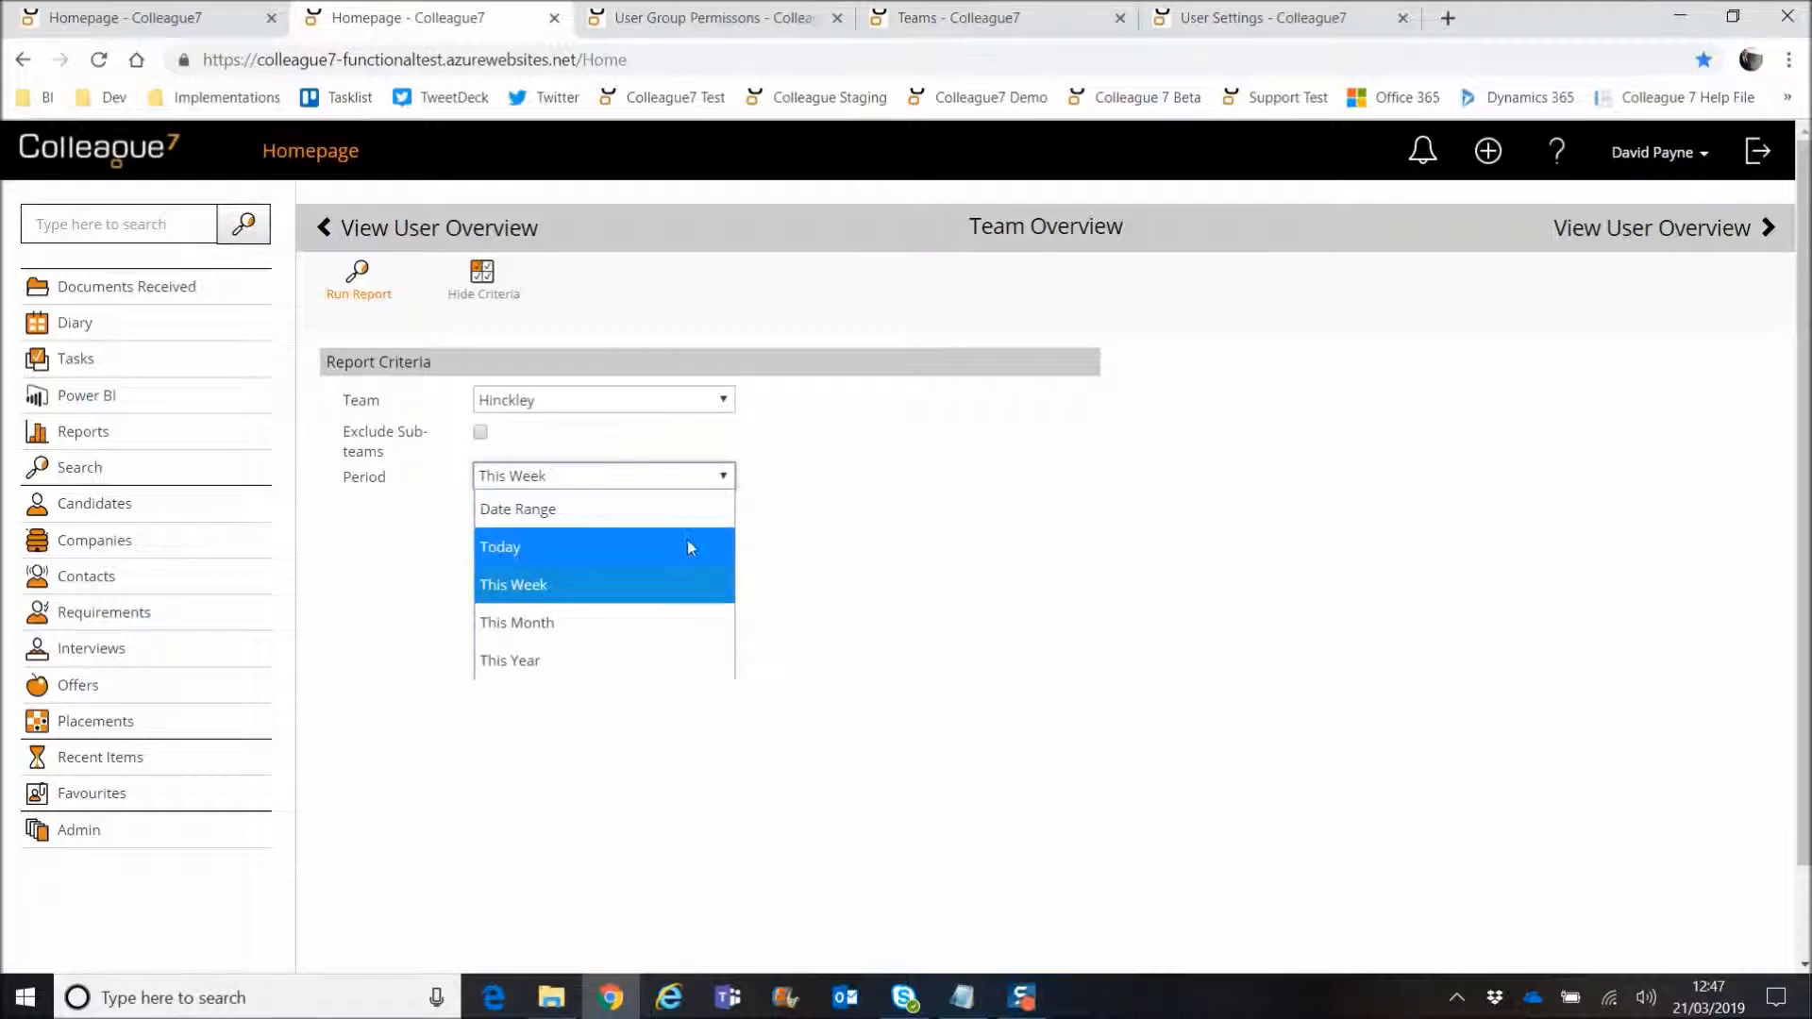
click(687, 524)
click(556, 511)
click(715, 510)
click(708, 477)
click(579, 545)
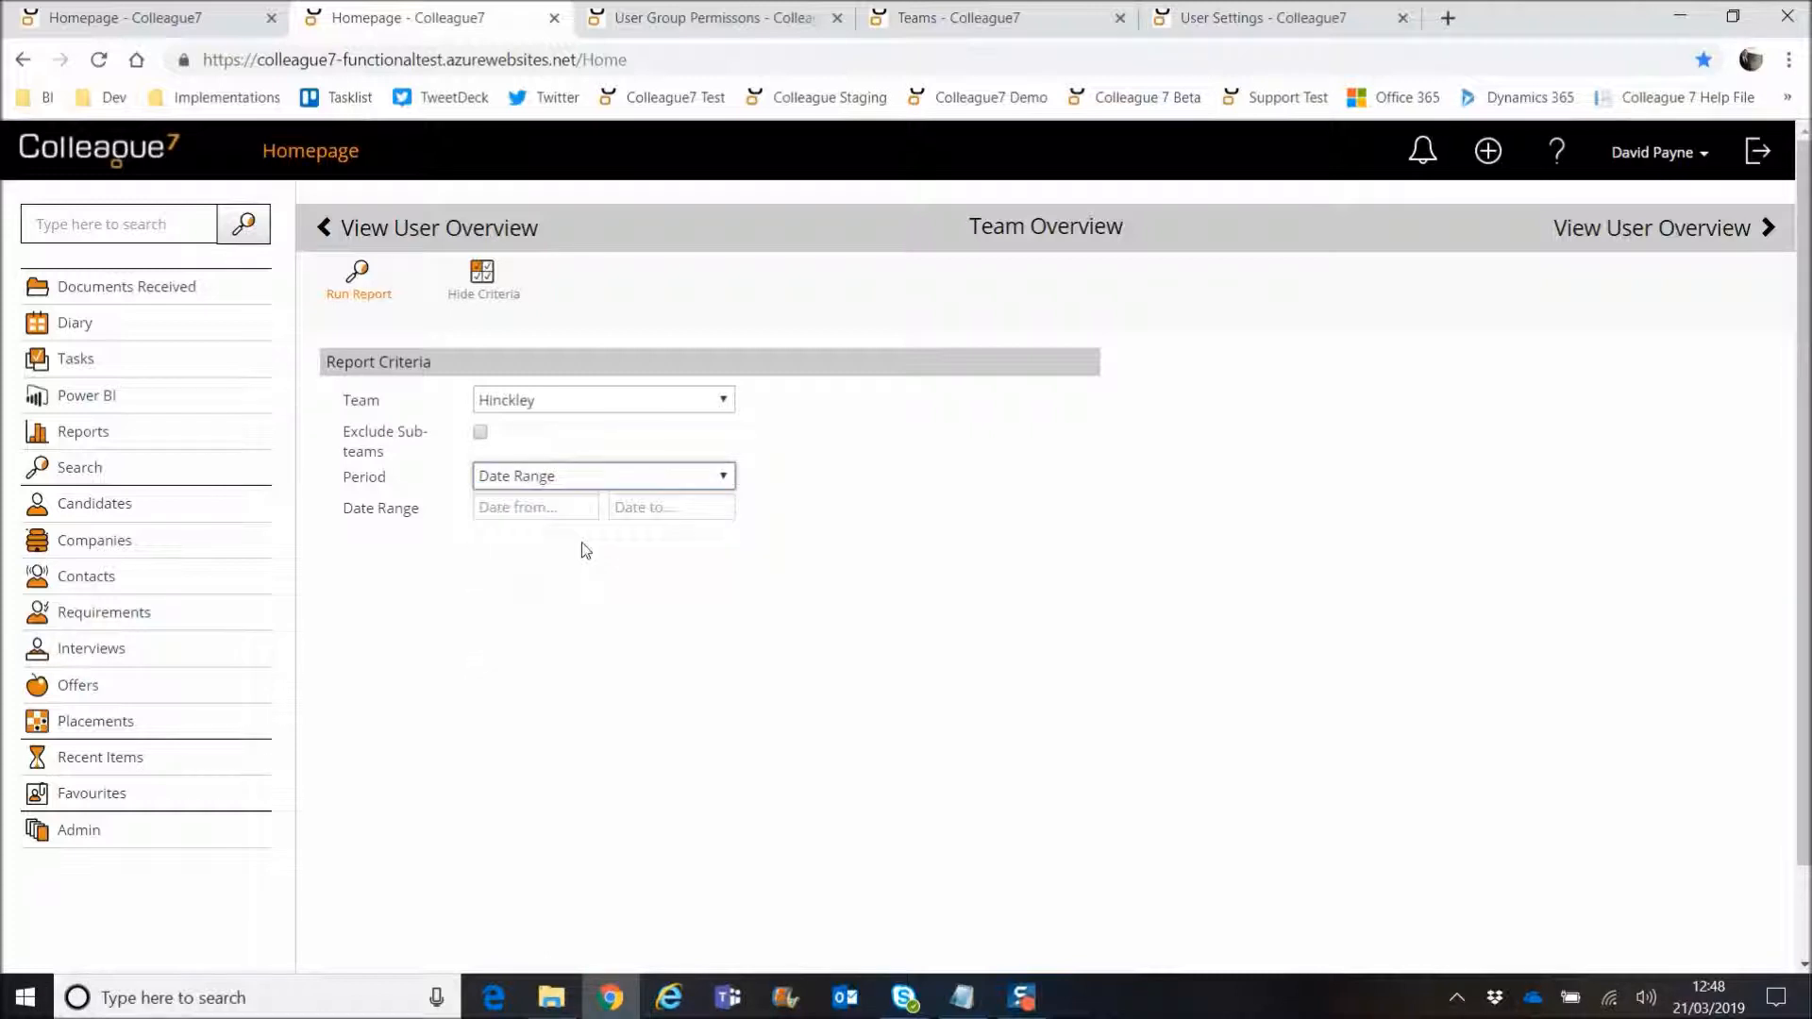
click(604, 477)
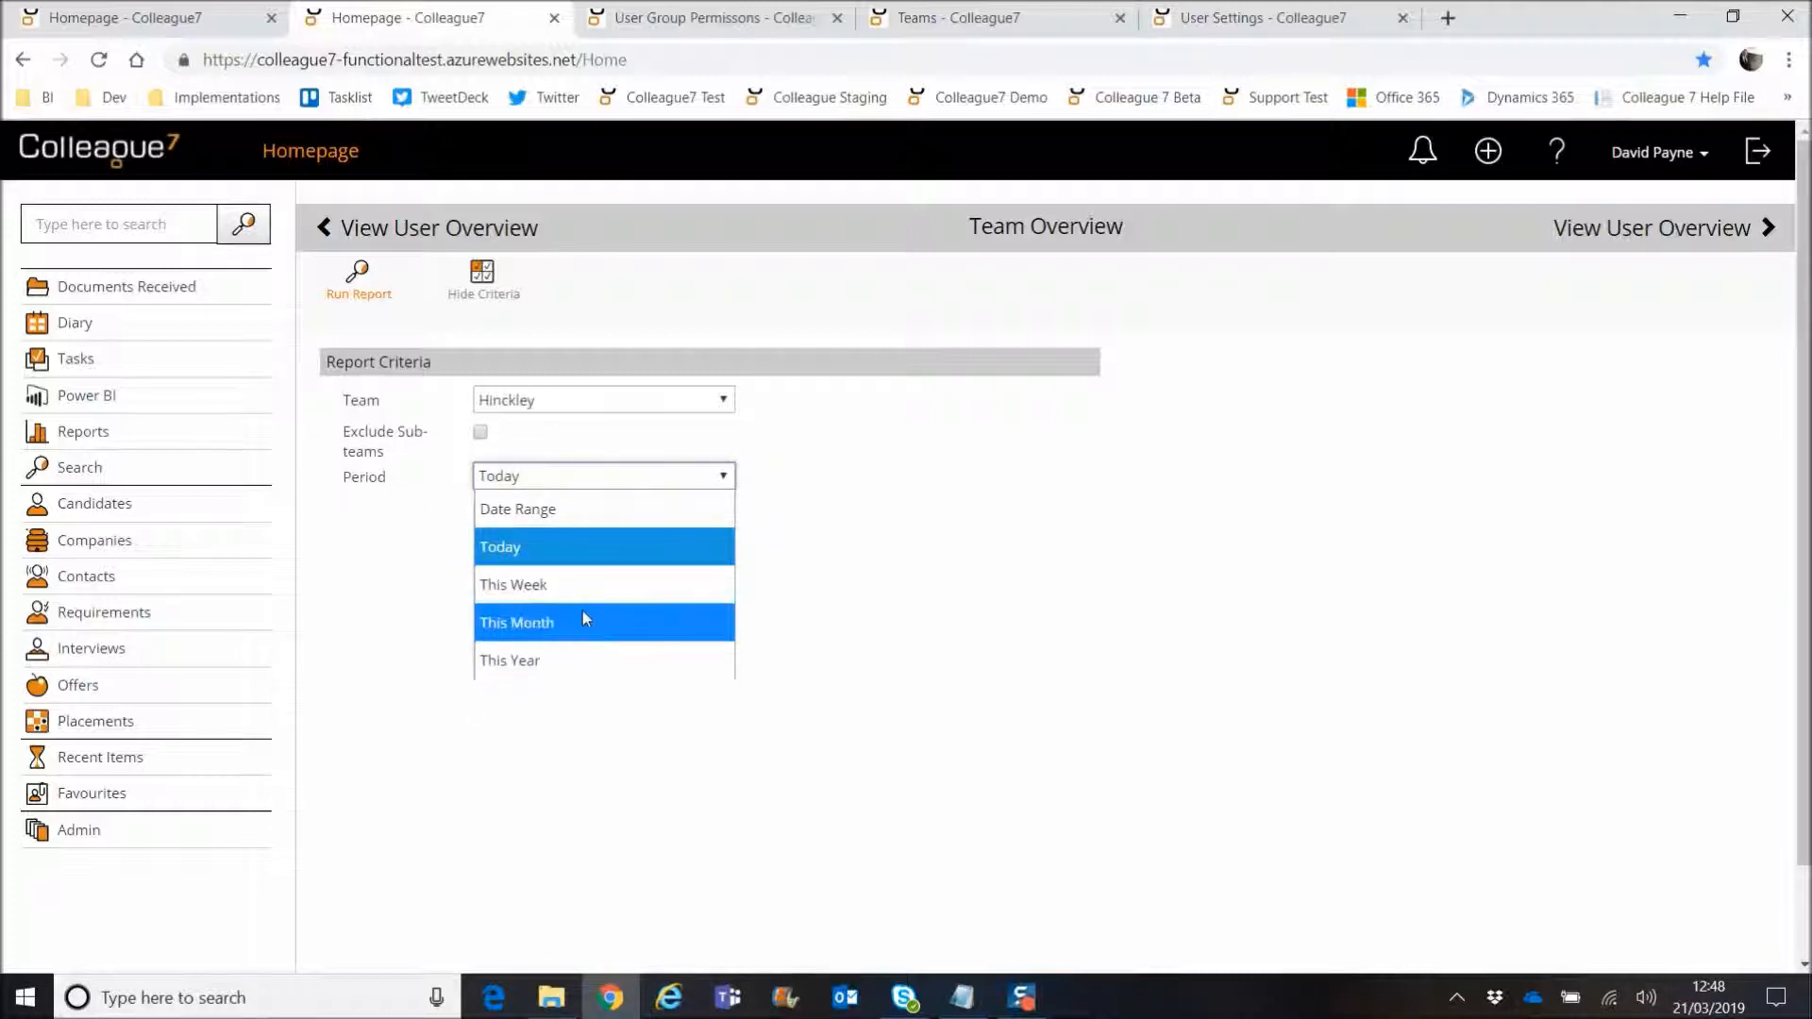
click(676, 545)
click(594, 475)
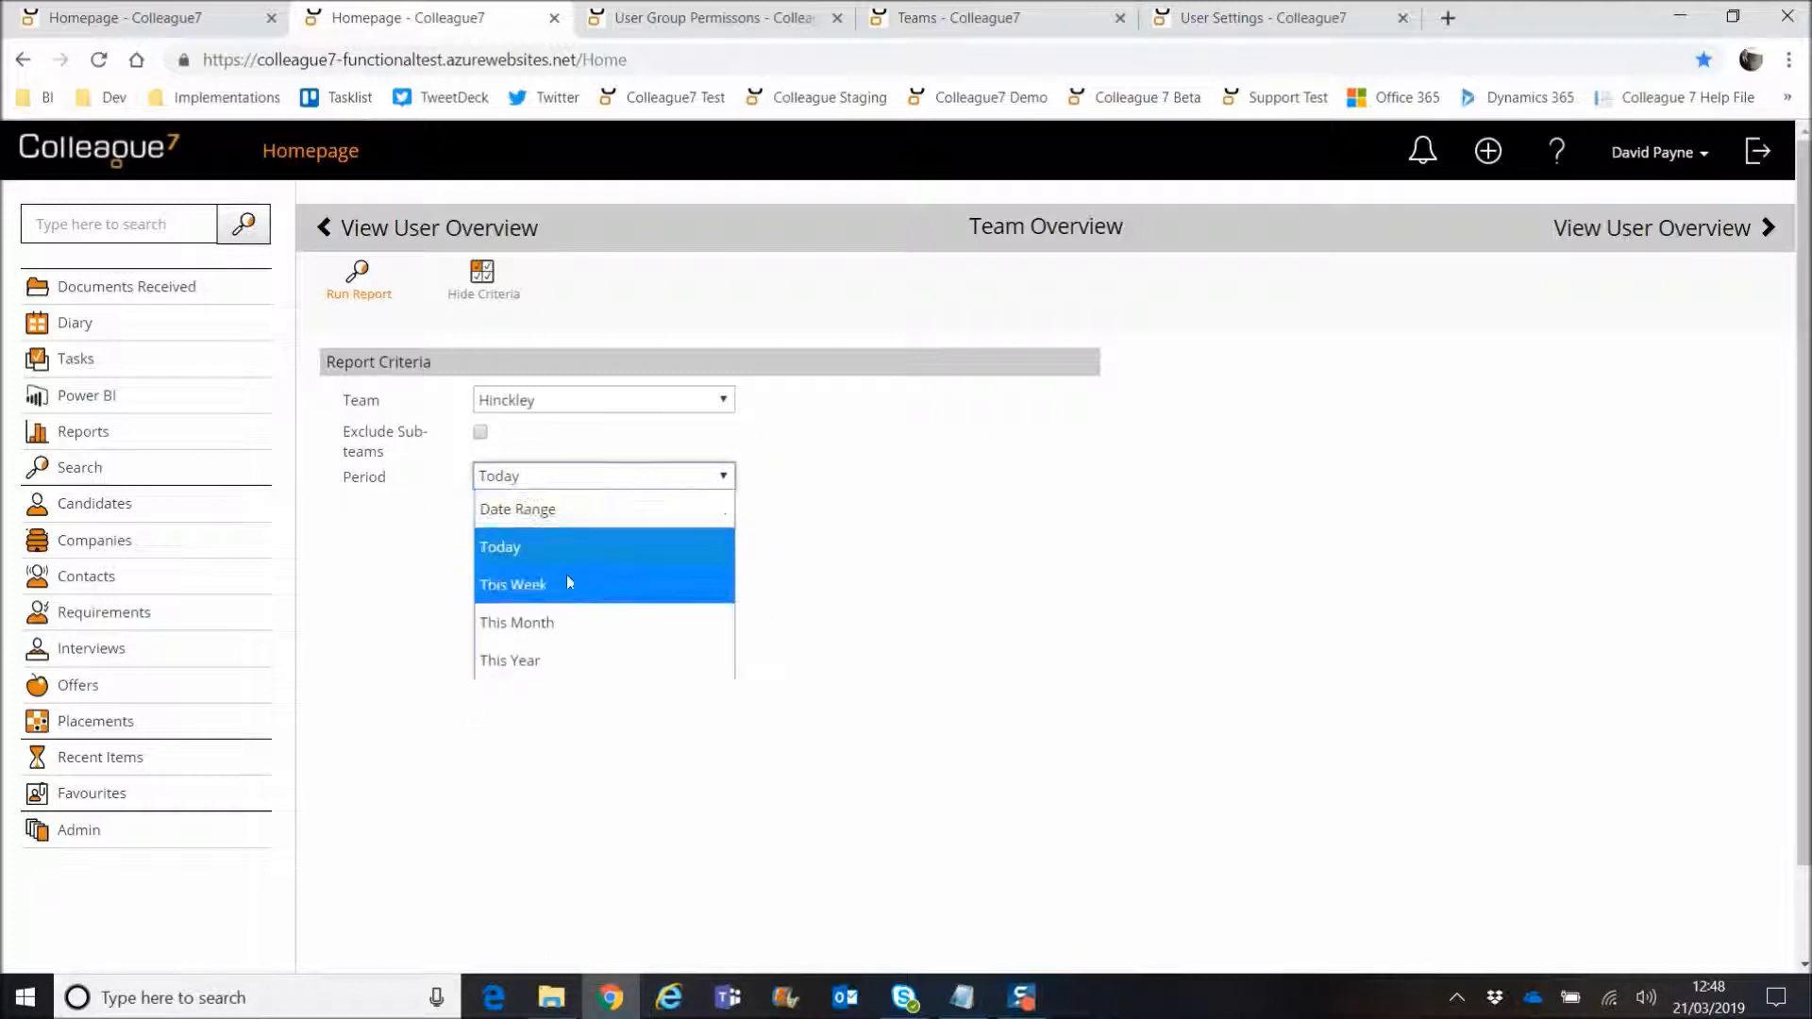
click(571, 583)
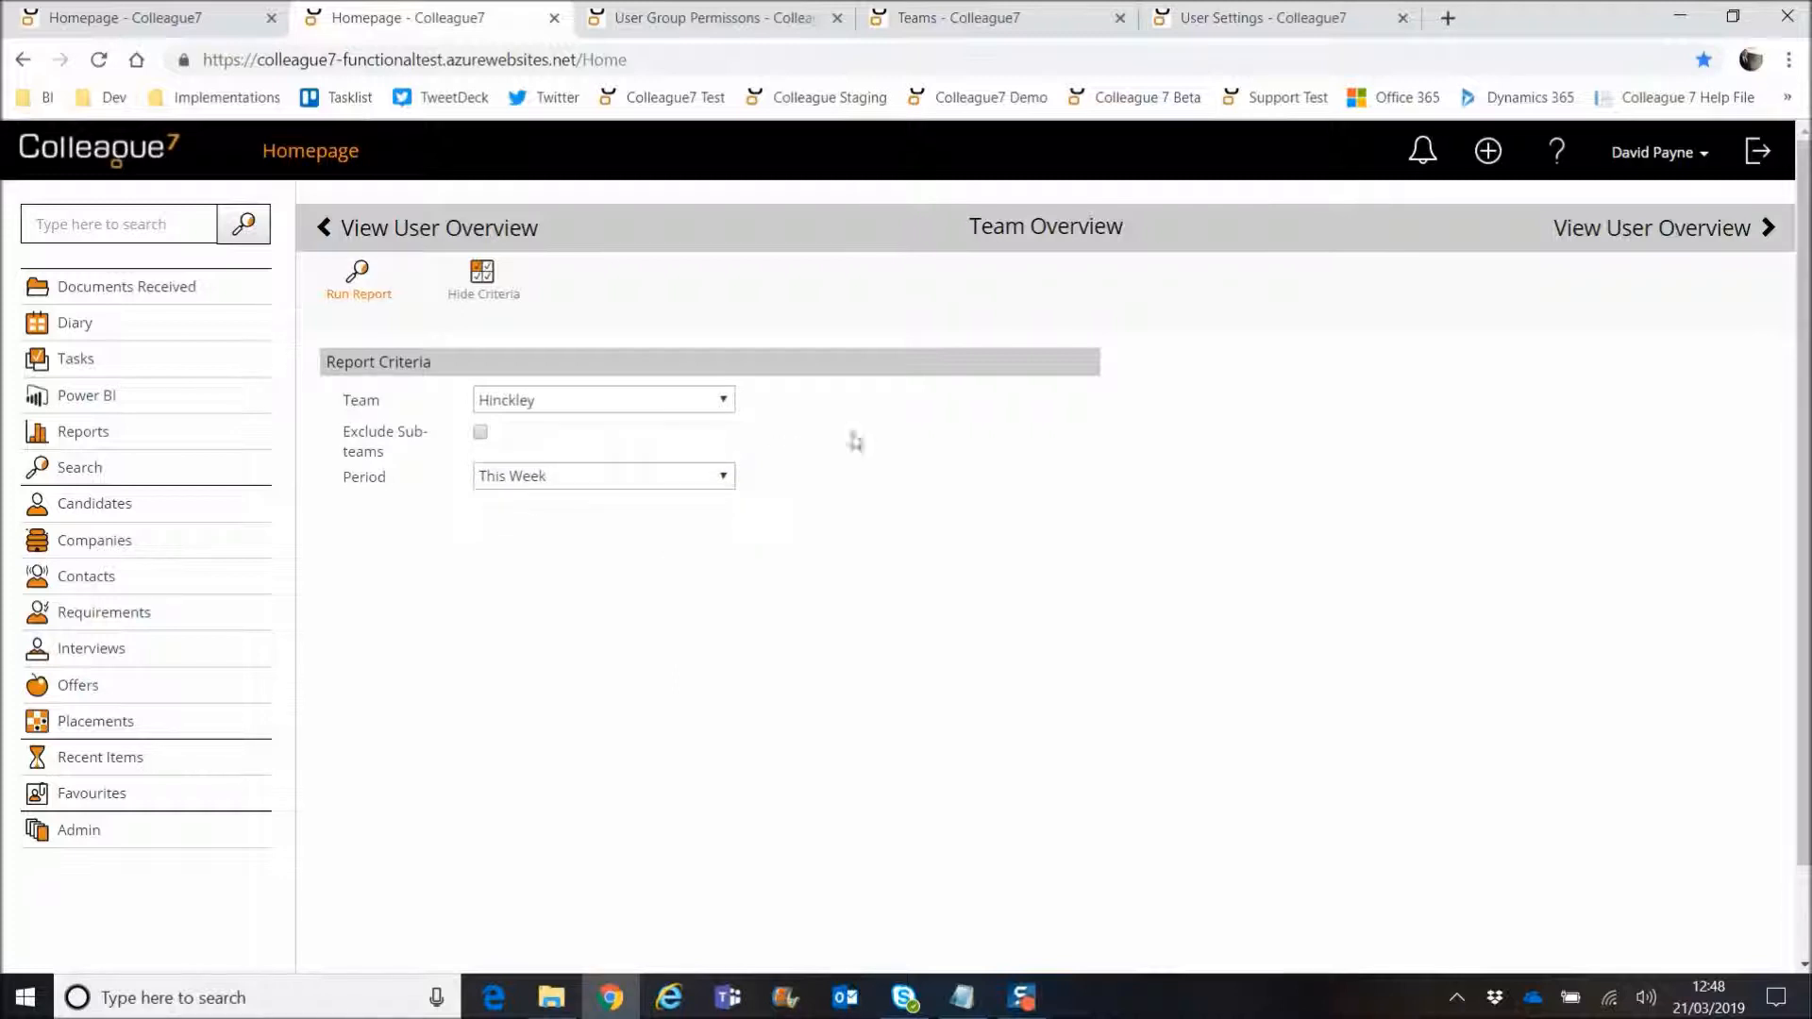
Step: Run the Team Overview report for Hinckley for this week, and switch to the User Overview and back
click(368, 295)
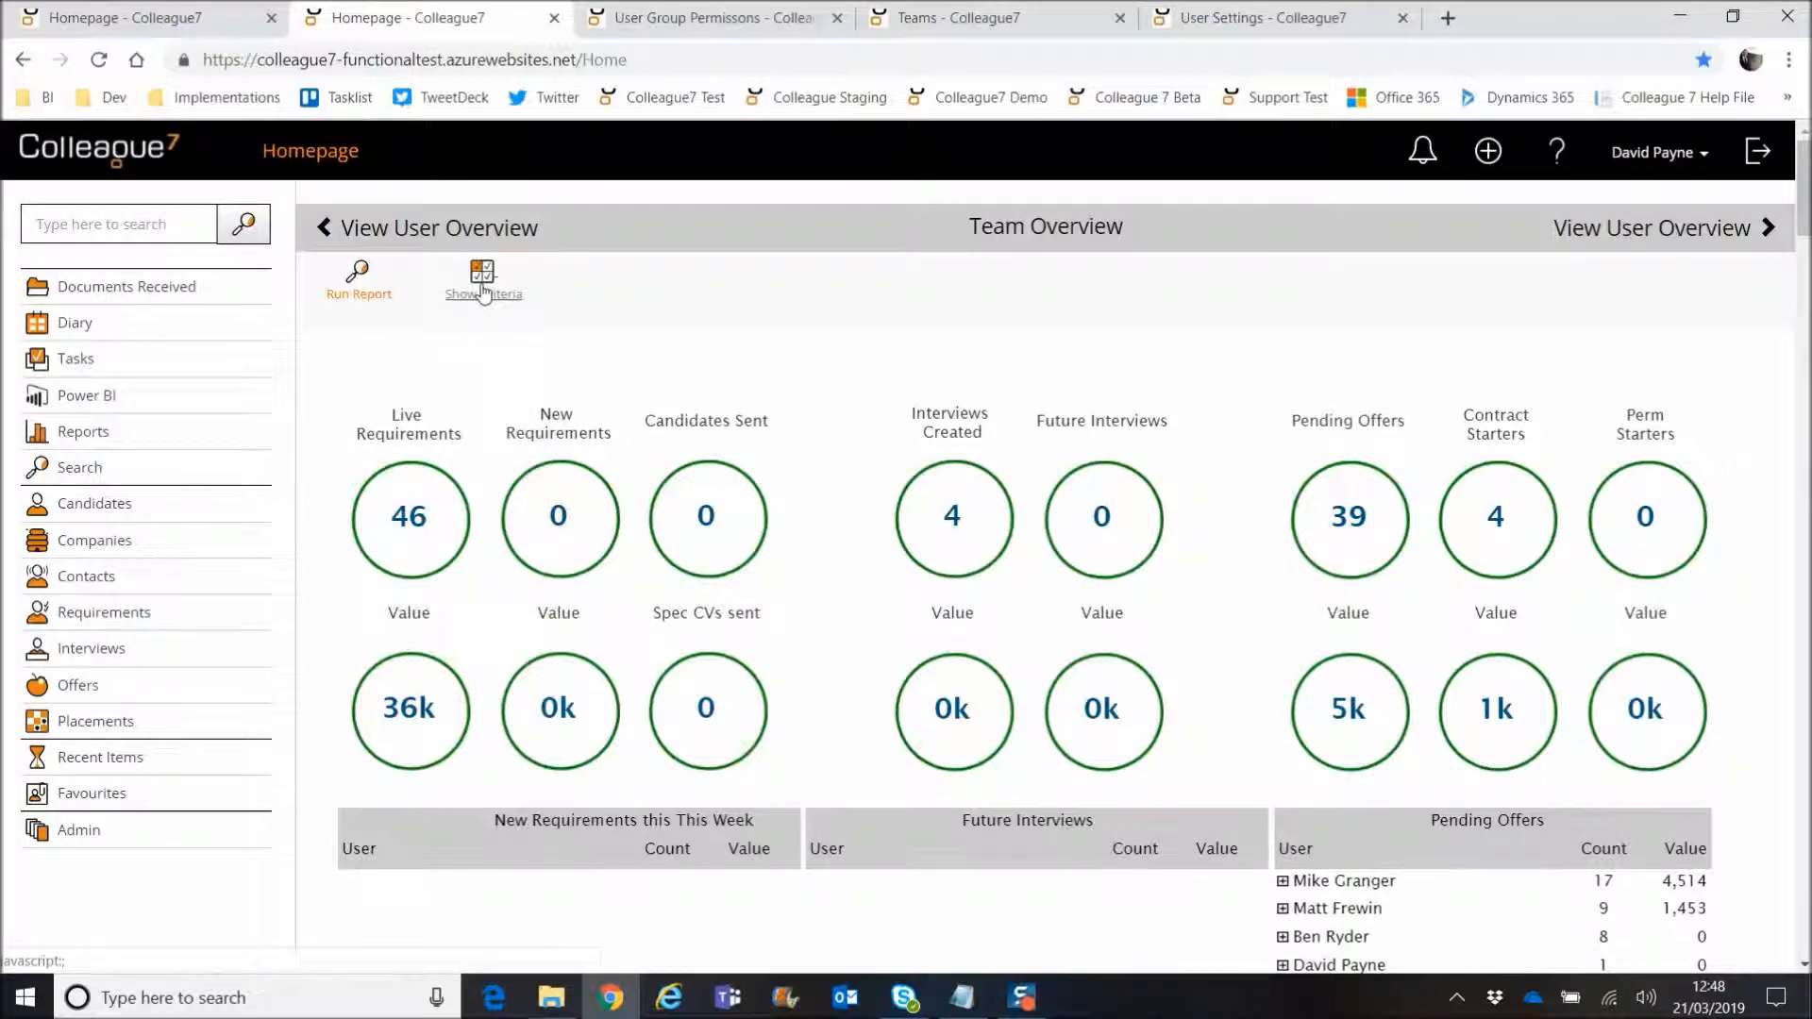
click(1586, 230)
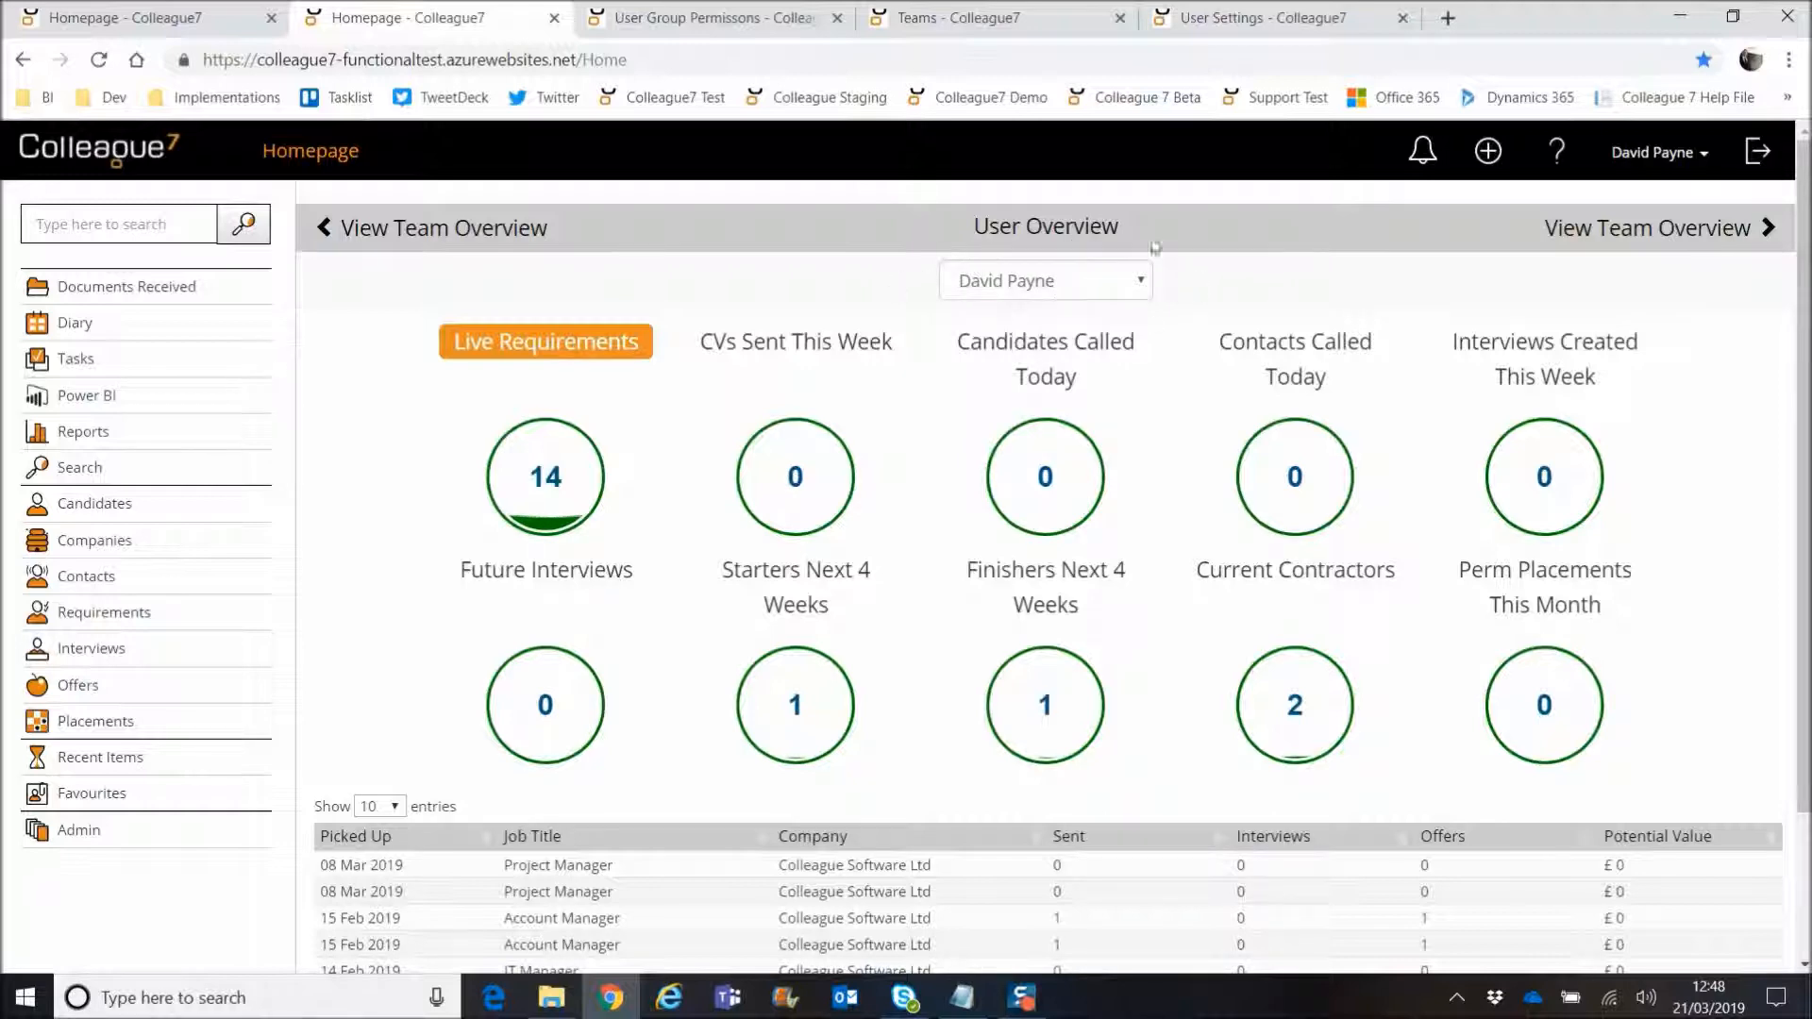
click(509, 236)
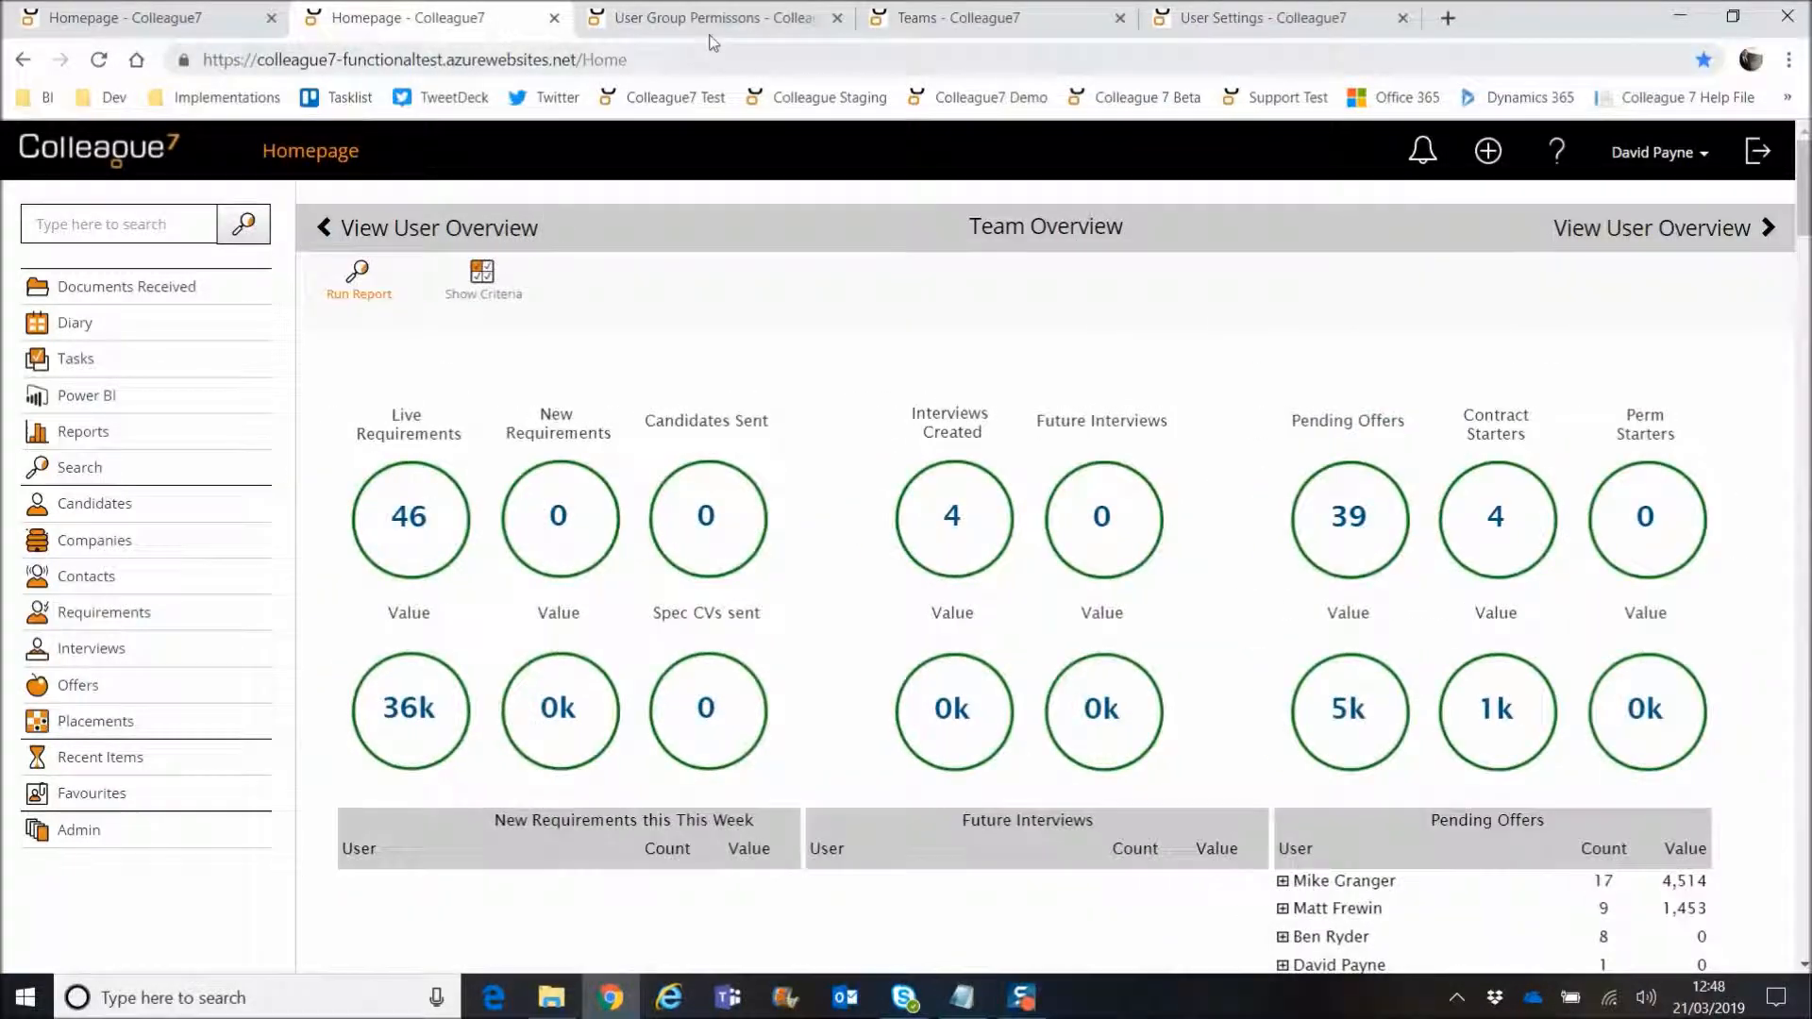
Step: Reopen the Team Overview's report criteria and check which teams can be chosen under the current permission
click(482, 297)
click(592, 406)
click(640, 413)
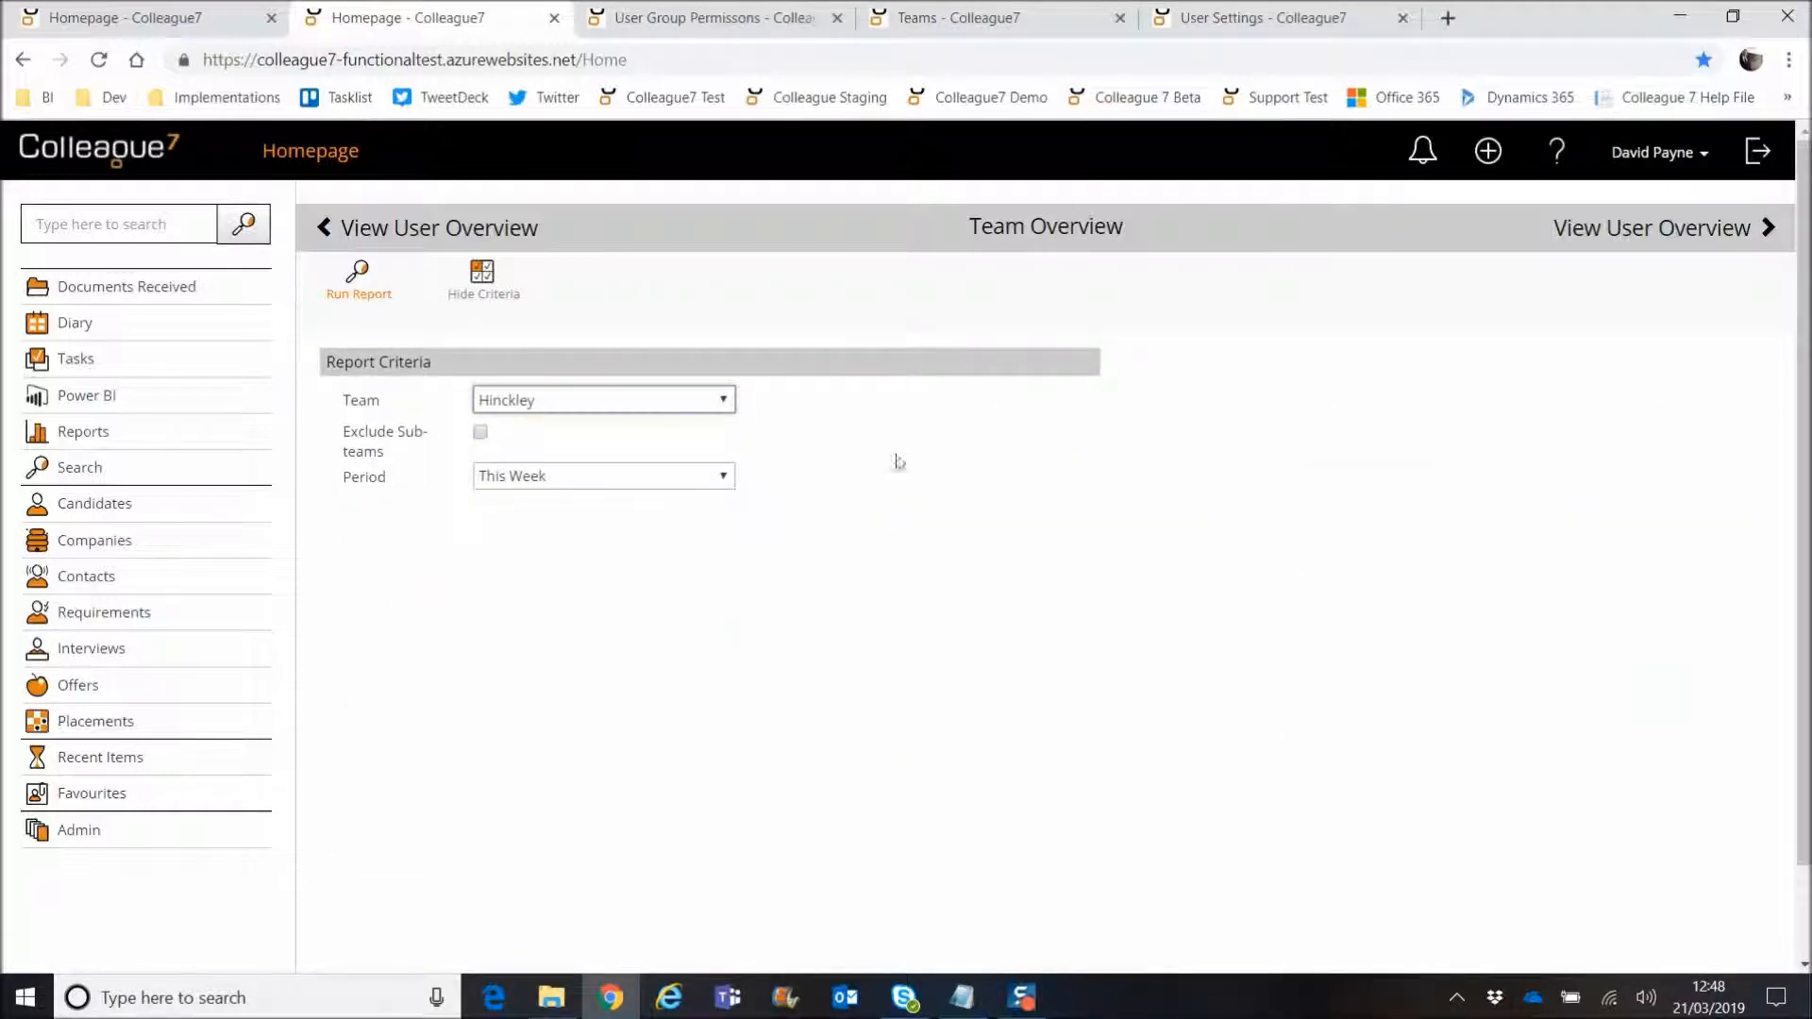
click(642, 401)
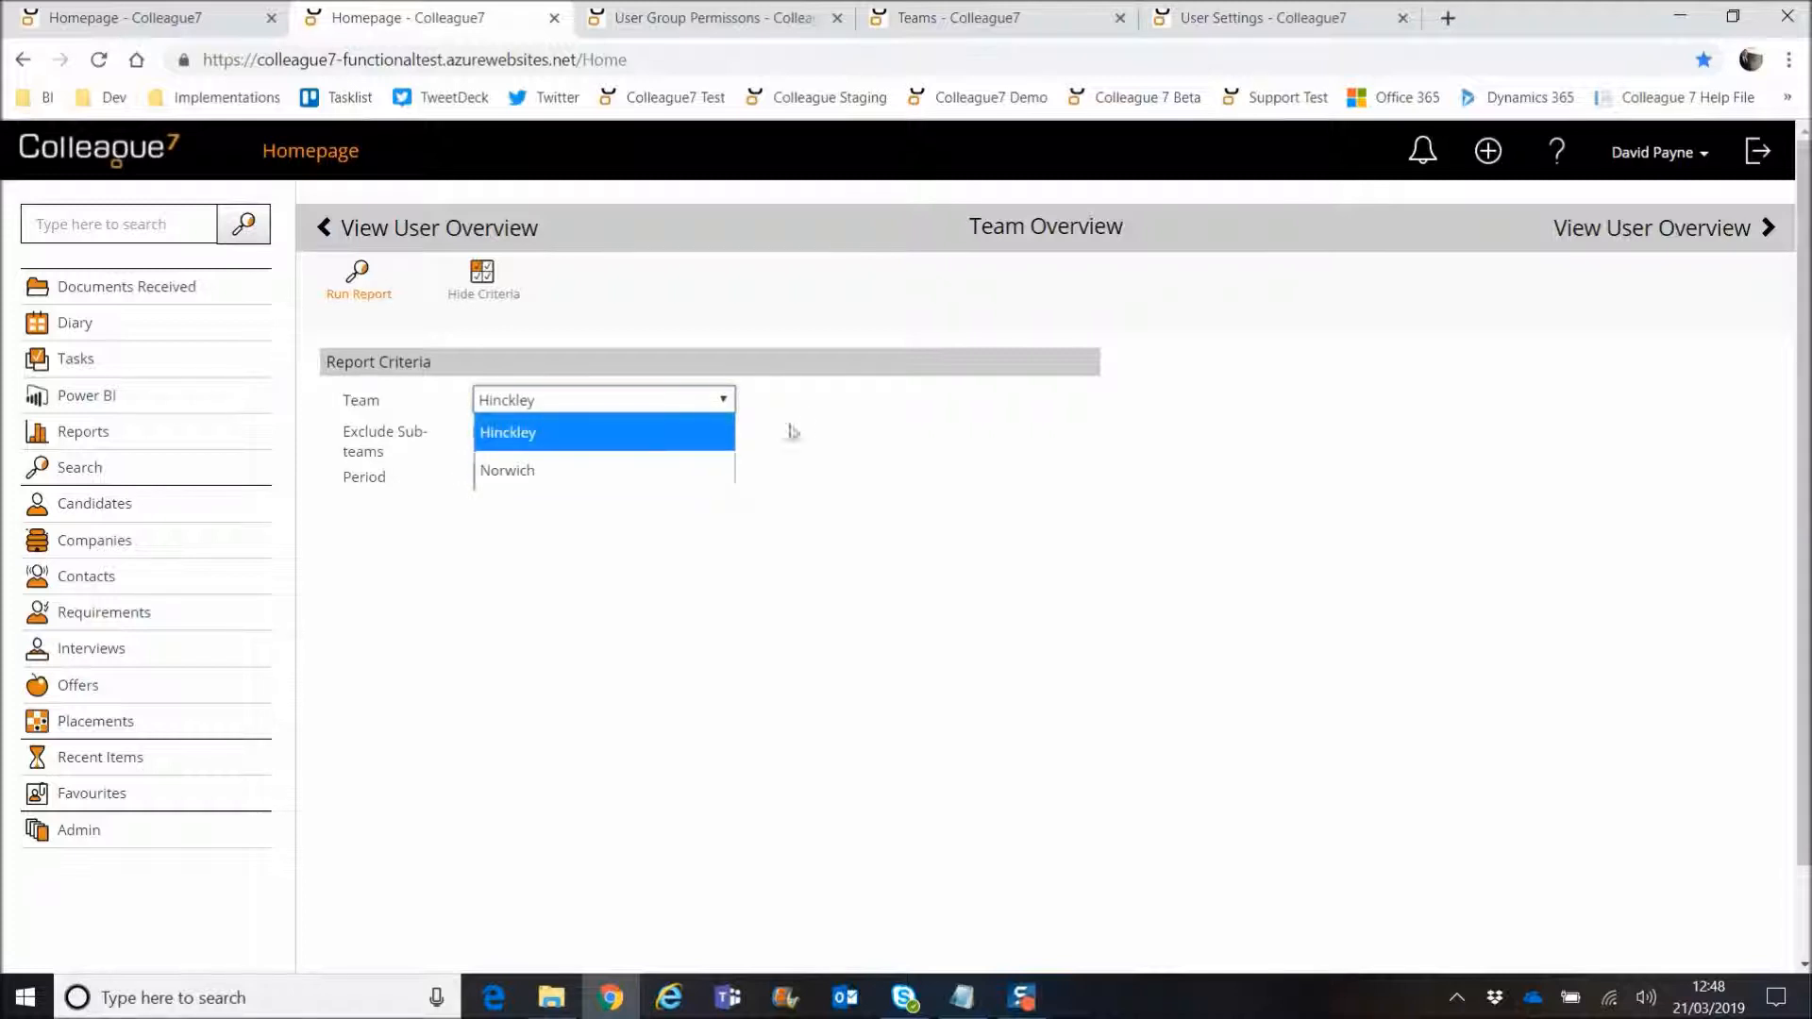
click(832, 403)
Step: Set the user group's "Team Overview - Change Team Setting" permission to Full Access
click(700, 22)
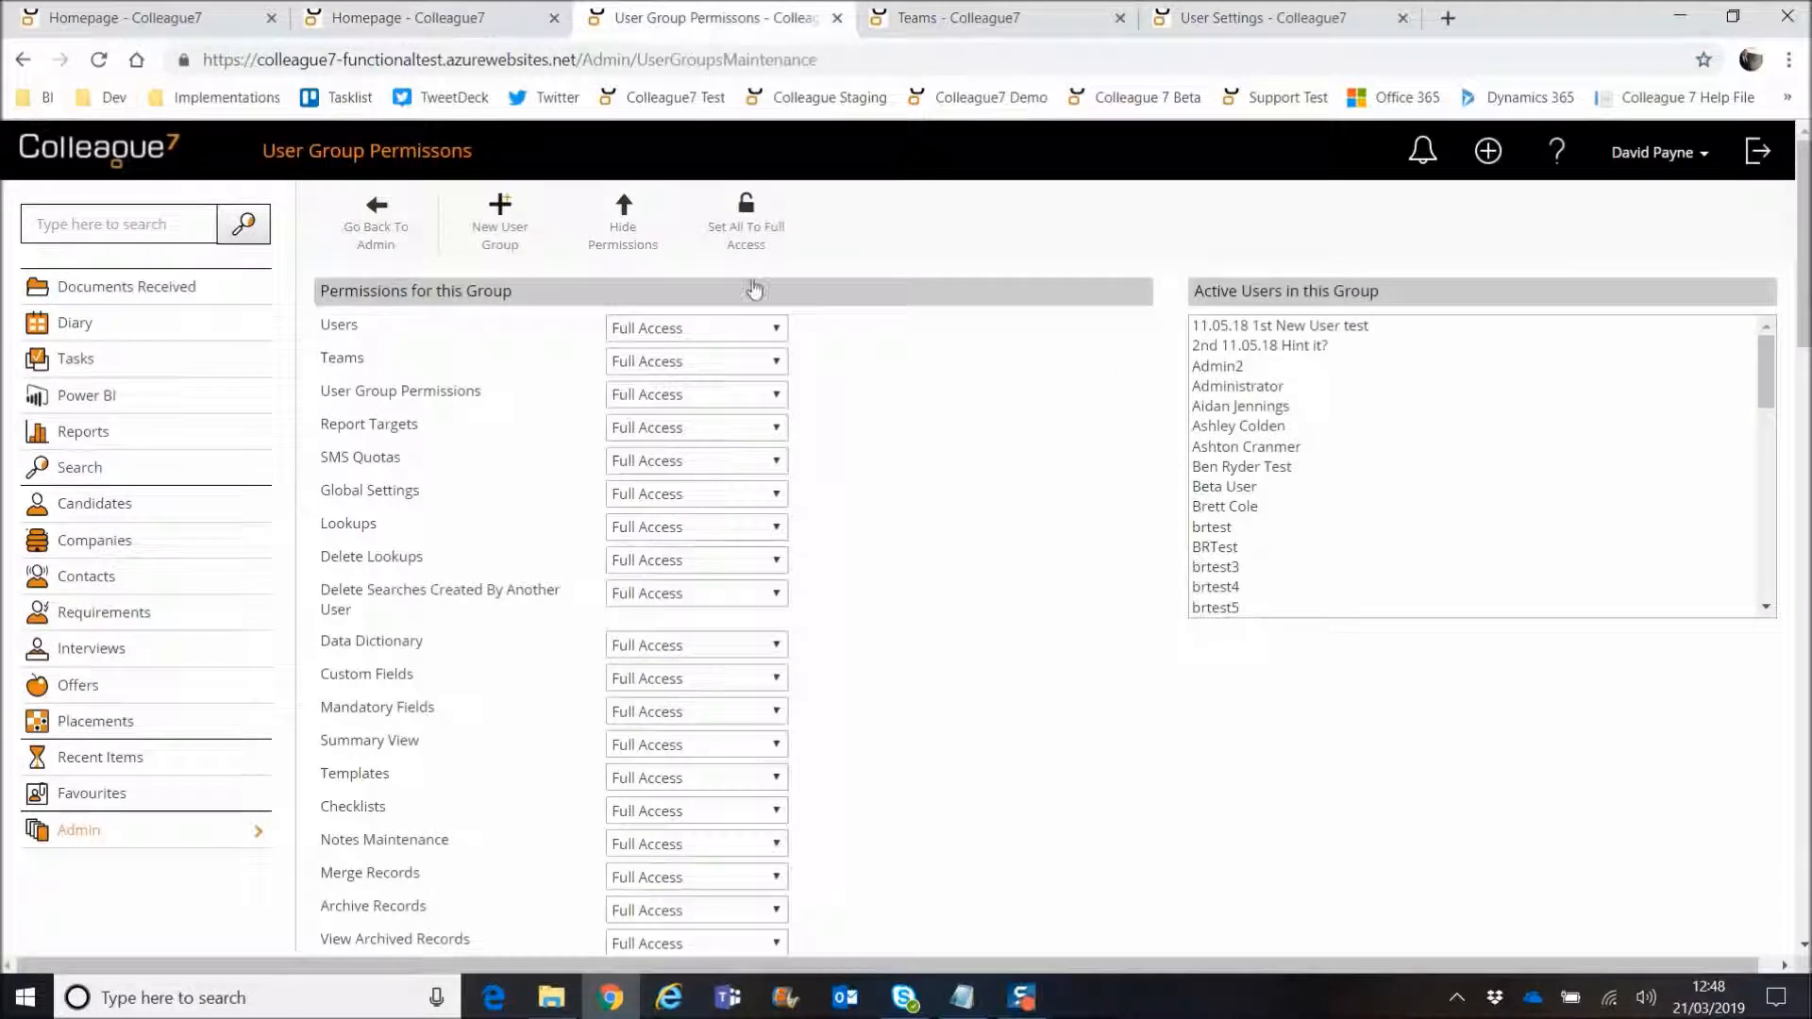
scroll(904, 537, down, 7)
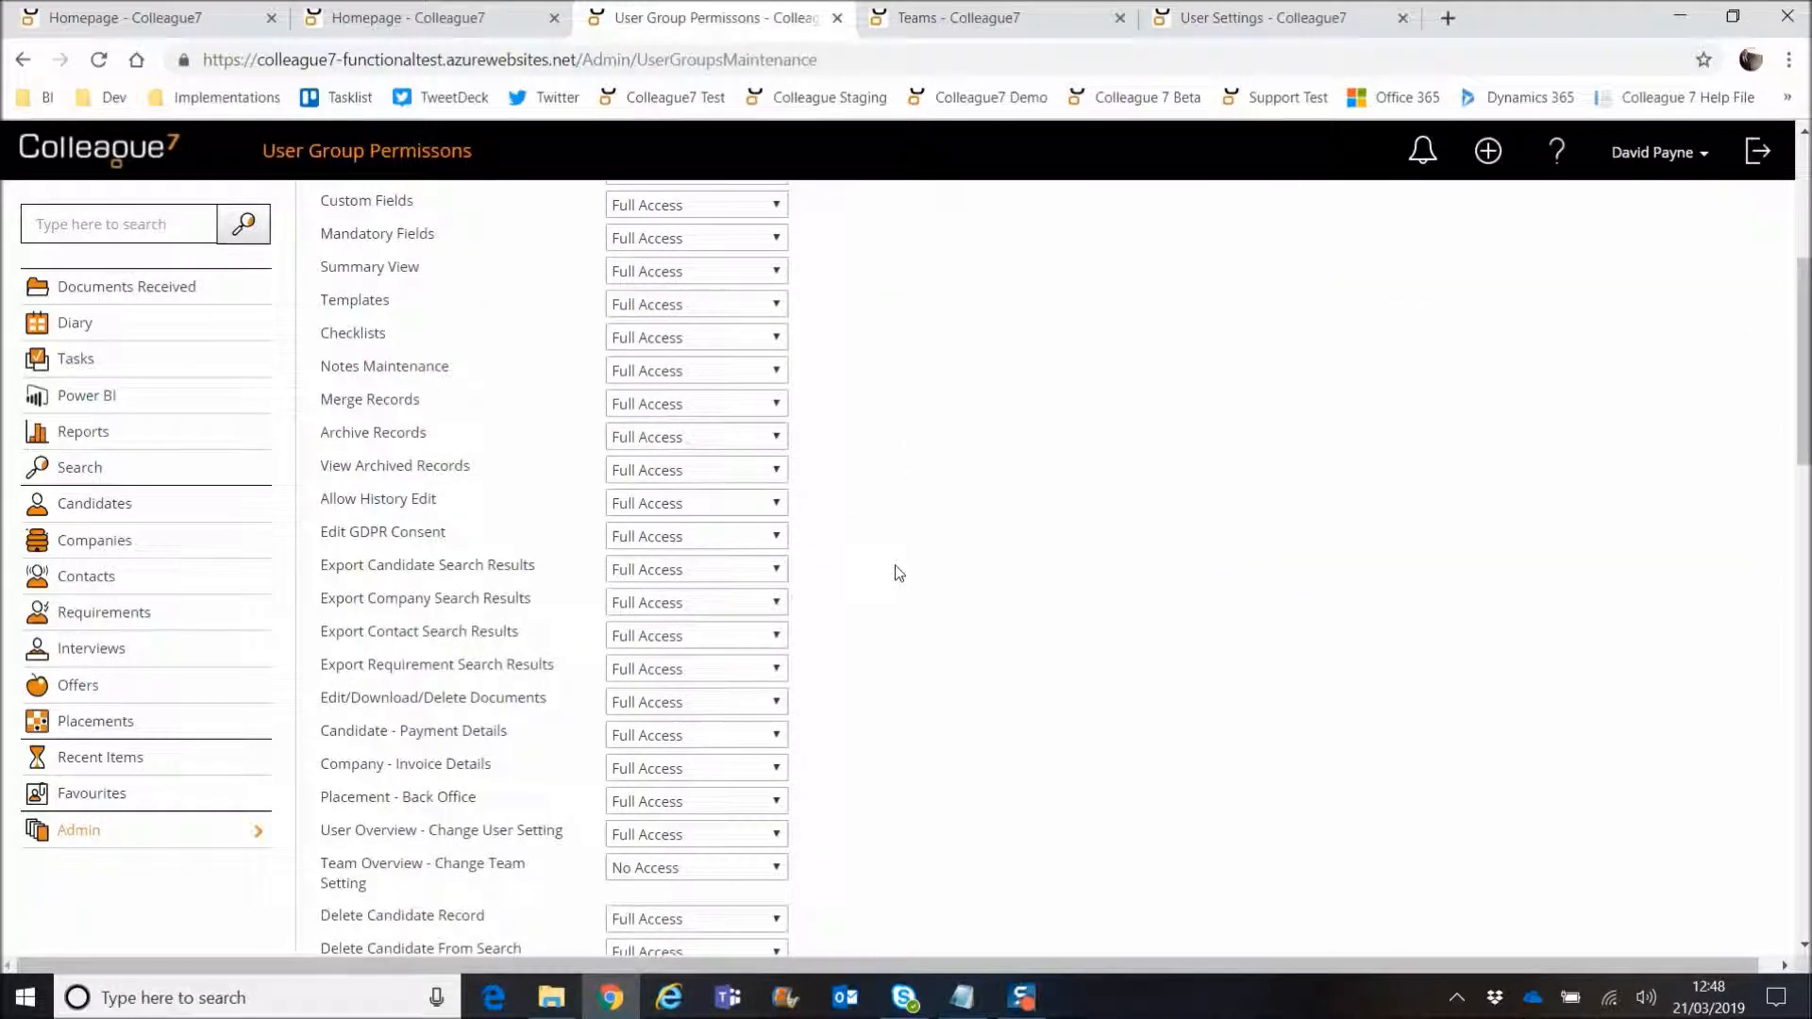
scroll(865, 585, down, 1)
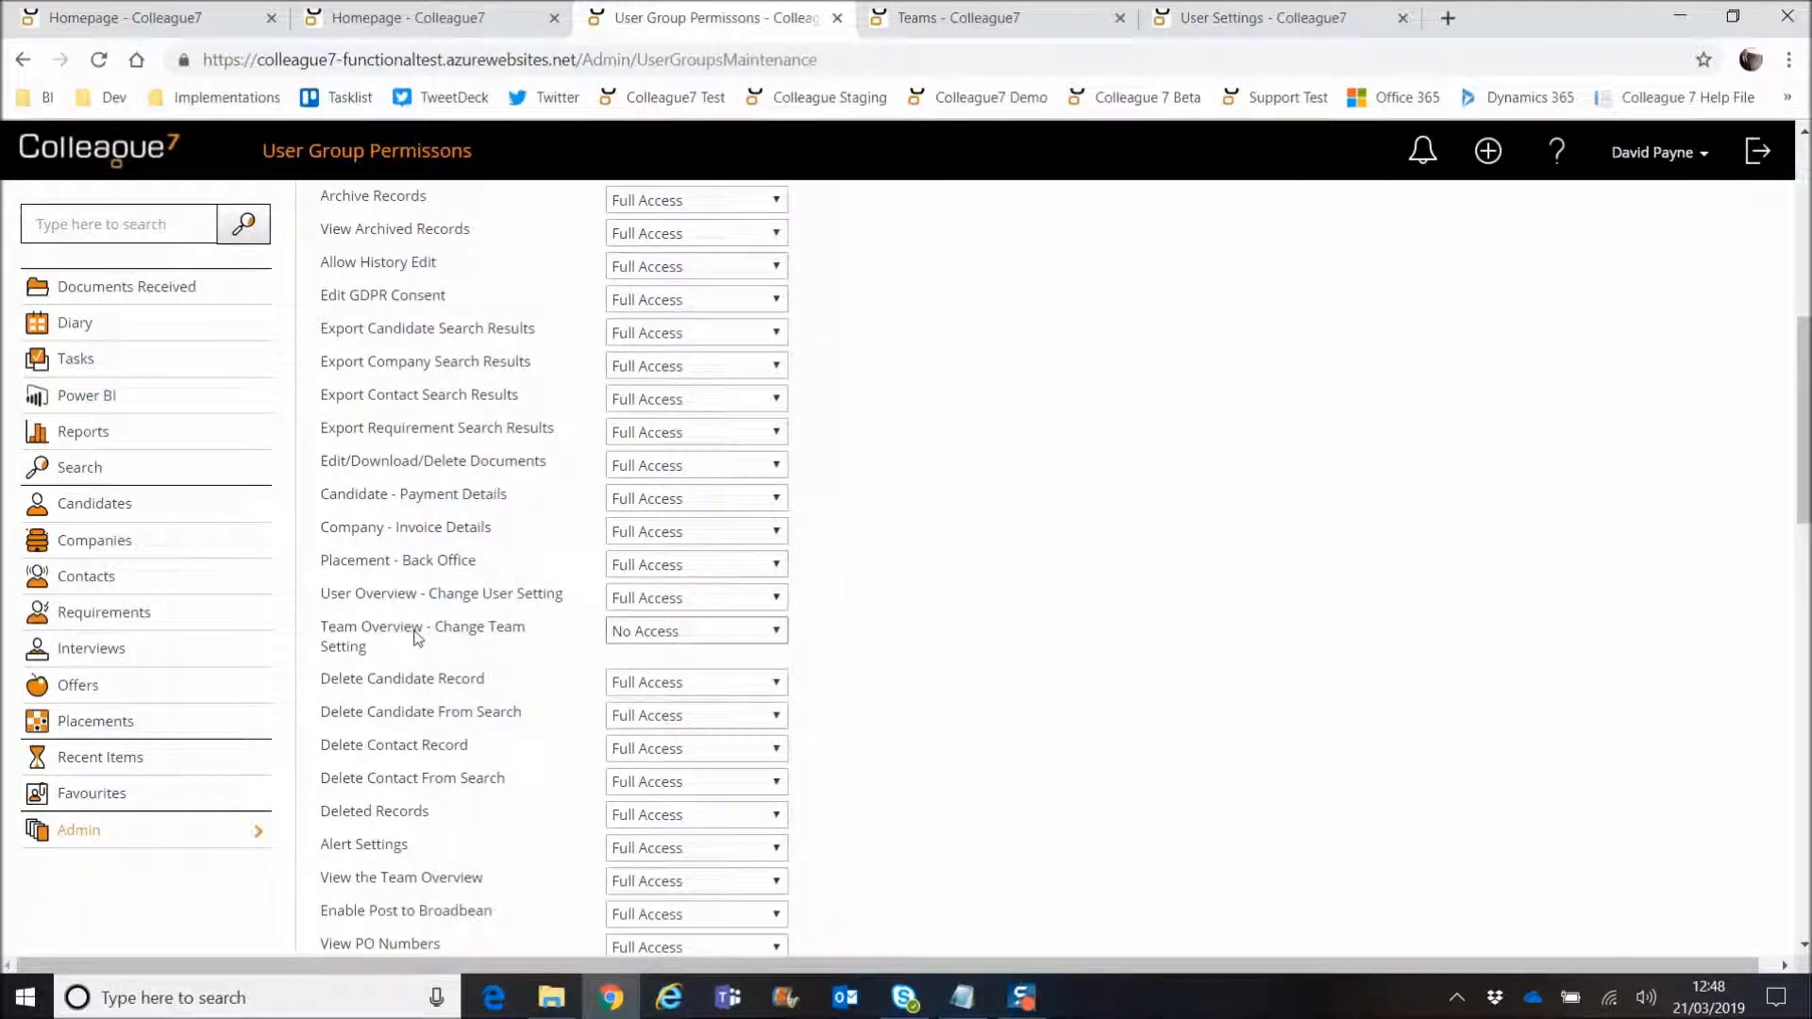
click(686, 640)
click(661, 699)
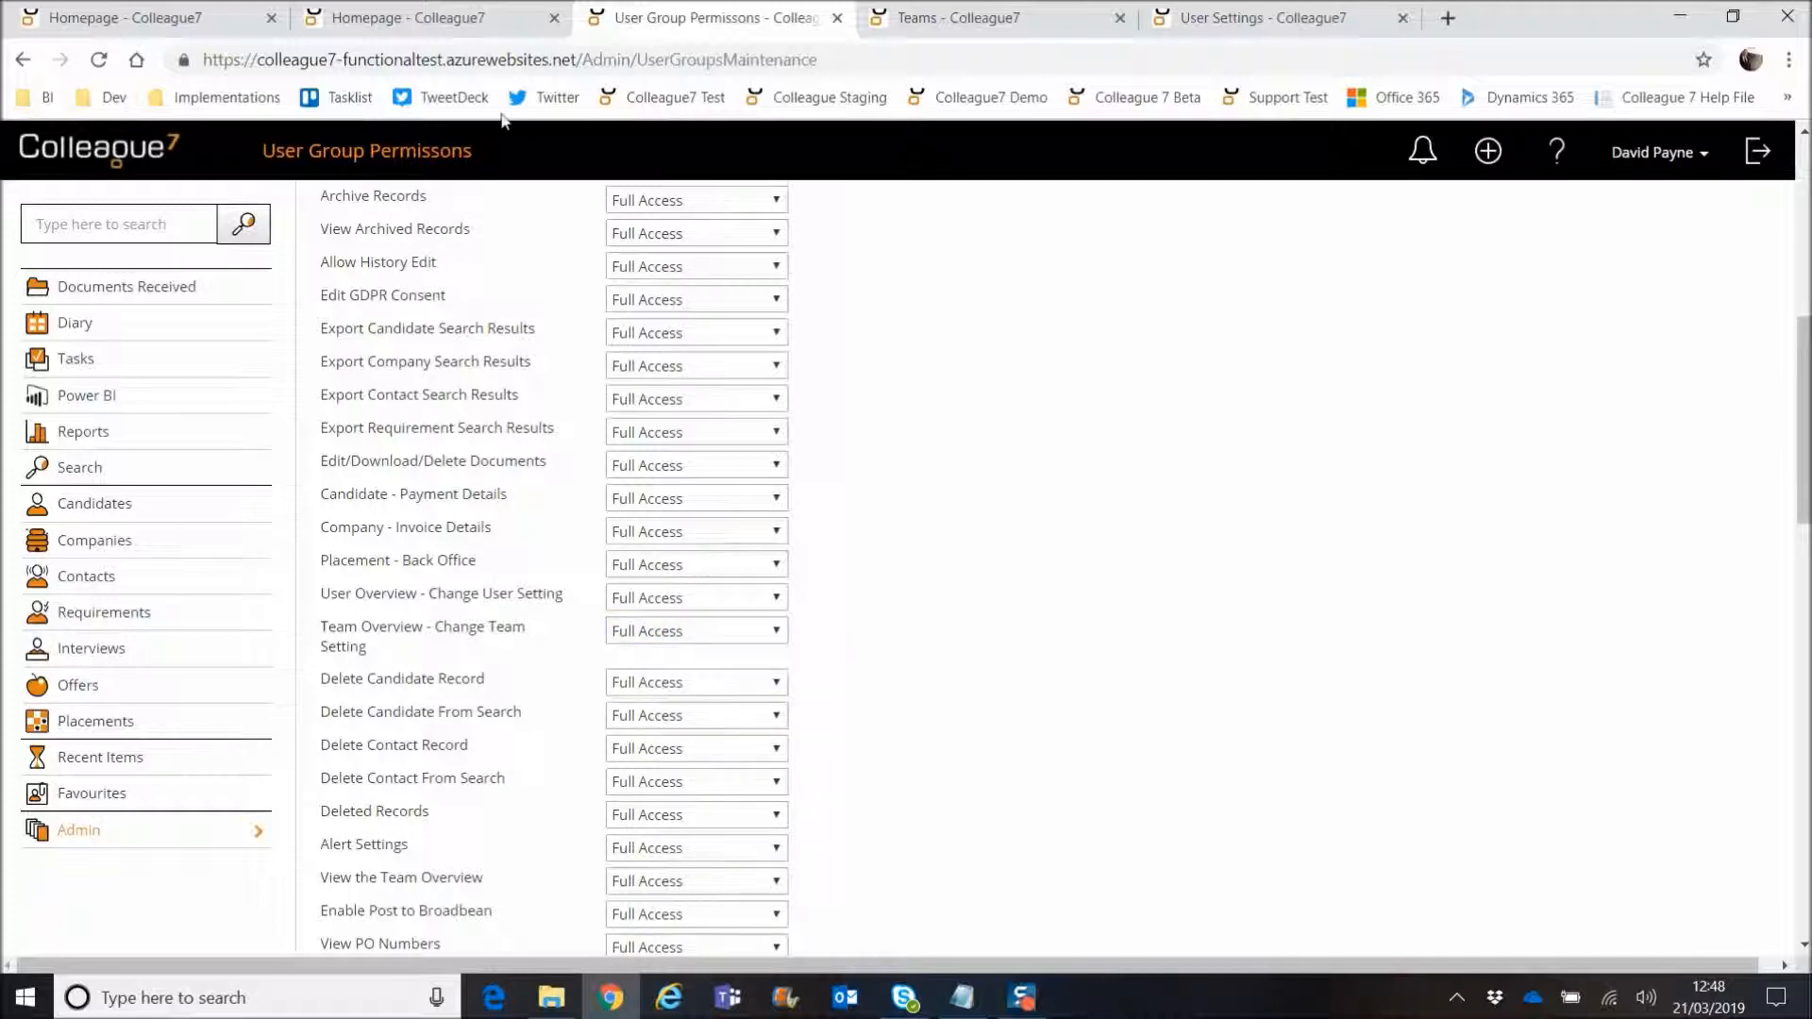
Step: Reload the homepage, show the Team Overview's report criteria, and look through the team choices, leaving All Teams selected
click(460, 19)
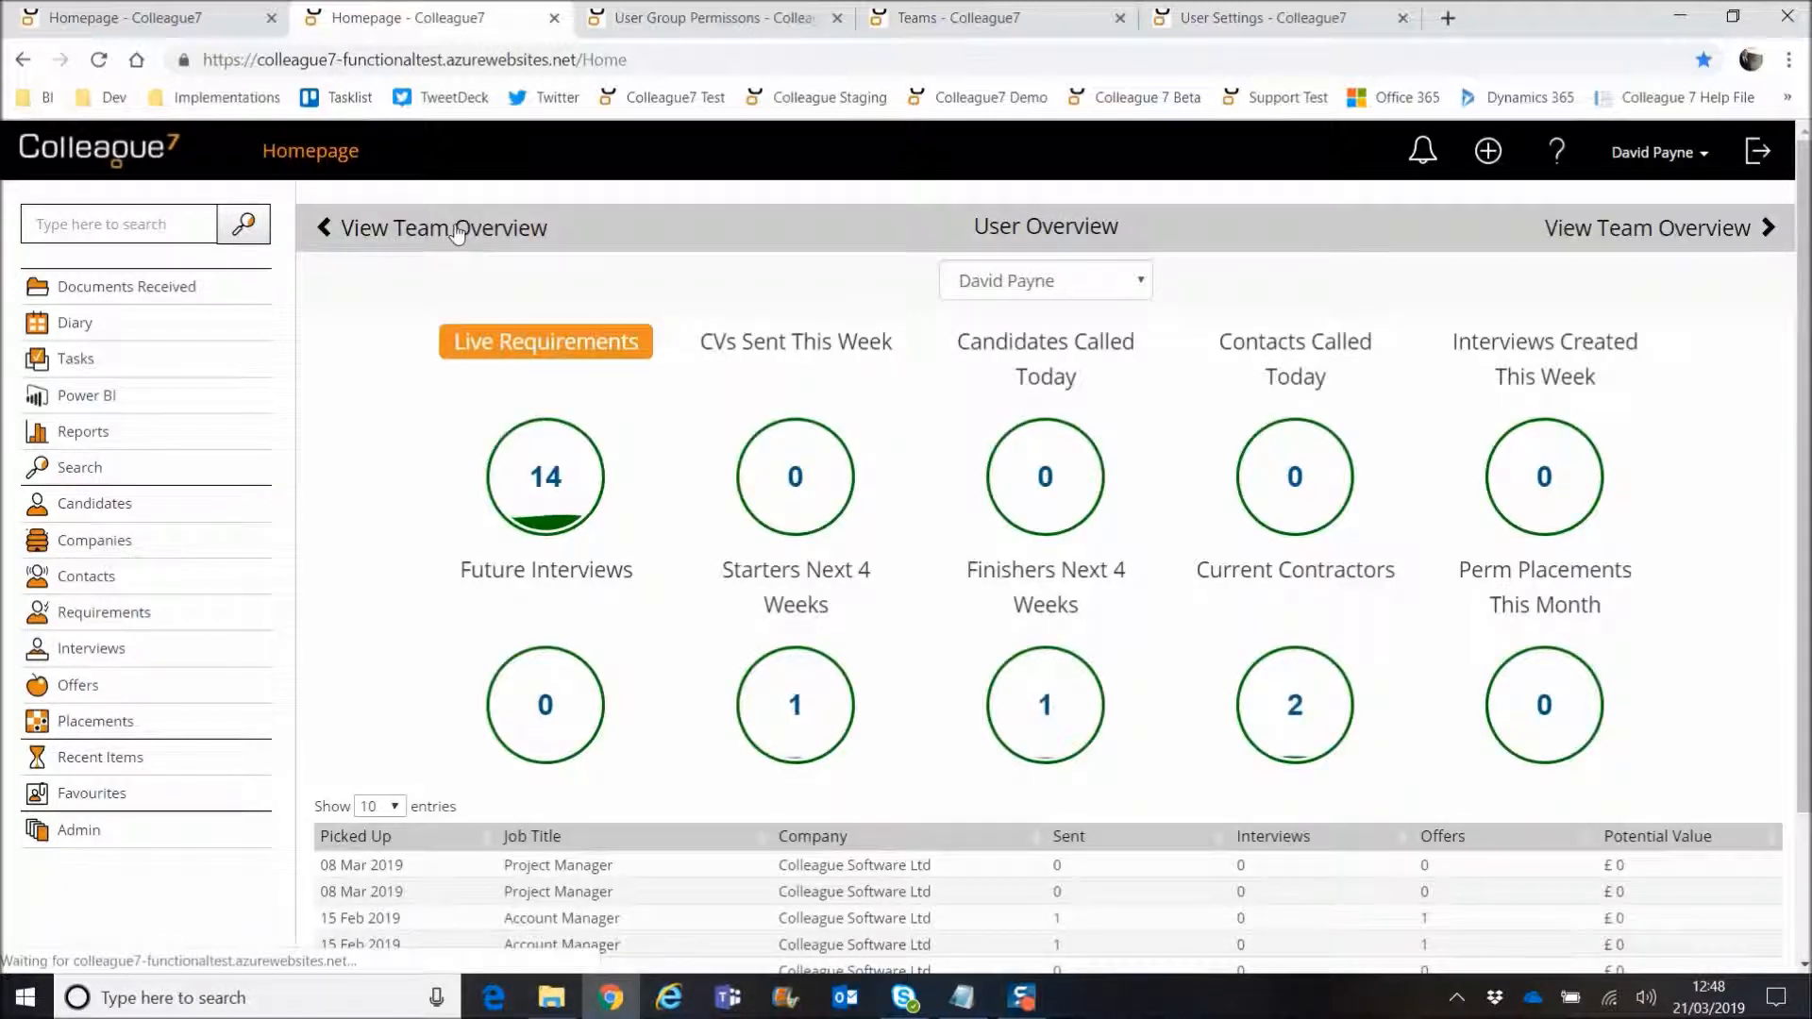
click(493, 296)
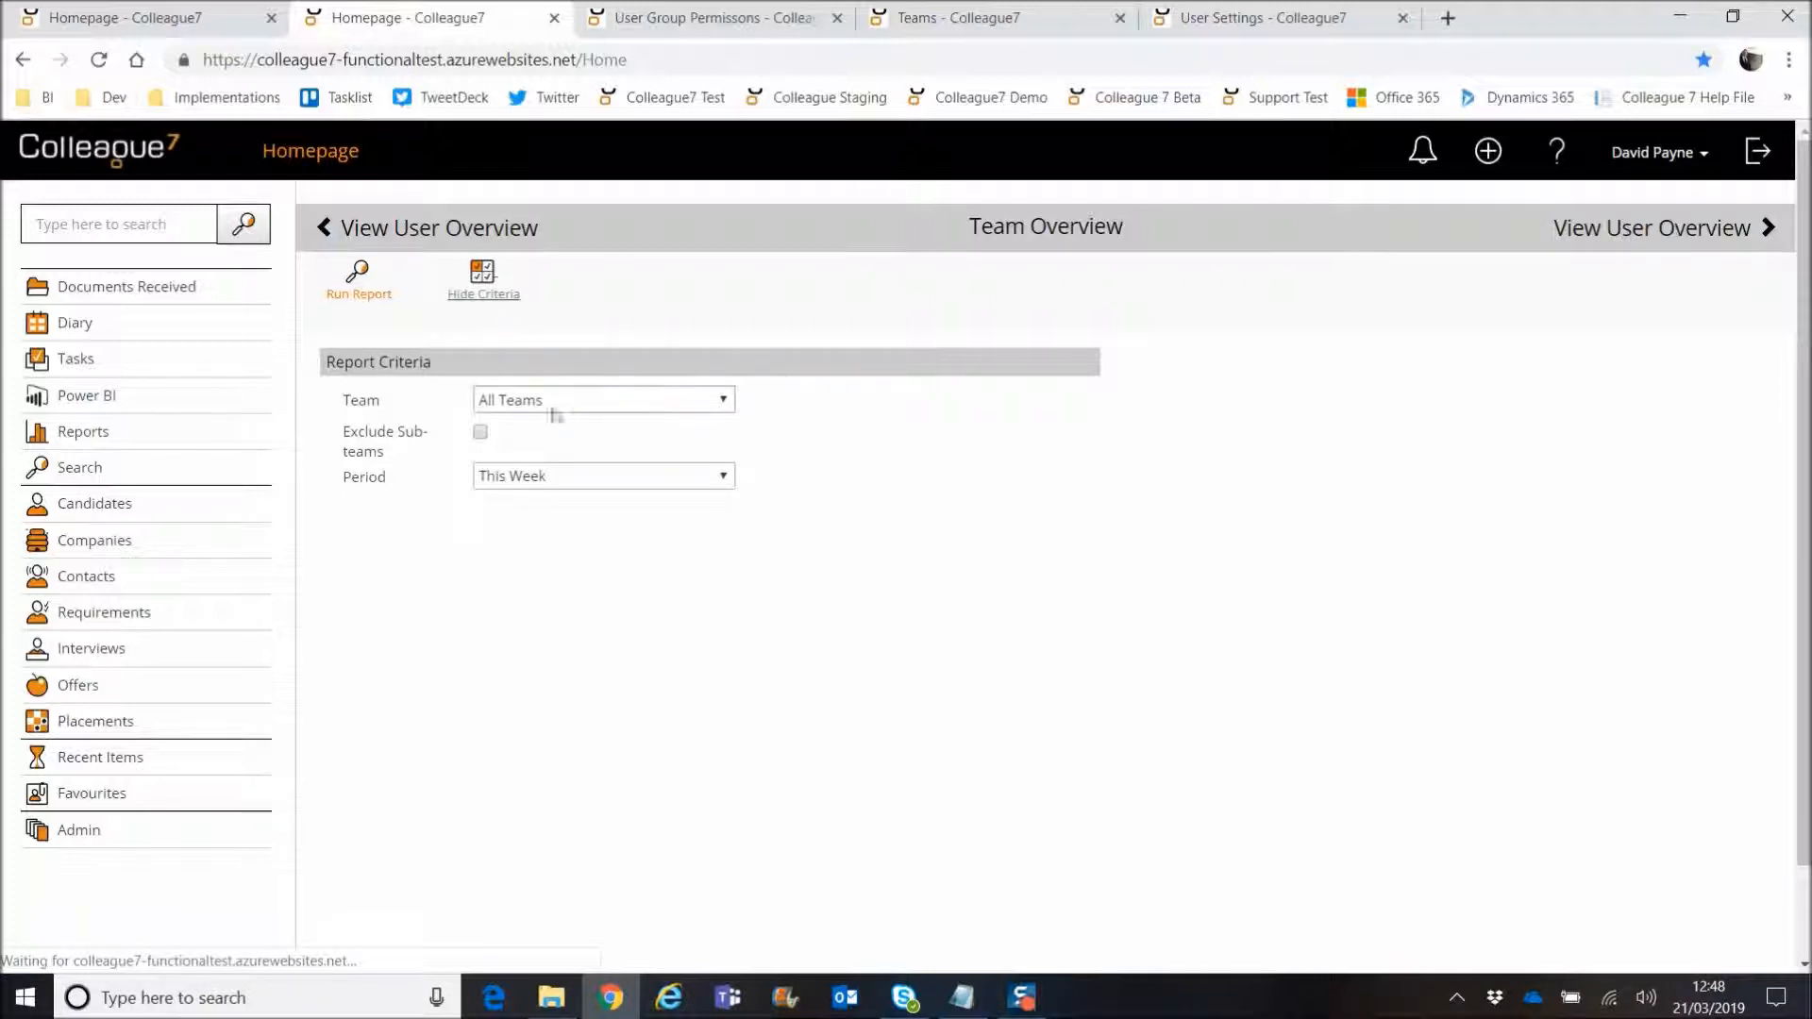
click(614, 401)
mouse_move(742, 491)
mouse_down()
mouse_move(746, 672)
mouse_move(750, 462)
mouse_up()
click(757, 441)
click(587, 406)
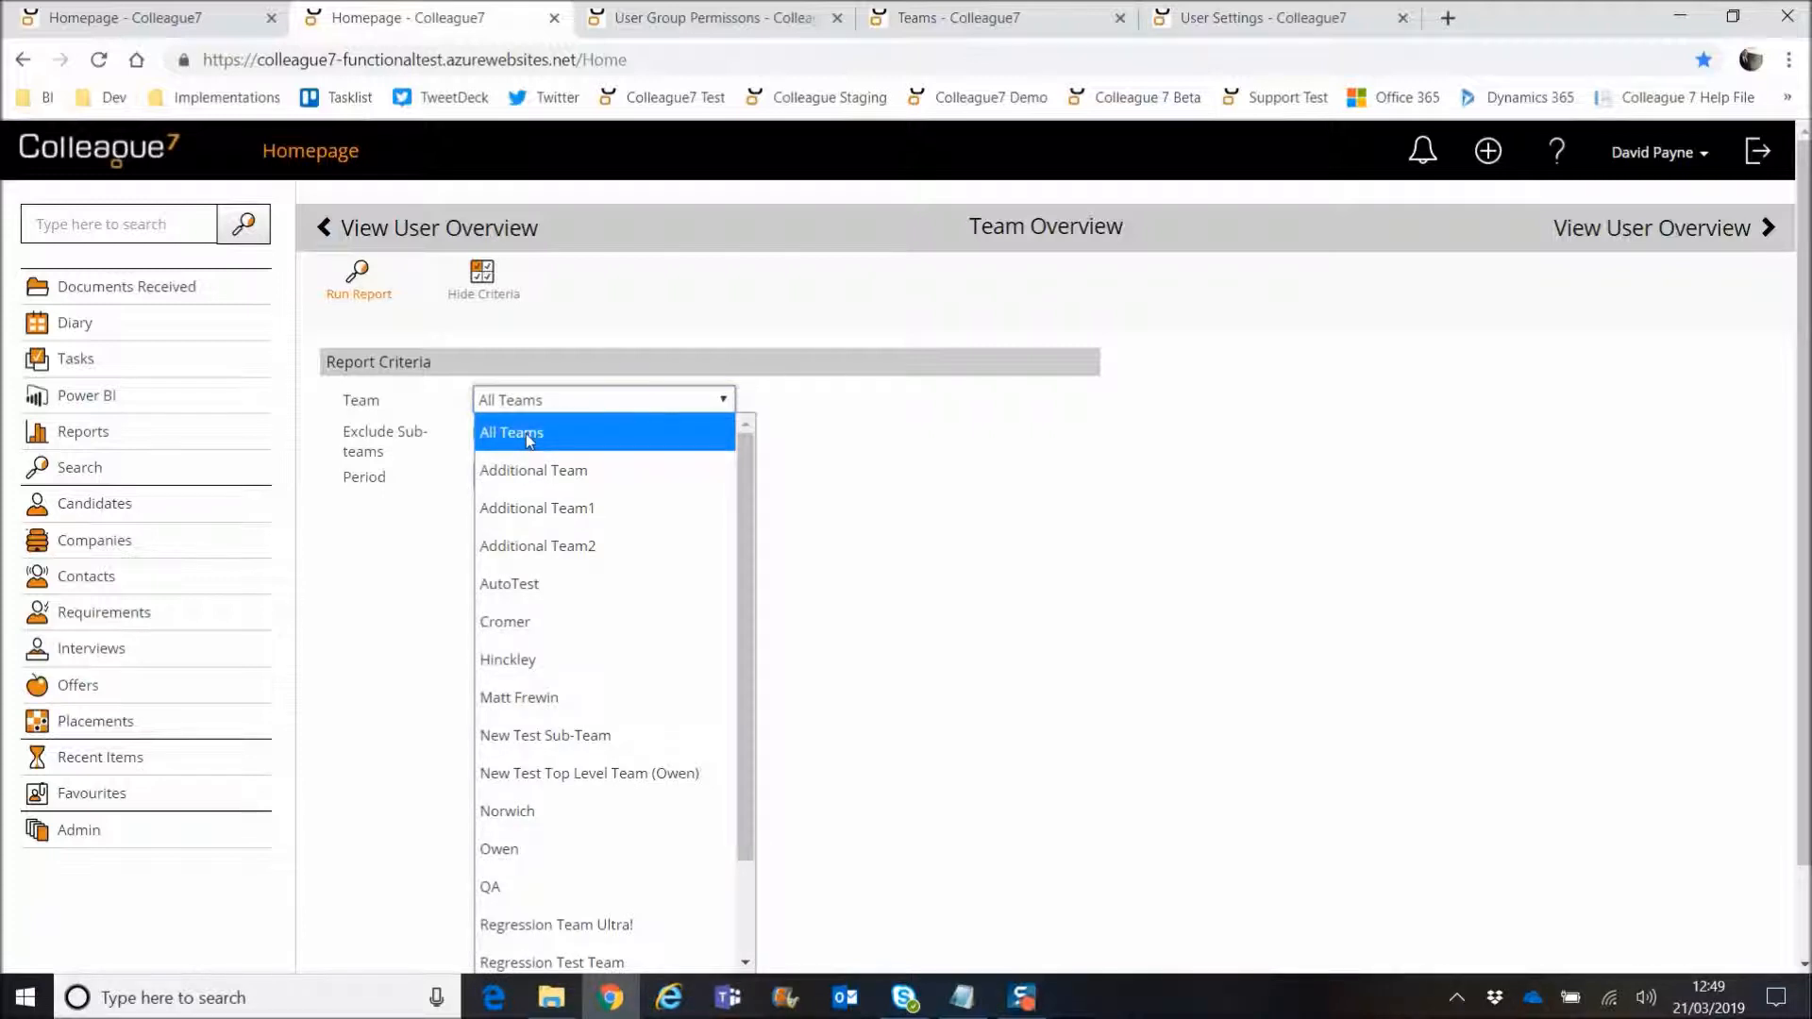
drag(746, 587, 763, 479)
click(816, 463)
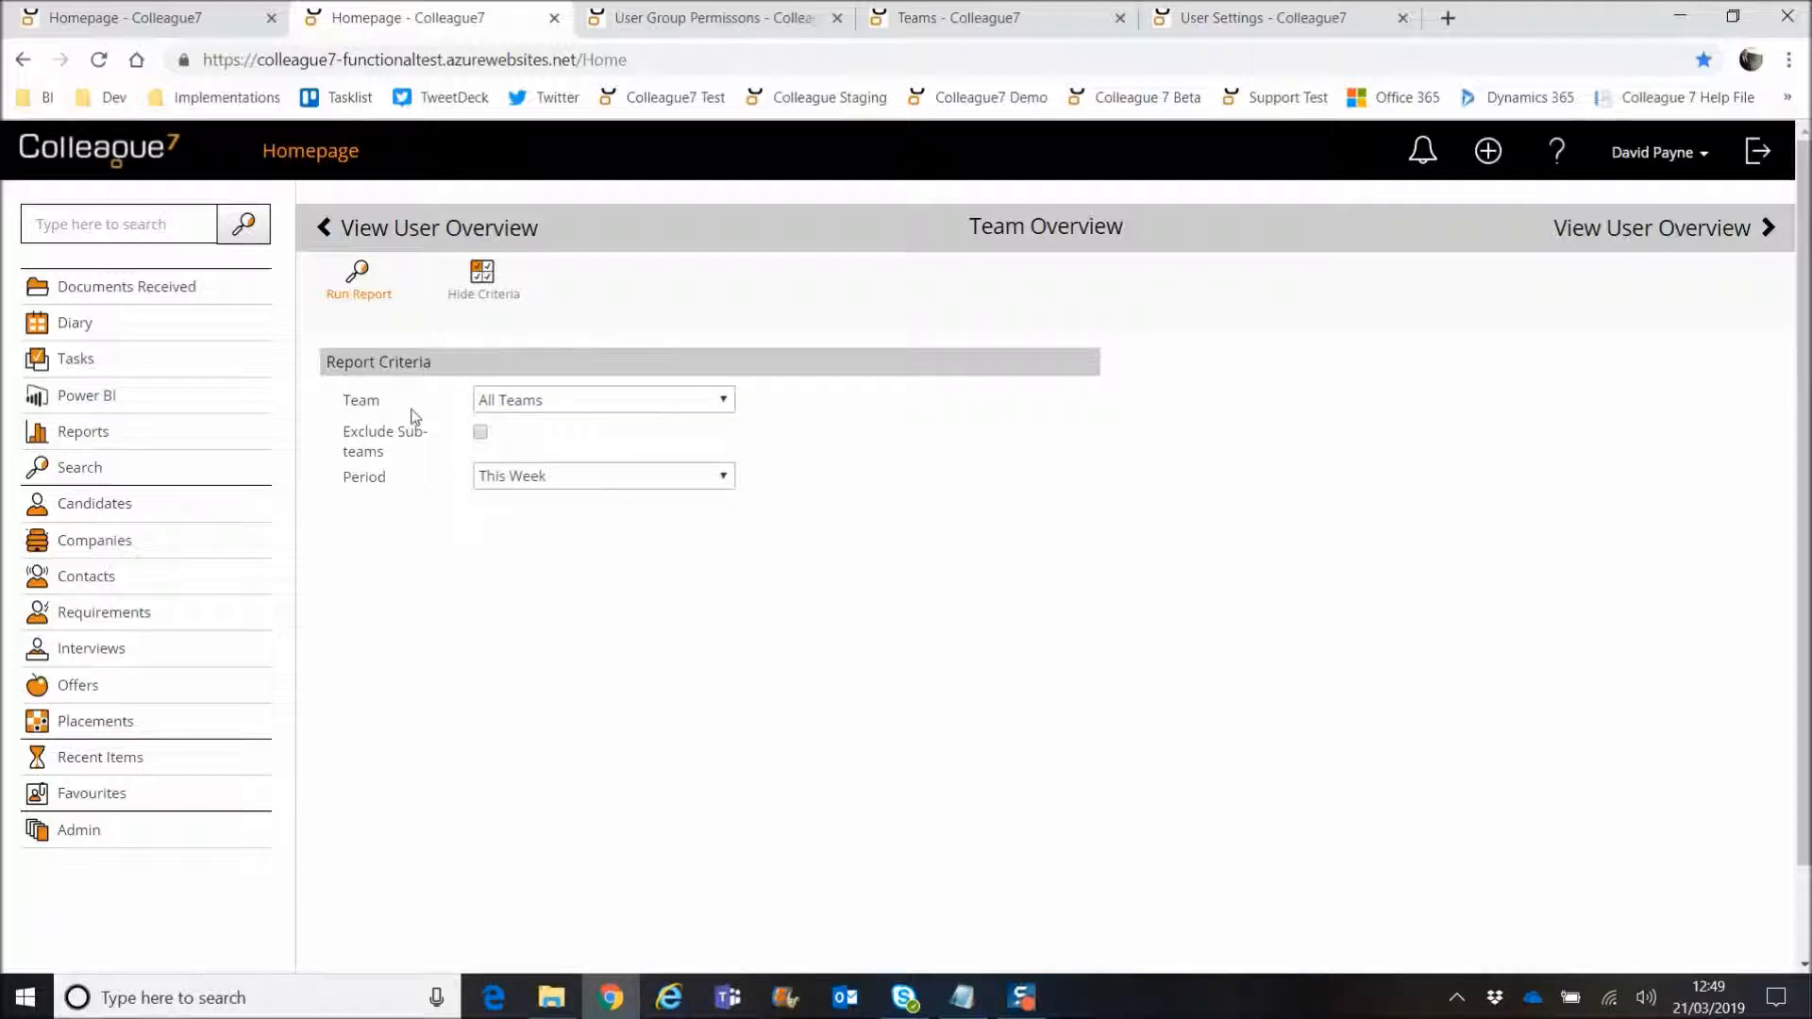
Step: Look over the full team structure on the Teams page and return to the Team Overview criteria
click(740, 19)
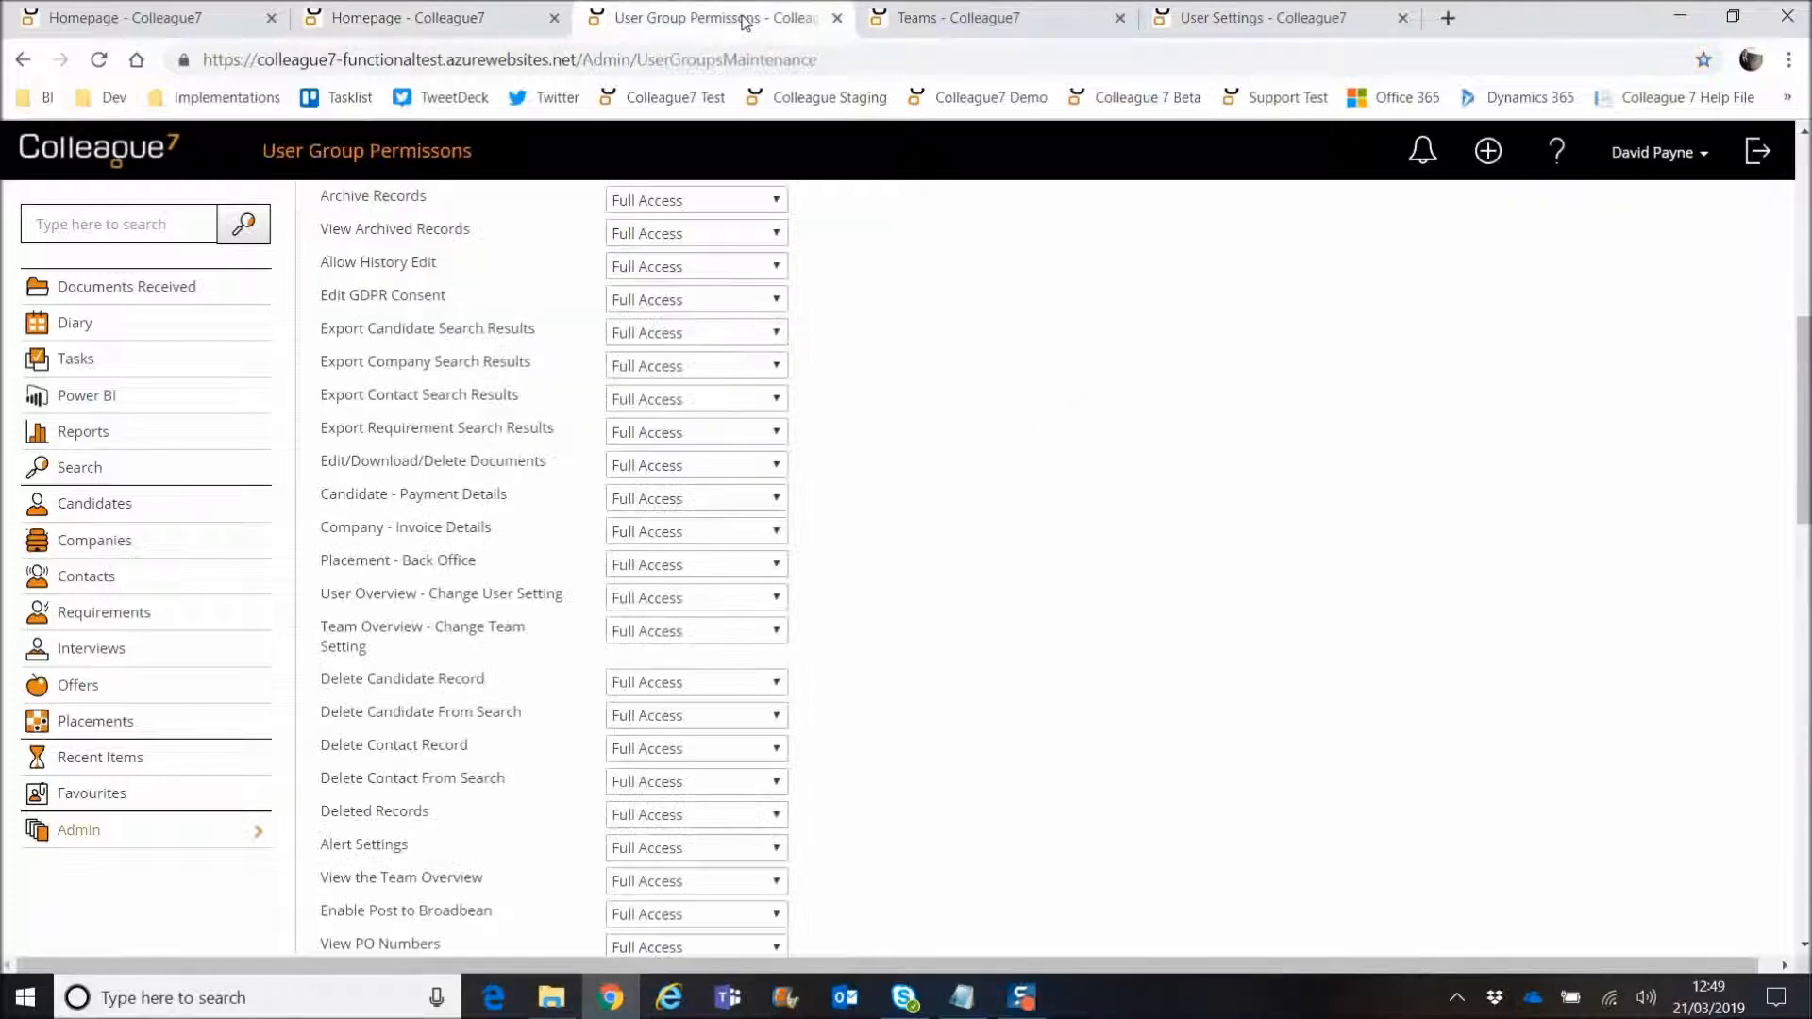
click(900, 19)
scroll(1128, 898, down, 3)
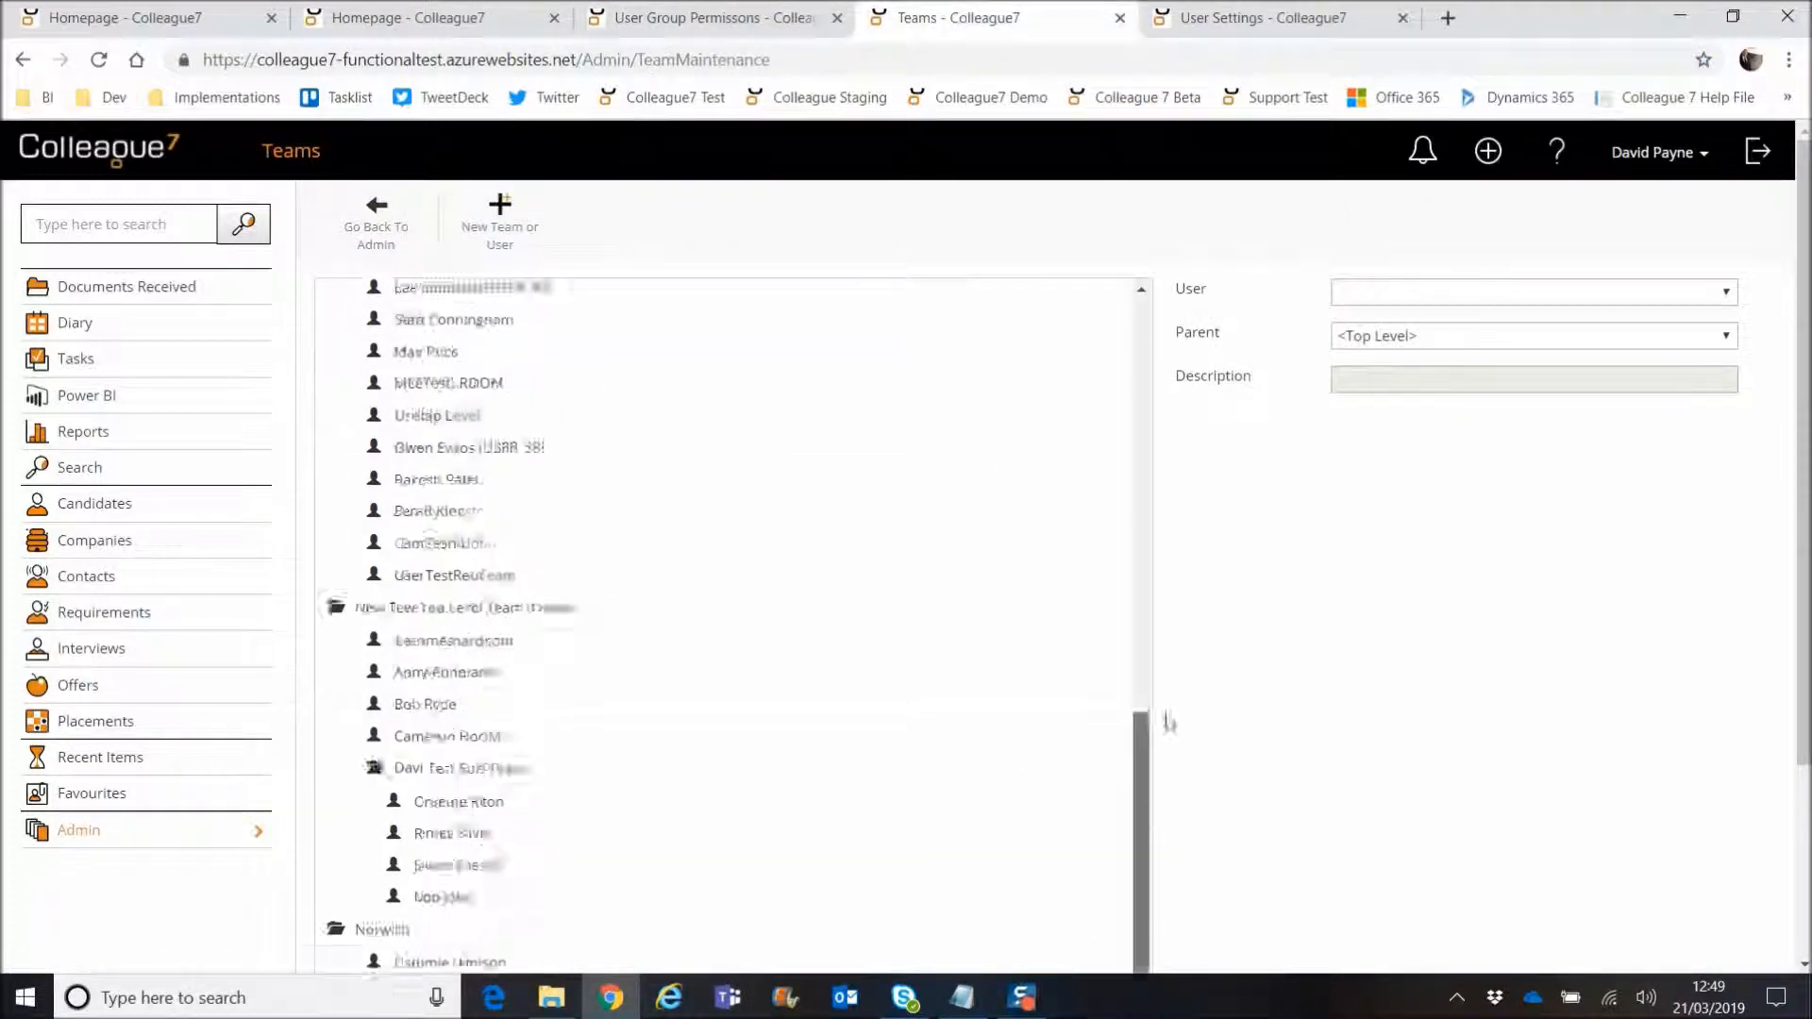
drag(1170, 722, 1123, 311)
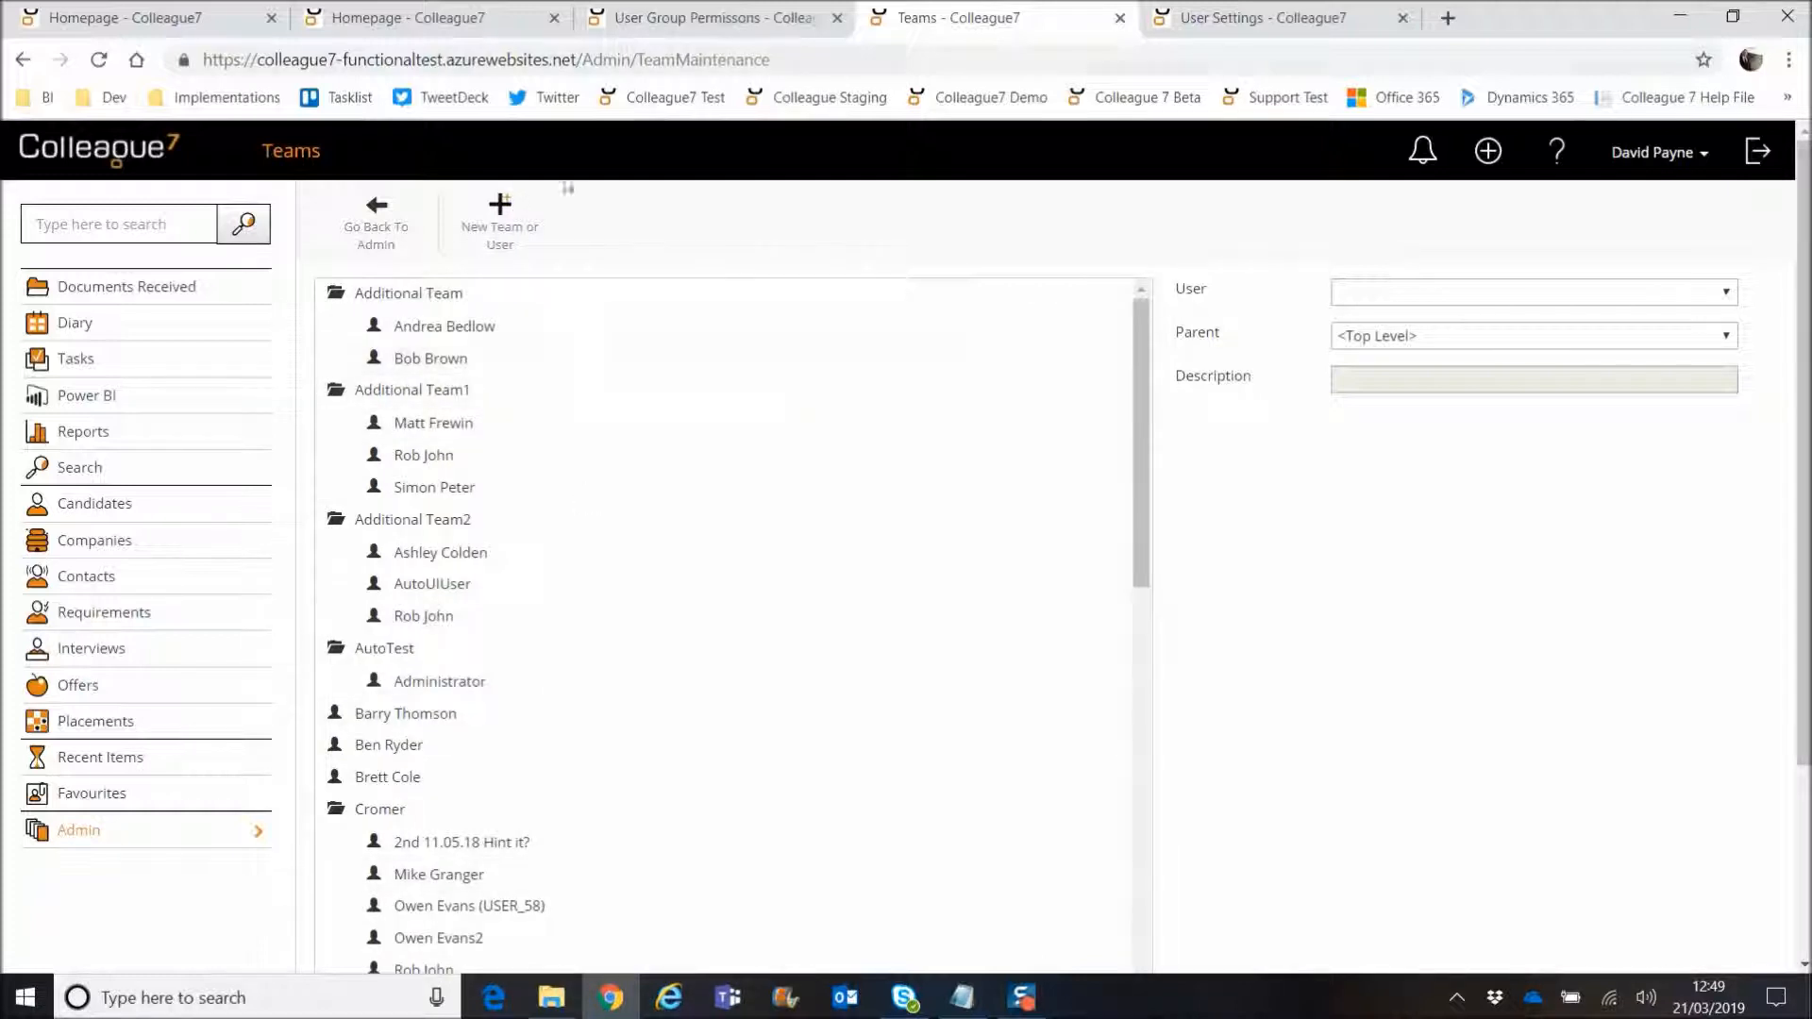
click(389, 19)
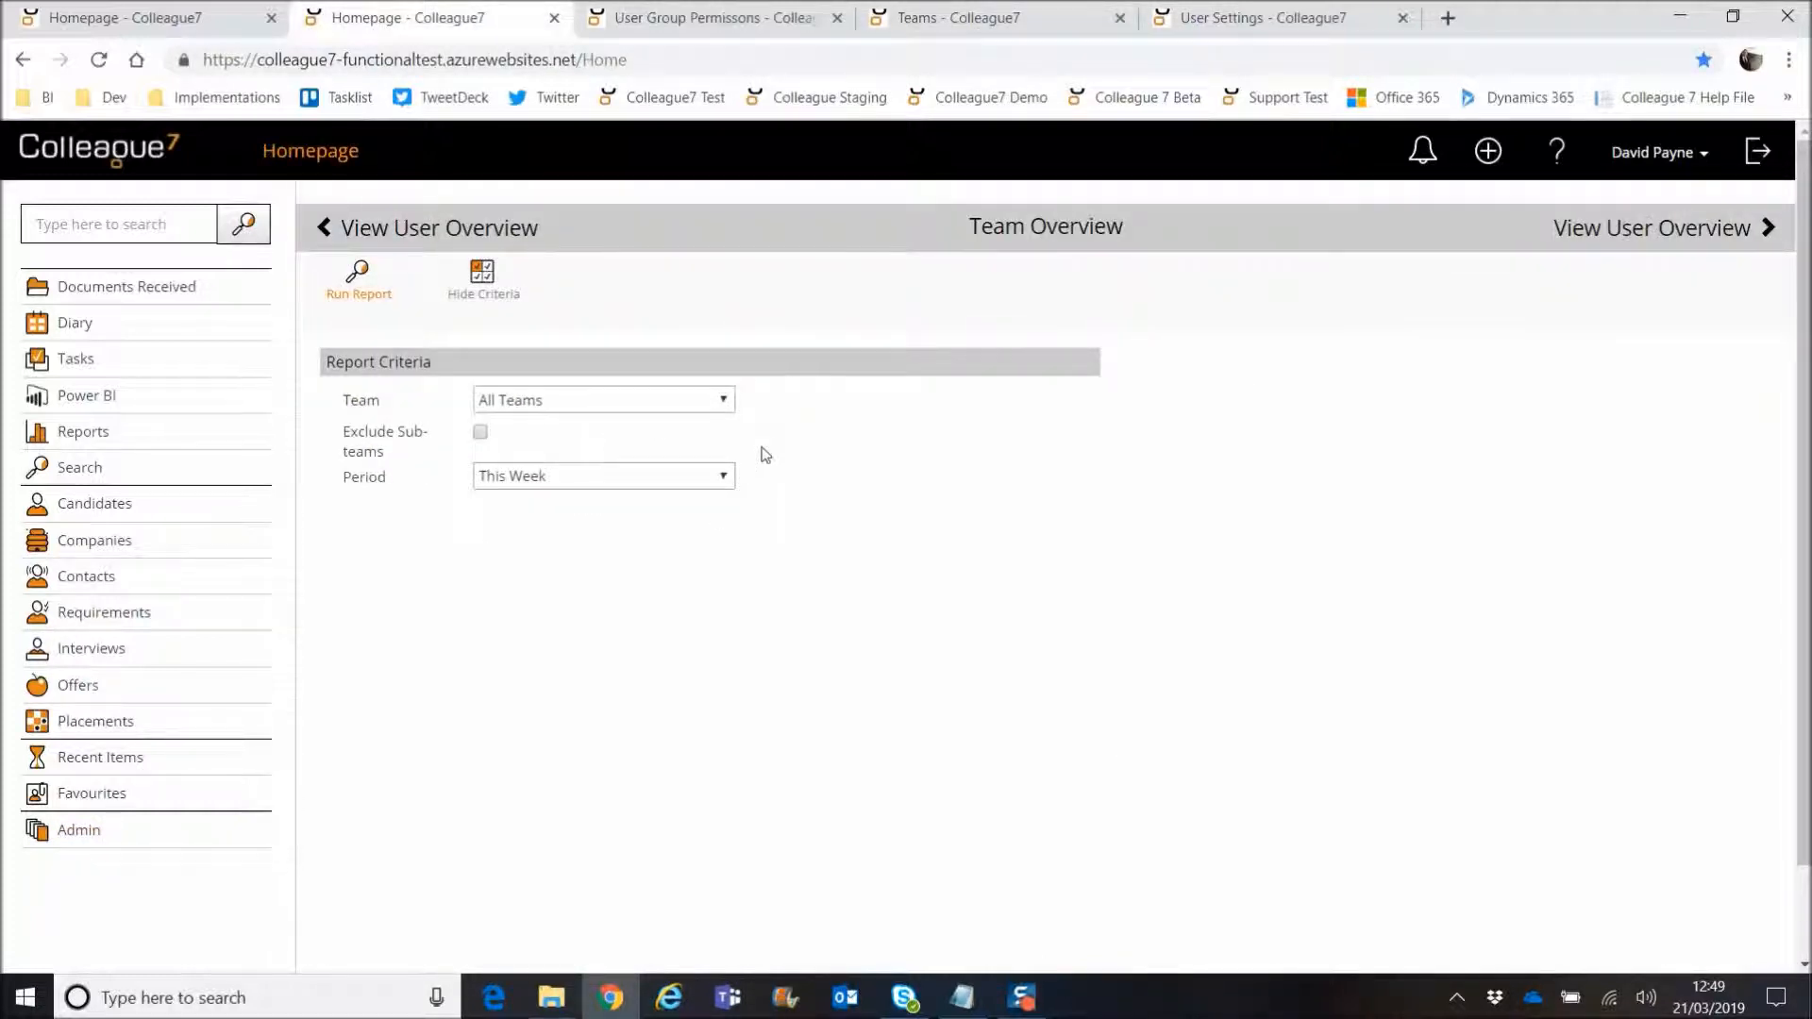
Step: Recheck the Team Overview permission against the report criteria and open the System section of the User Settings
click(710, 23)
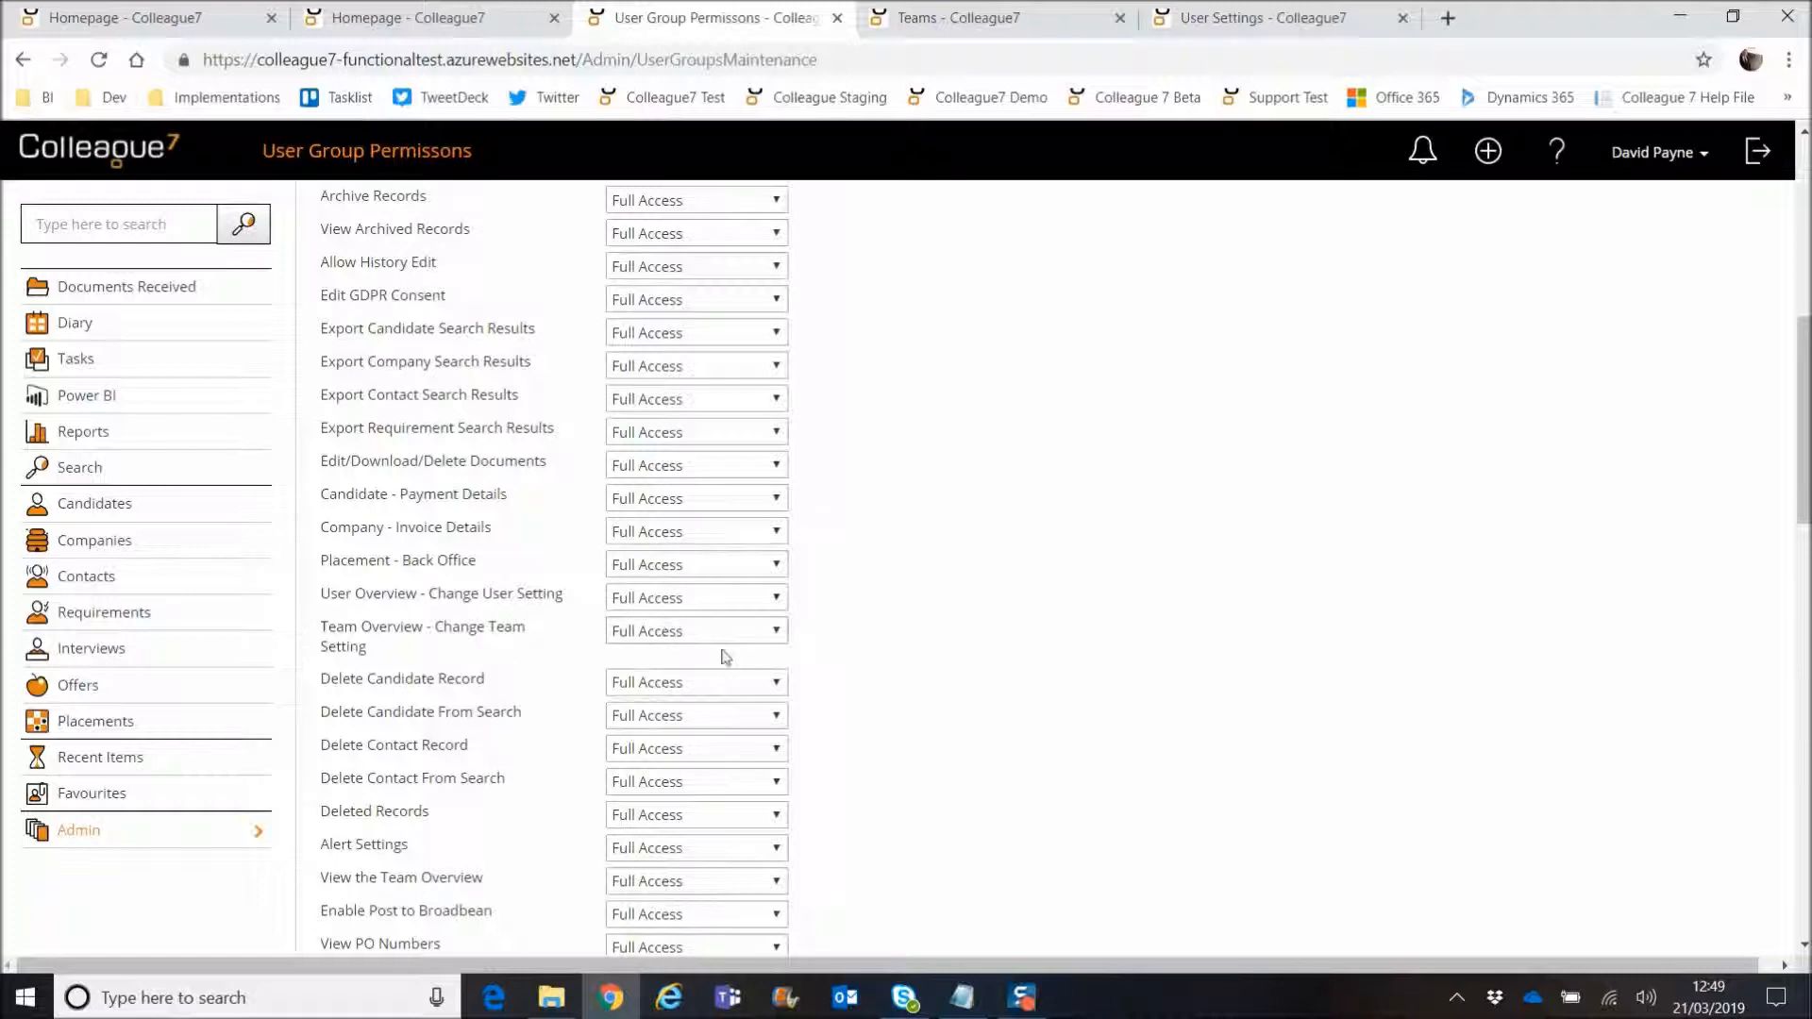
click(398, 12)
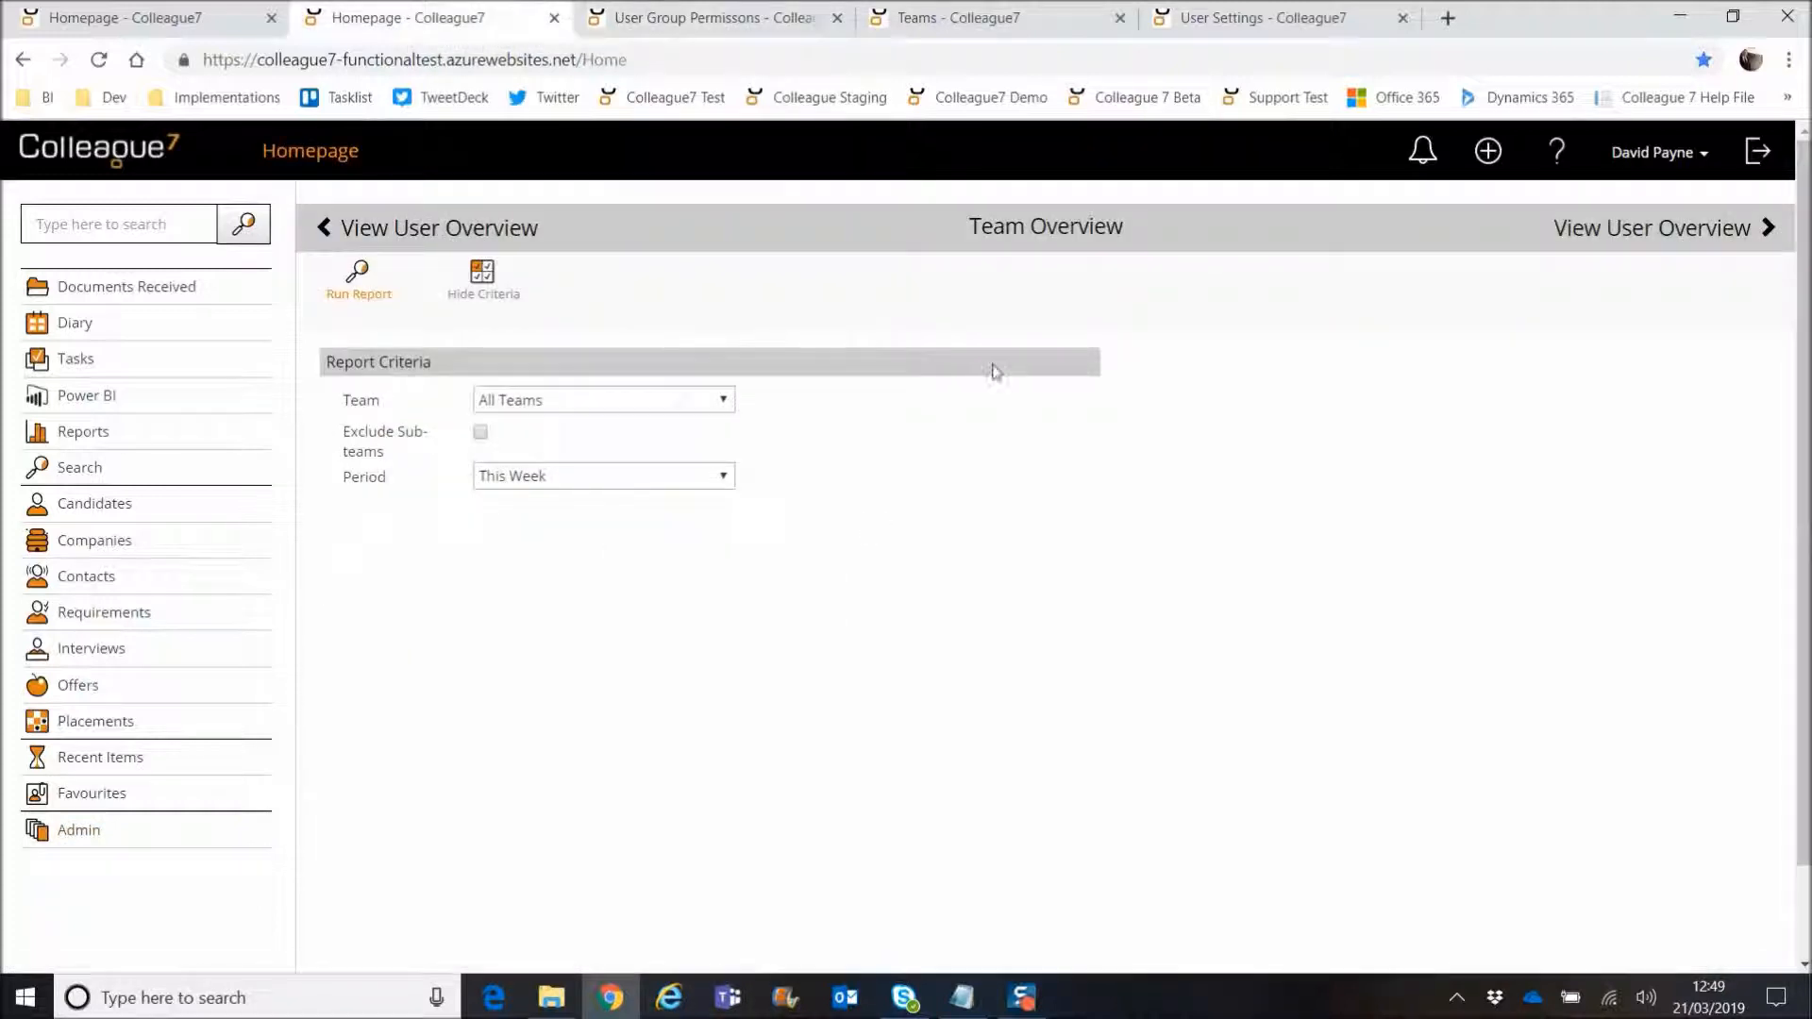
click(1236, 23)
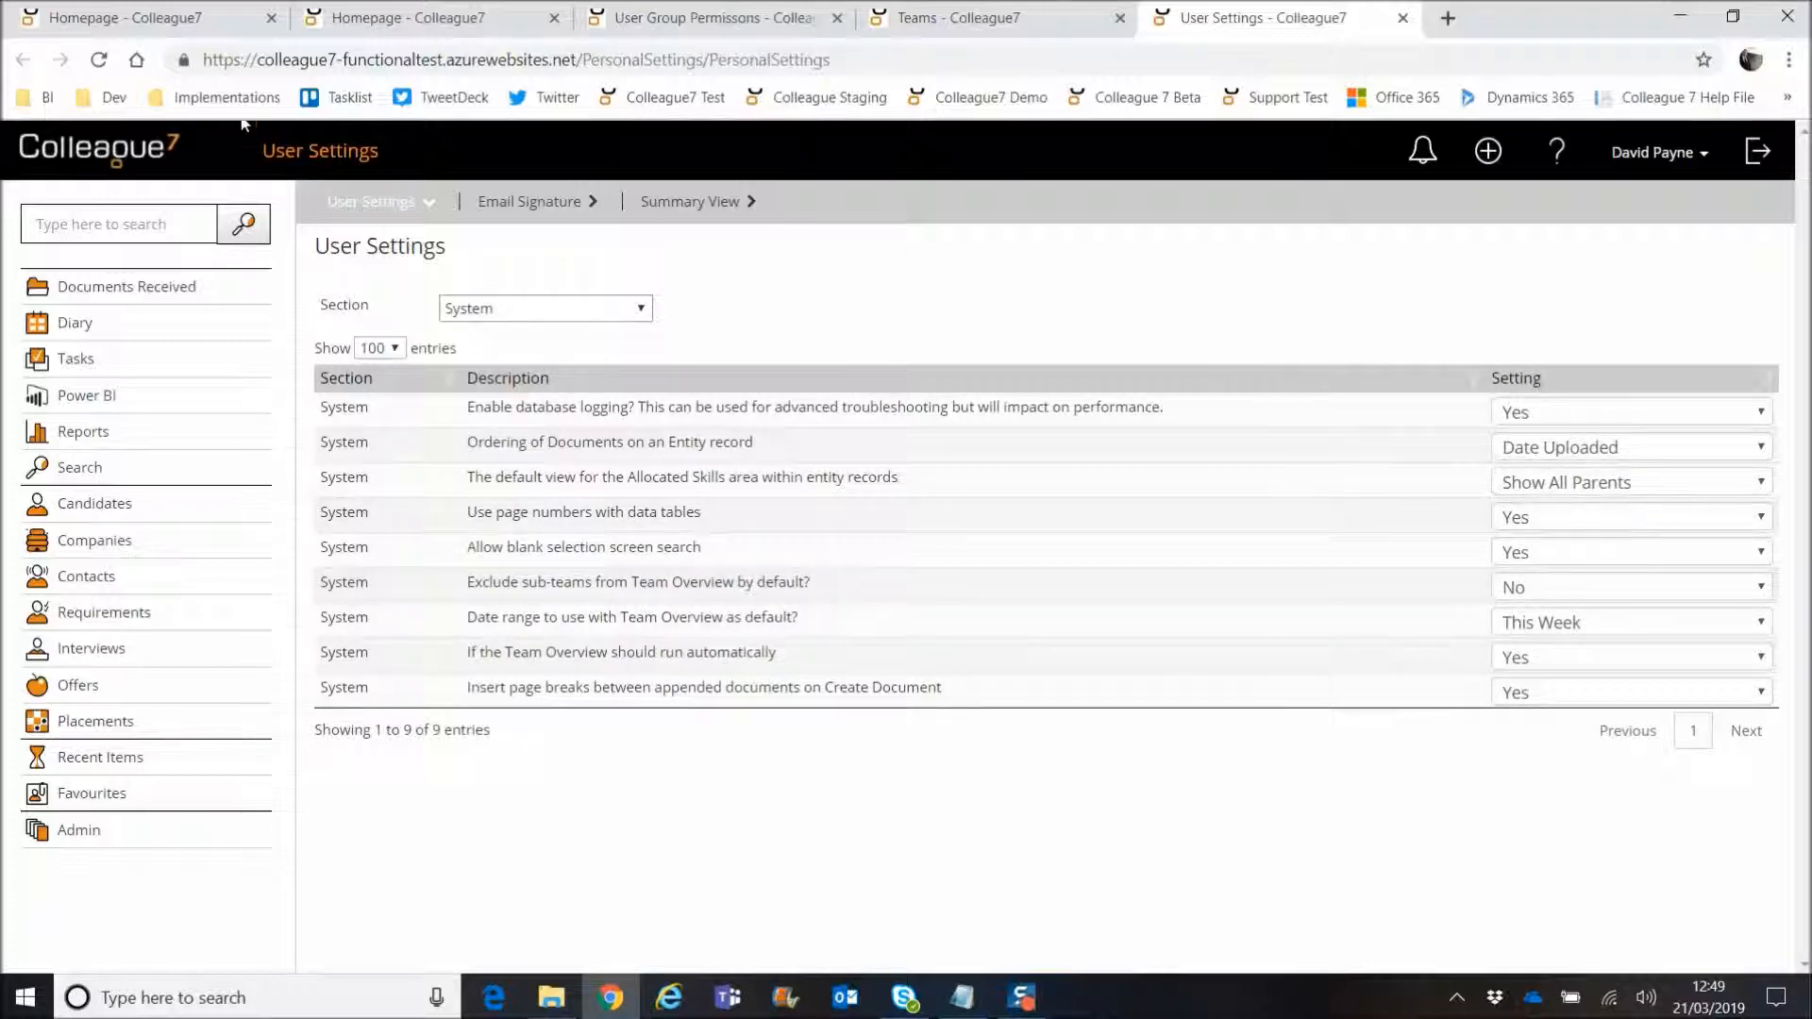
Step: Check the Exclude Sub-teams criterion against the User Settings and look through the default Team Overview date ranges, keeping This Week
click(382, 18)
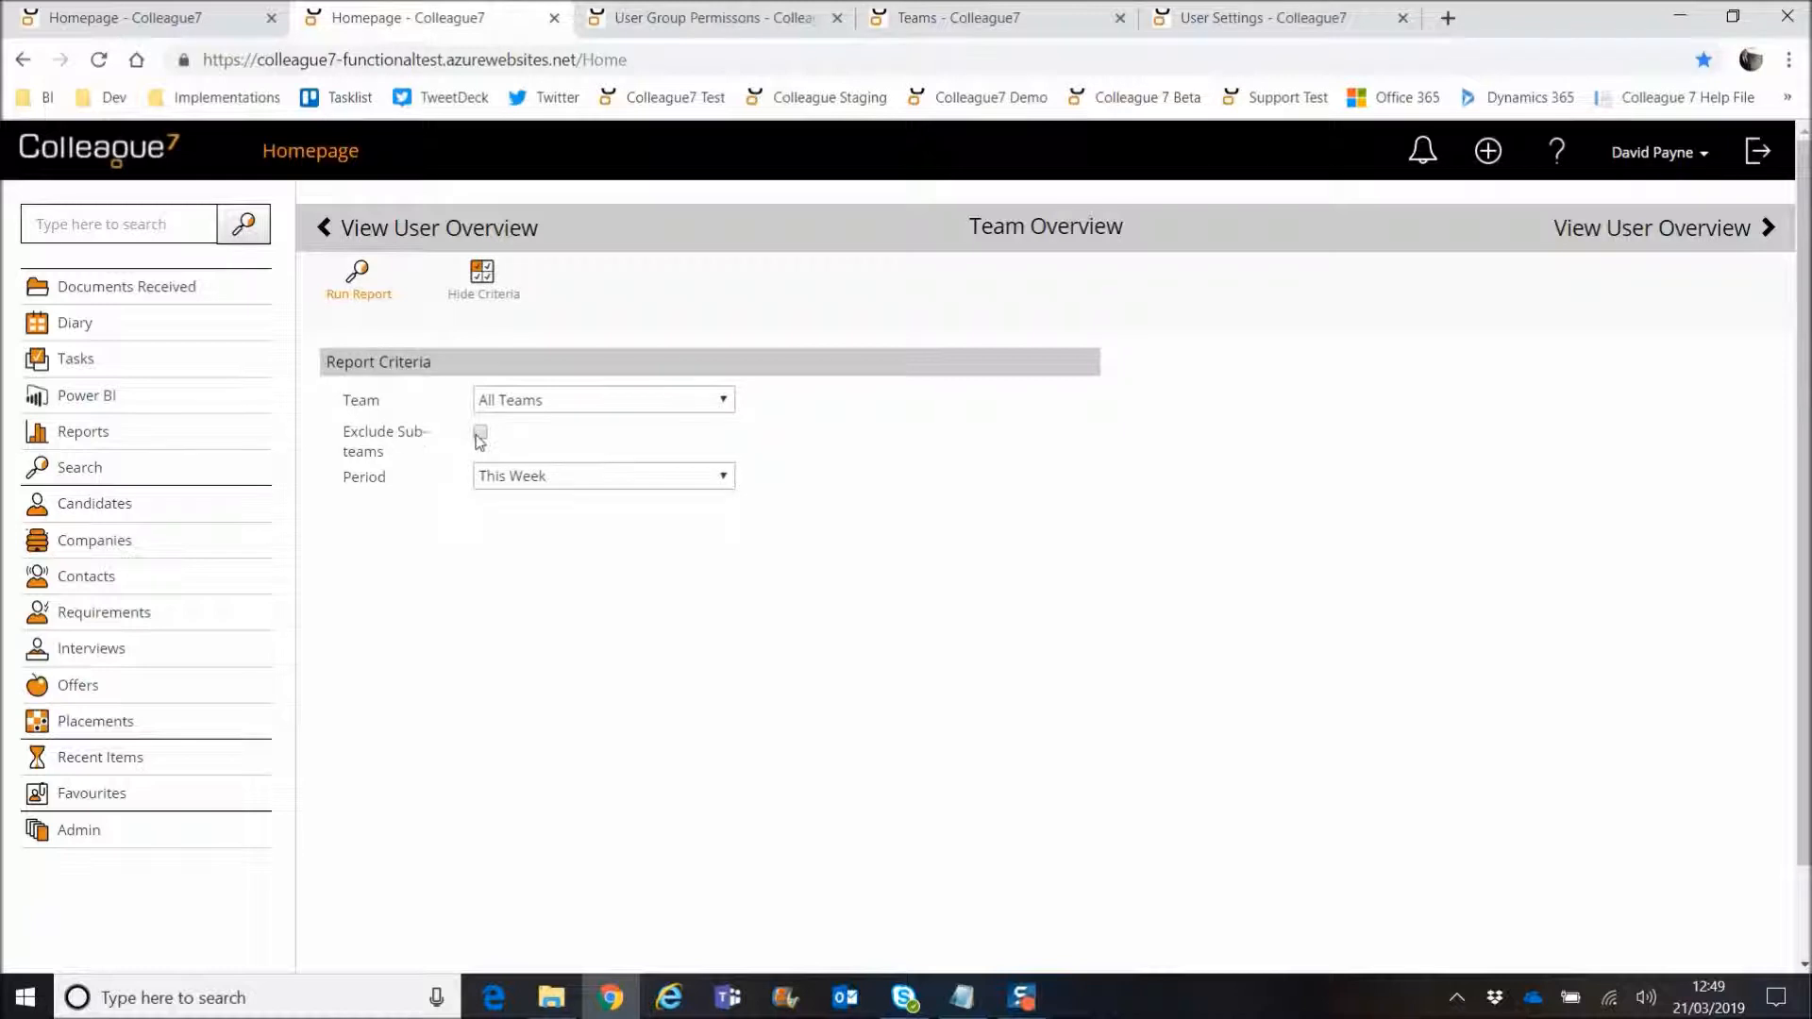
click(1256, 18)
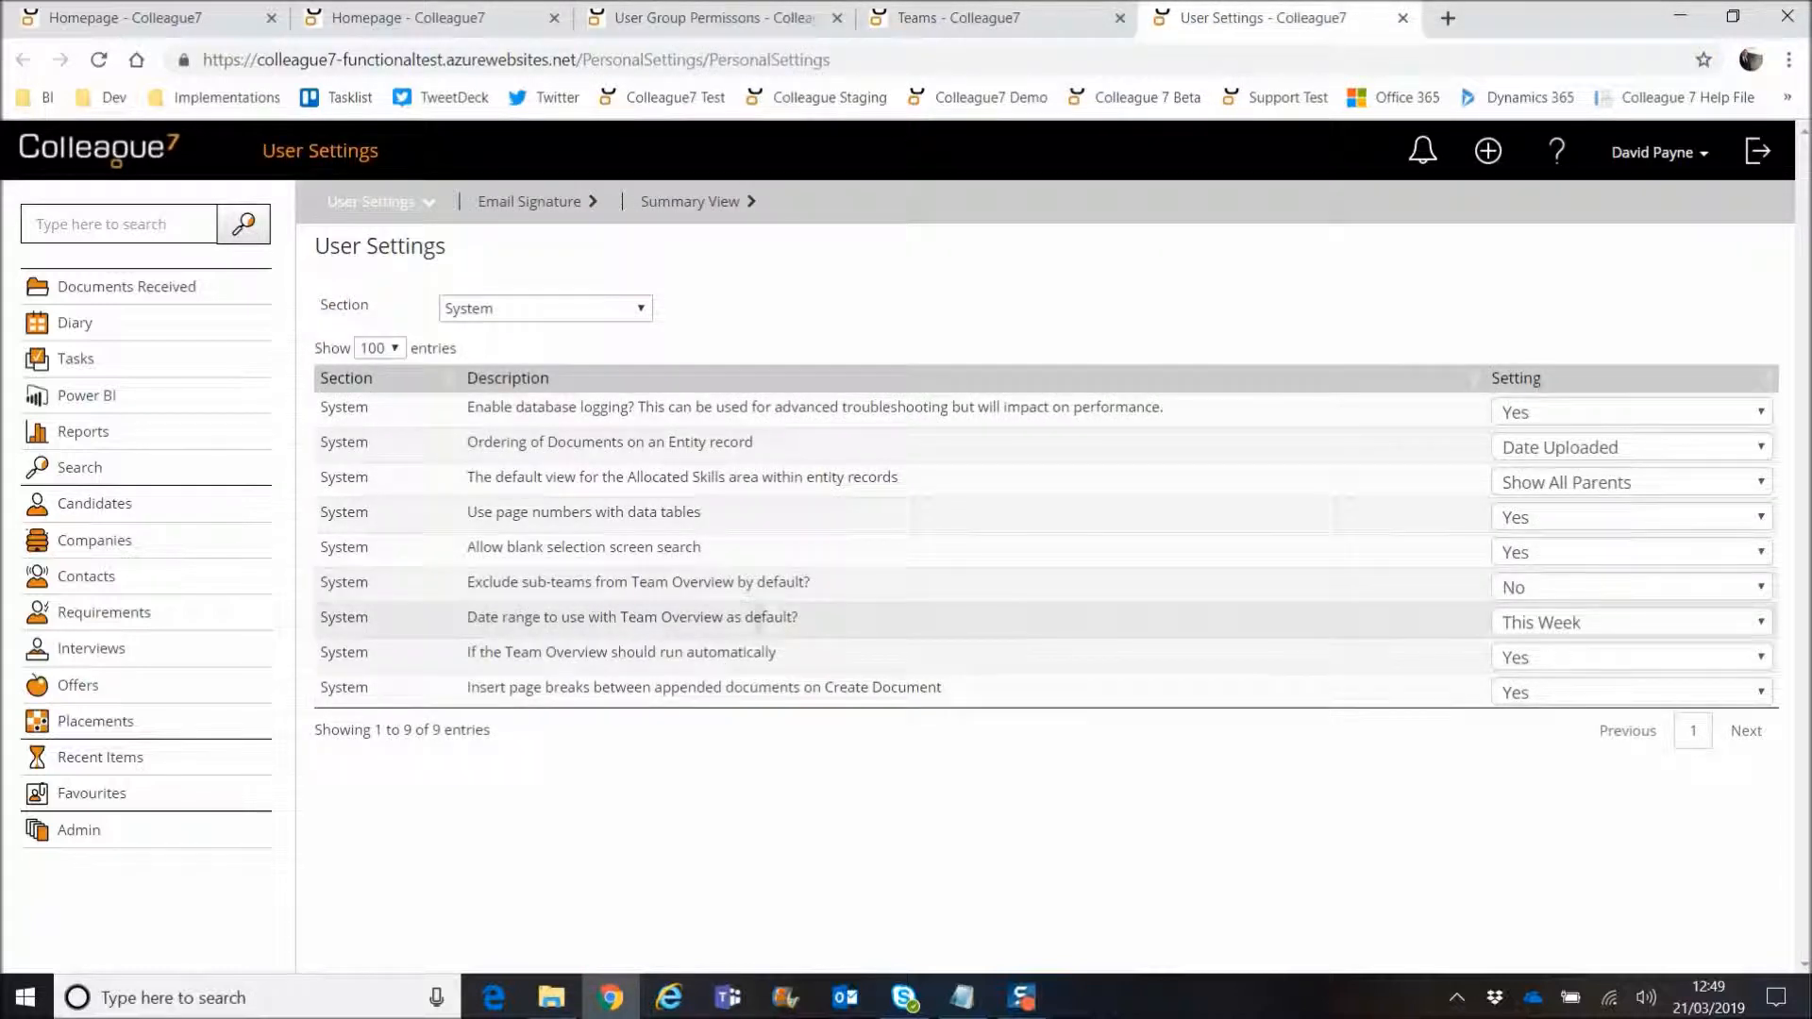
click(1525, 627)
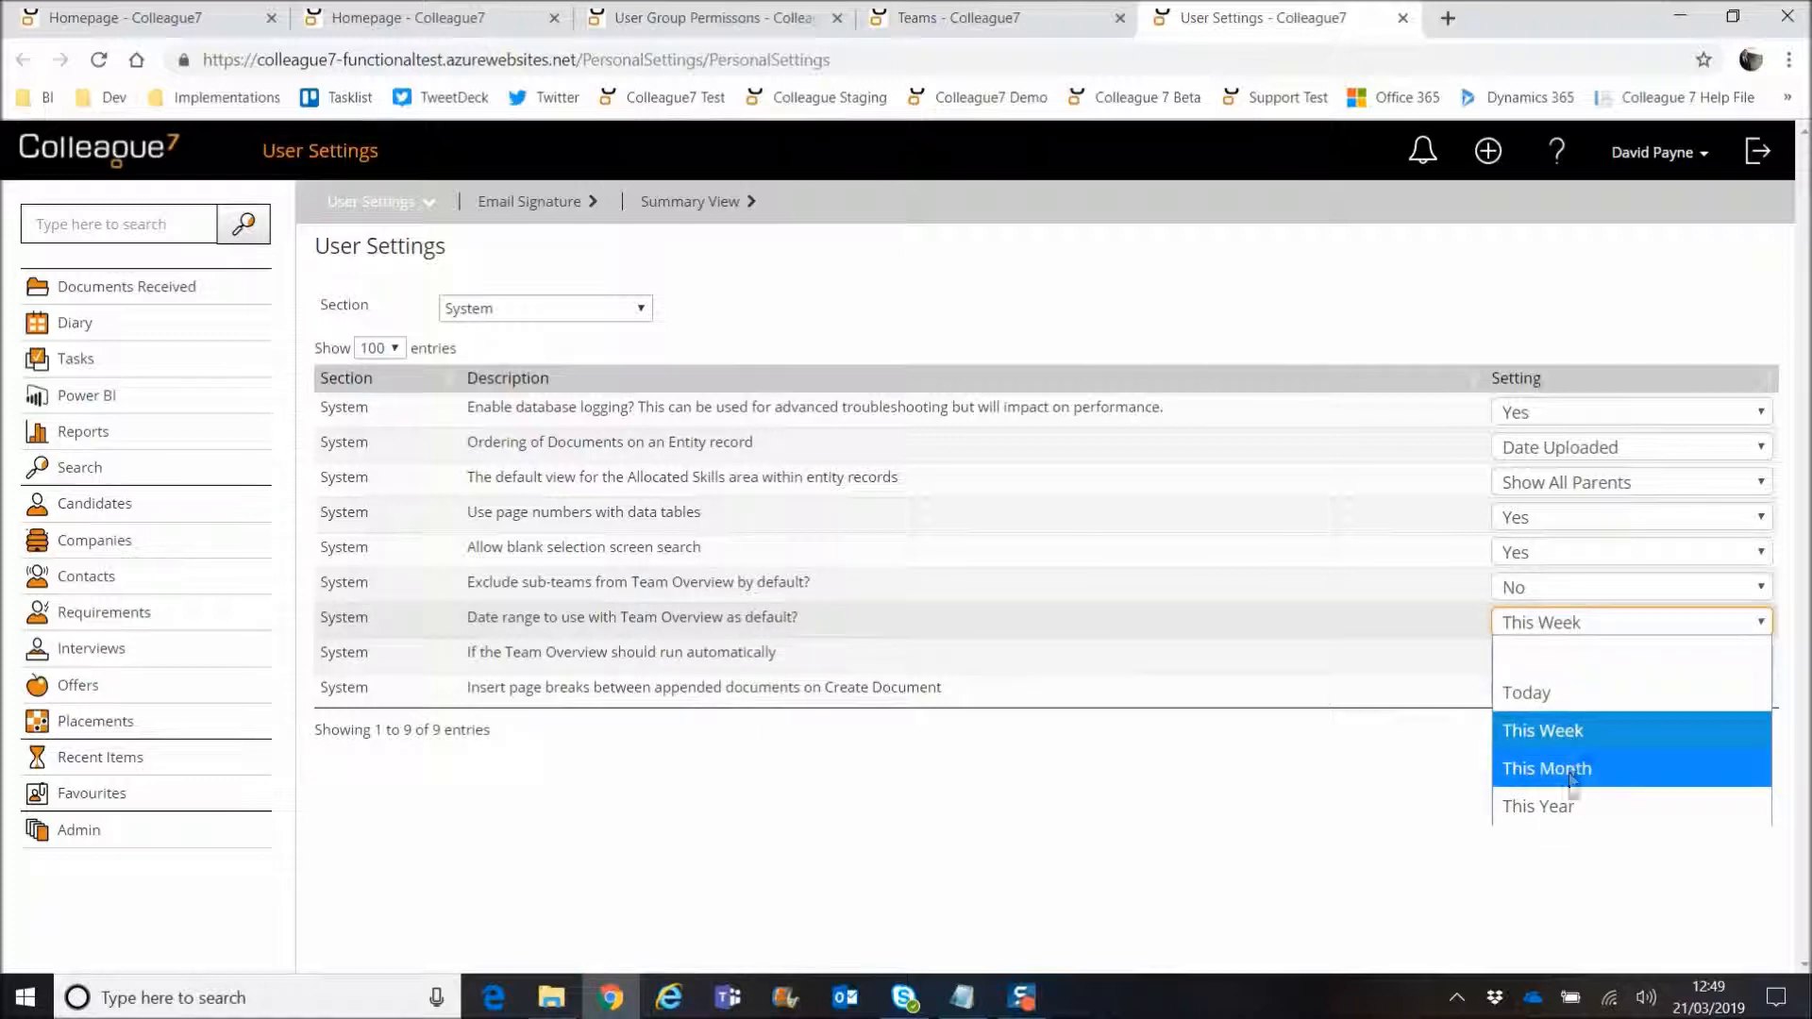
click(1526, 735)
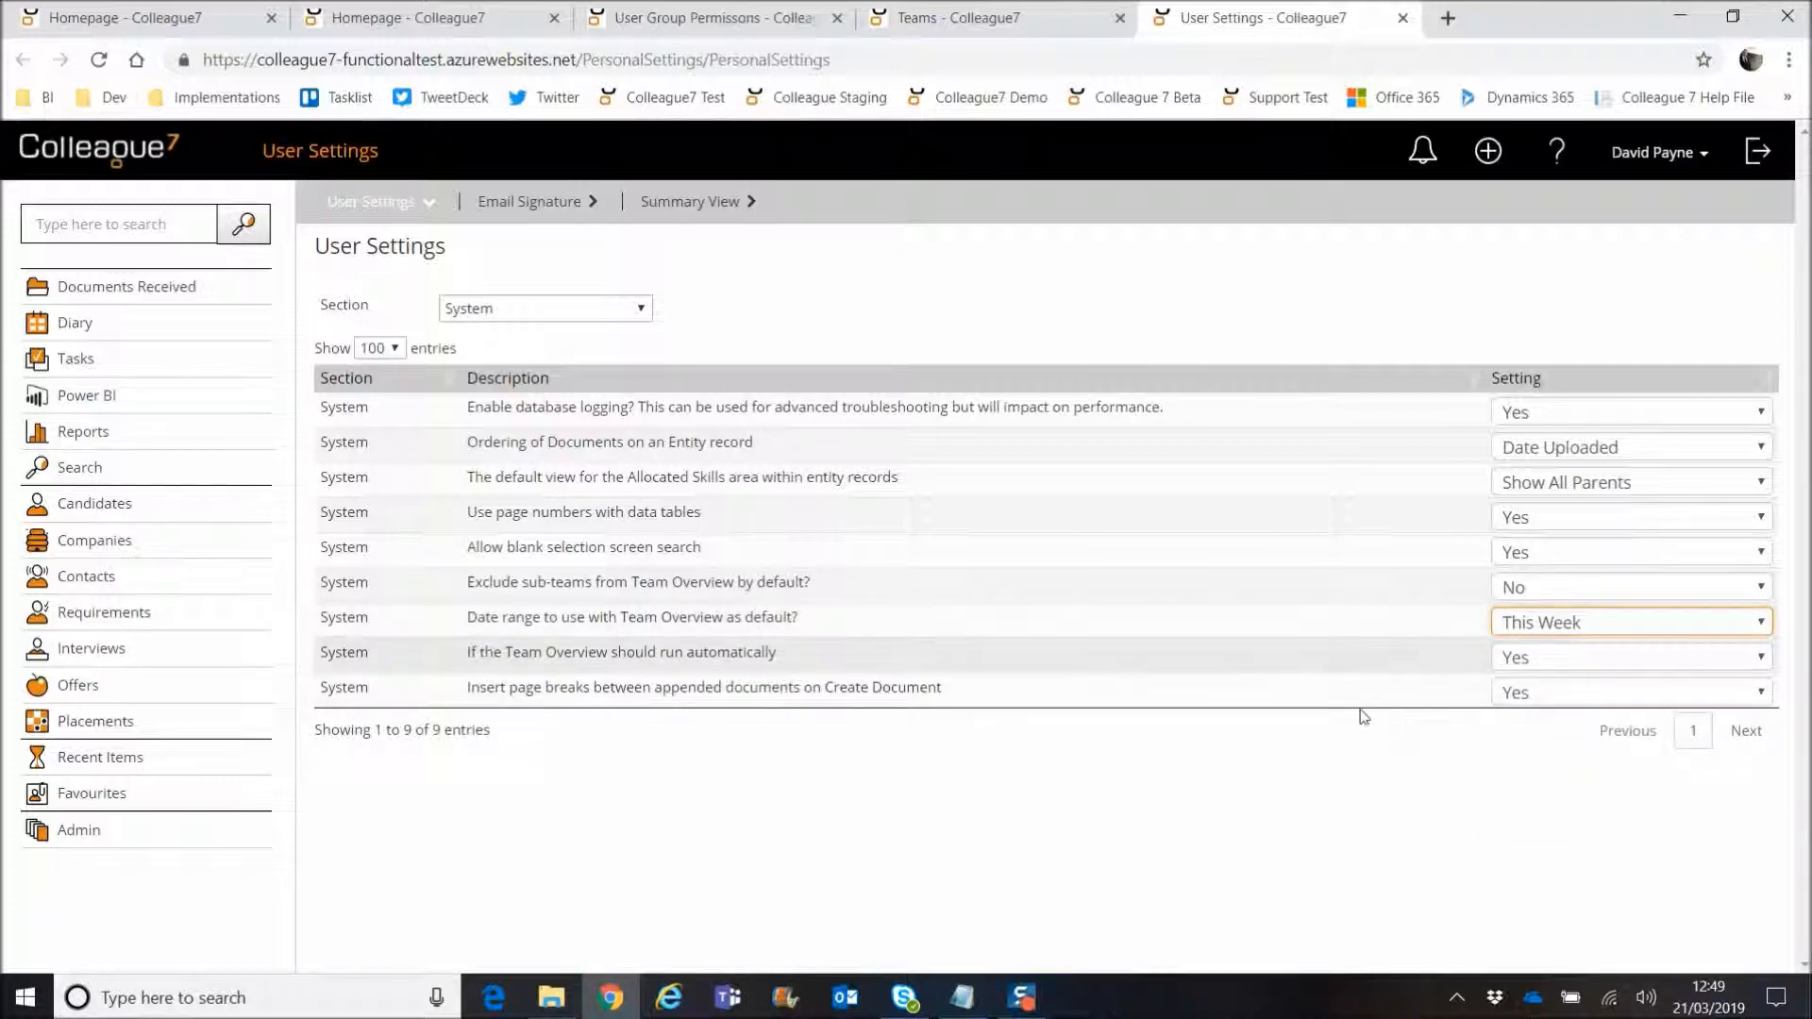
Step: Look through the Period choices in the Team Overview's report criteria, leaving This Week selected
click(425, 17)
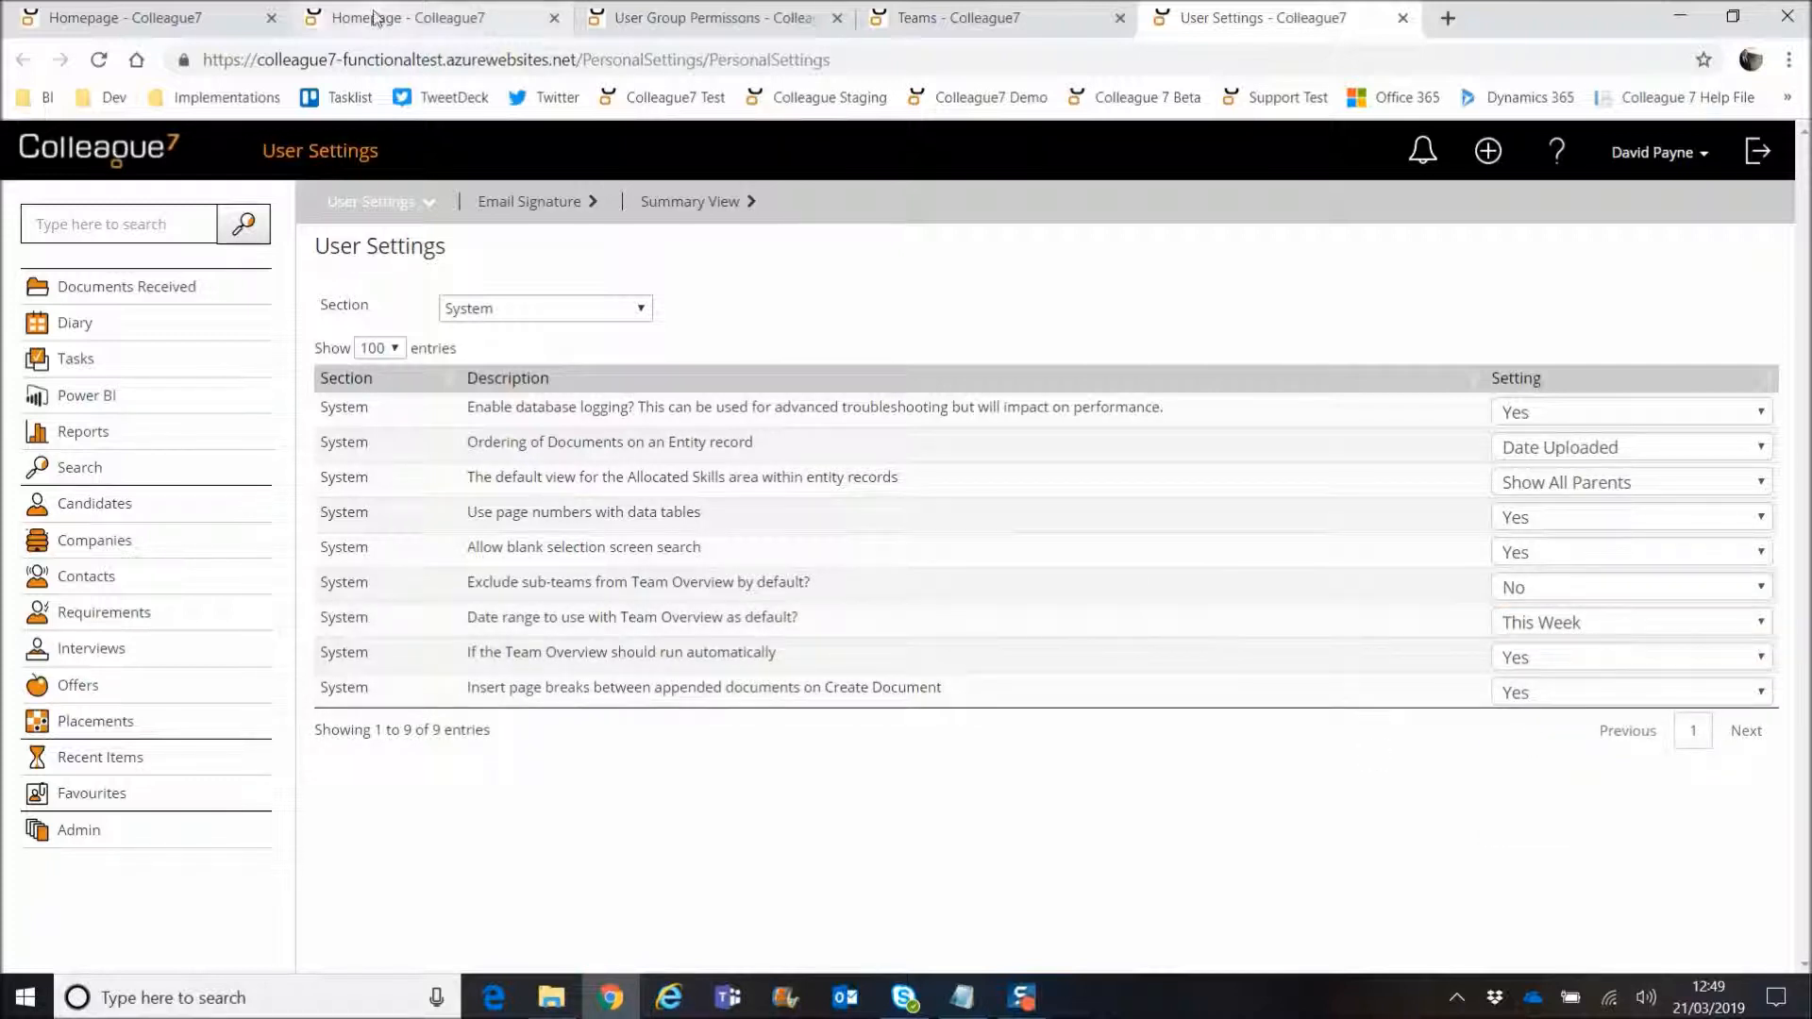
click(543, 475)
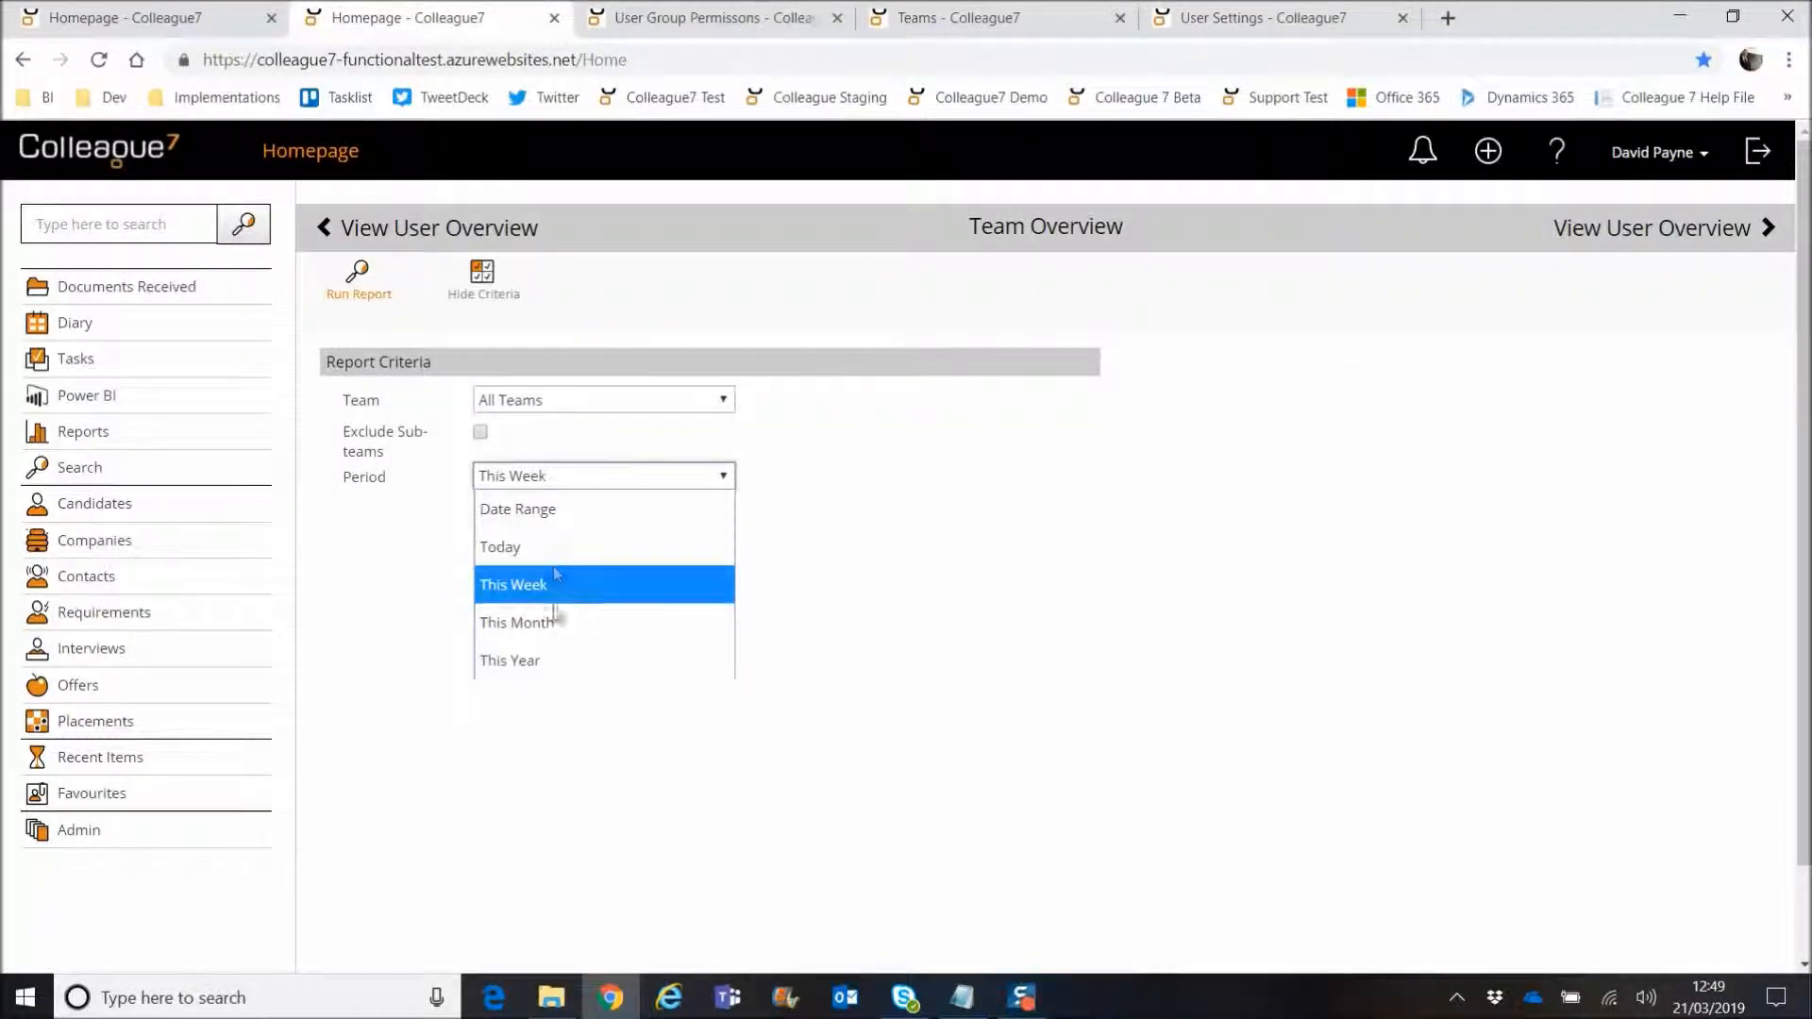
click(817, 558)
Step: Return to the User Settings and examine the choices for running the Team Overview automatically, leaving Yes selected
click(703, 19)
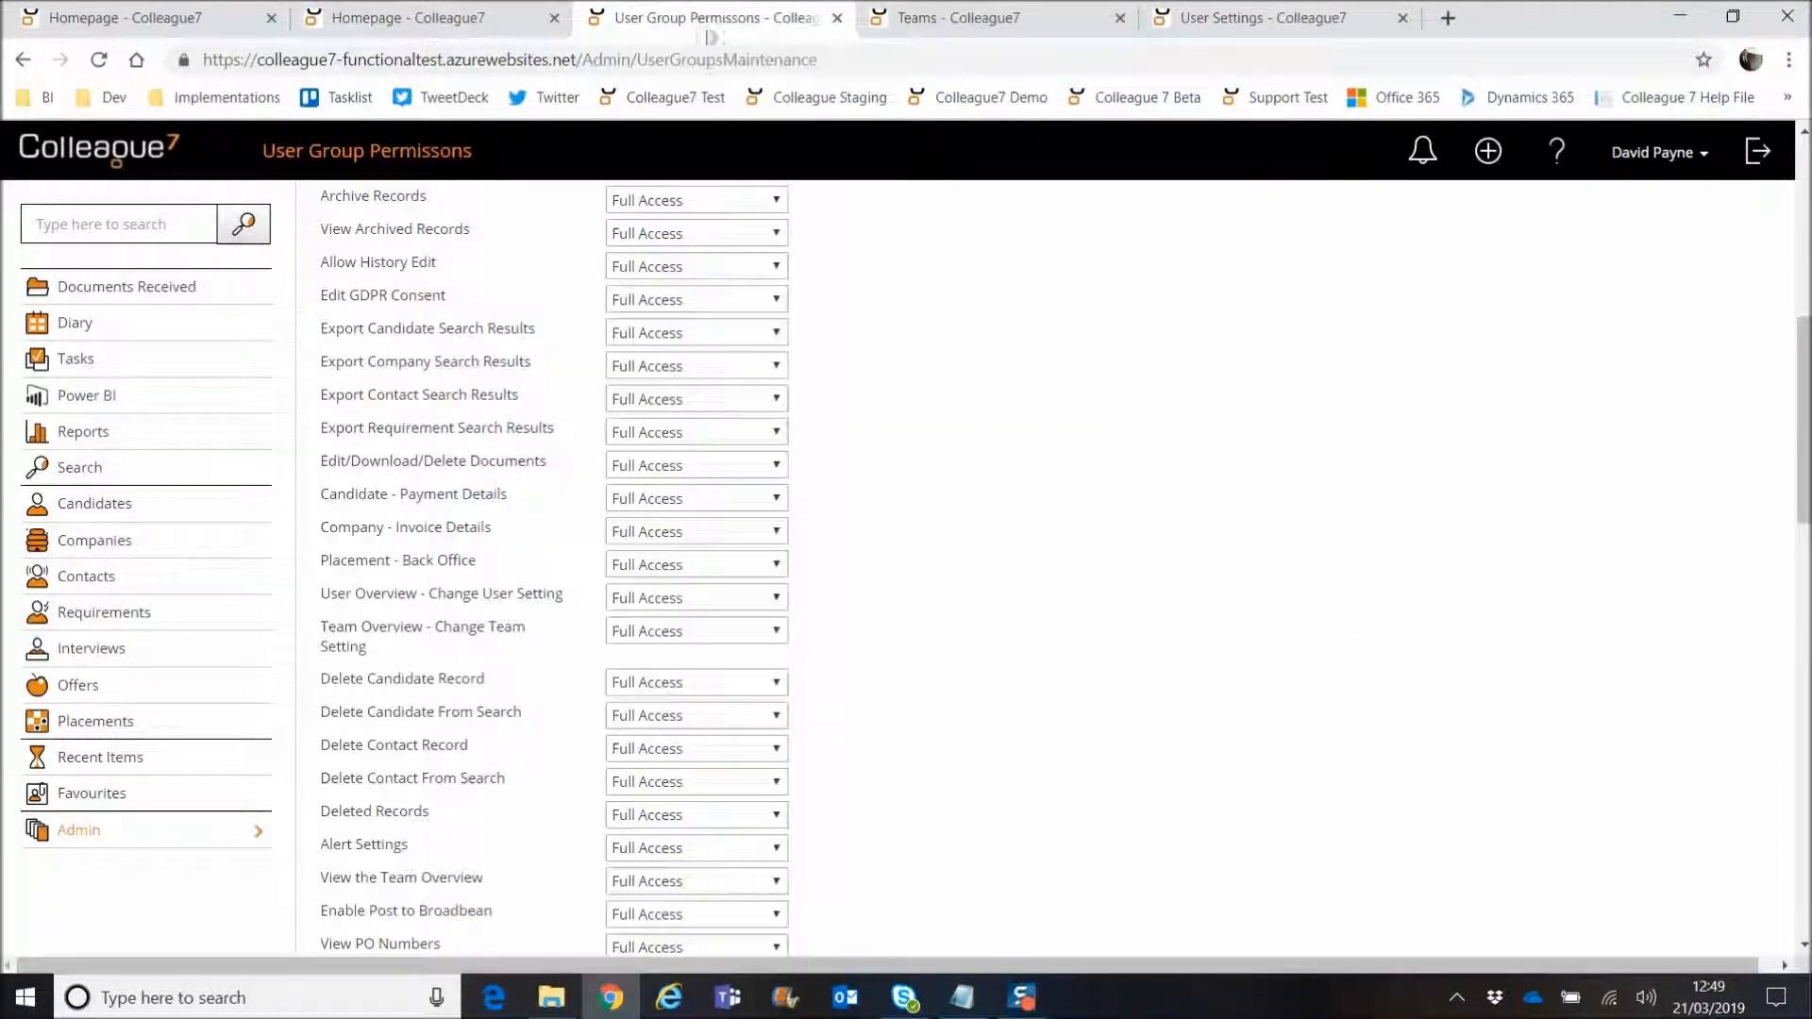
click(953, 19)
click(1255, 19)
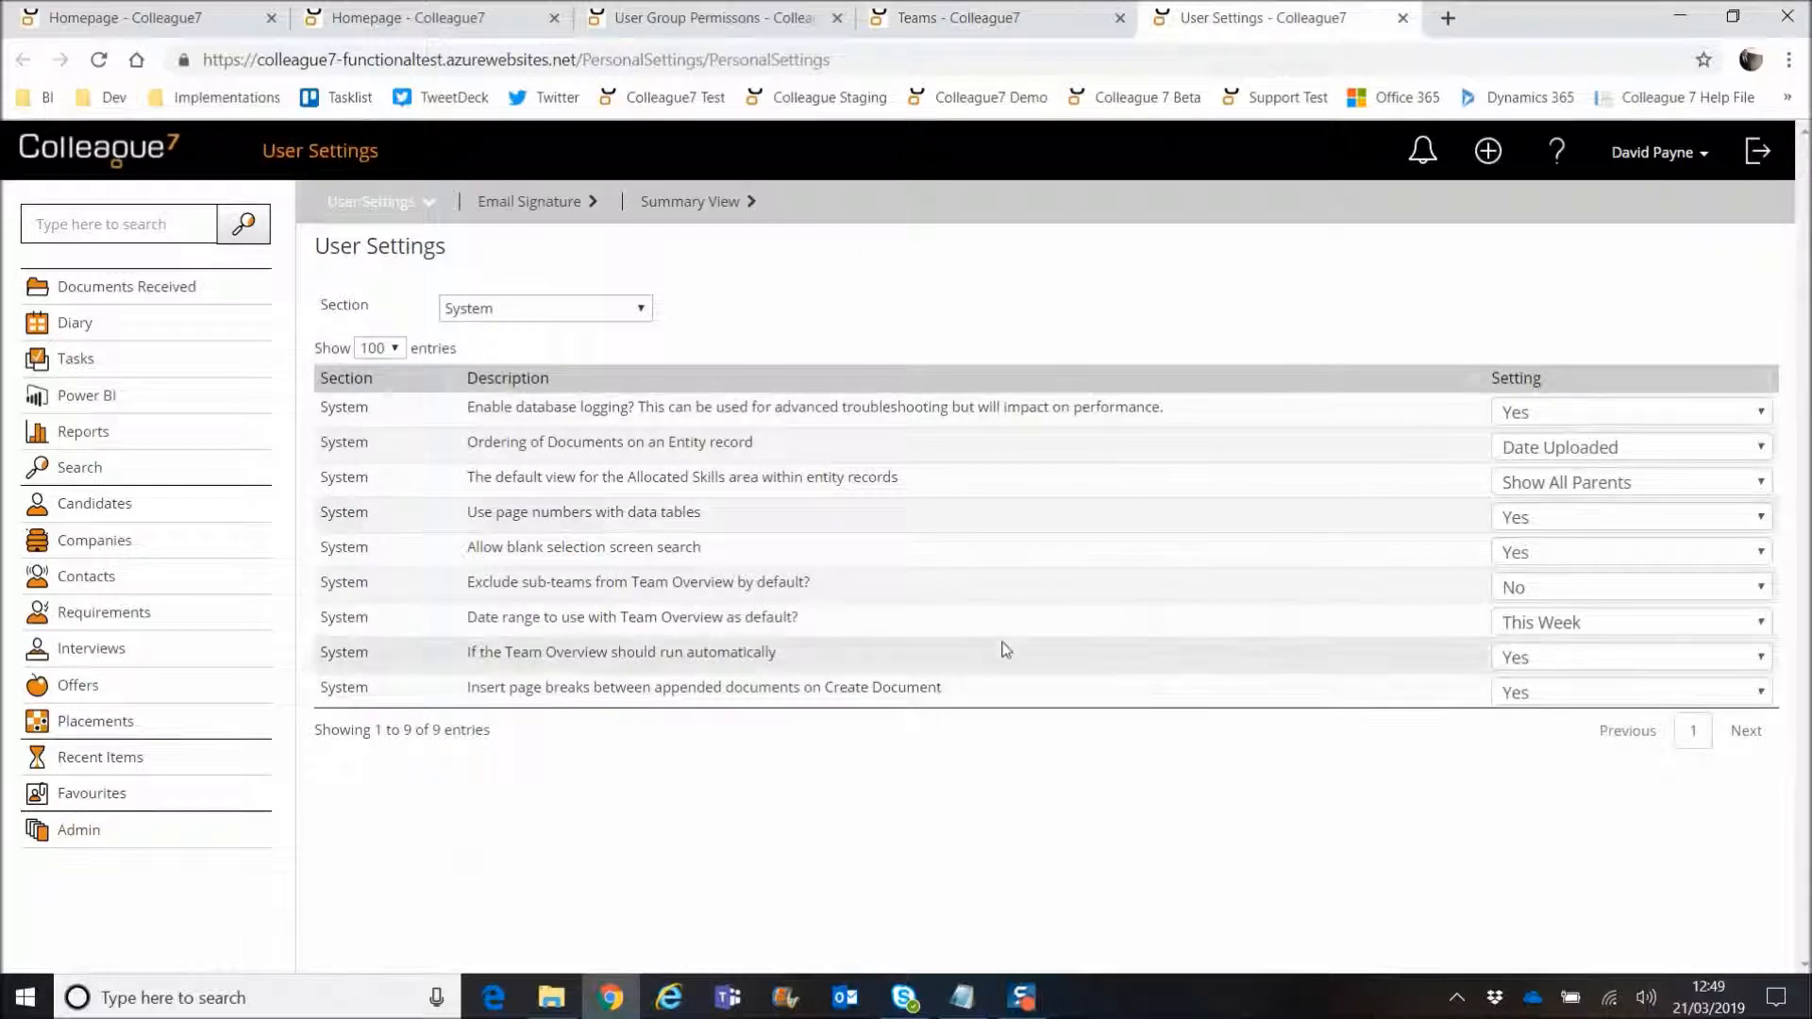
drag(514, 656, 615, 656)
click(1133, 671)
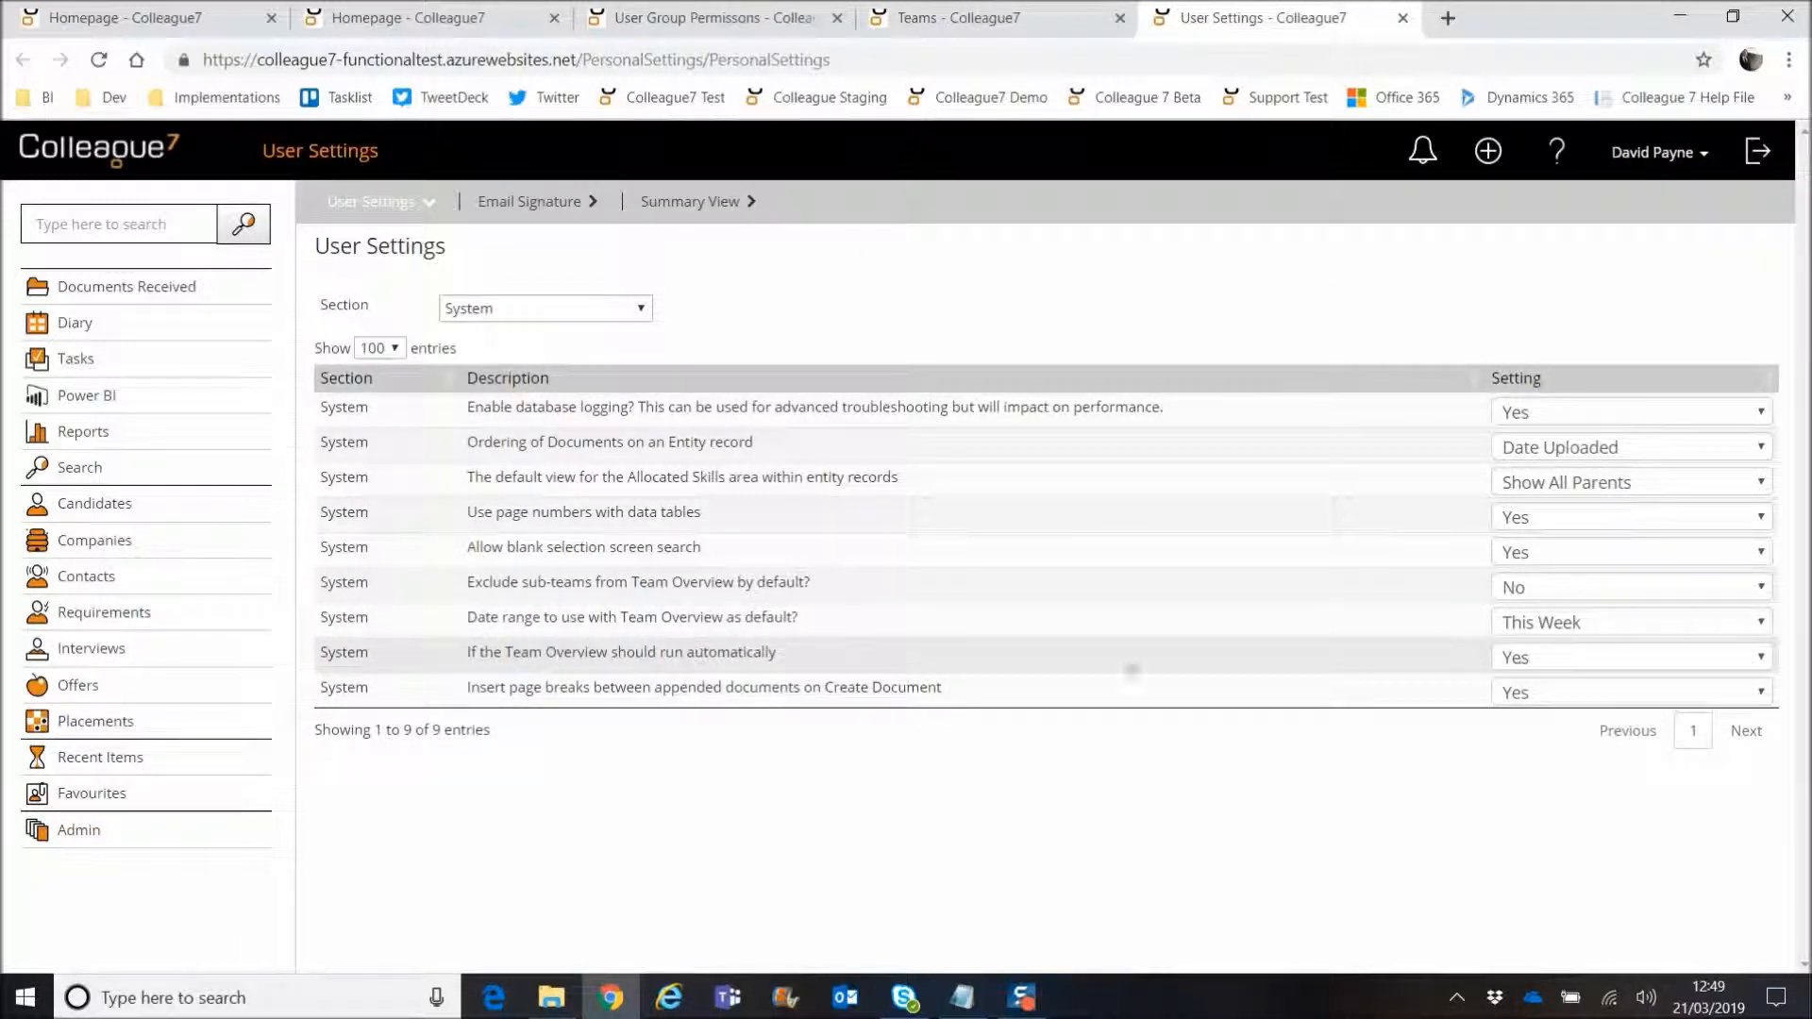
click(1558, 667)
click(1518, 761)
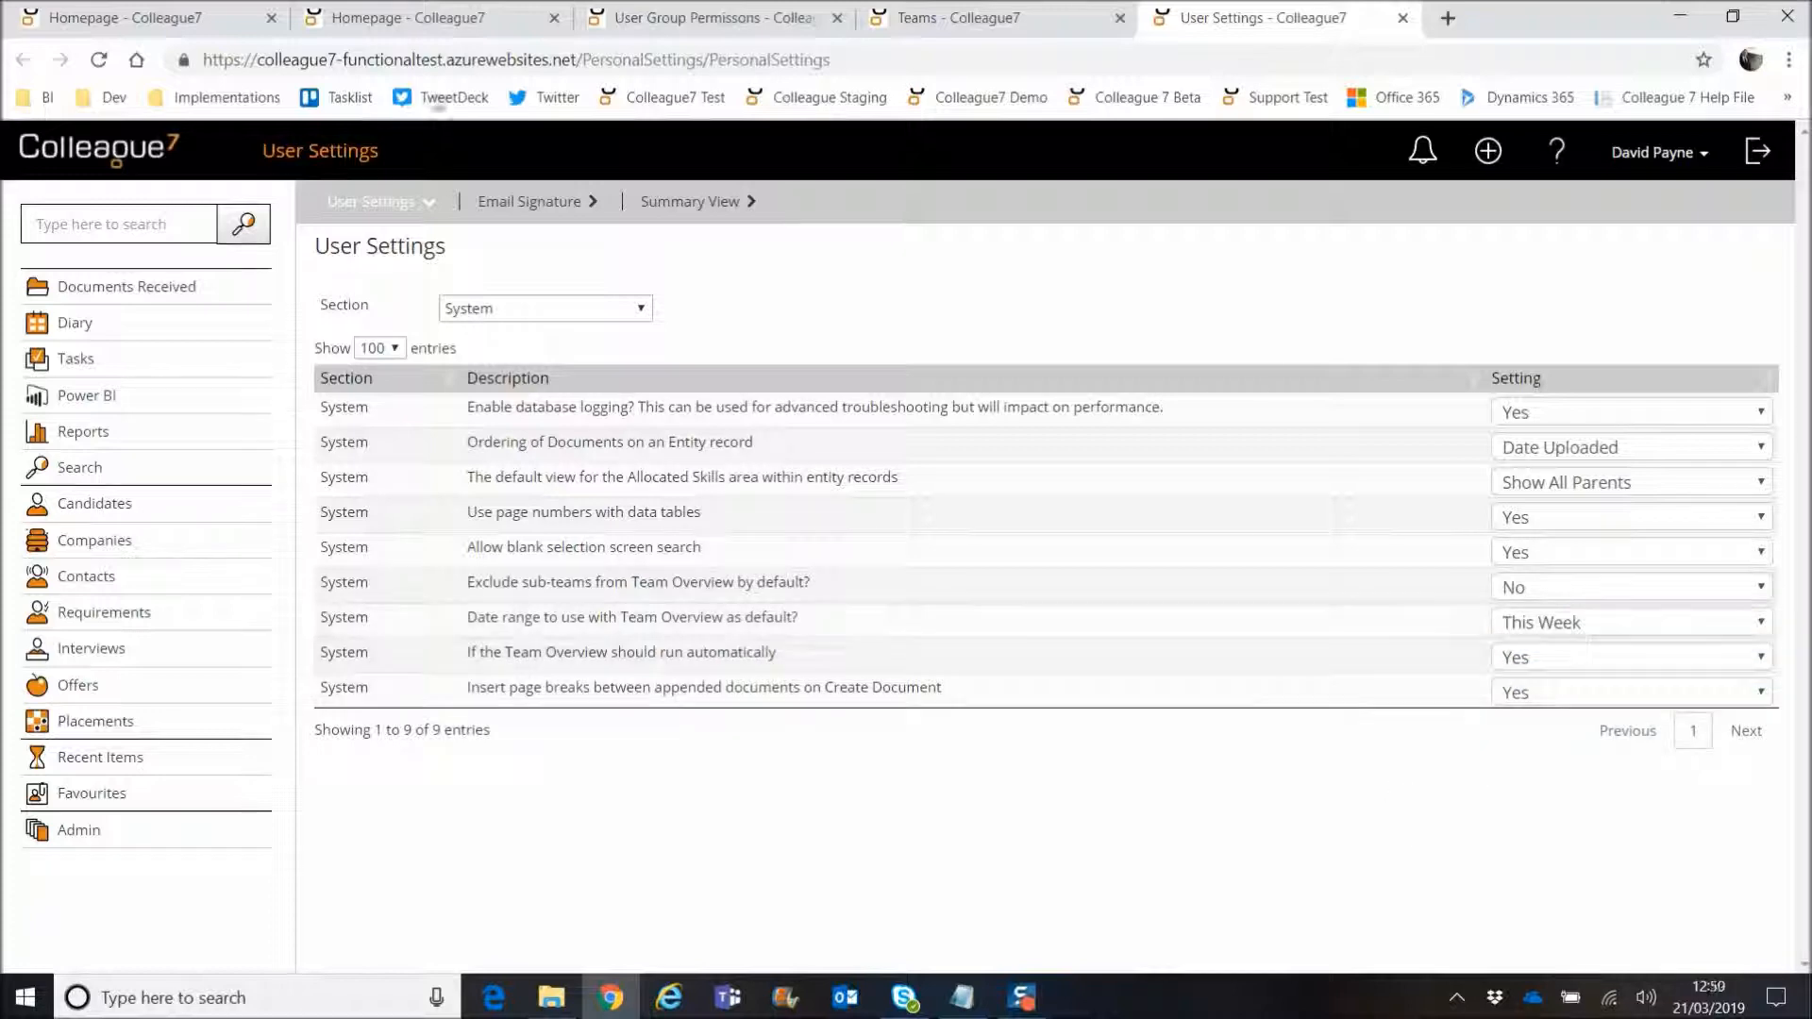
Step: Hide the Team Overview's report criteria and set the "If the Team Overview should run automatically" user setting to No
click(453, 17)
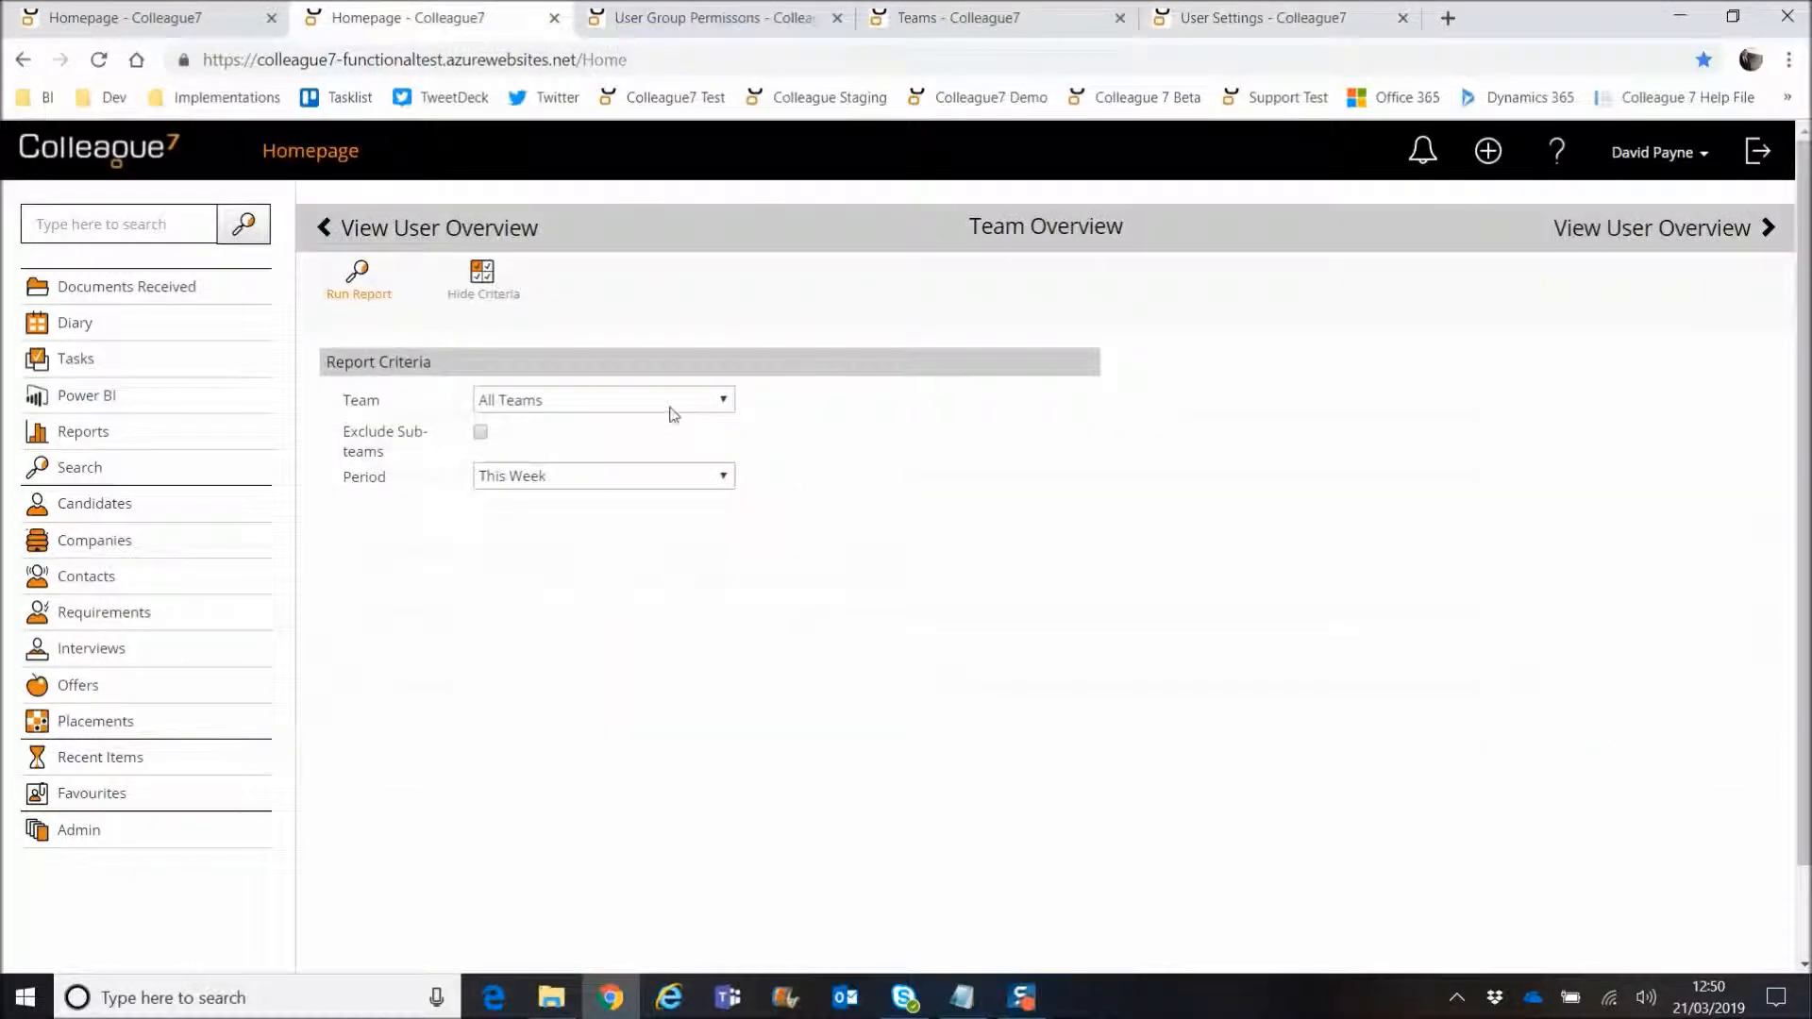
click(482, 278)
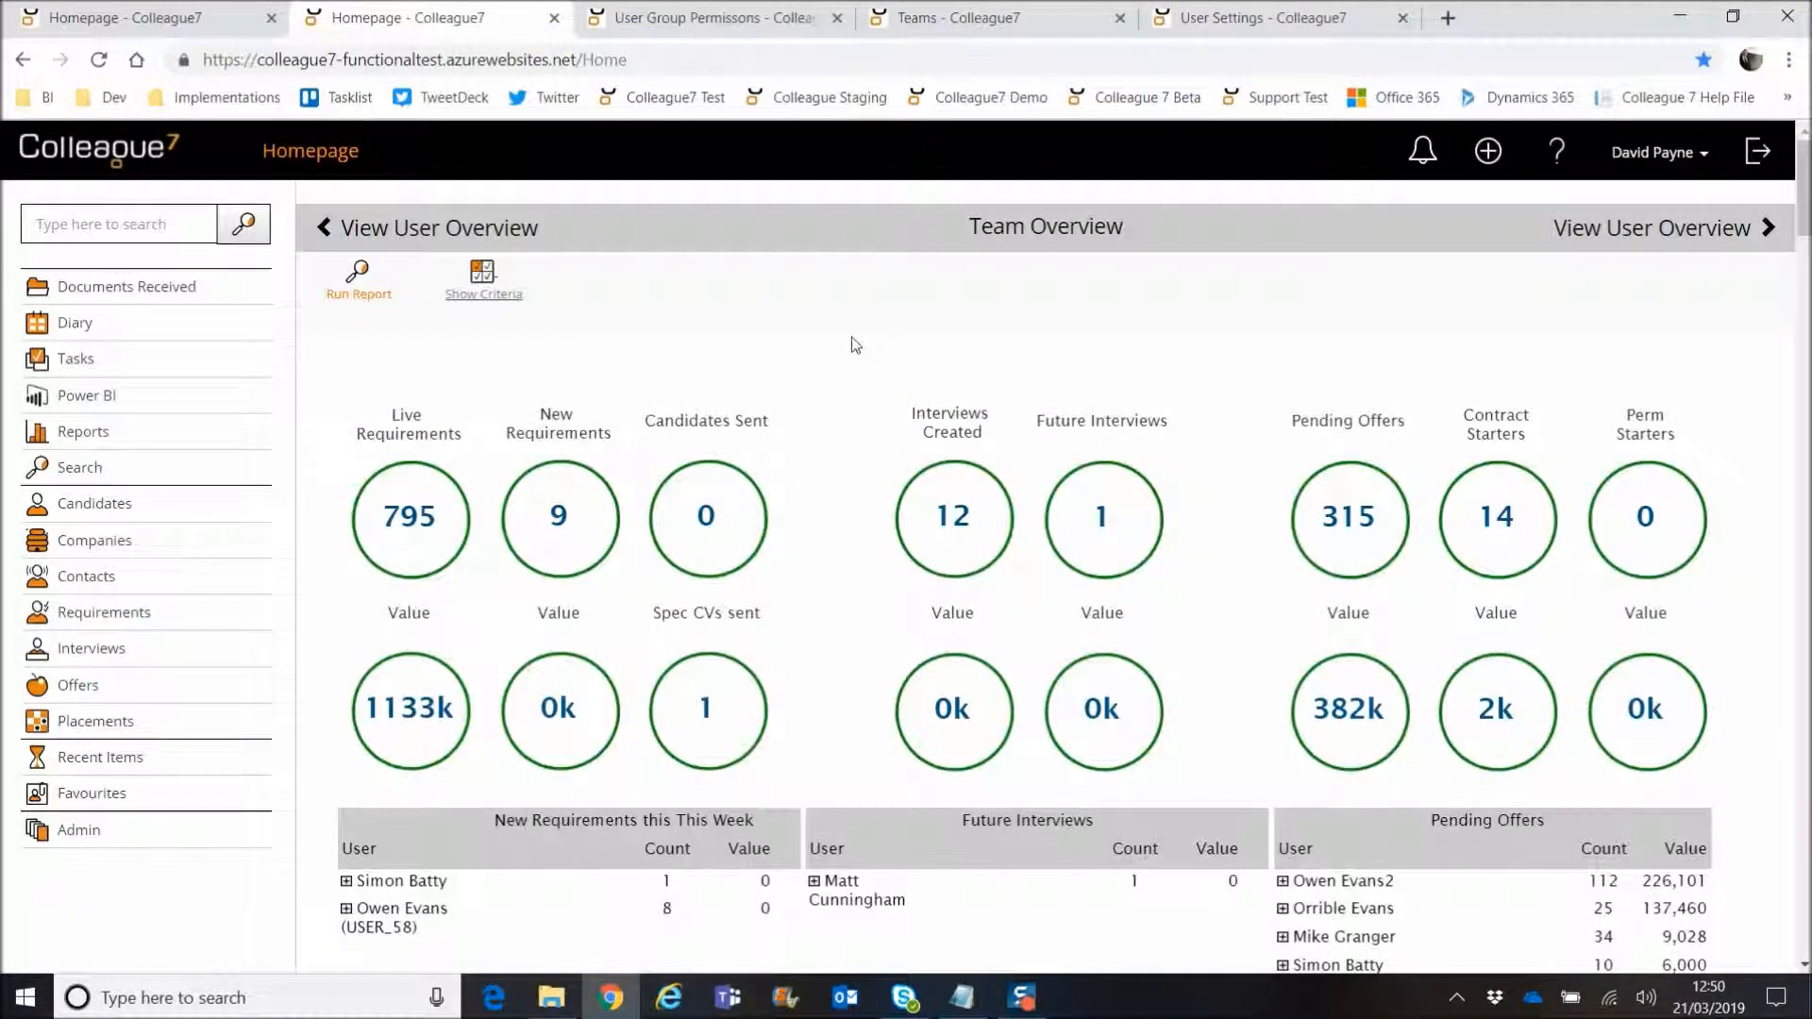
click(1171, 28)
click(1539, 661)
click(1537, 735)
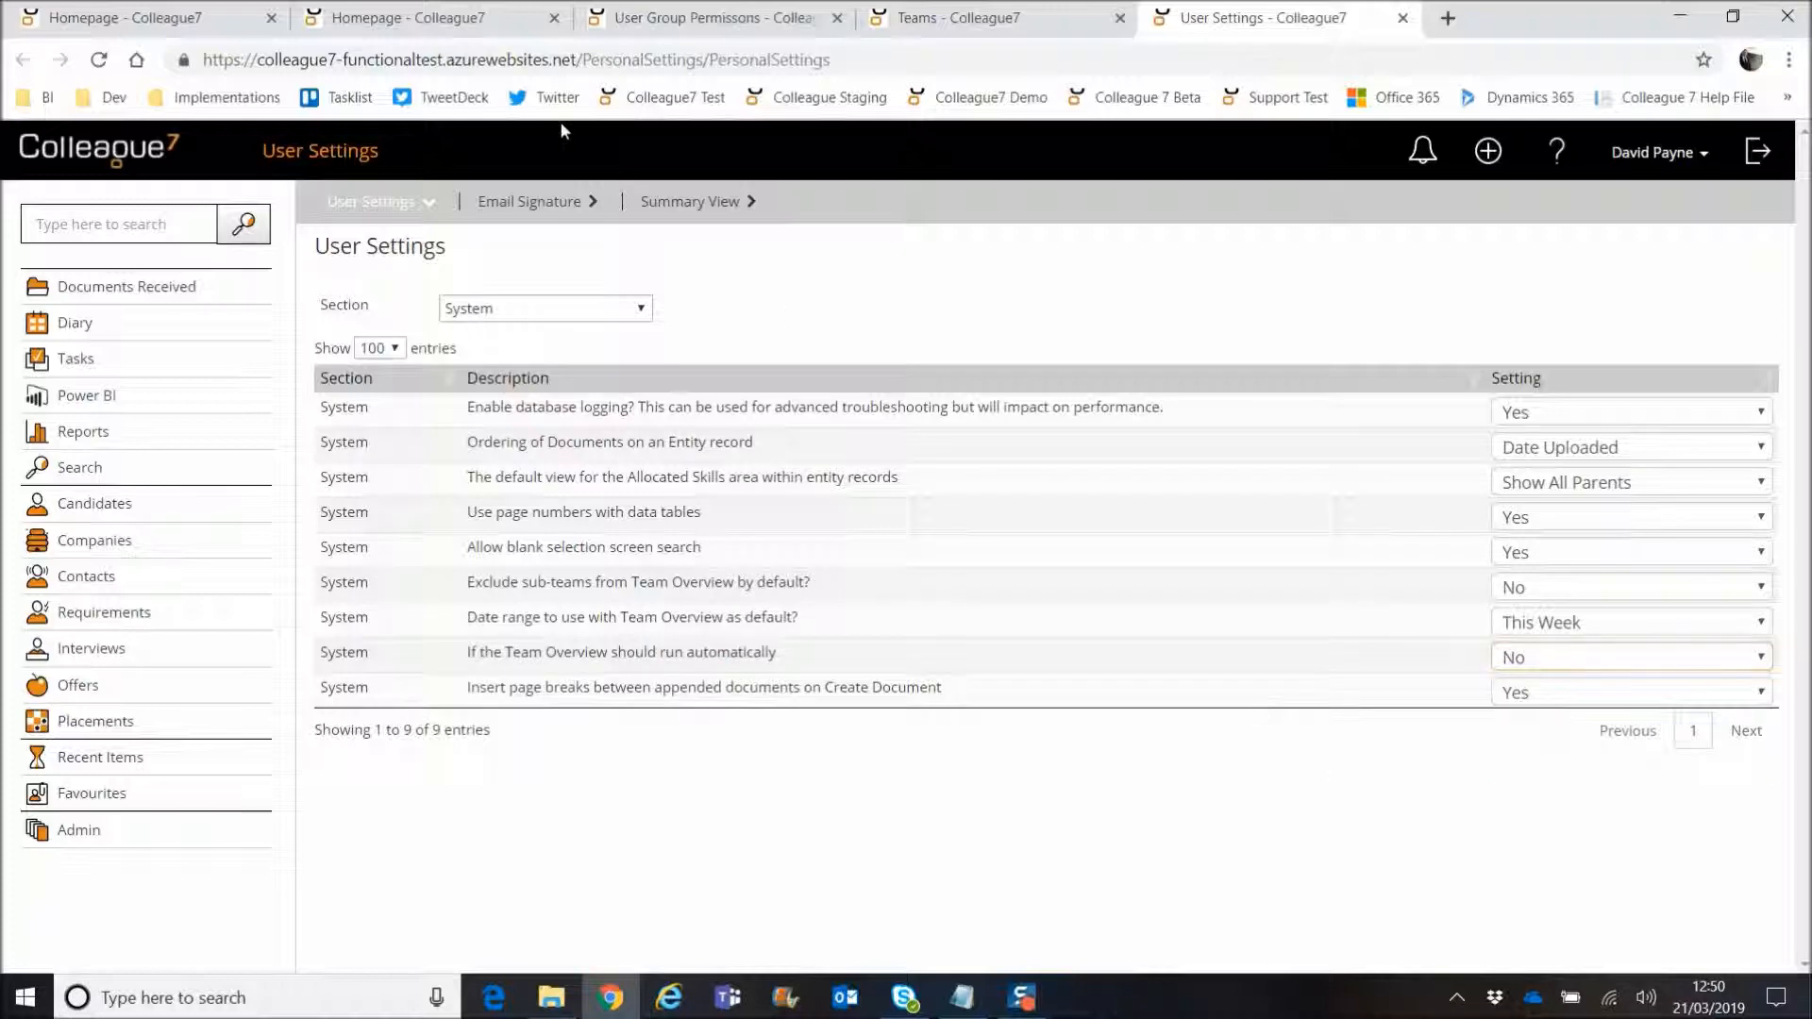
Step: Reload the homepage, switch to the Team Overview and run its report for All Teams with the period This Week
click(460, 23)
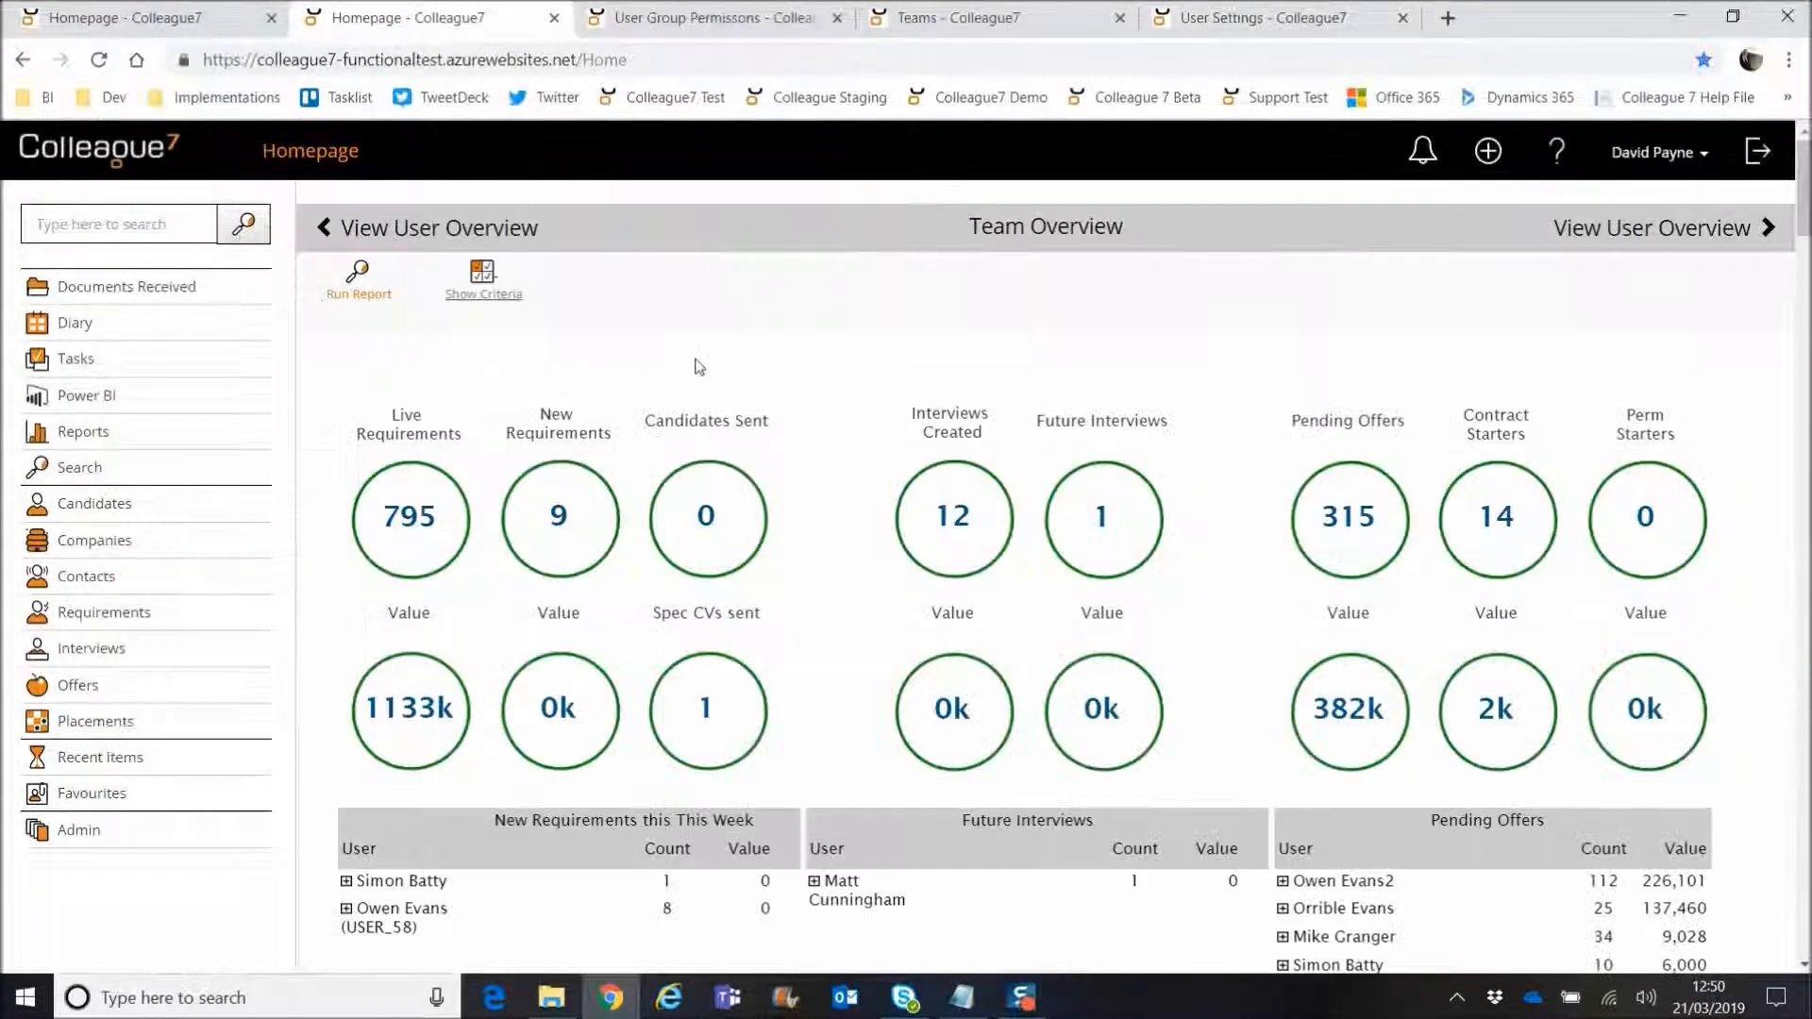
key(F5)
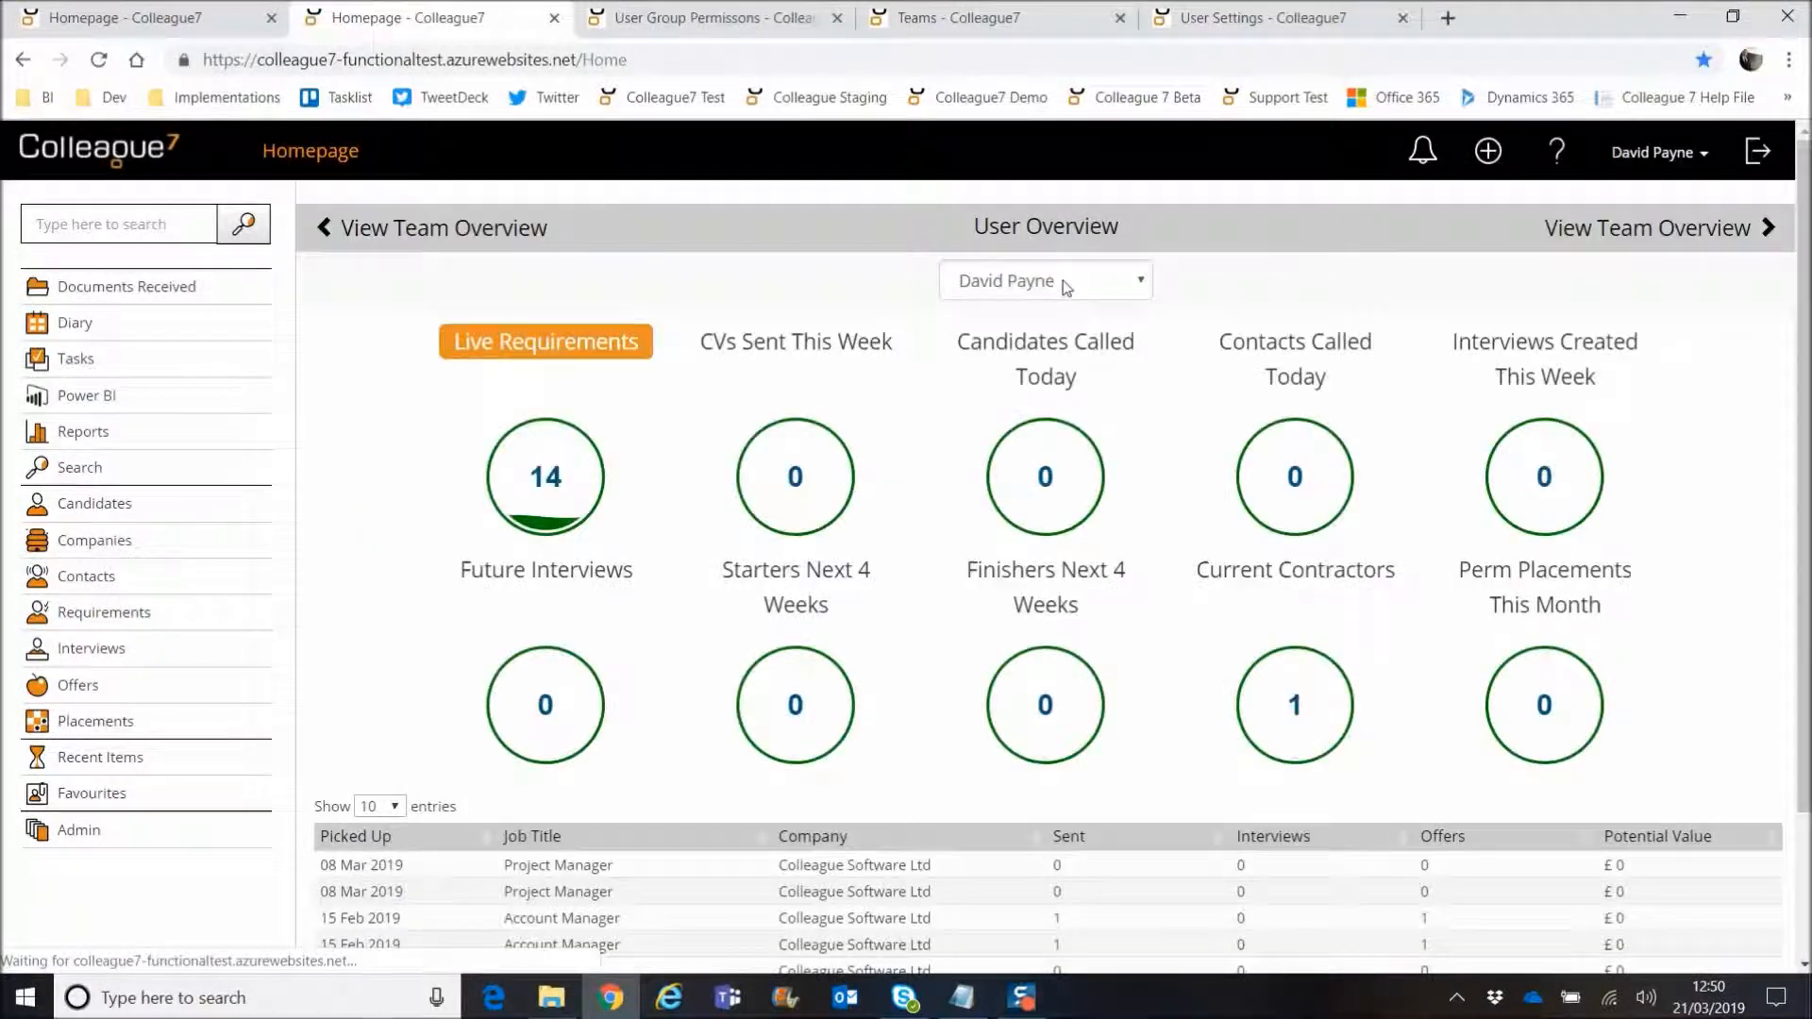
click(503, 238)
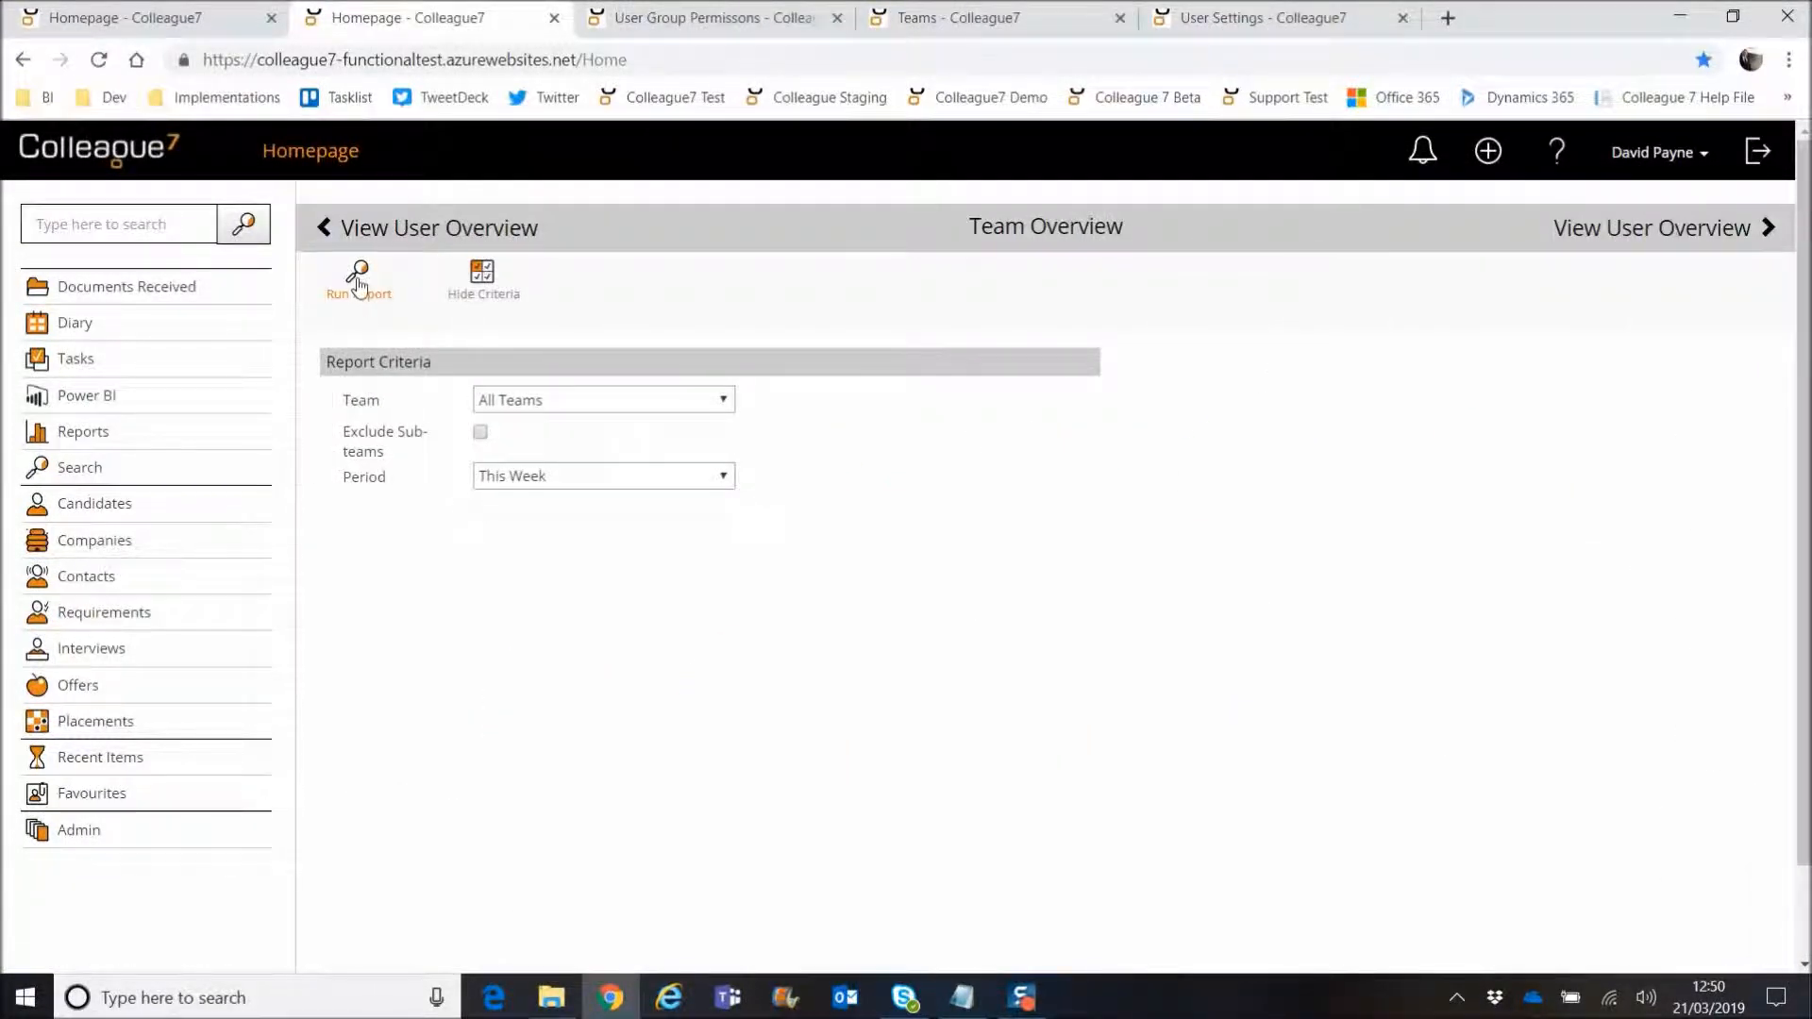
click(357, 276)
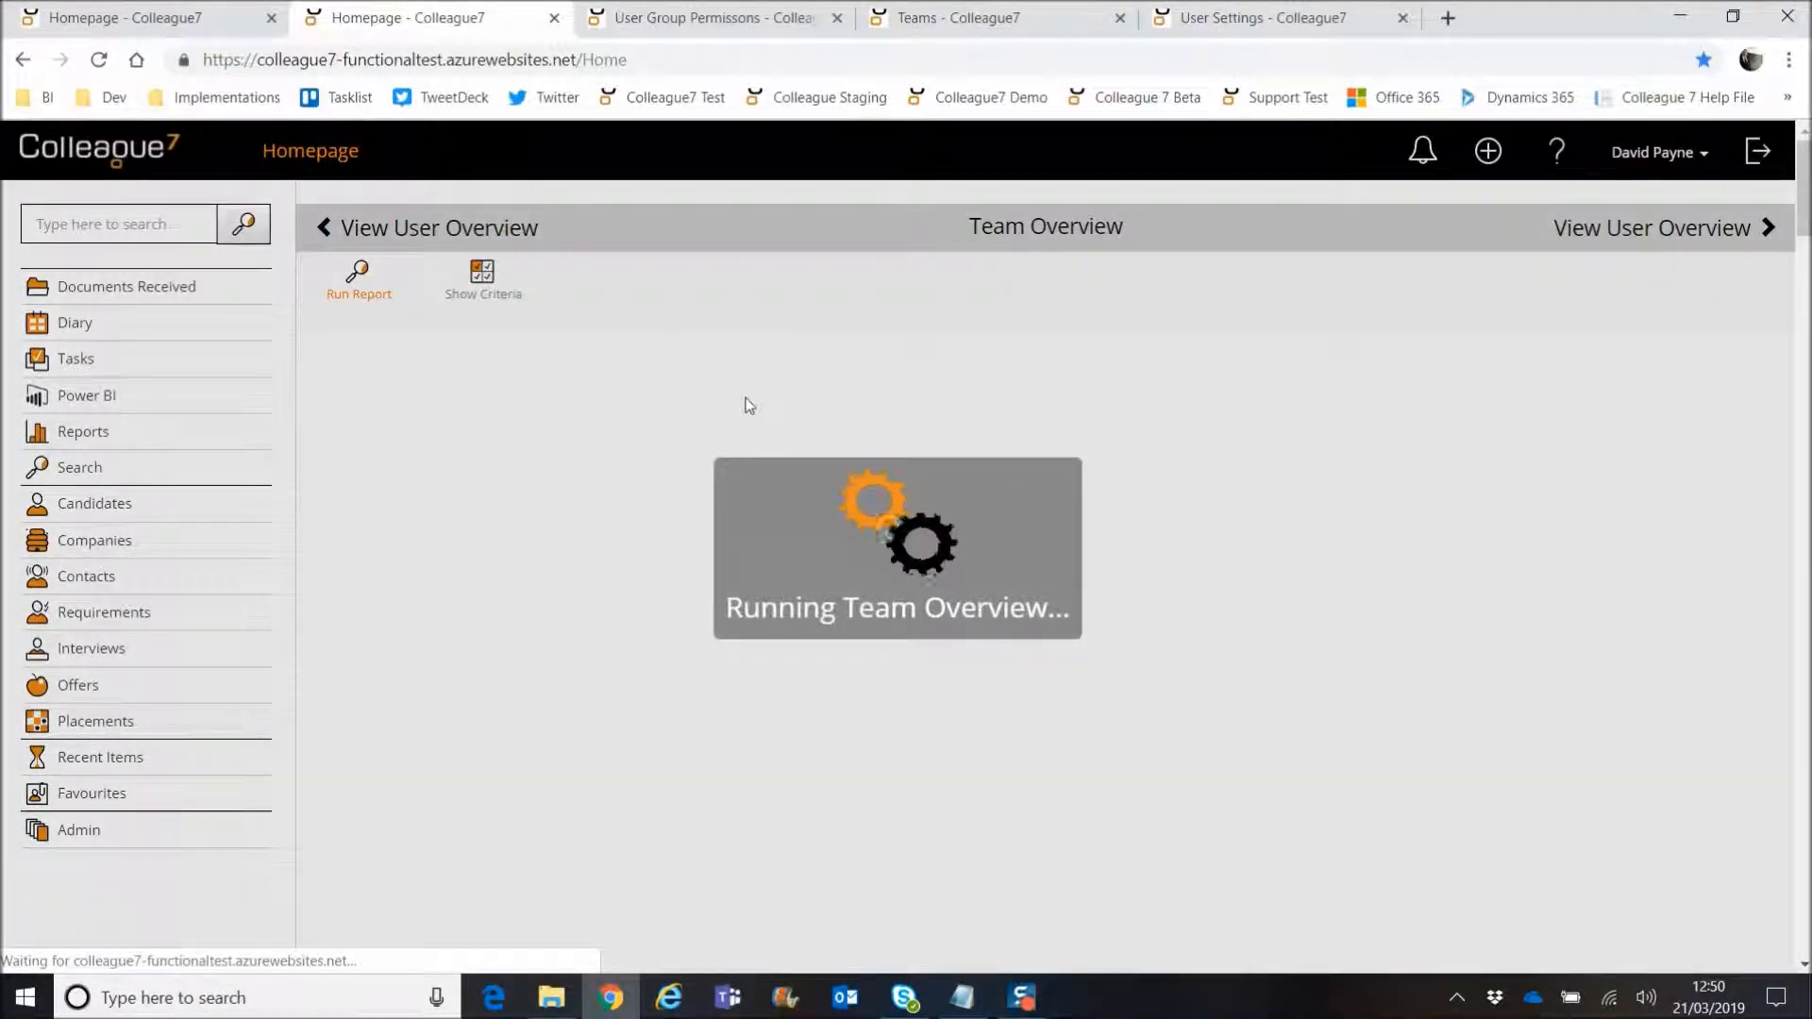